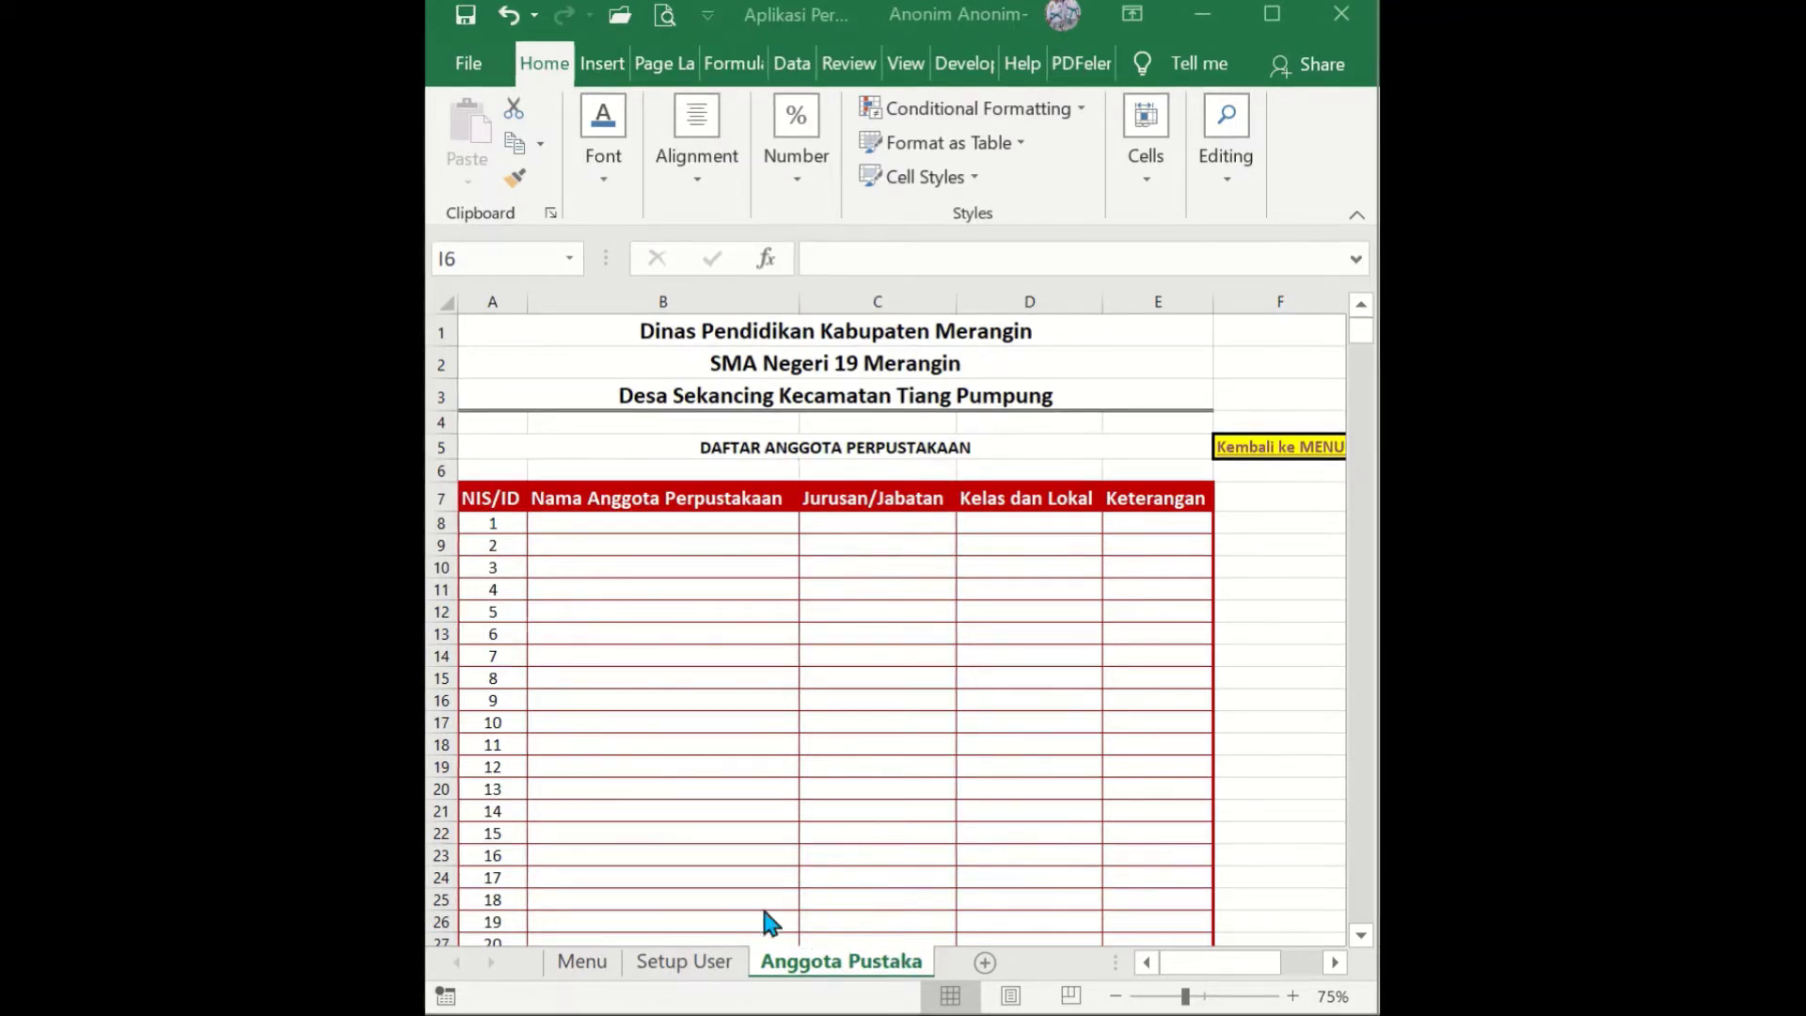
- Review the Setup User, Menu and Anggota Pustaka sheets, including the Katalog Buku entry on the menu
{"action": "left_click", "coordinate": [685, 961]}
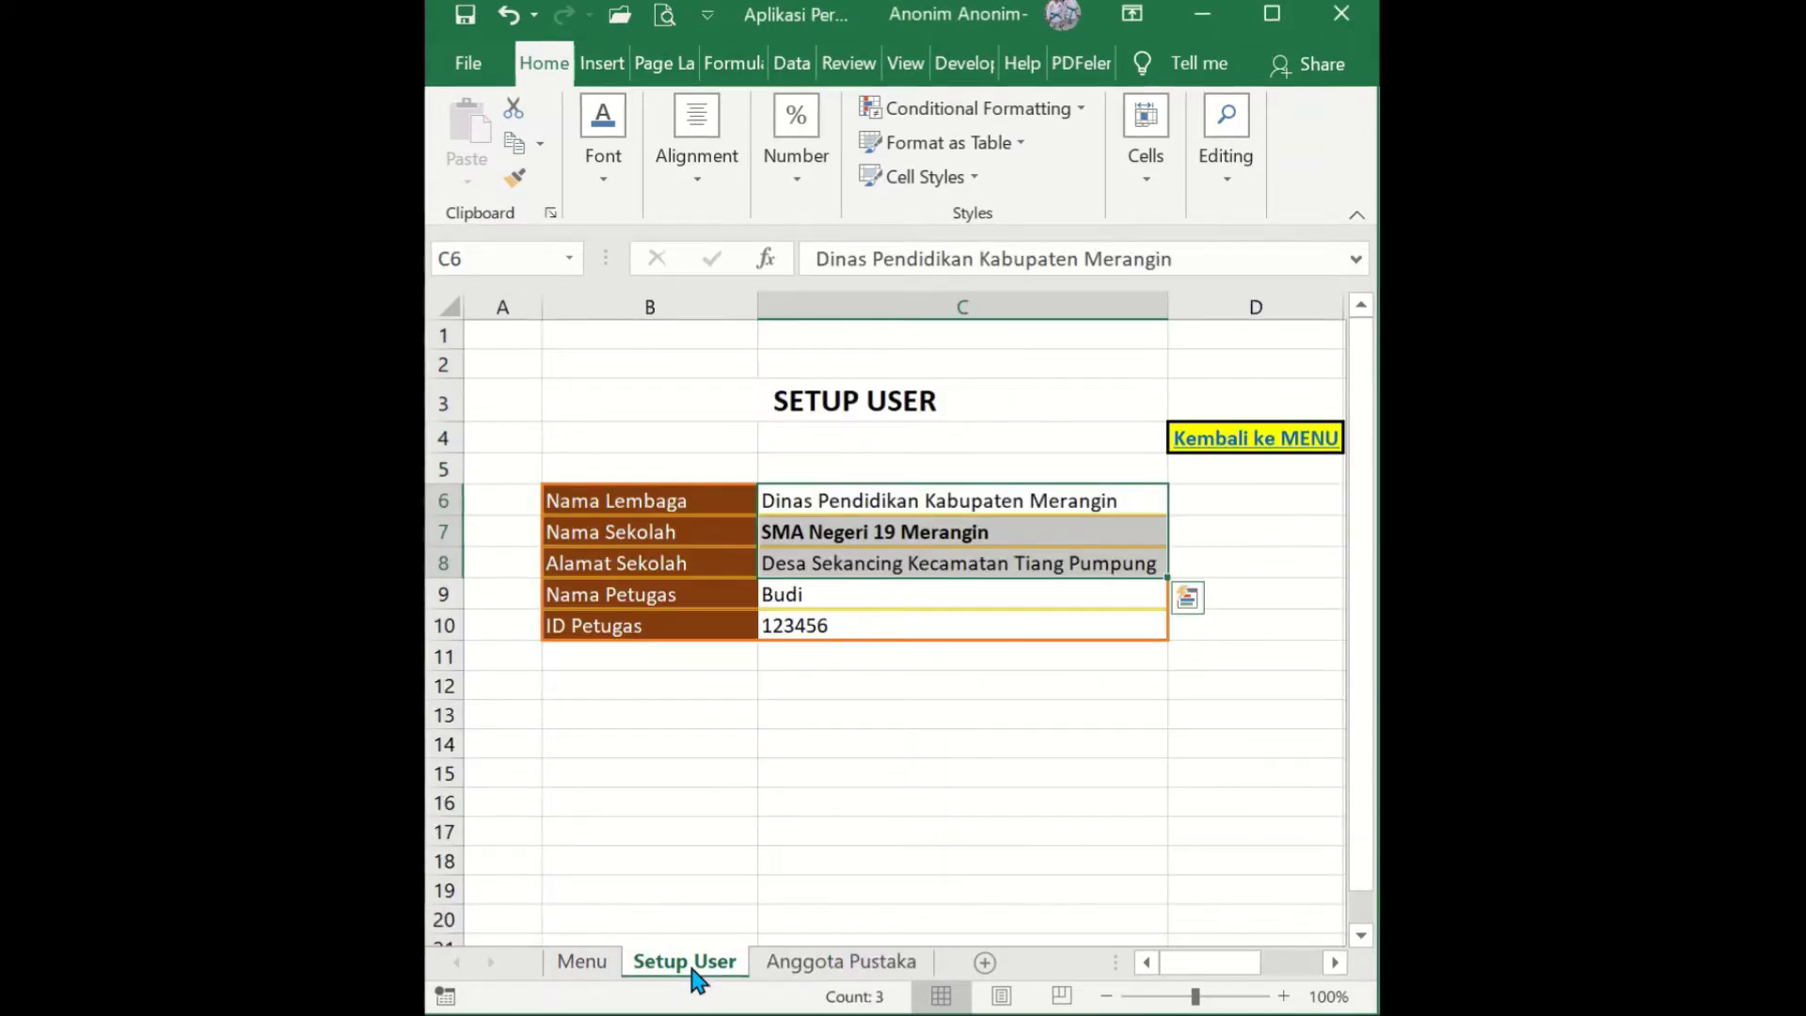
{"action": "left_click", "coordinate": [591, 963]}
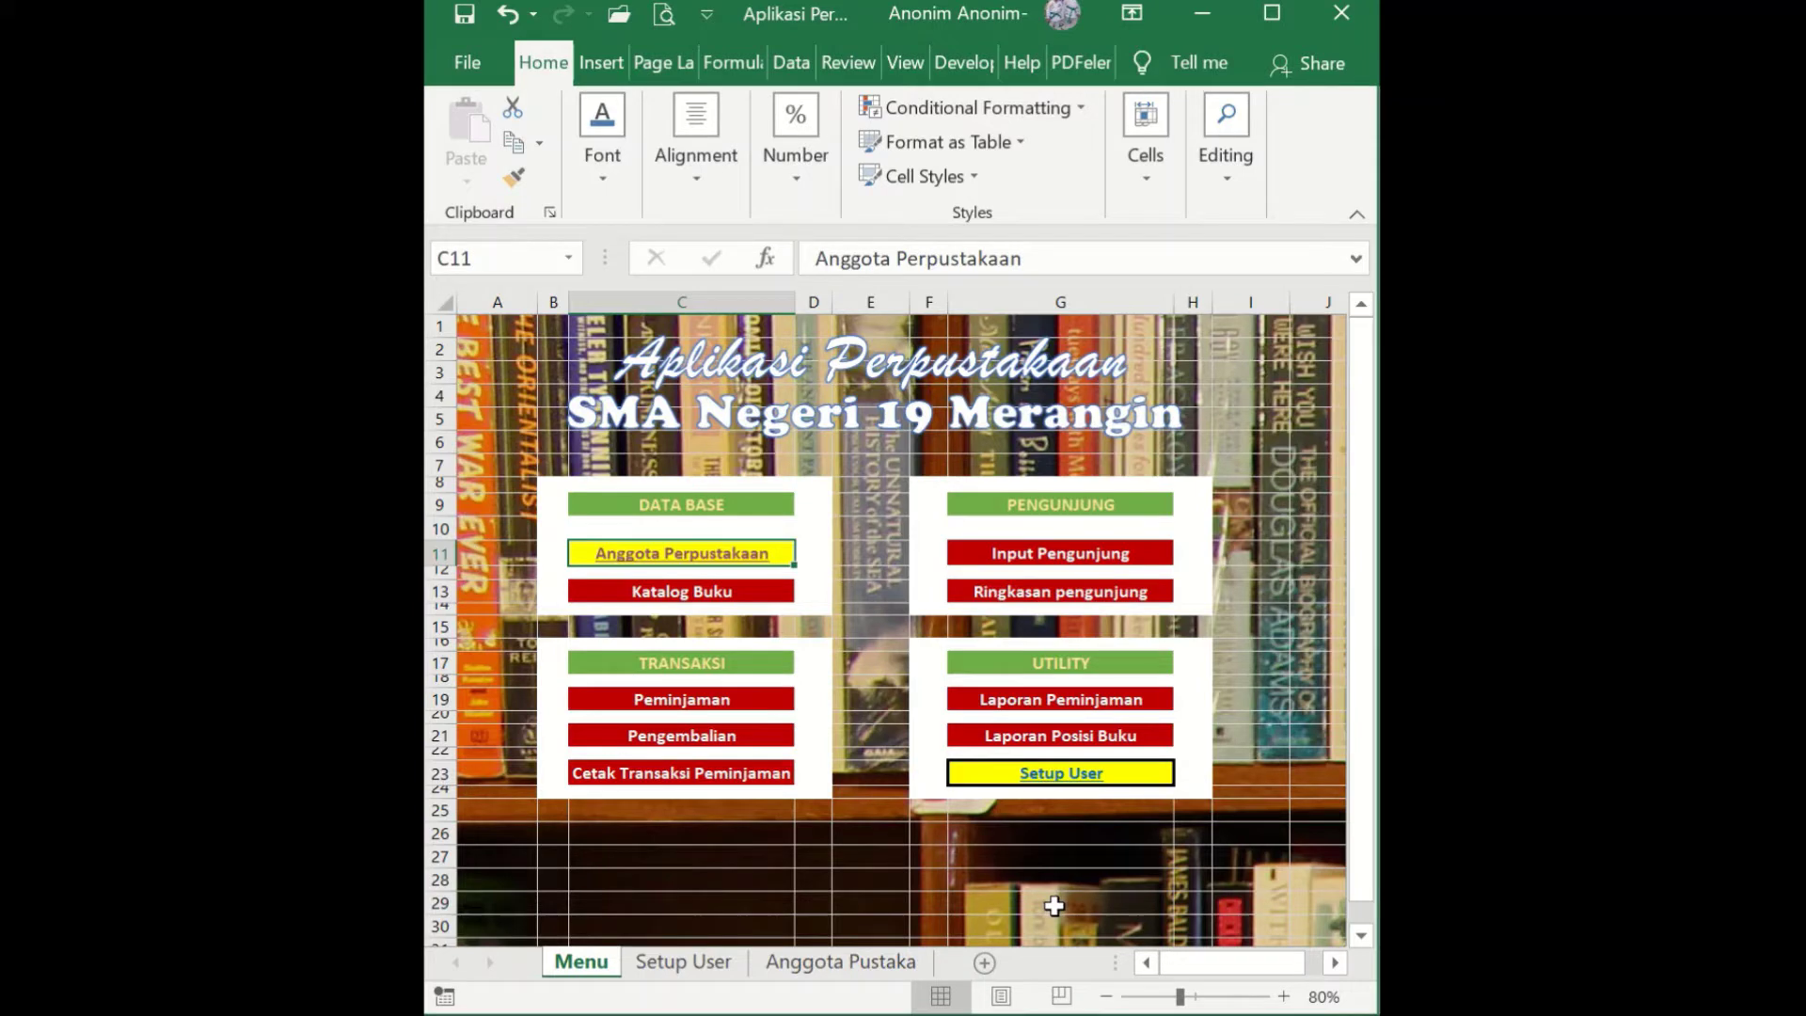
{"action": "left_click", "coordinate": [729, 593]}
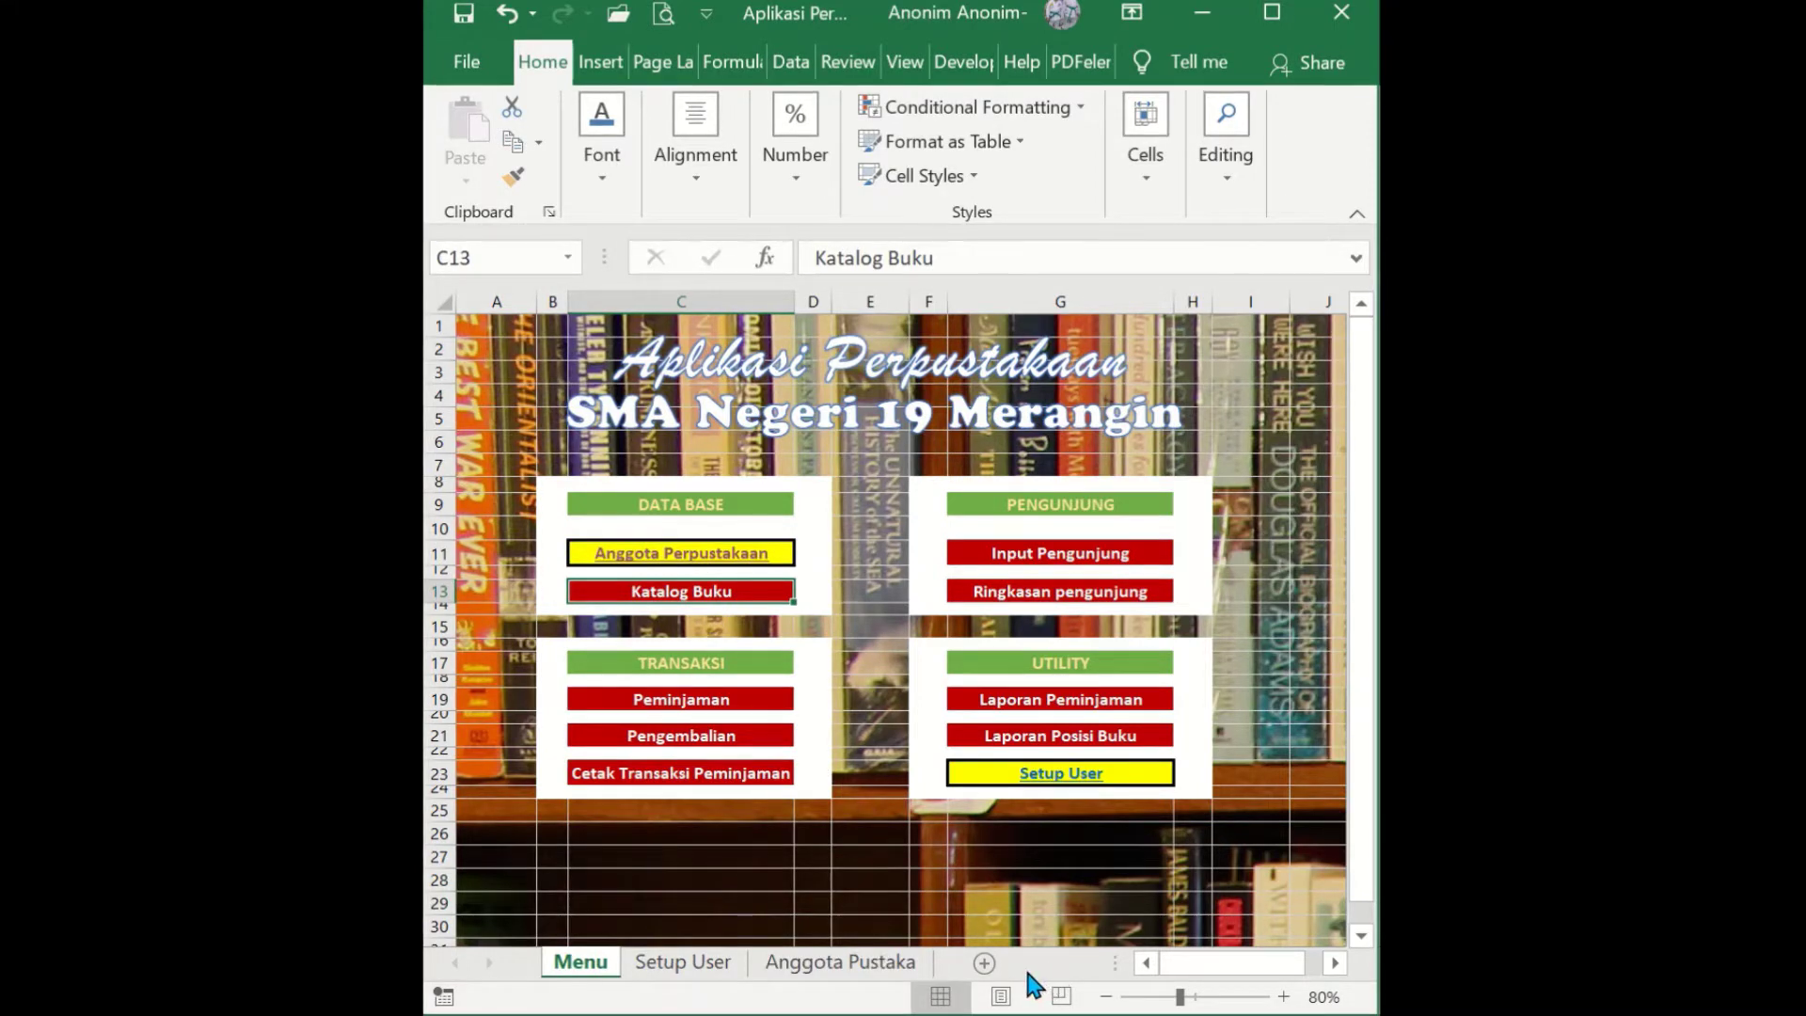
{"action": "left_click", "coordinate": [720, 963]}
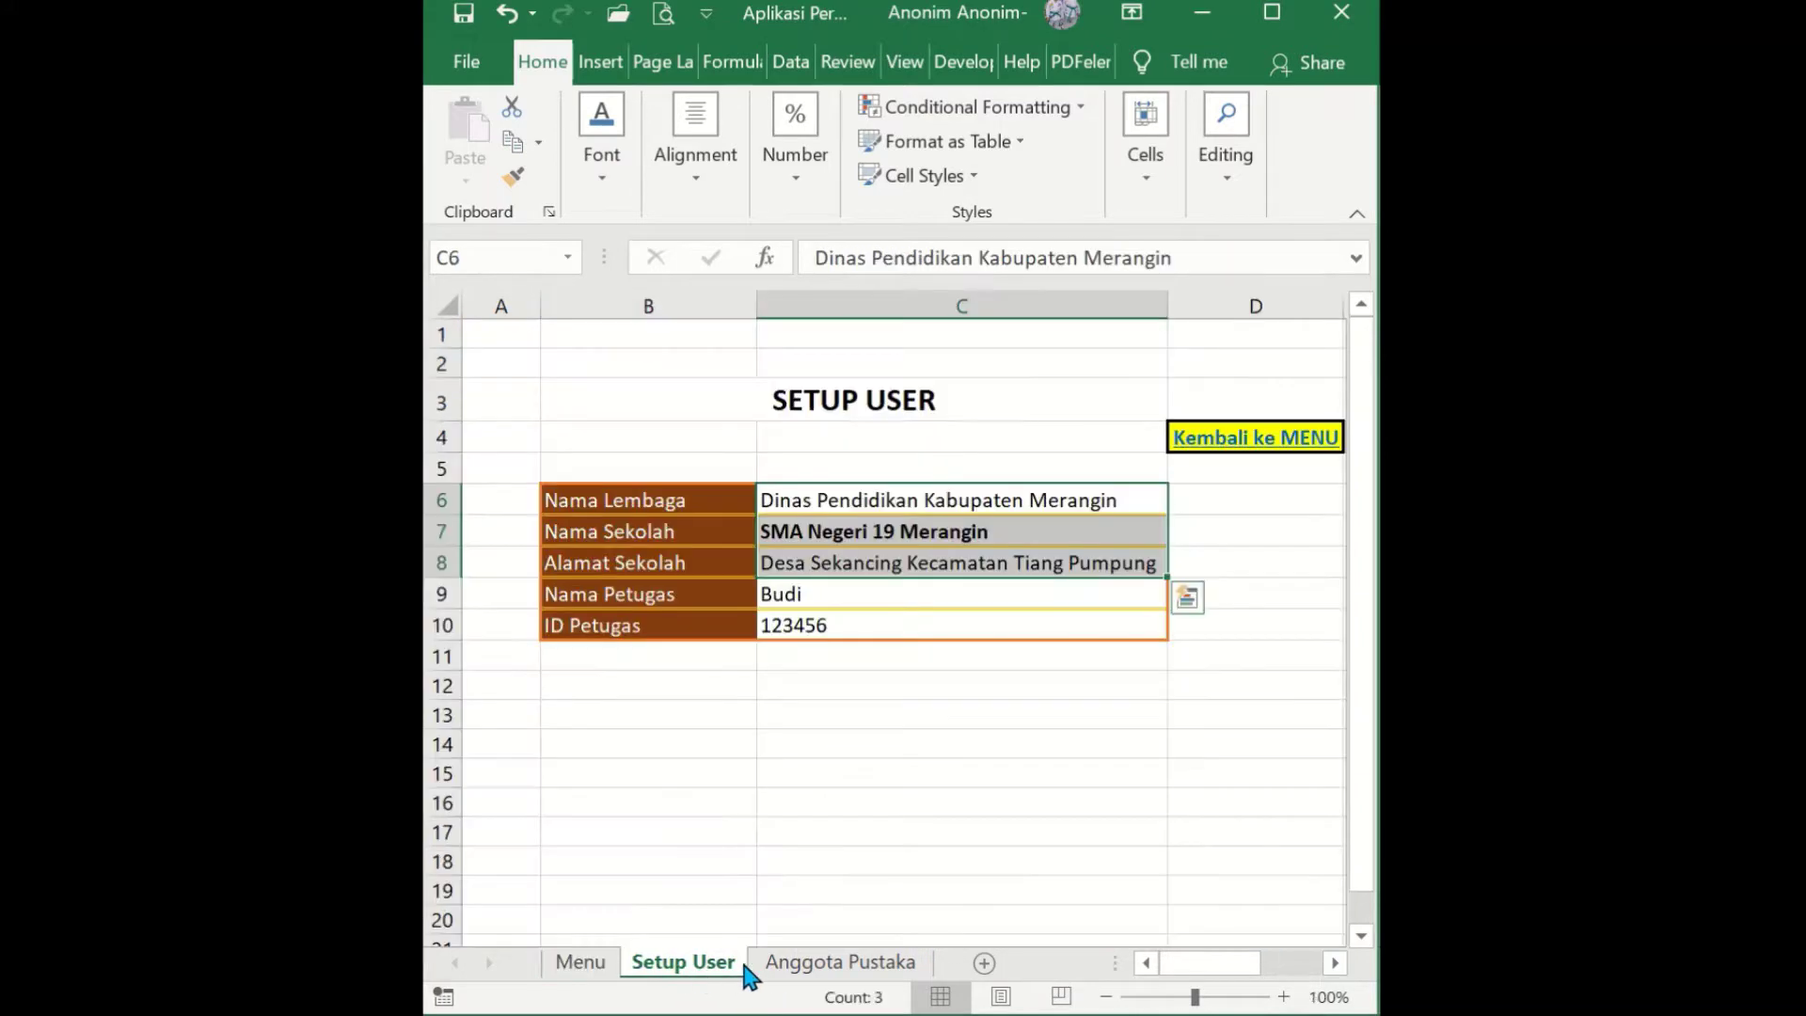
{"action": "left_click", "coordinate": [813, 963]}
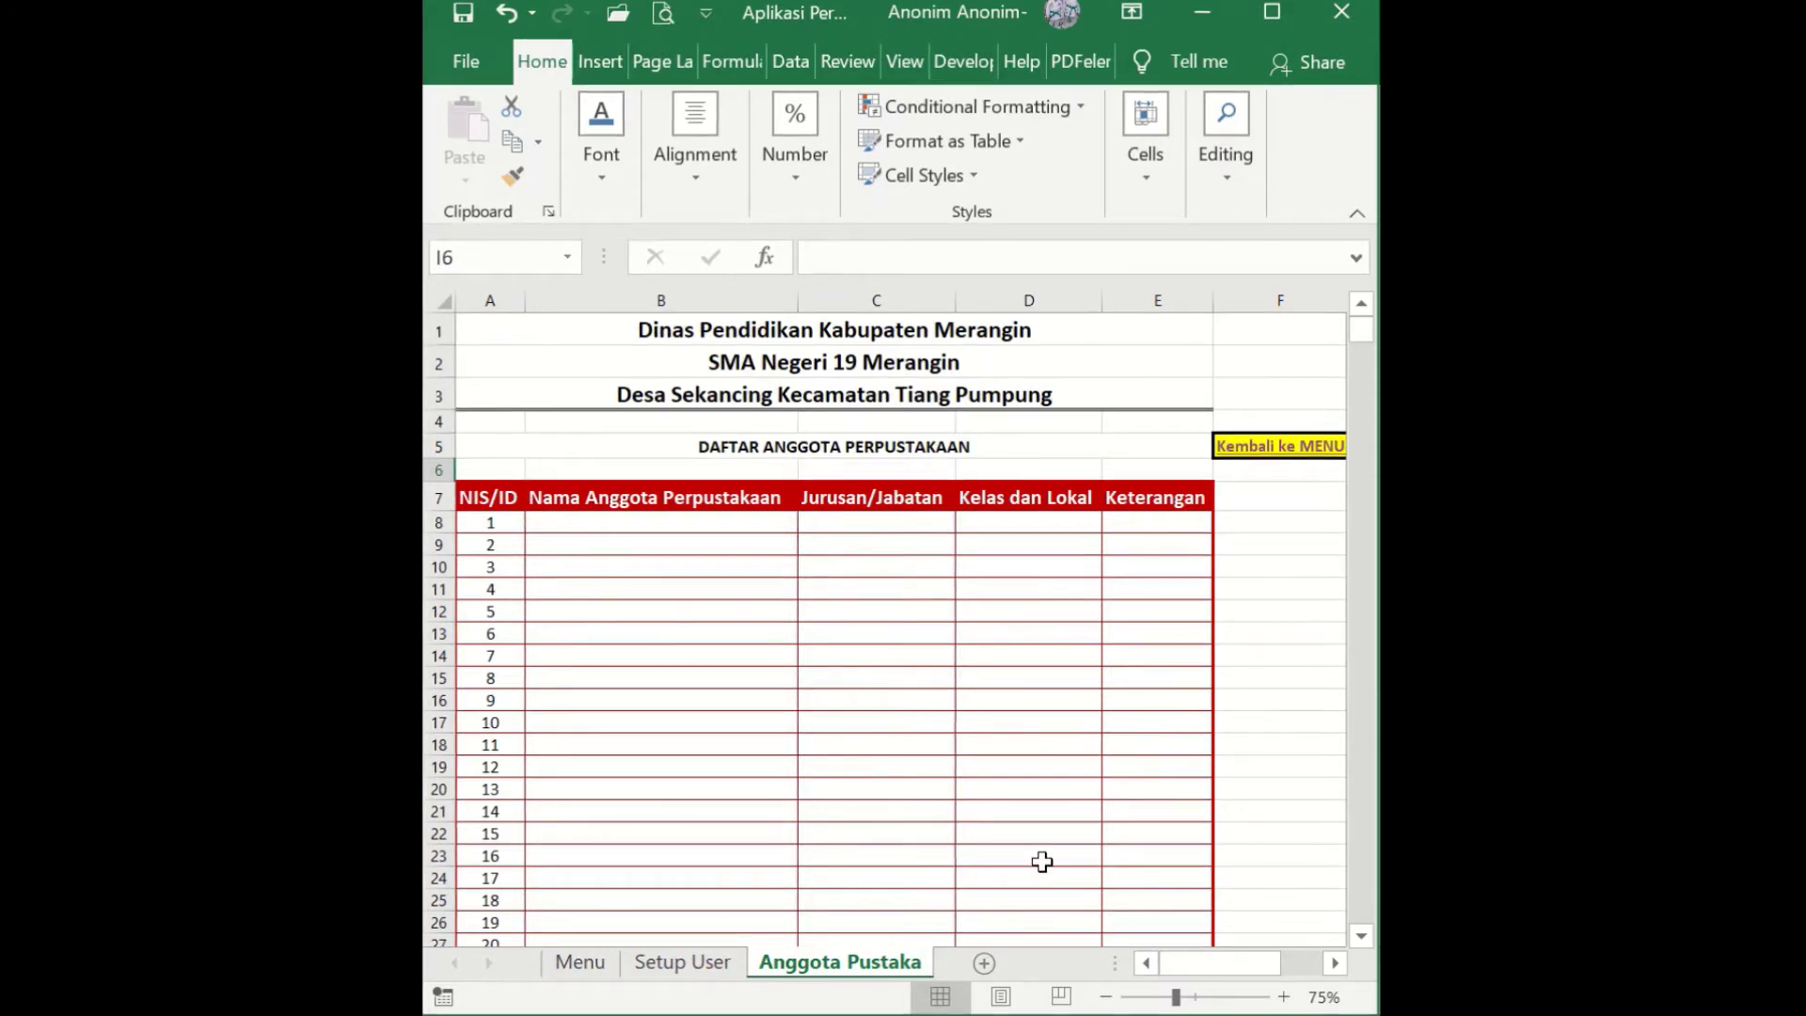
- Add a new worksheet after Anggota Pustaka and name it Katalog
{"action": "left_click", "coordinate": [984, 963]}
{"action": "right_click", "coordinate": [986, 969]}
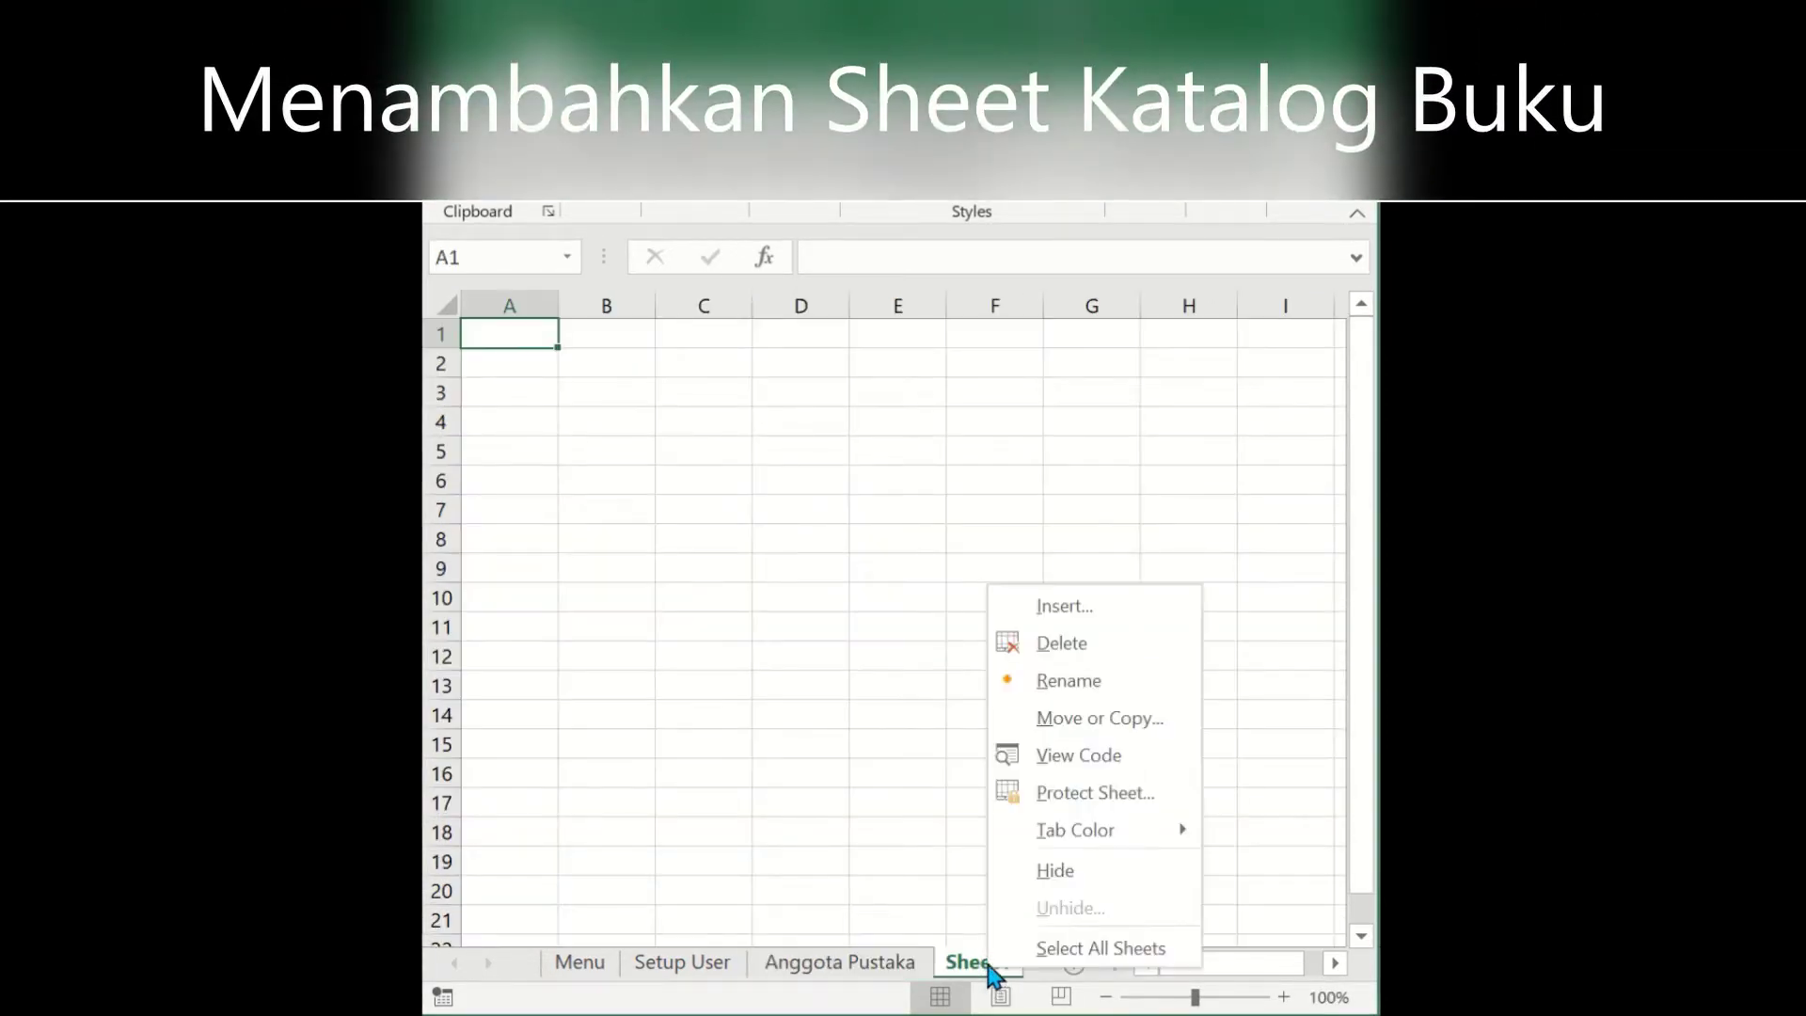
{"action": "left_click", "coordinate": [1070, 682]}
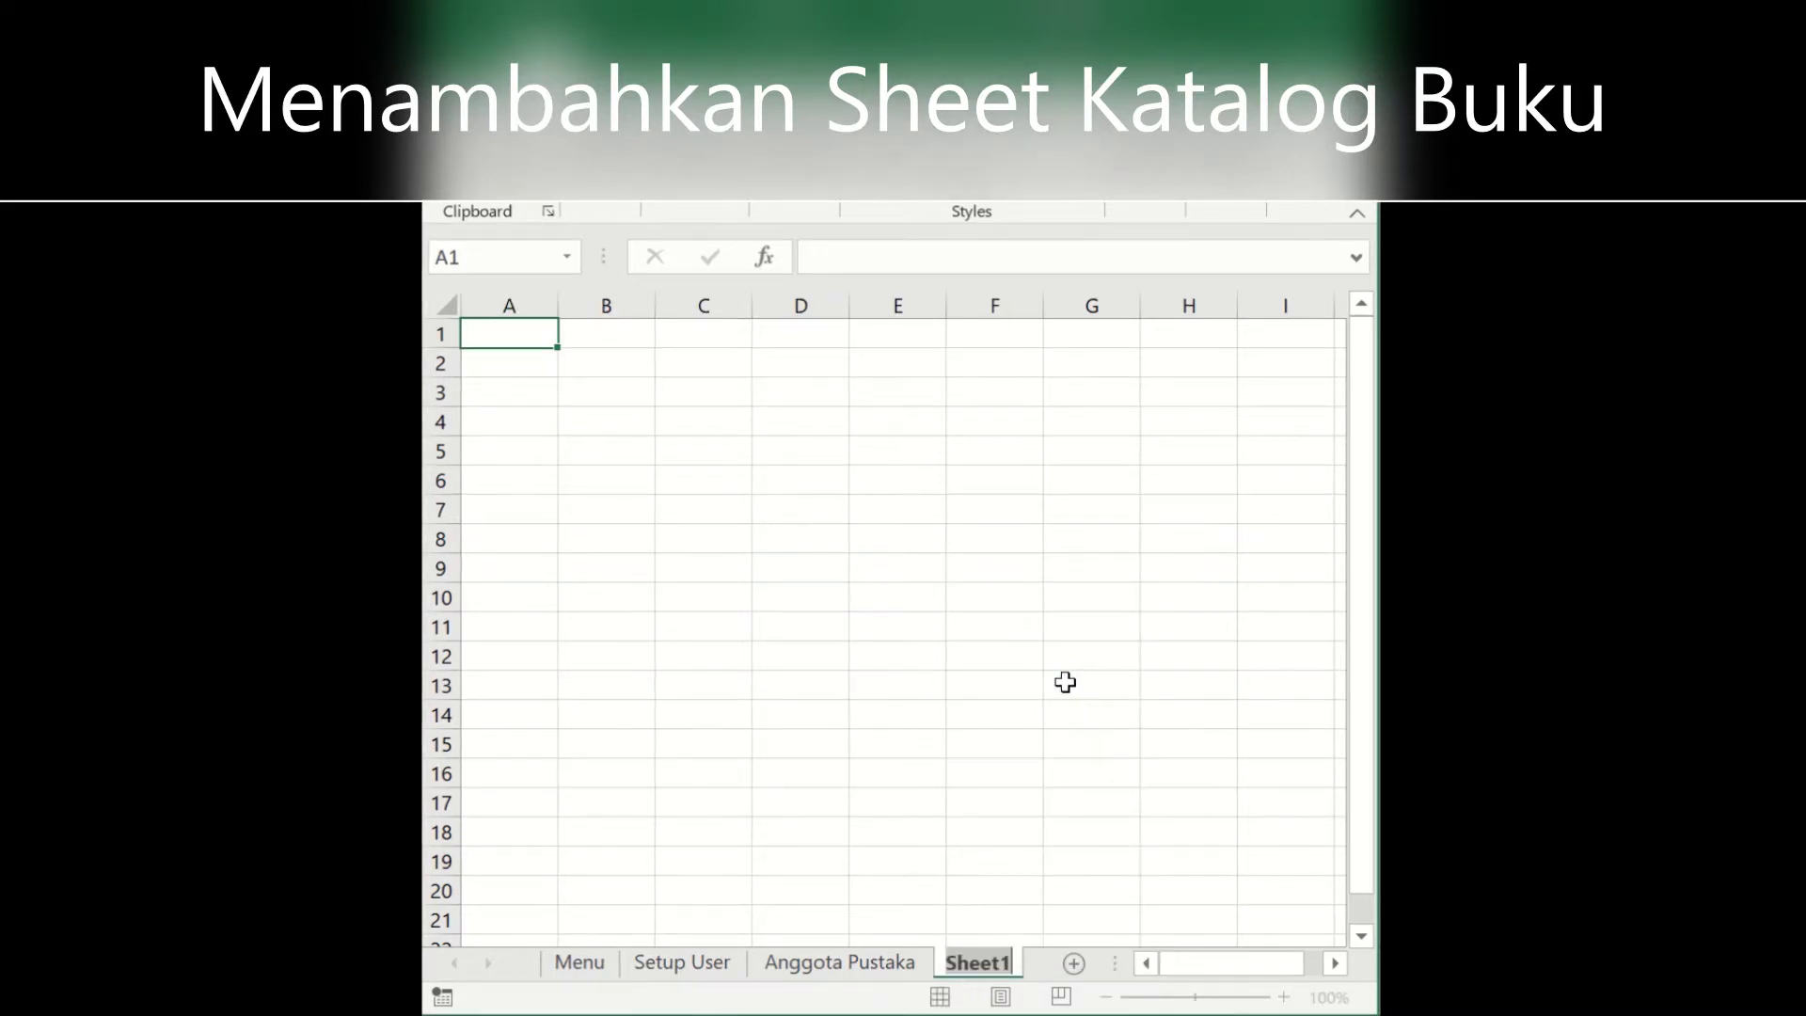
{"action": "type", "text": "Kata"}
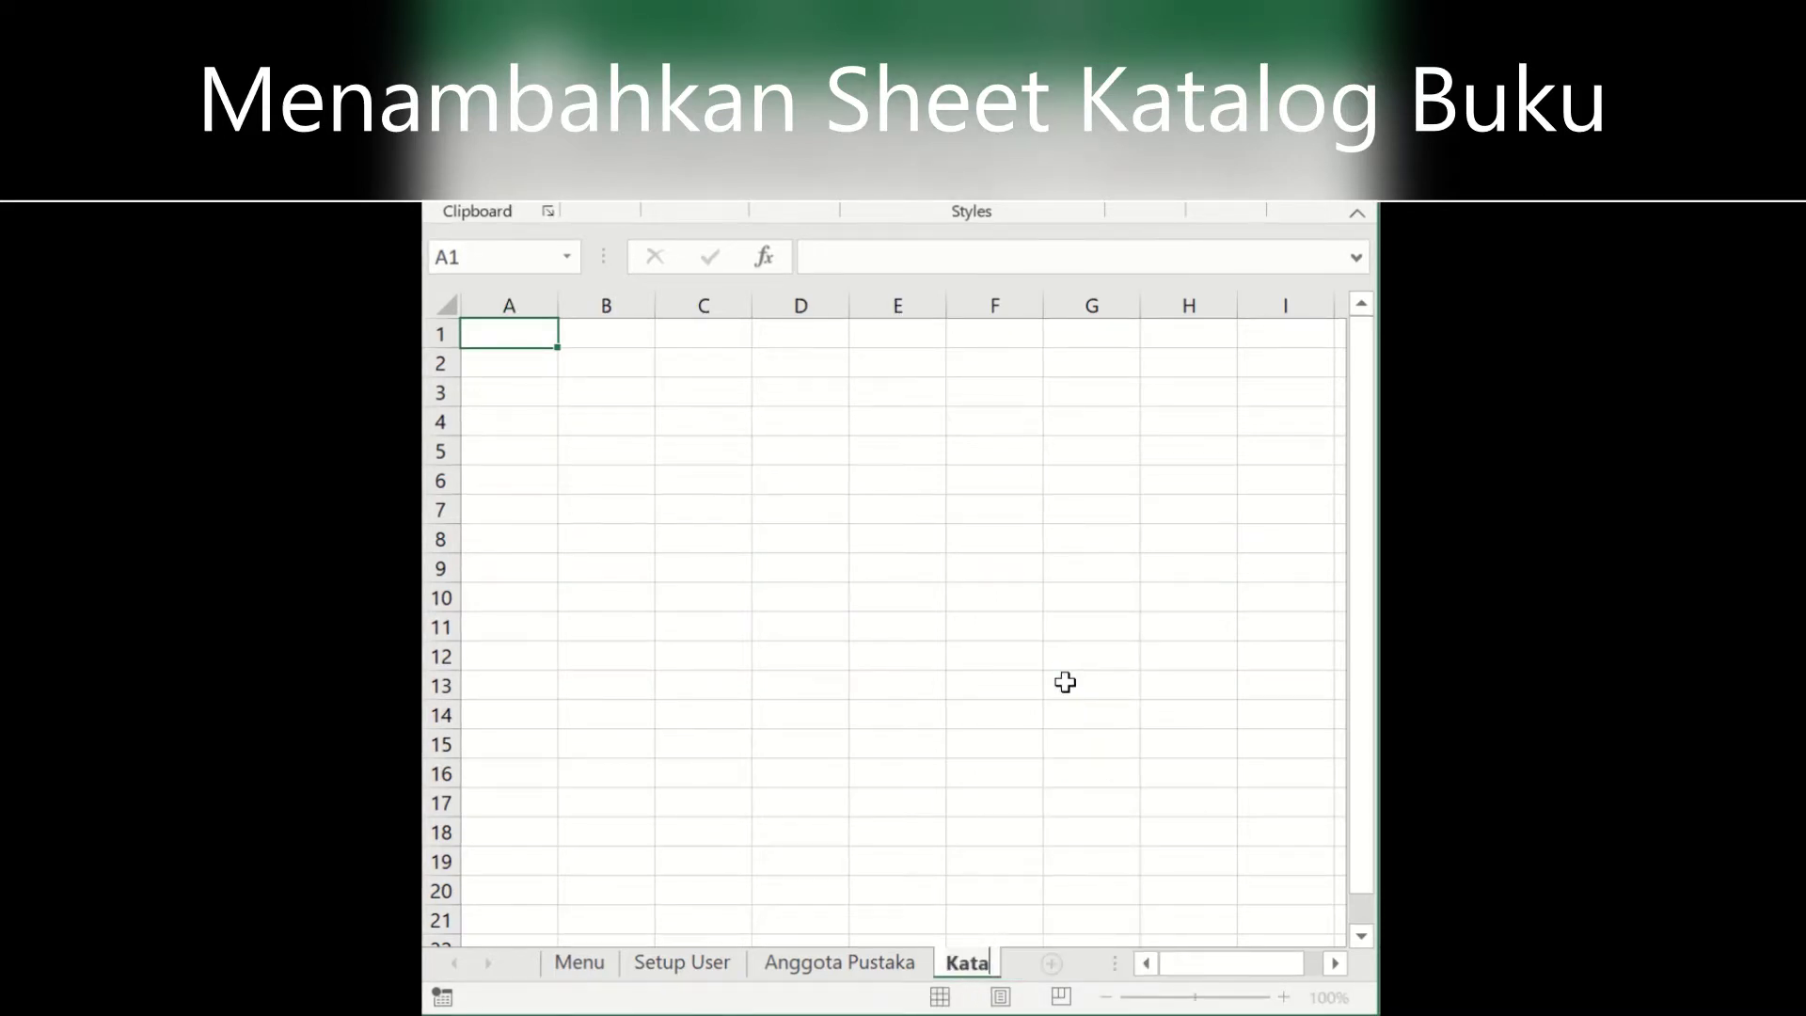
{"action": "type", "text": "log"}
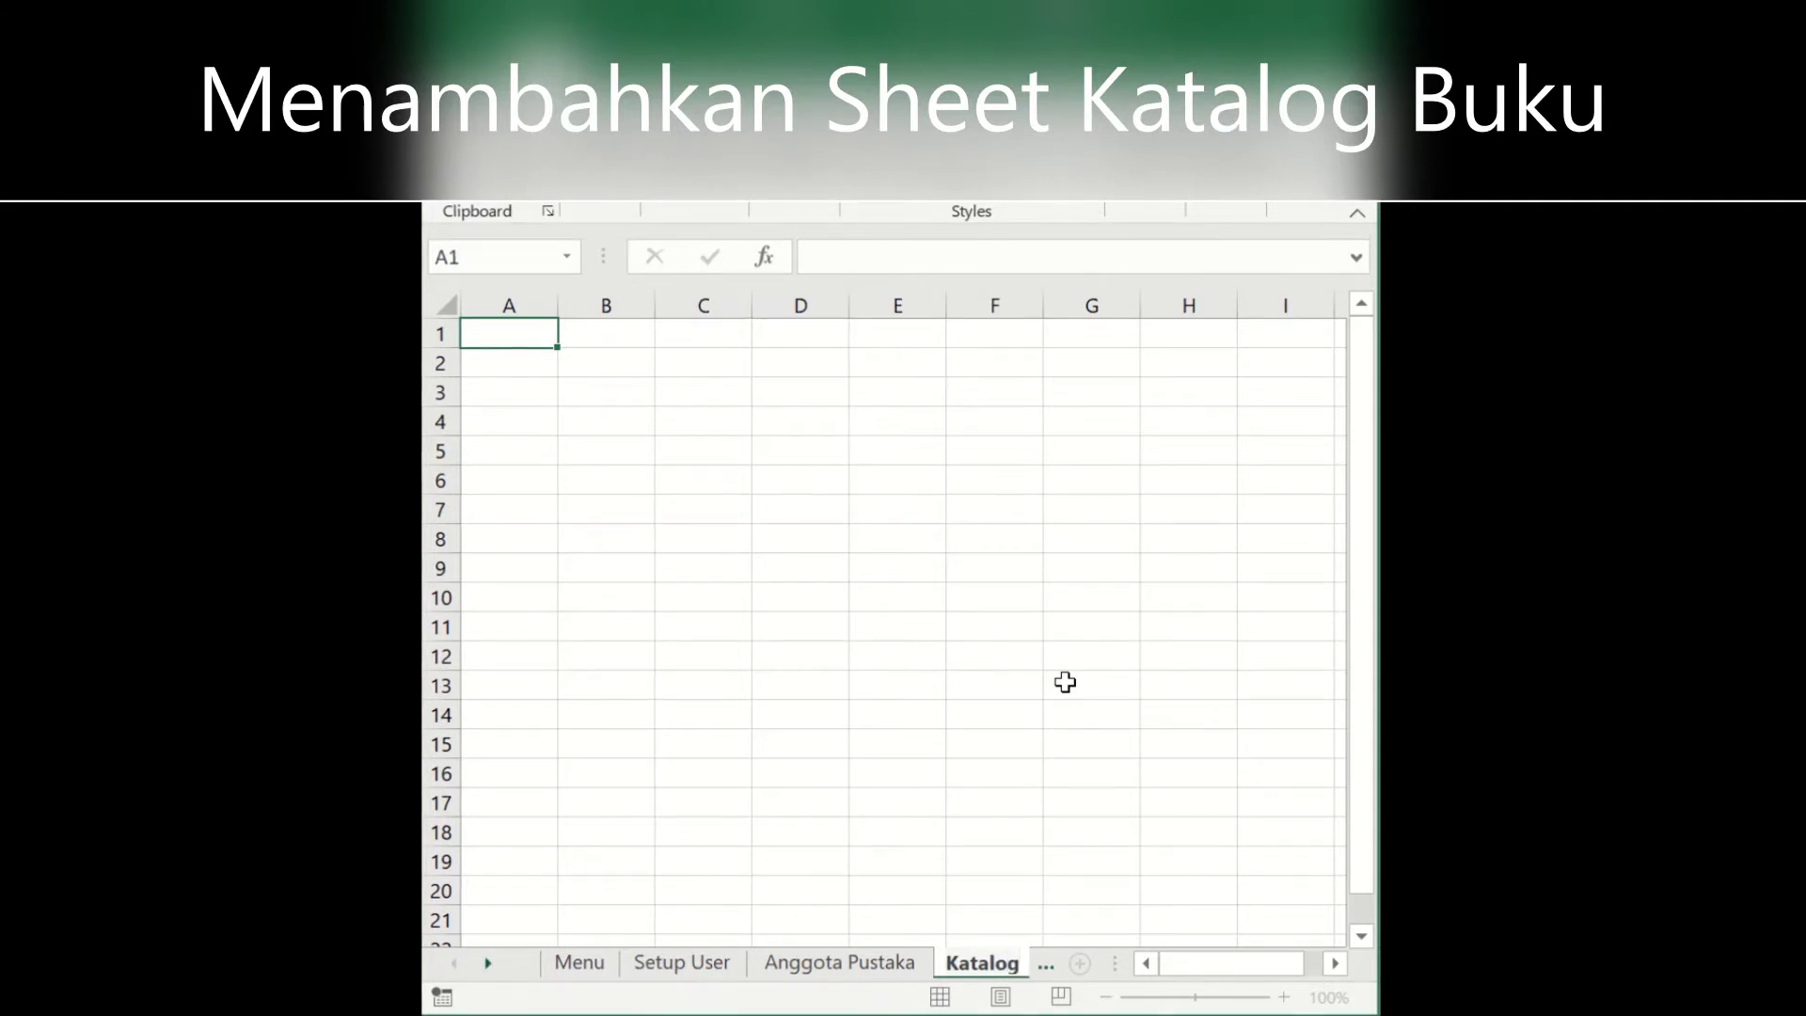
{"action": "key", "text": "Return"}
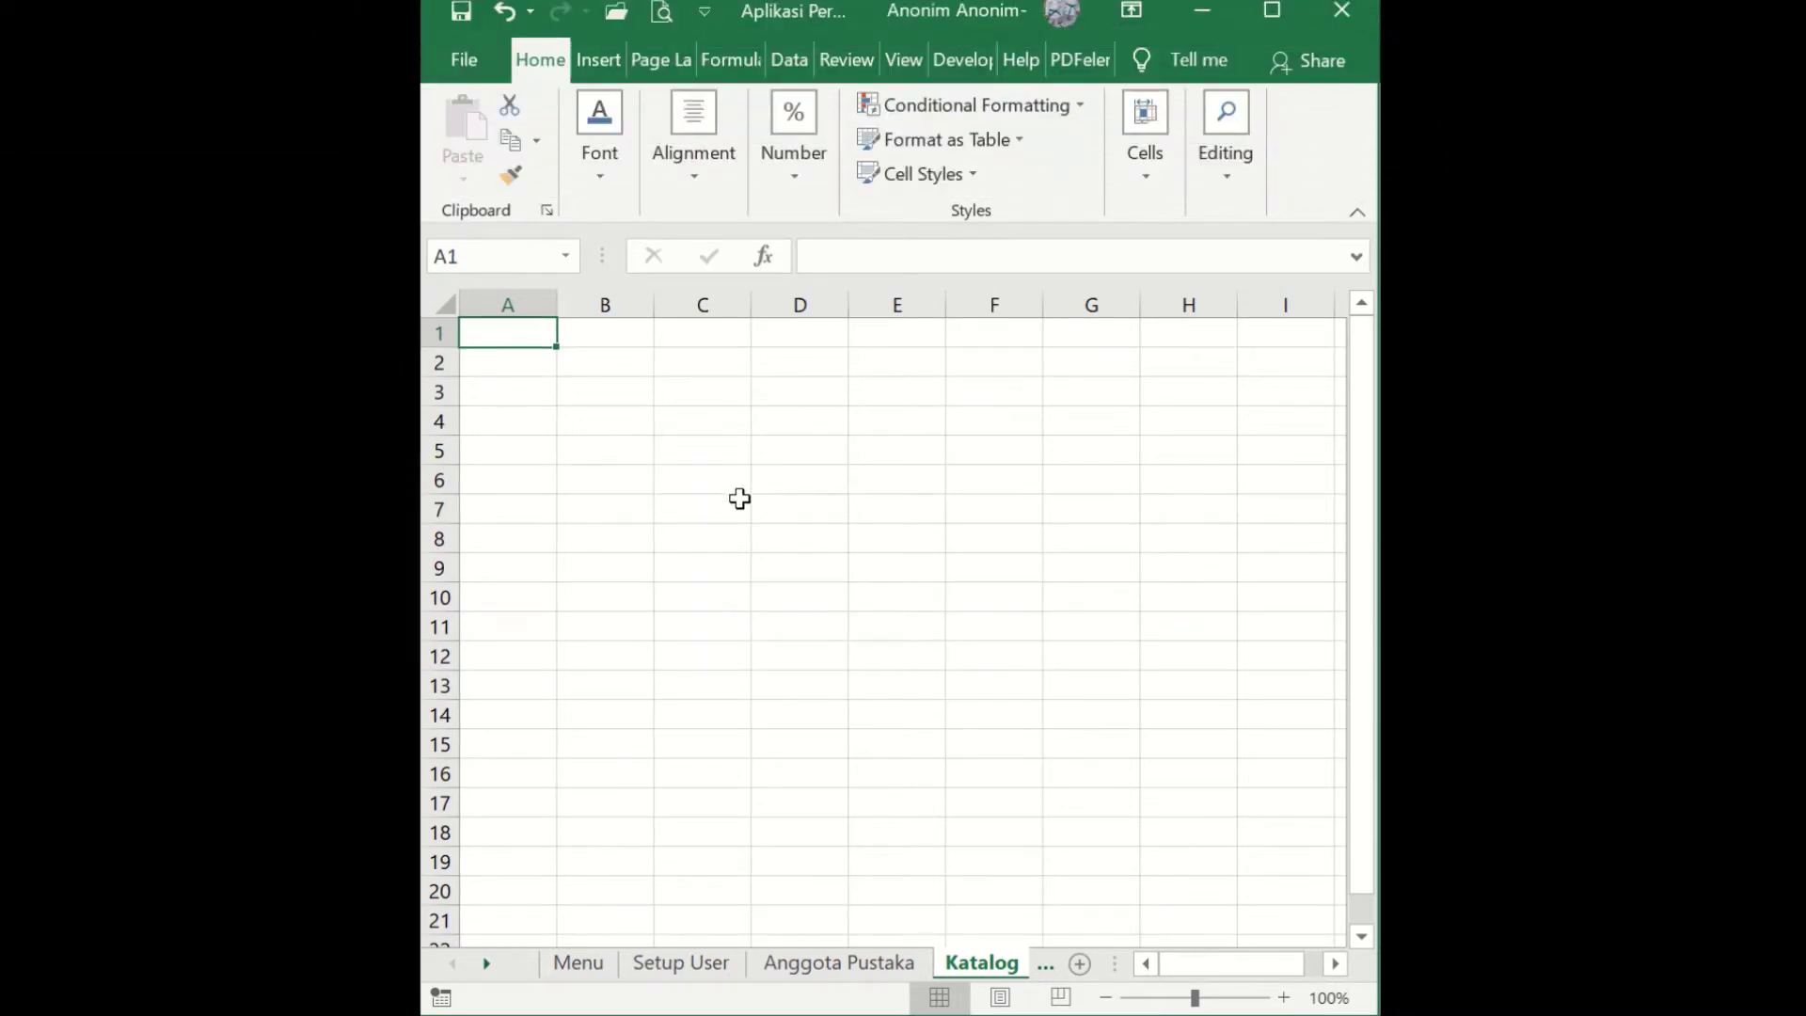
- Enter the column headers No., Kode Buku and Judul Buku in cells A6 to C6 of the Katalog sheet
{"action": "left_click", "coordinate": [529, 426]}
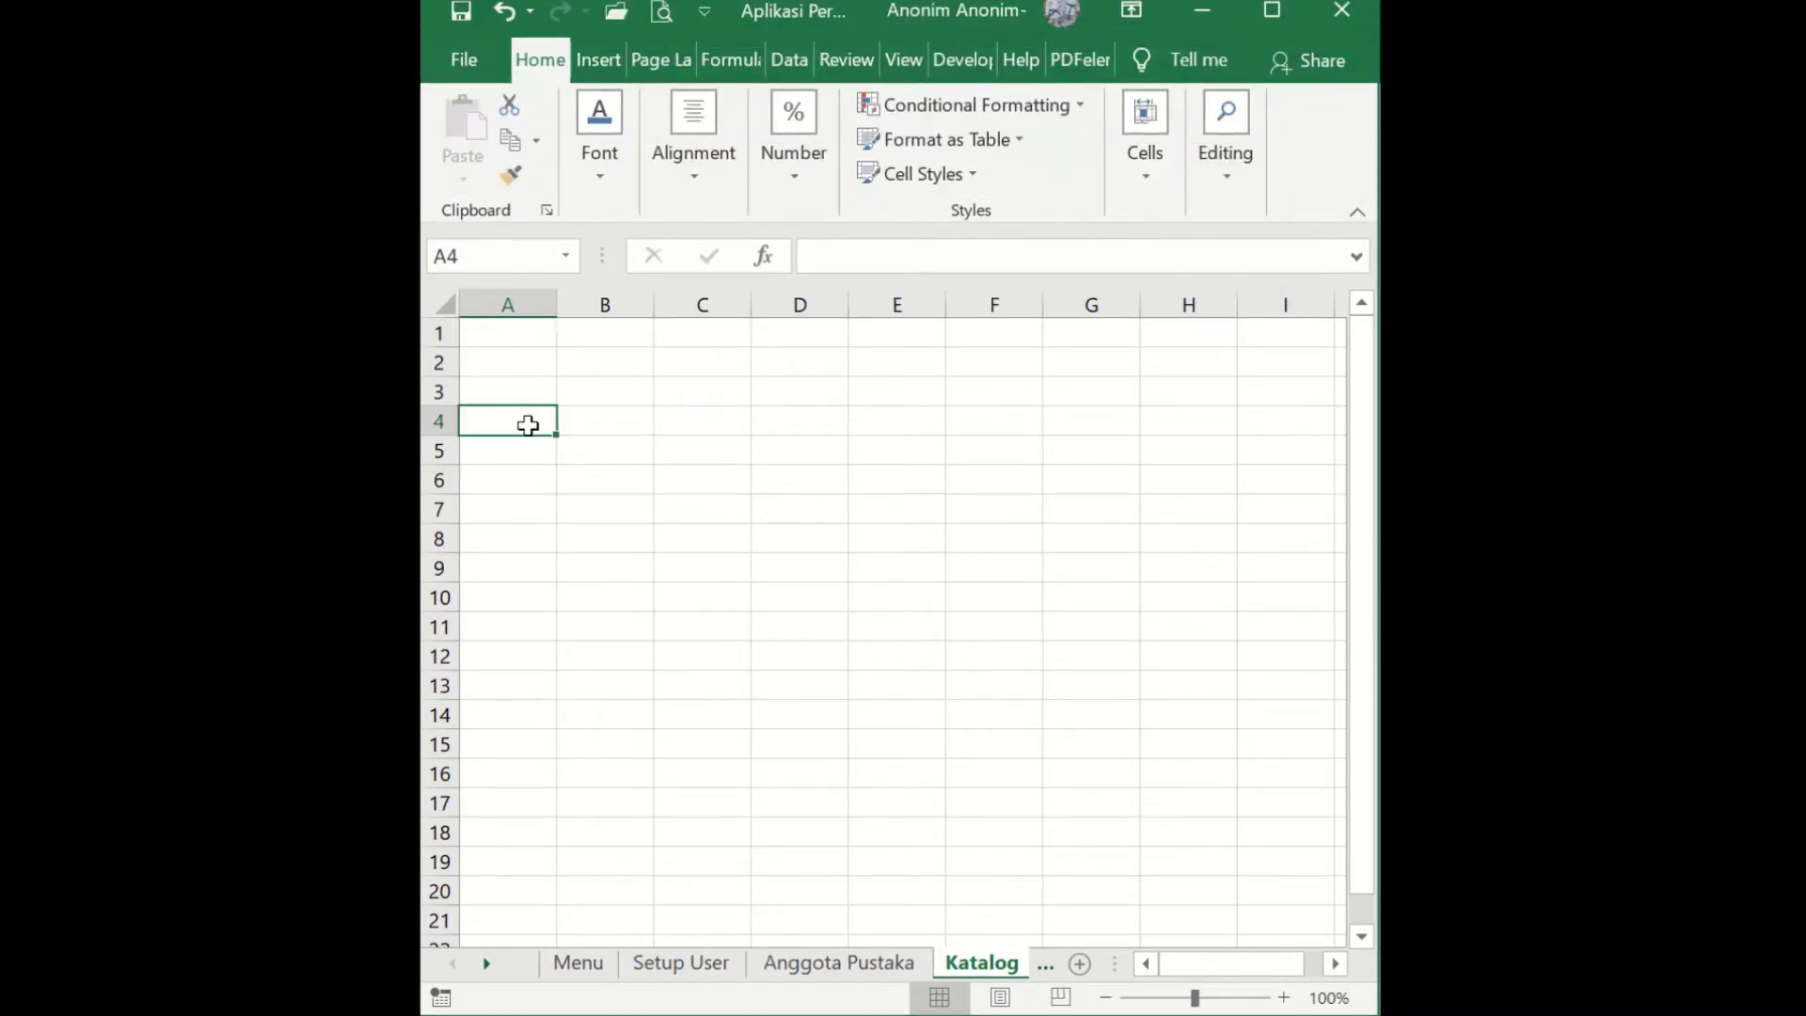
{"action": "left_click", "coordinate": [533, 477]}
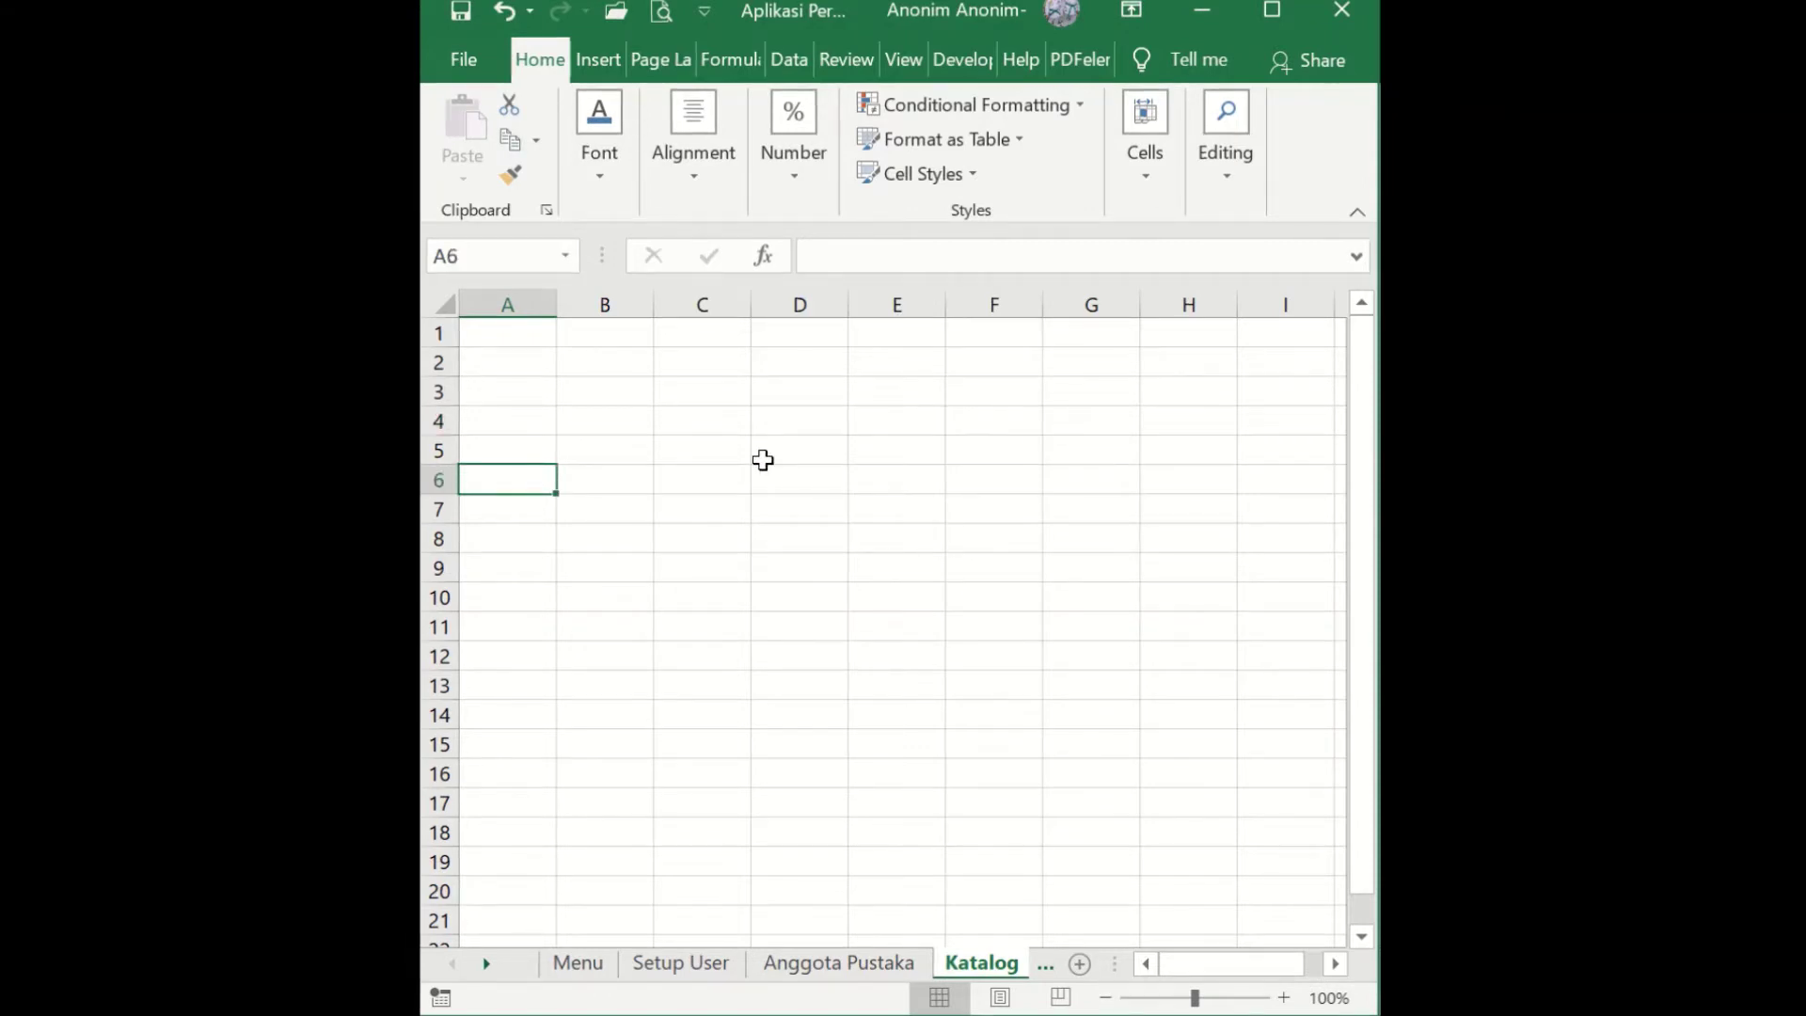
{"action": "type", "text": "No"}
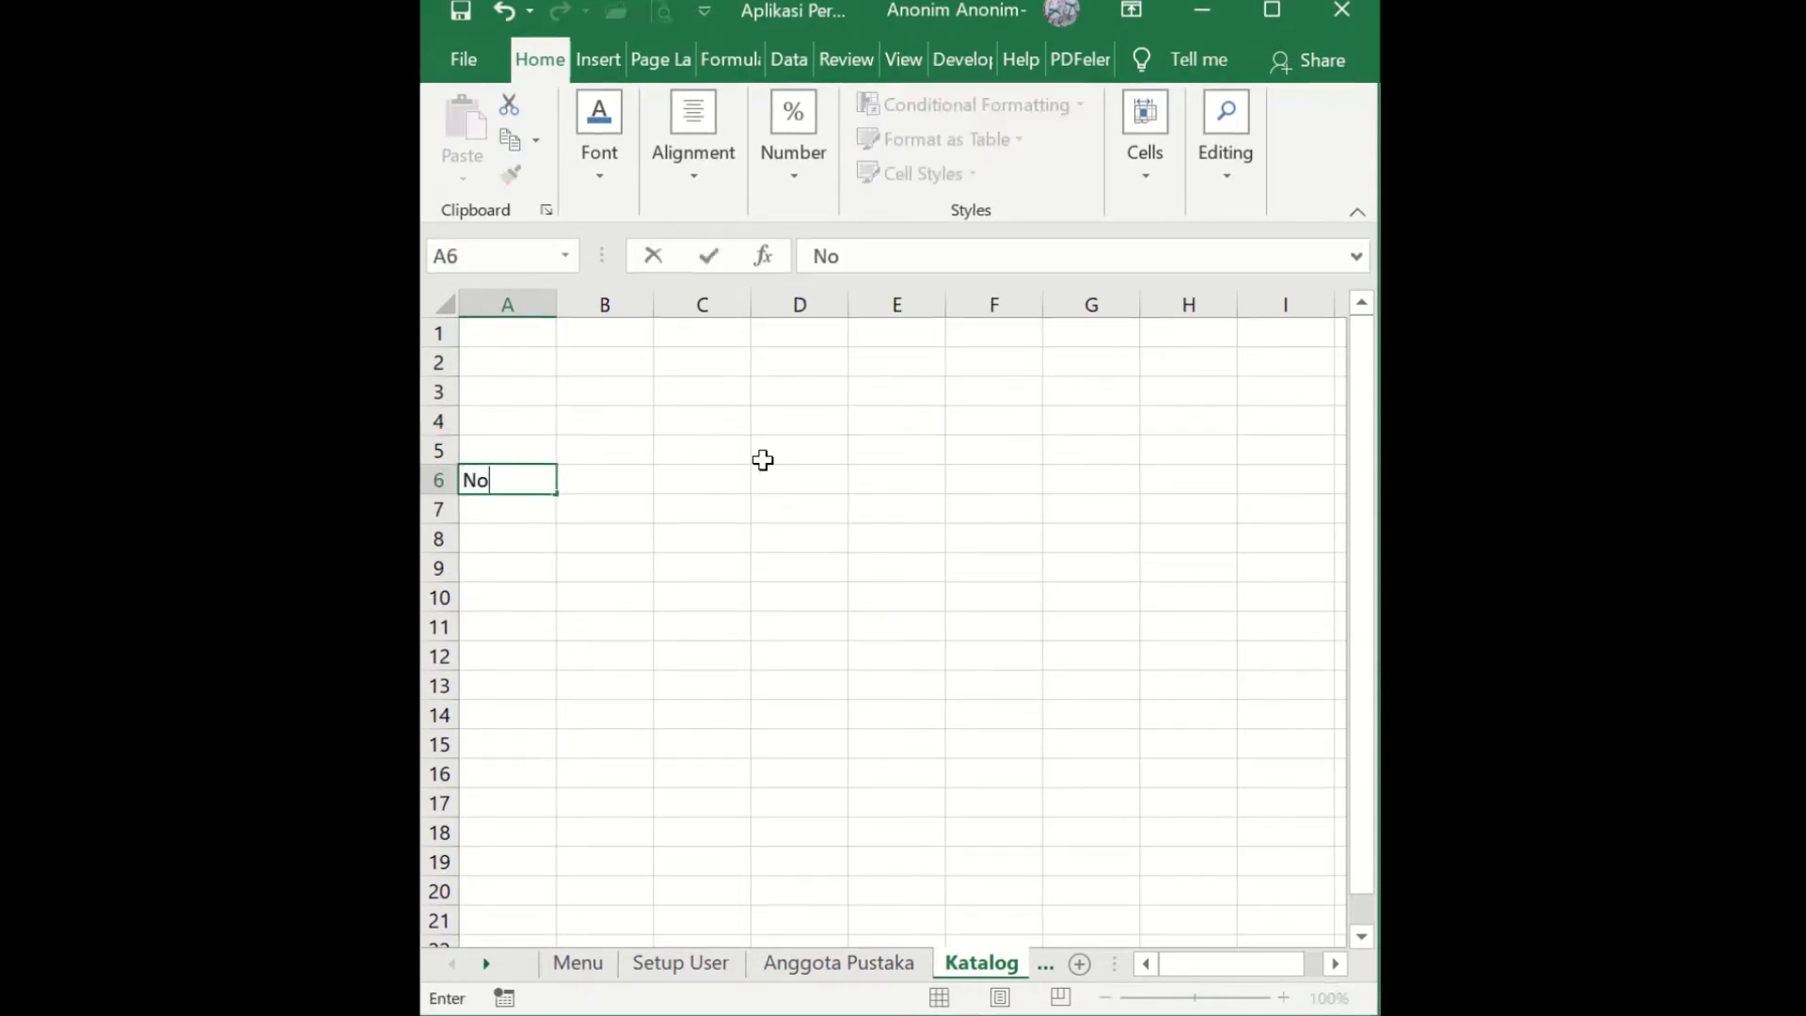
{"action": "type", "text": "."}
{"action": "key", "text": "Tab"}
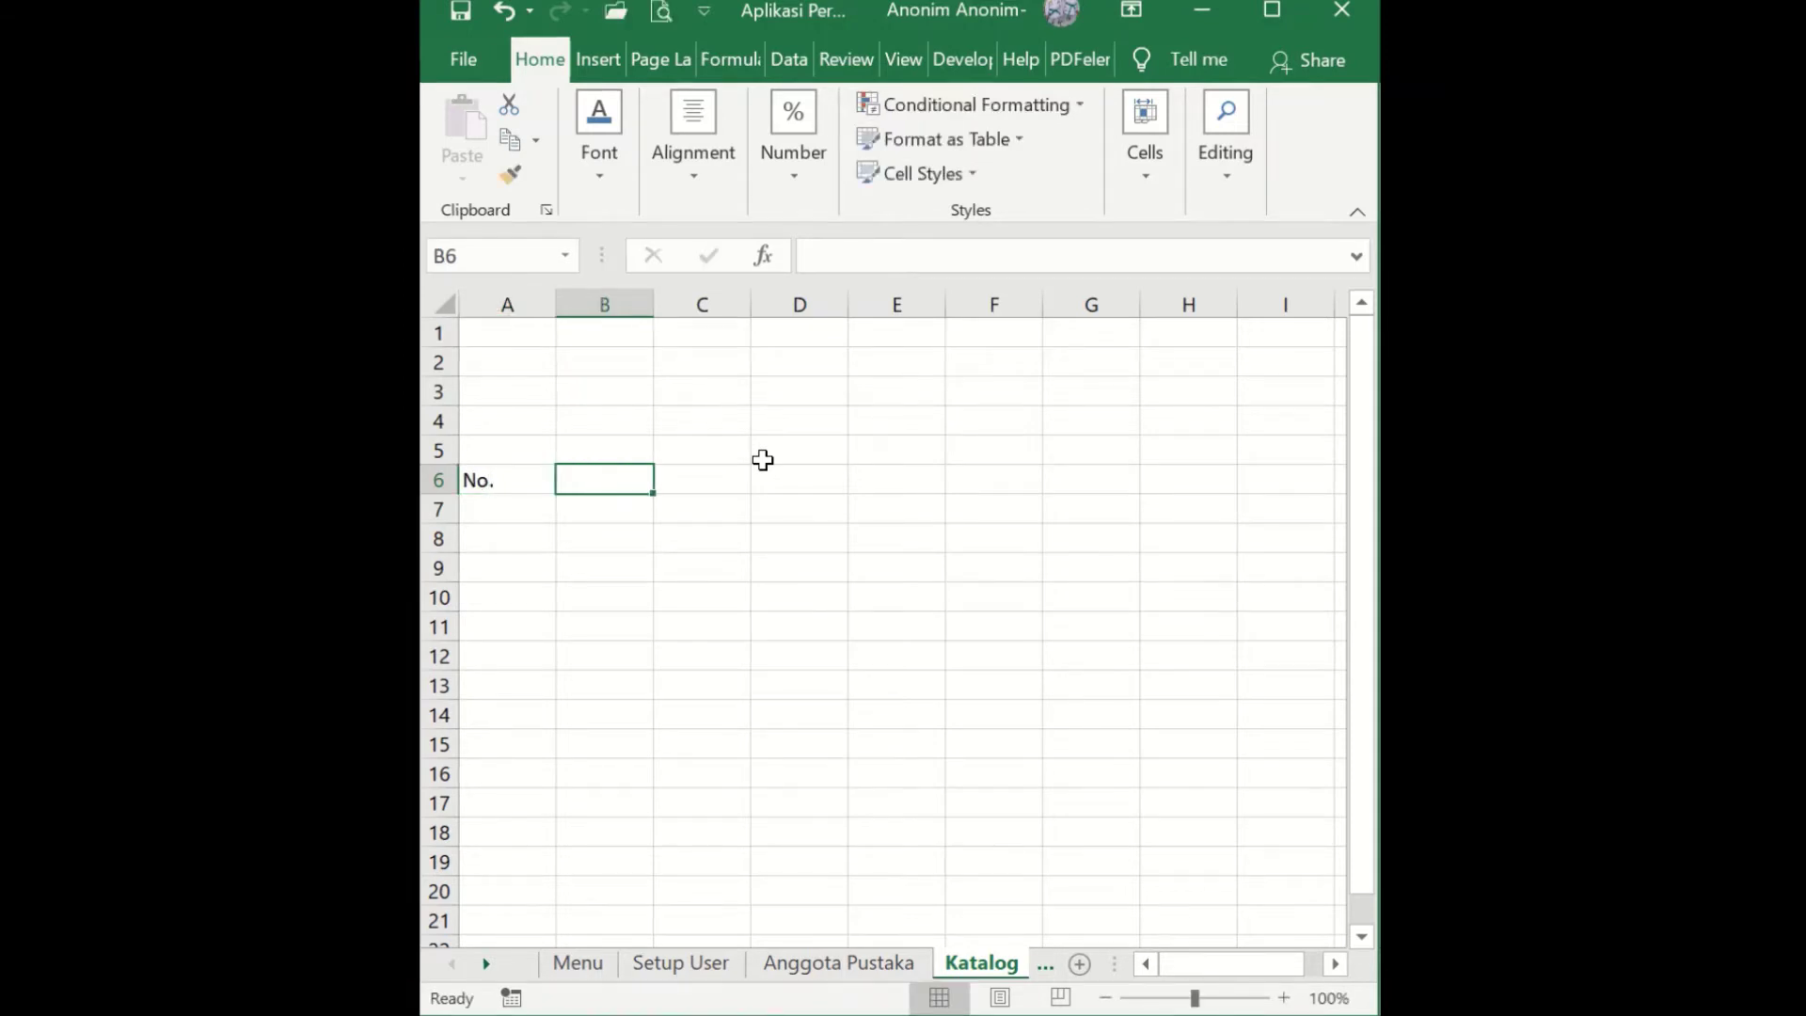
{"action": "type", "text": "Kode"}
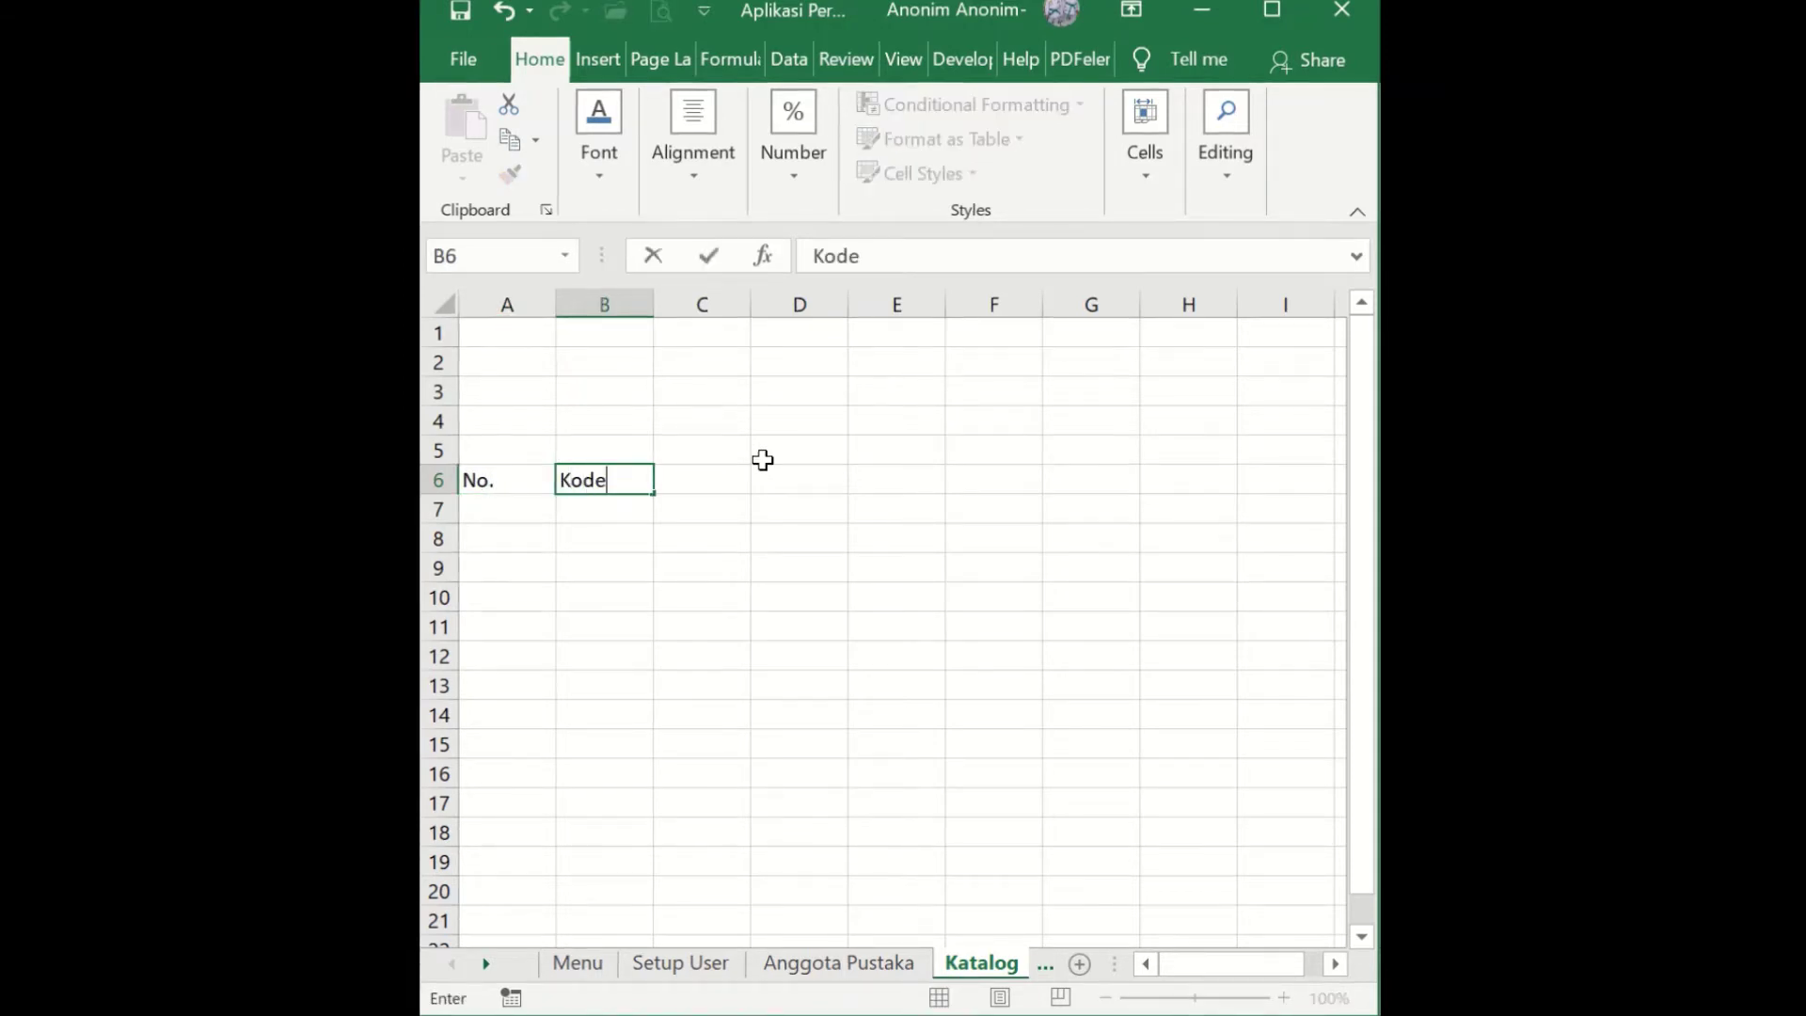
{"action": "type", "text": " Buku"}
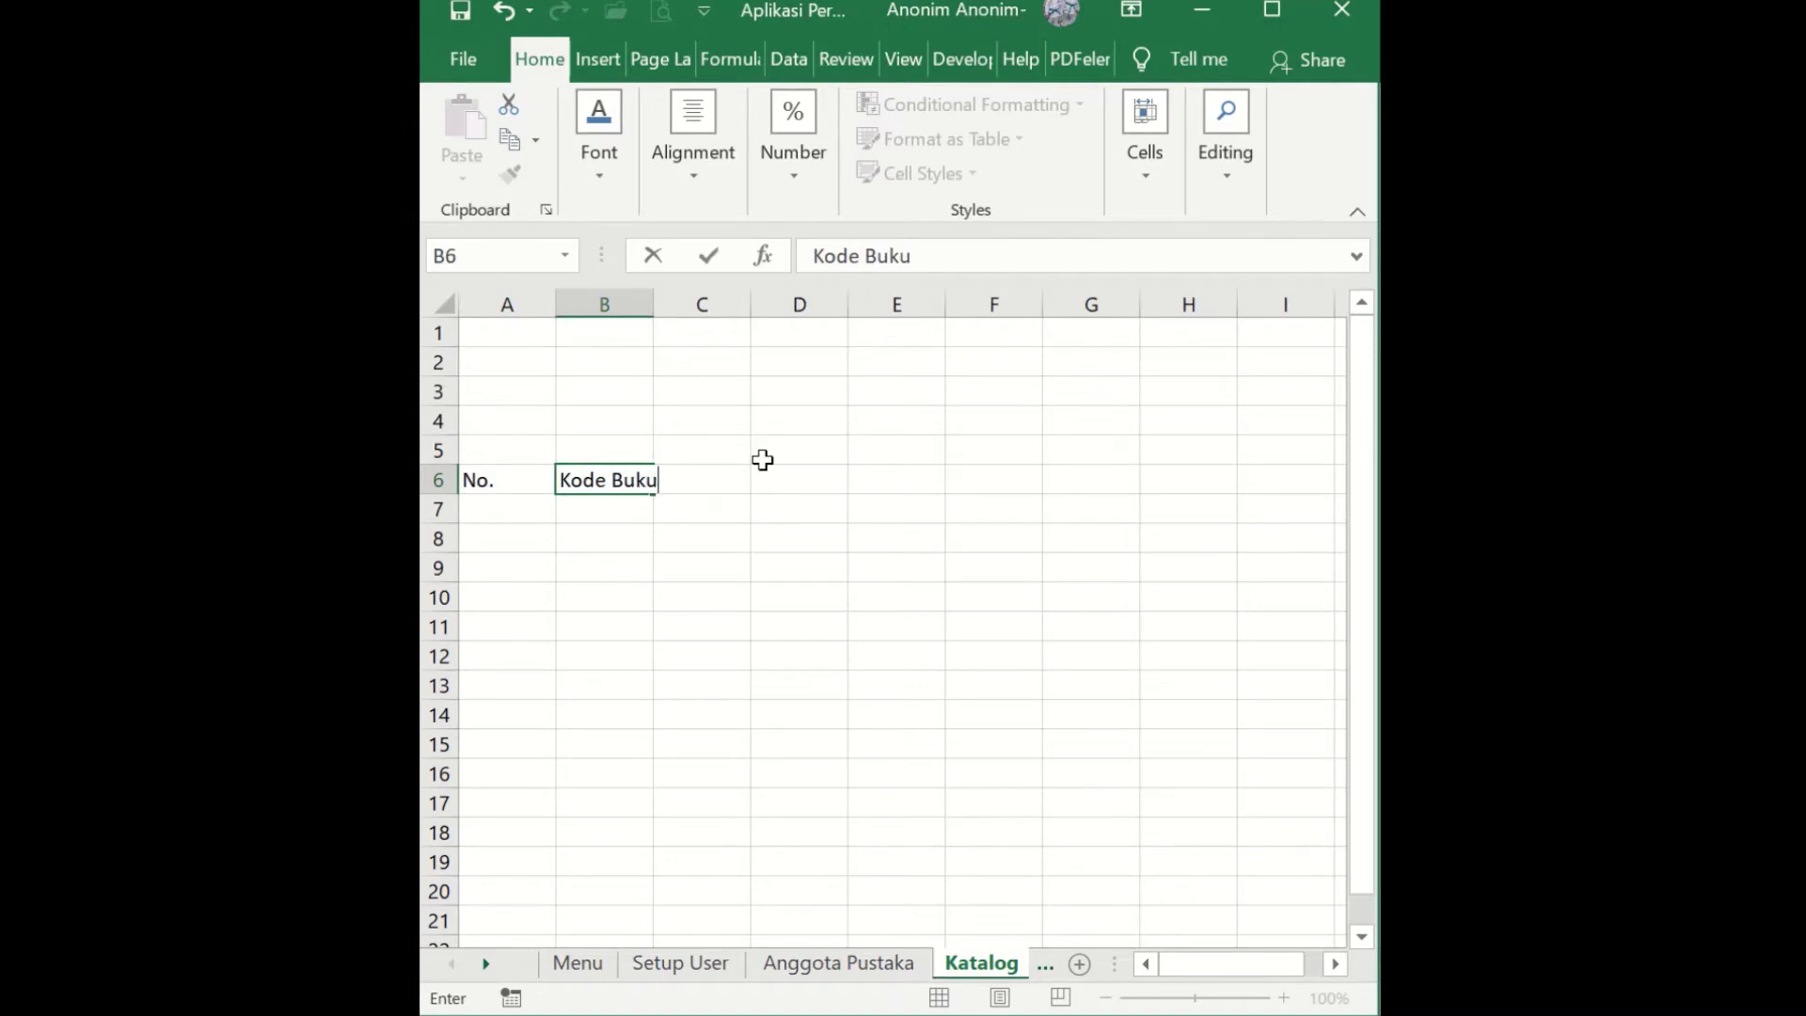
{"action": "key", "text": "Tab"}
{"action": "type", "text": "Judu"}
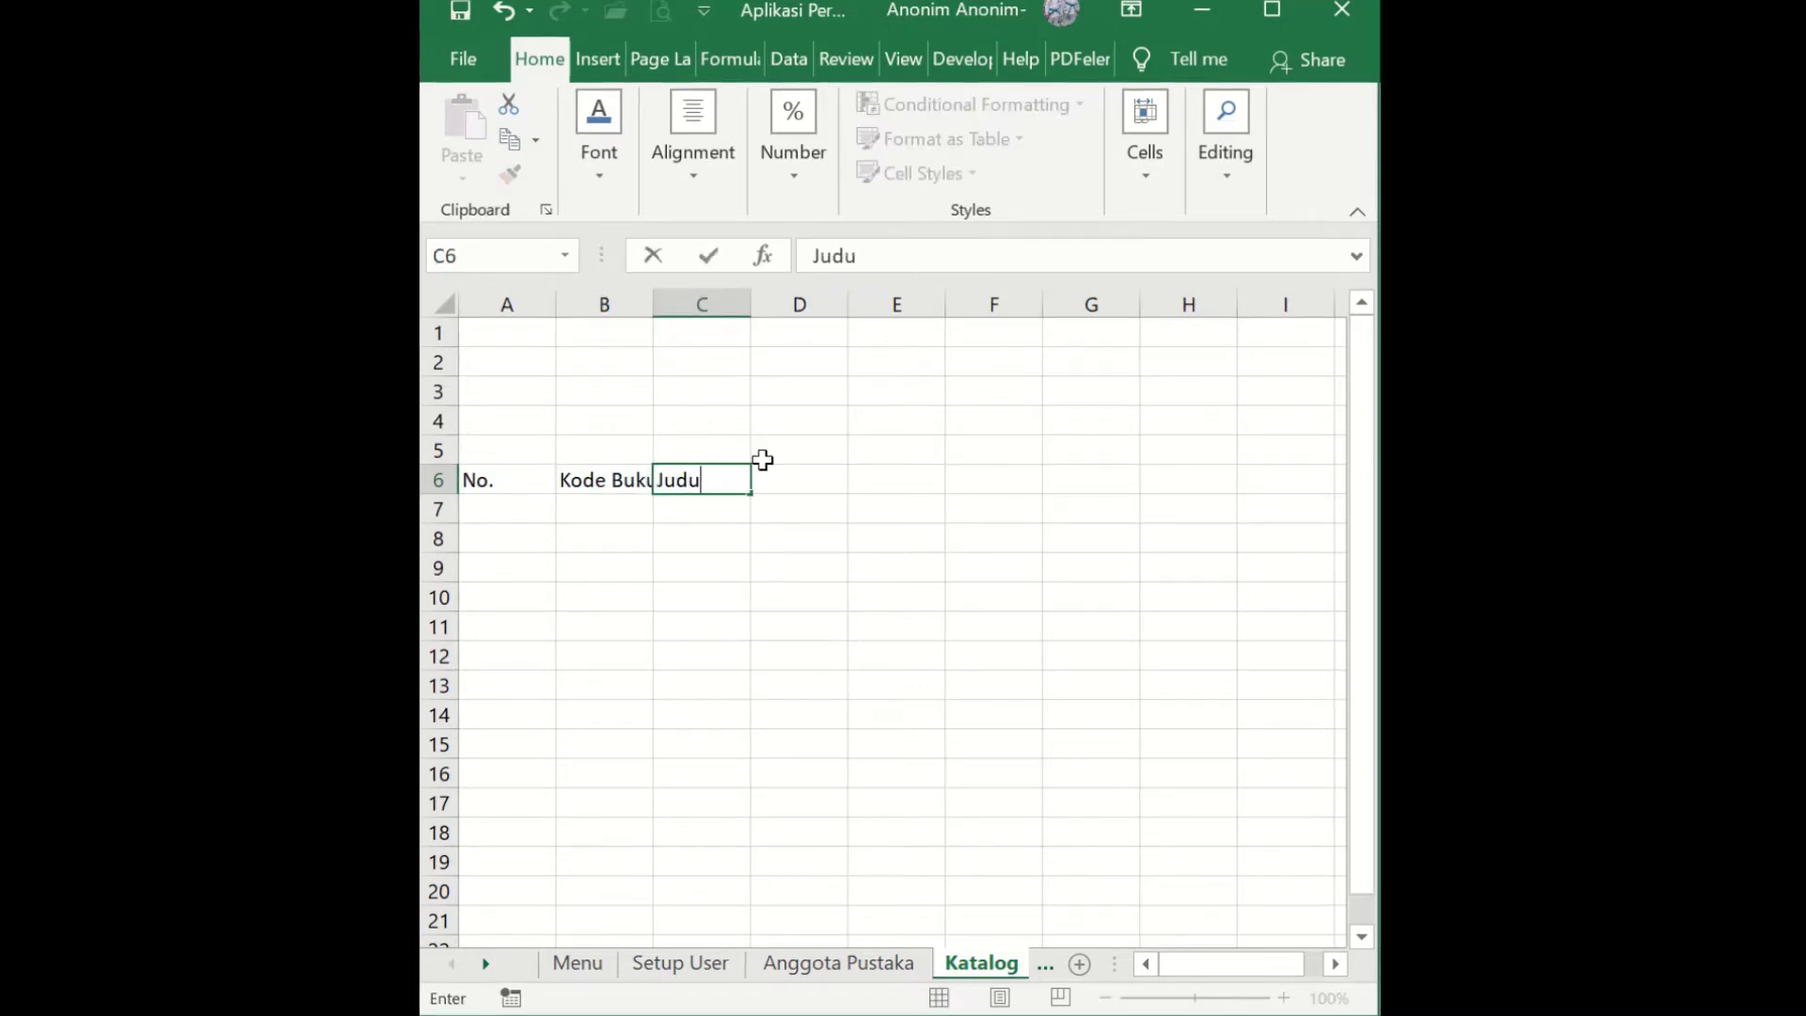
{"action": "type", "text": "l Buku"}
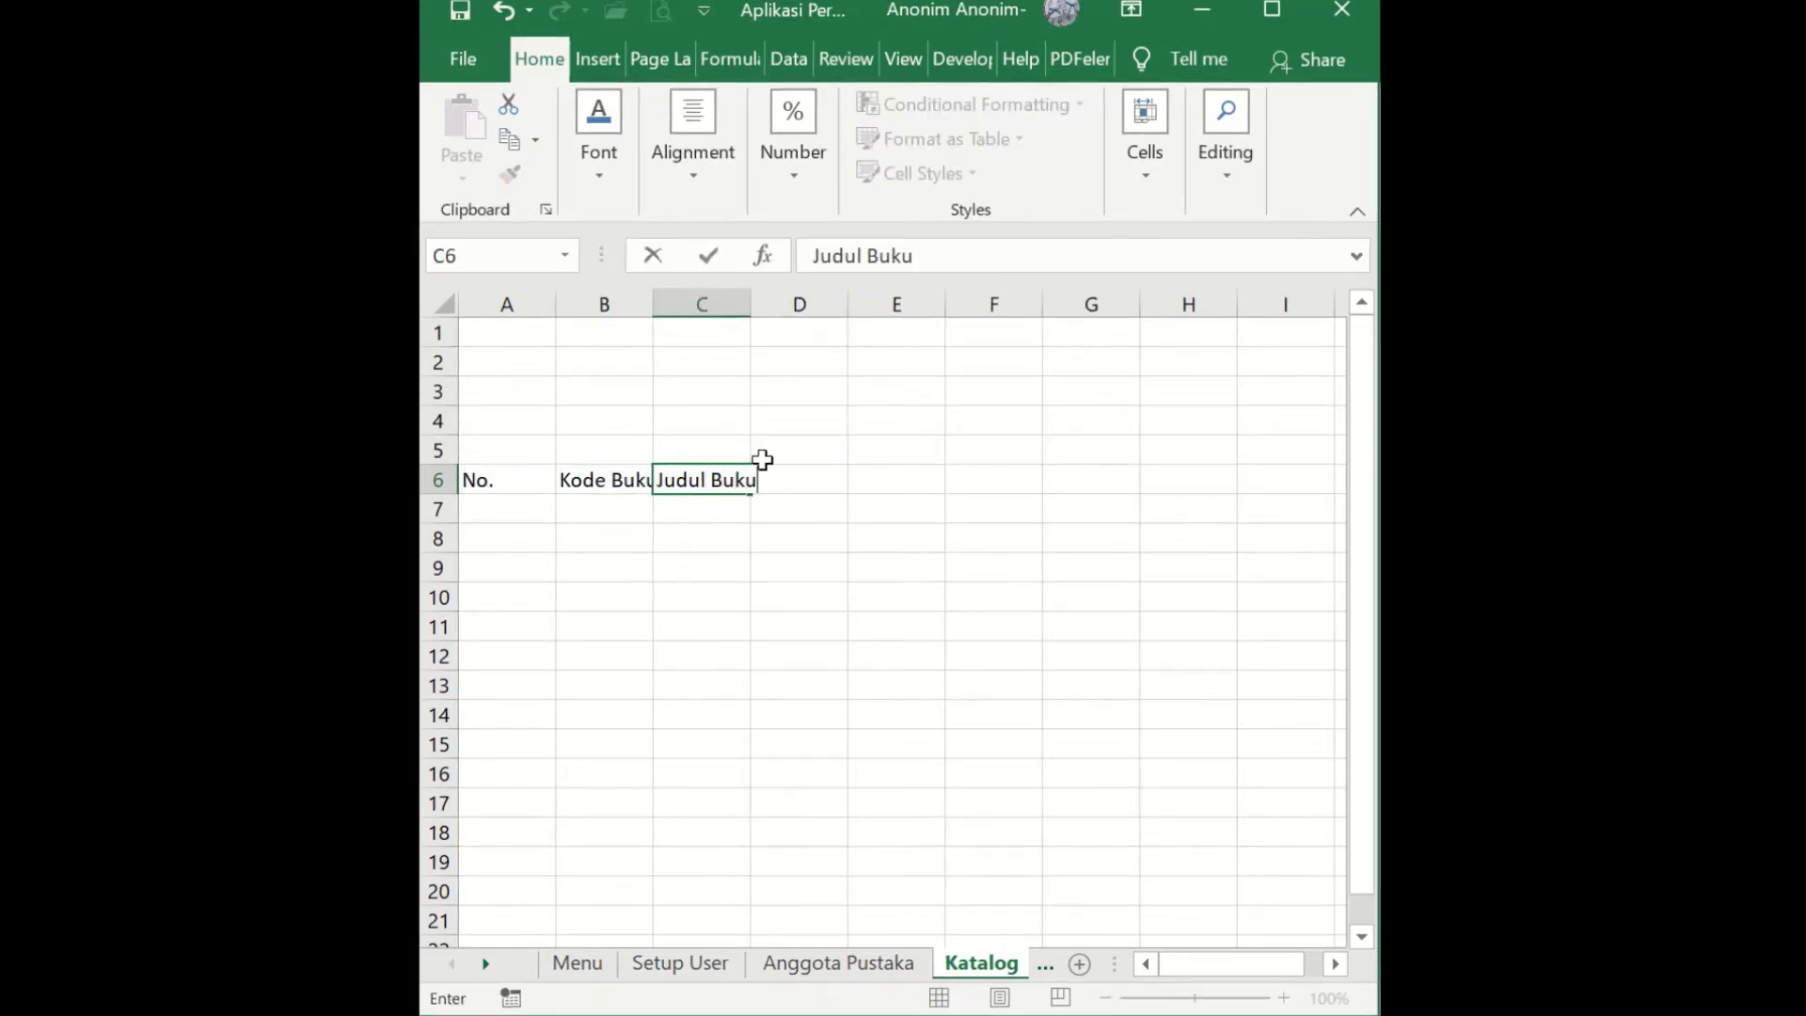
{"action": "key", "text": "Tab"}
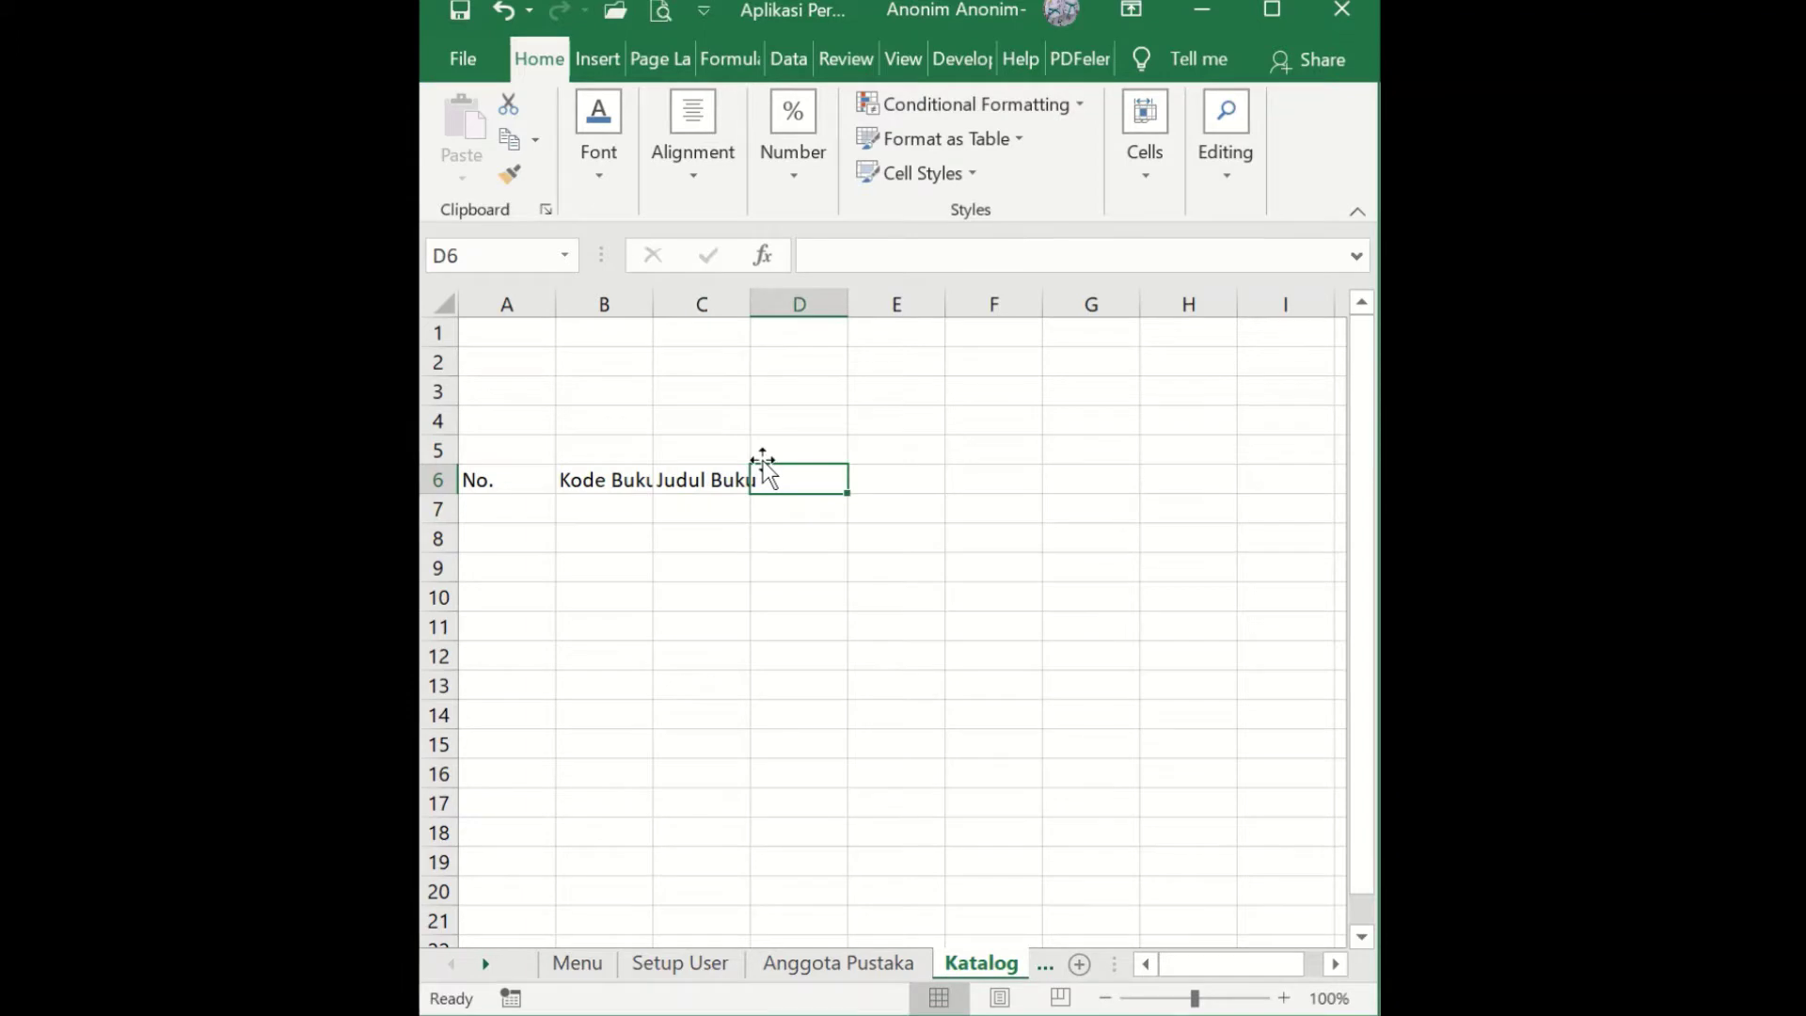
- Continue the header row with Pengarang, Penerbit and Tahun terbit in cells D6 to F6
{"action": "type", "text": "Pengarang"}
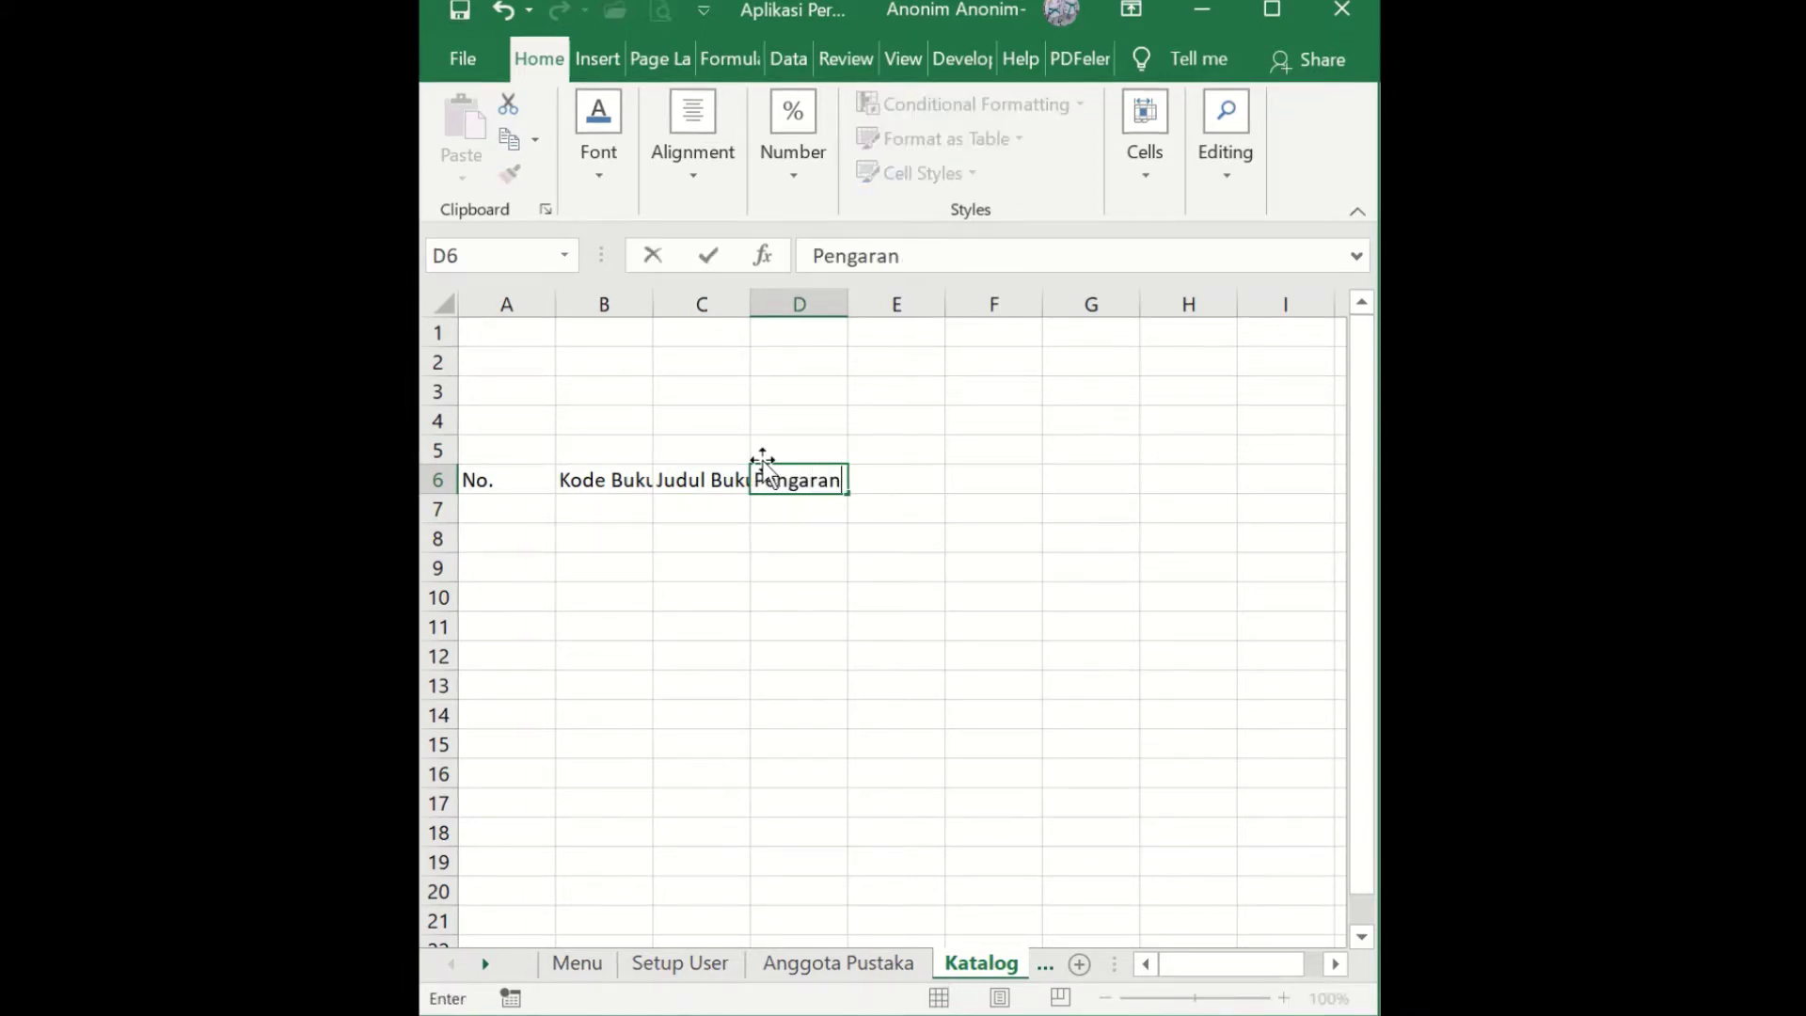
{"action": "key", "text": "Tab"}
{"action": "type", "text": "Pener"}
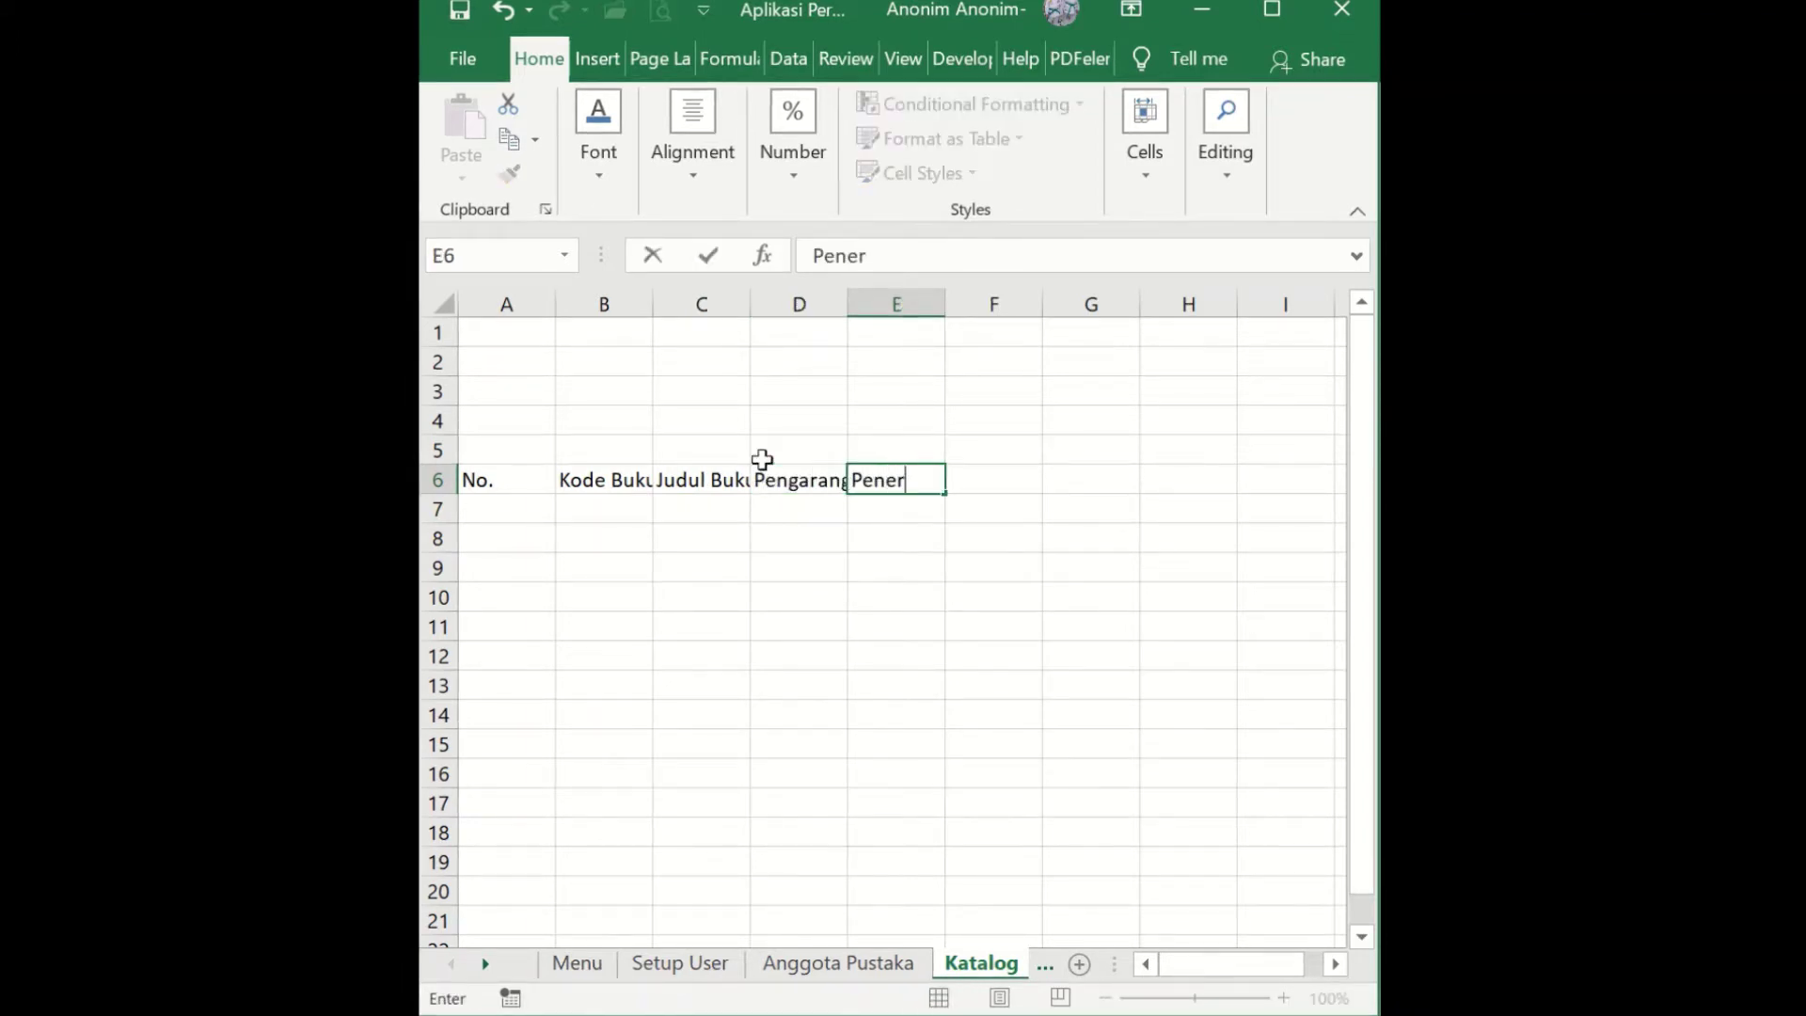
{"action": "type", "text": "bit"}
{"action": "key", "text": "Tab"}
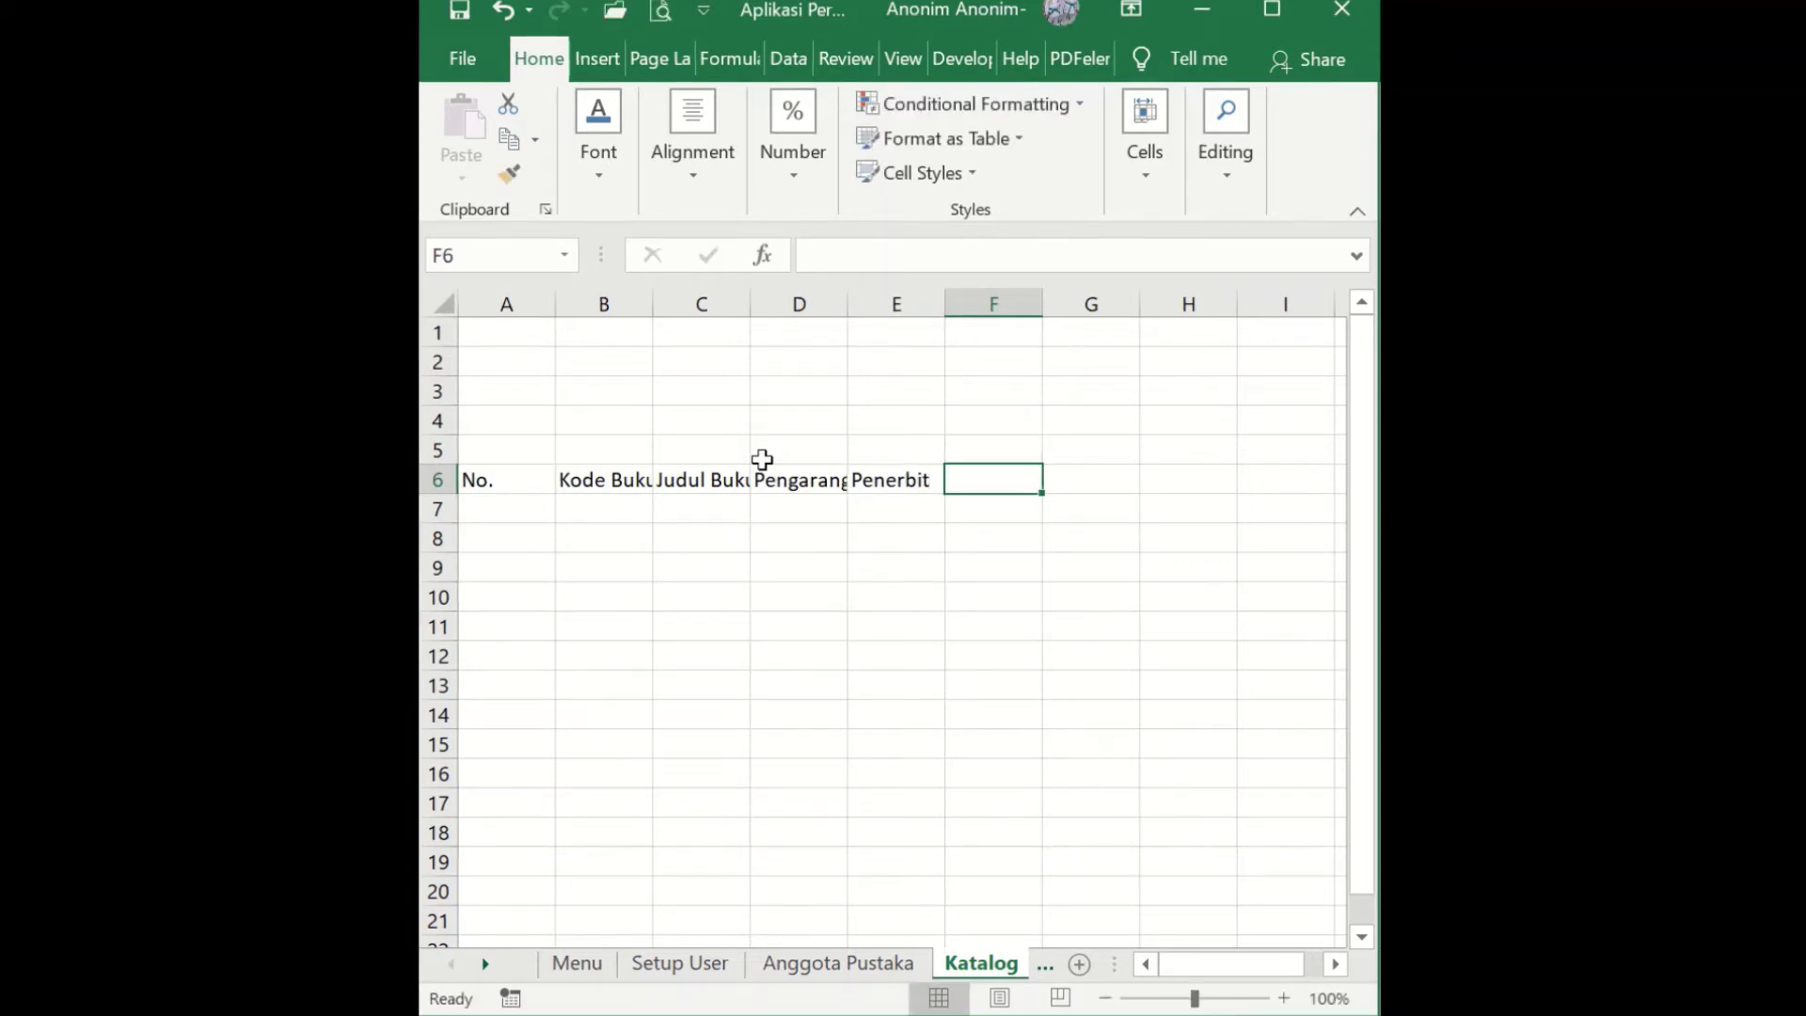
{"action": "type", "text": "tahun"}
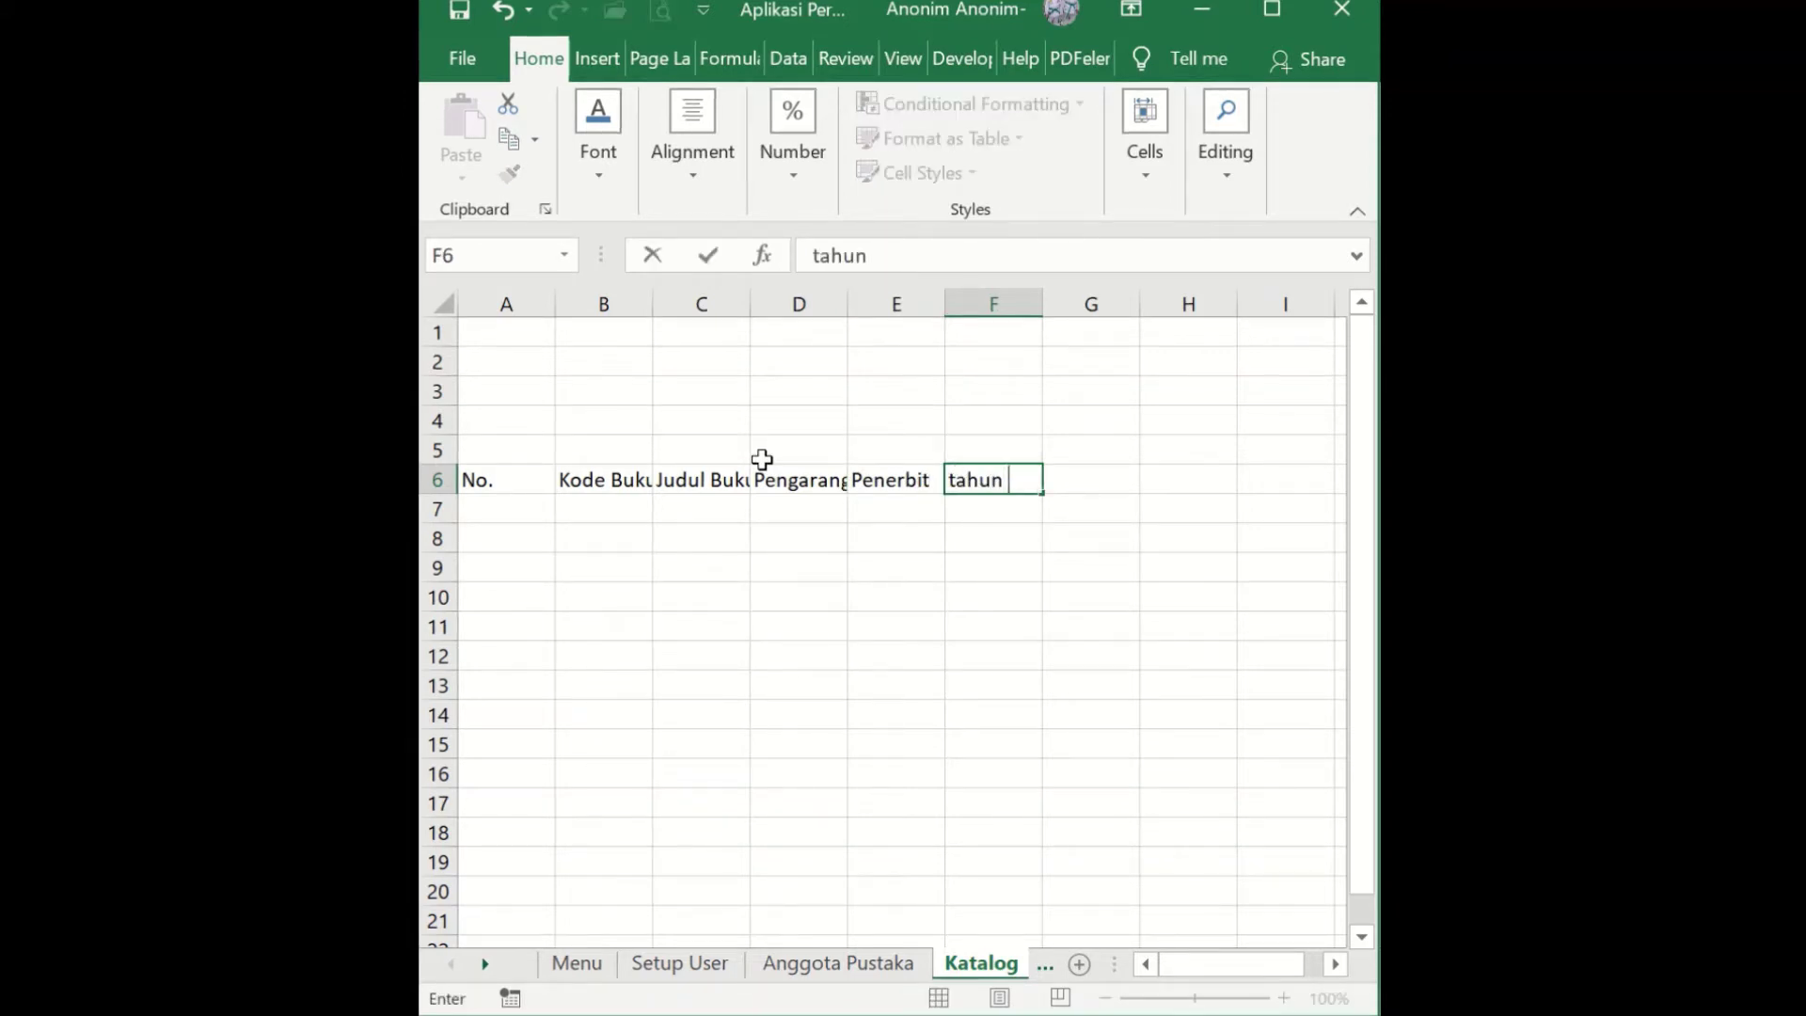
{"action": "key", "text": "BackSpace"}
{"action": "key", "text": "BackSpace"}
{"action": "key", "text": "BackSpace"}
{"action": "key", "text": "BackSpace"}
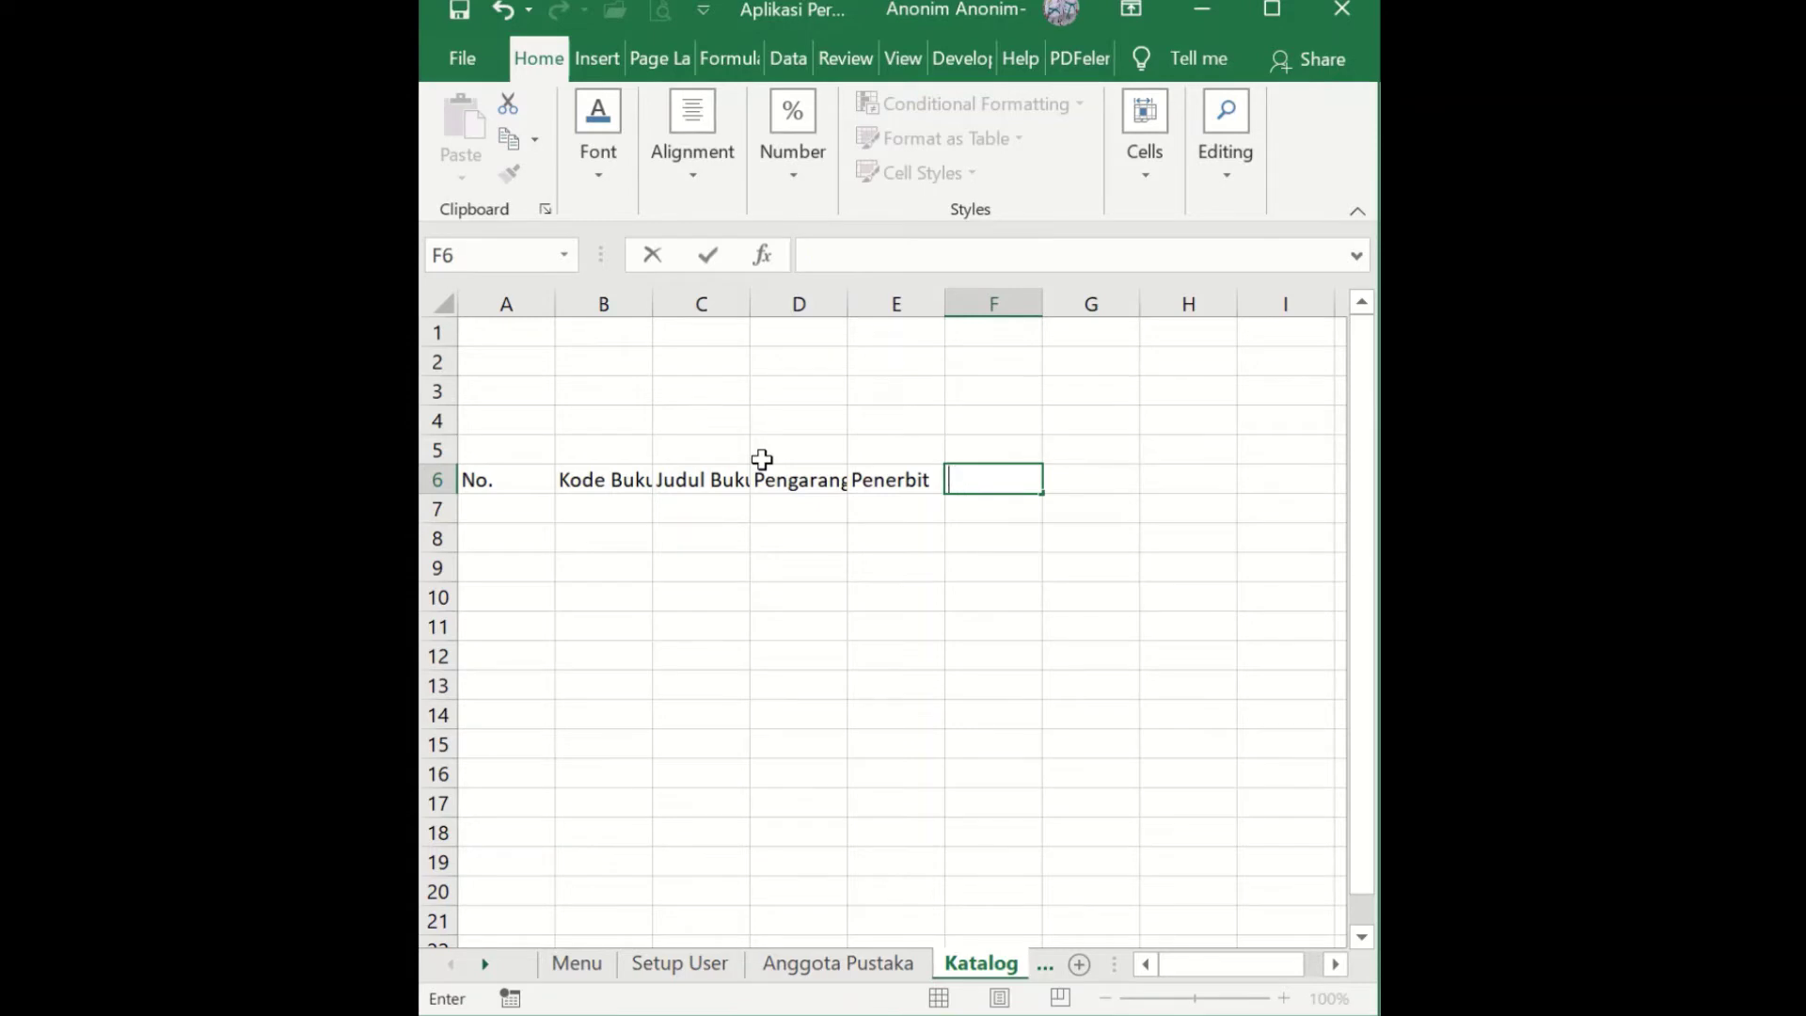
{"action": "type", "text": "Tahun terbit"}
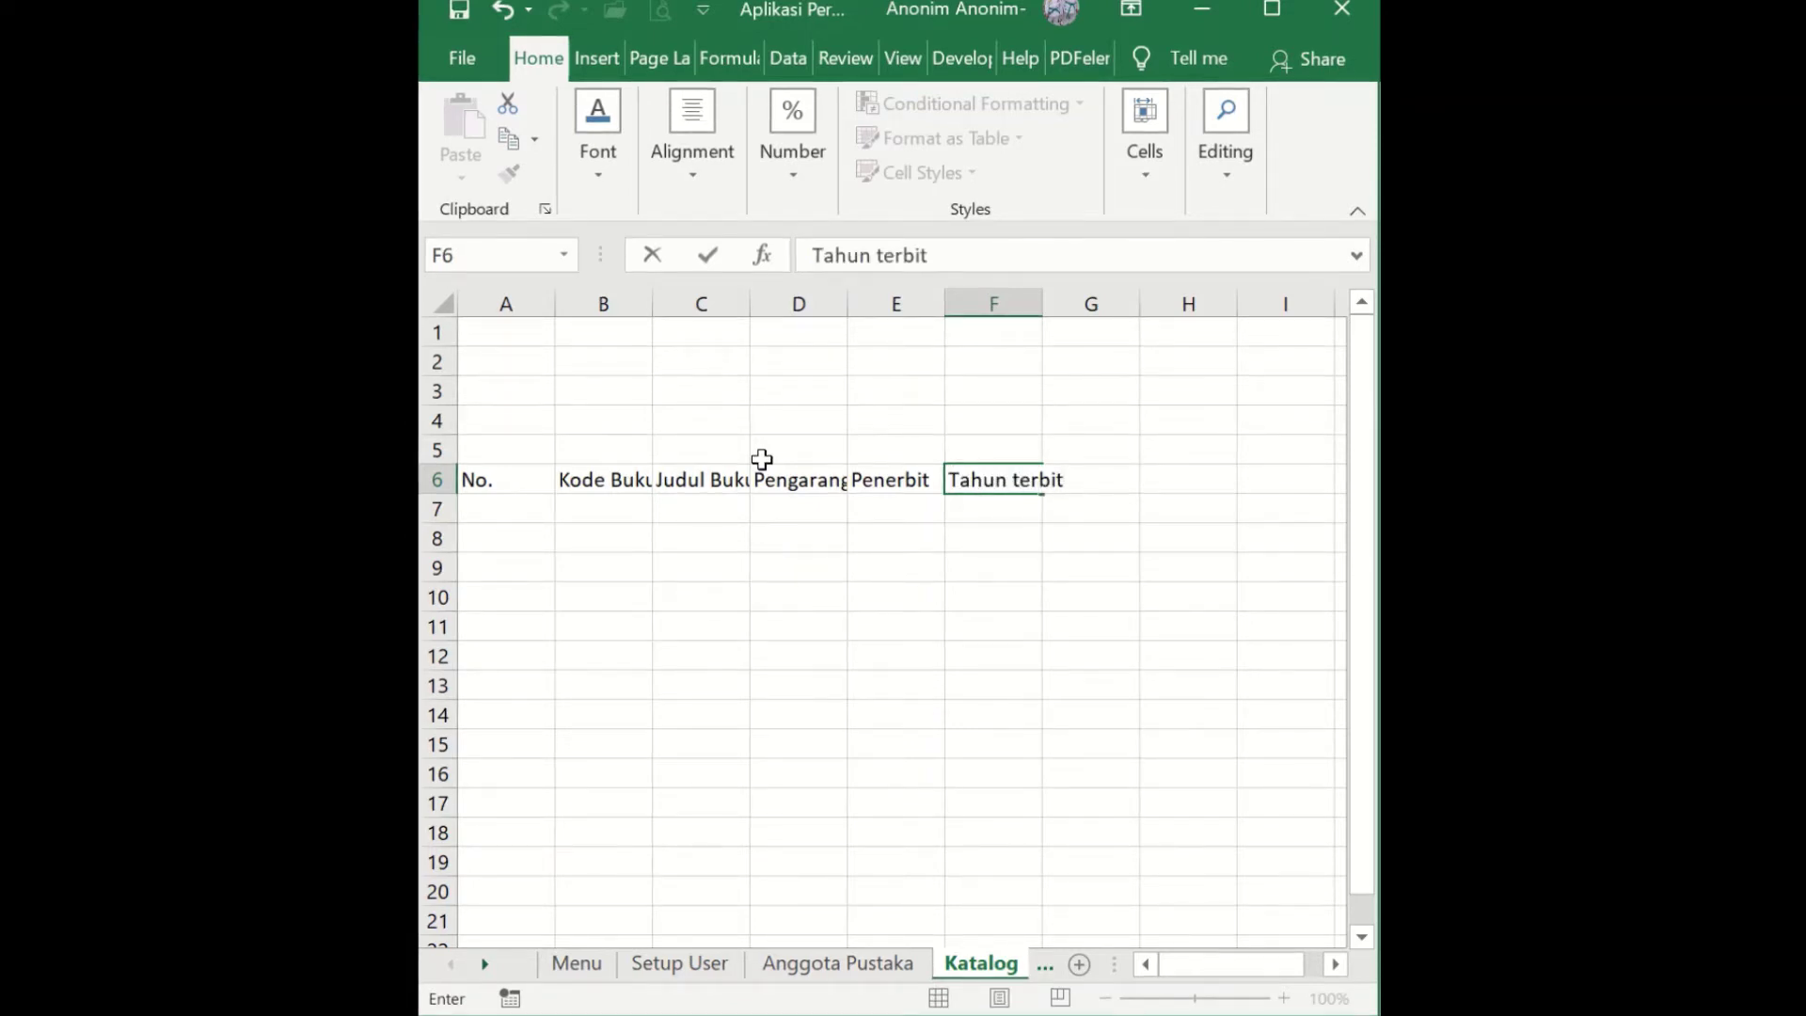
{"action": "key", "text": "Tab"}
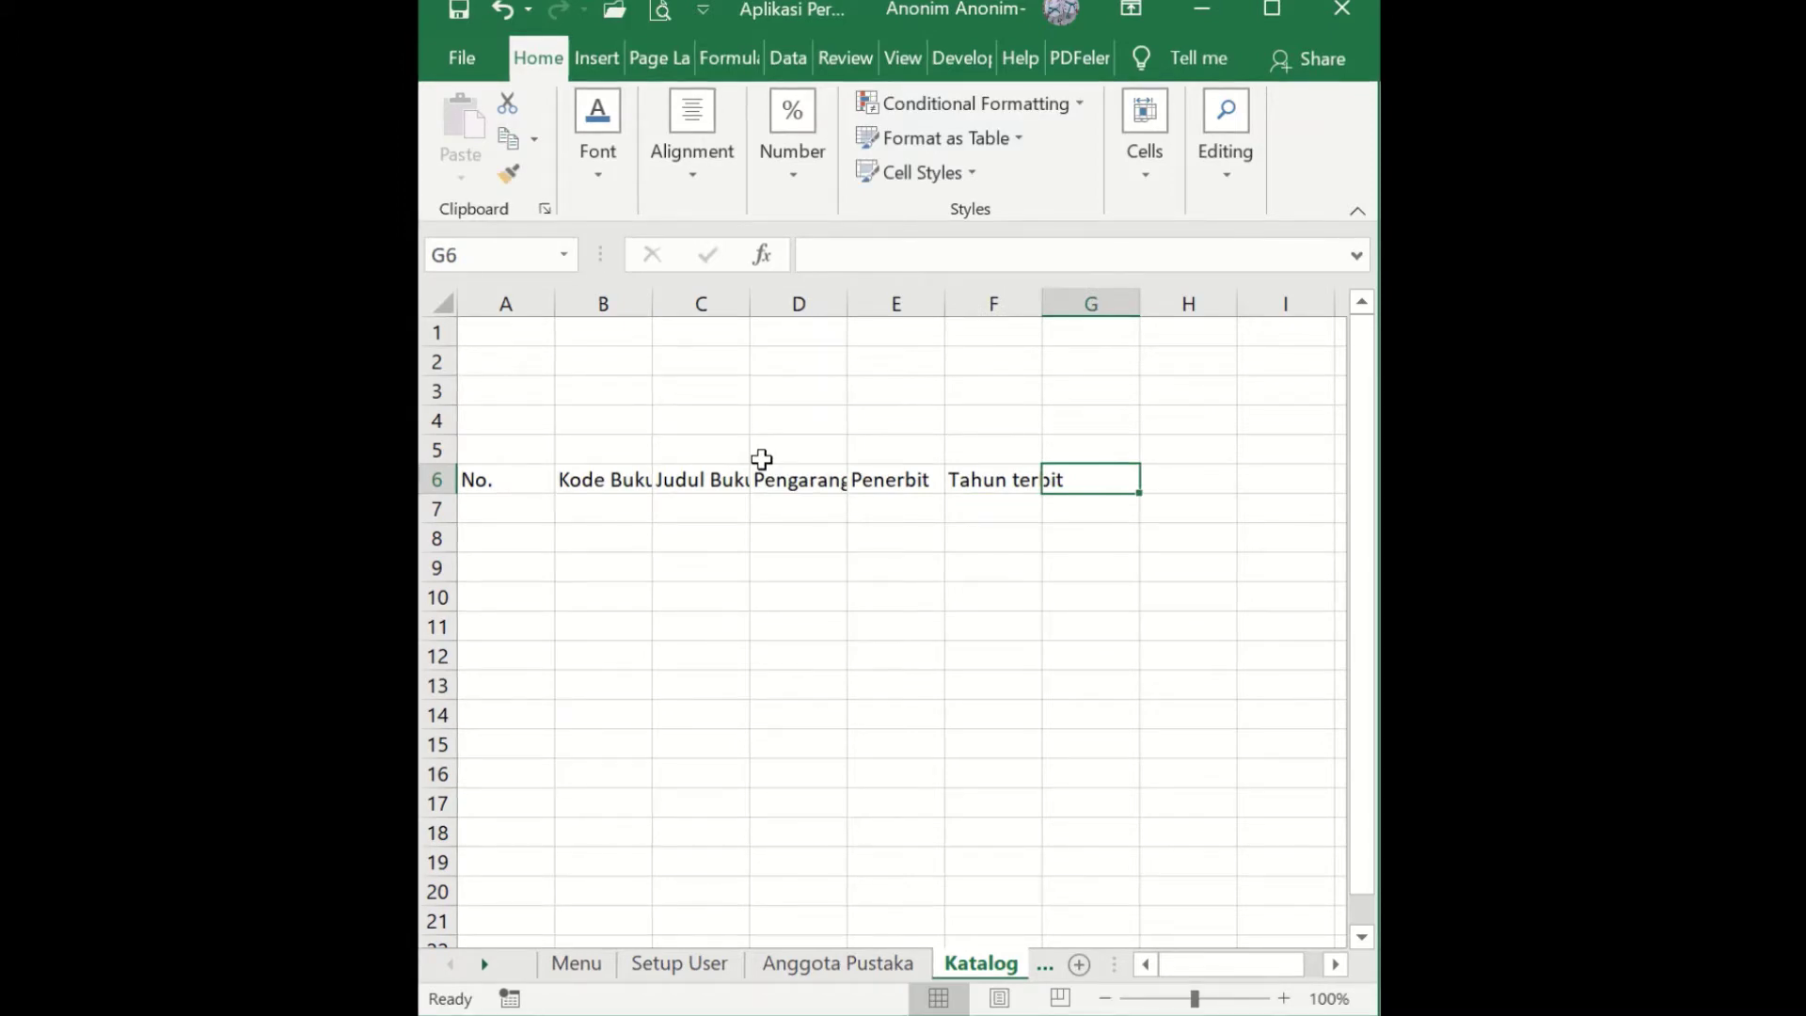
- Complete the header row with Harga Buku in G6 and Jumlah in H6
{"action": "type", "text": "Harg"}
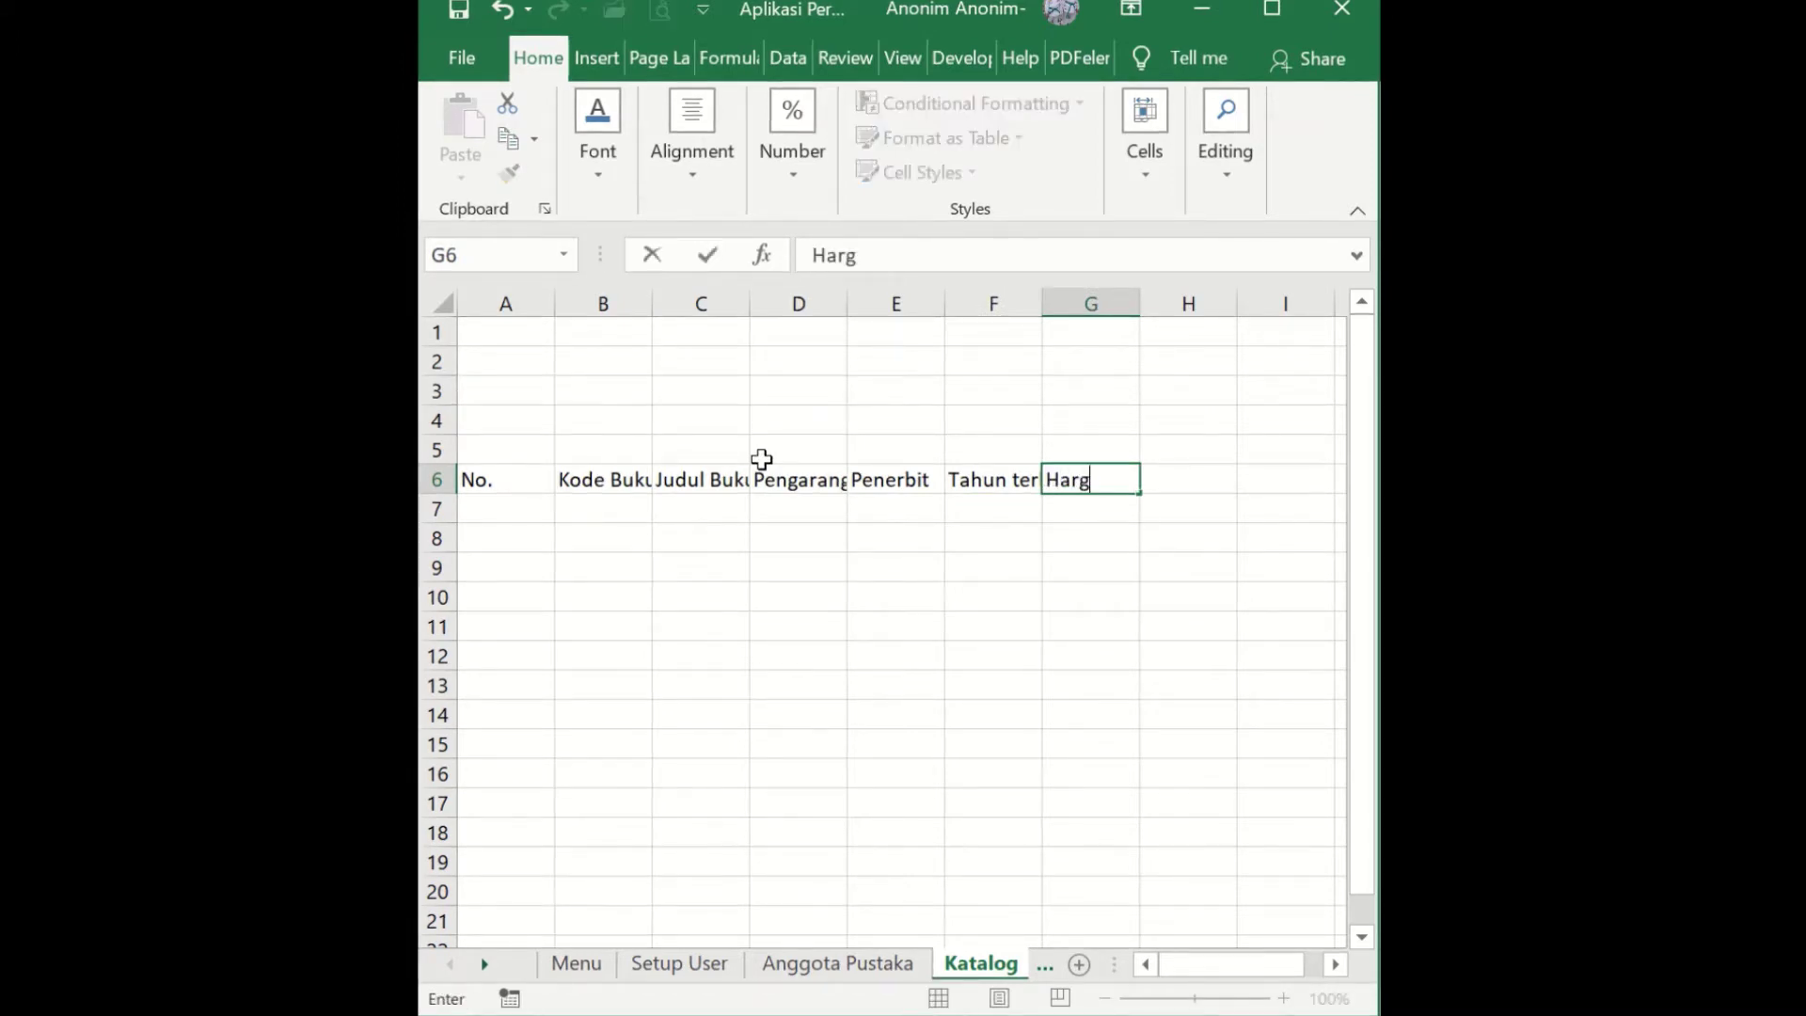
{"action": "type", "text": "a Buku"}
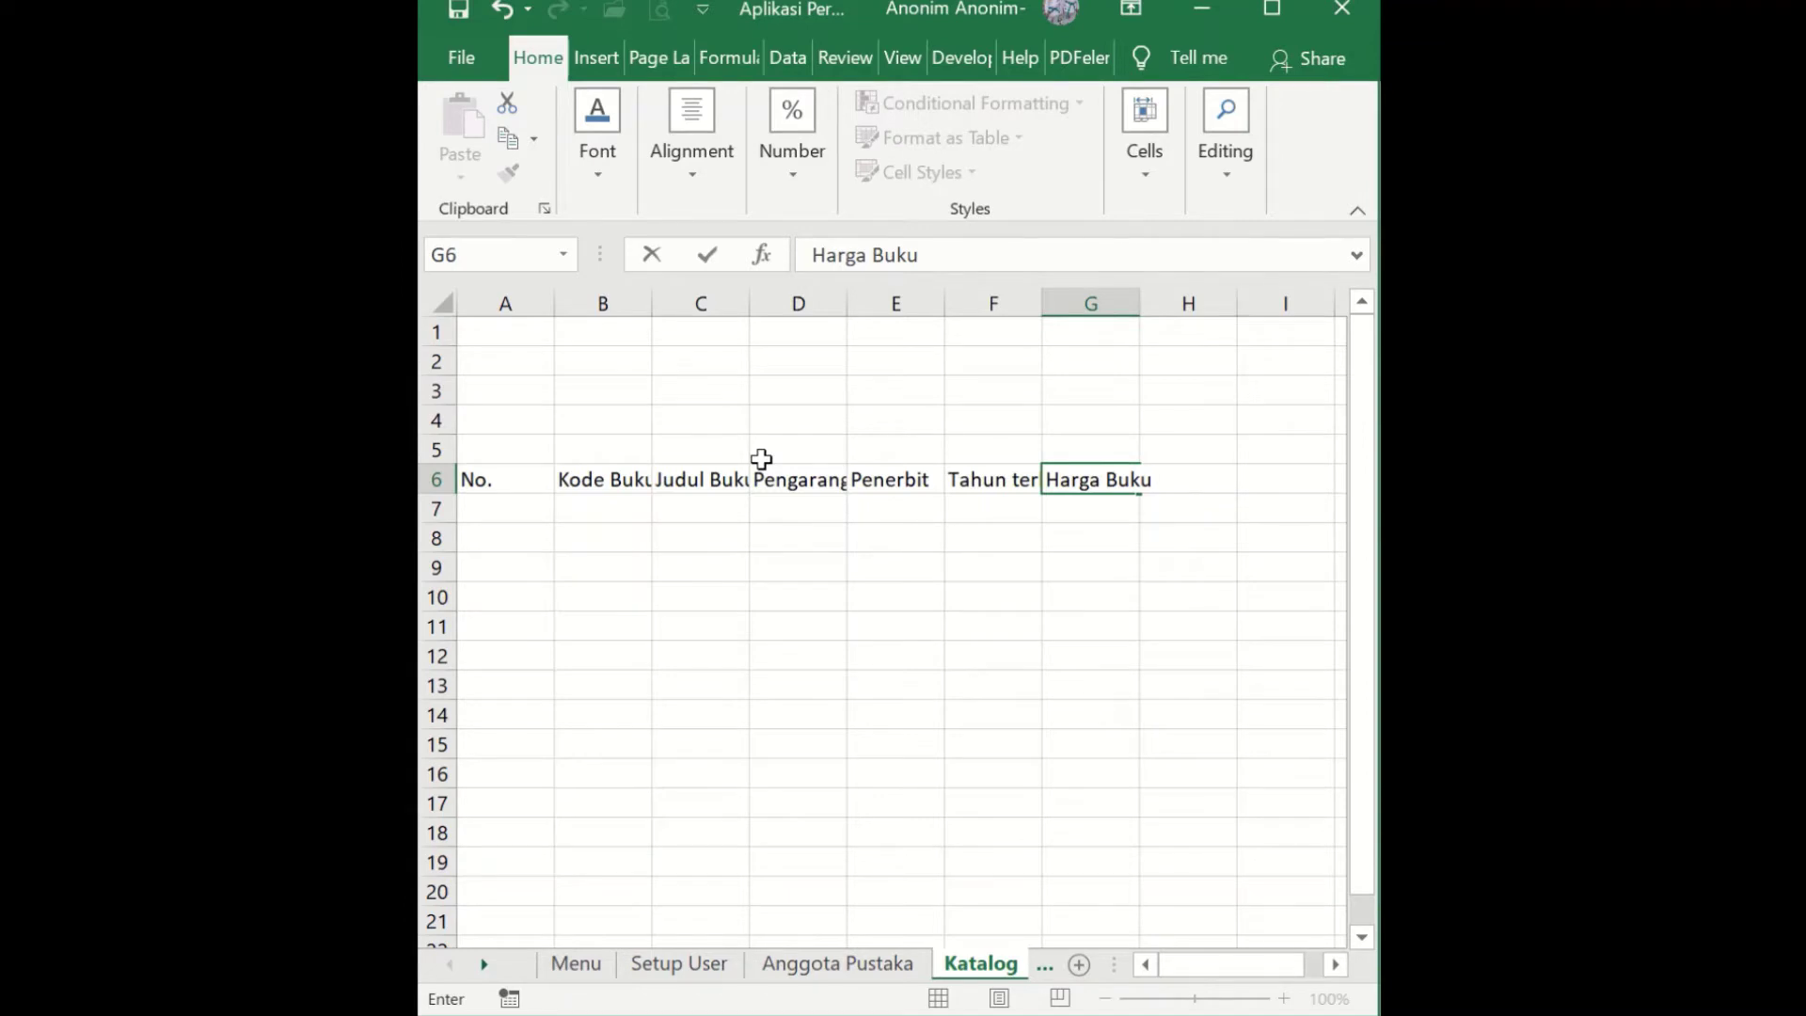
{"action": "key", "text": "Tab"}
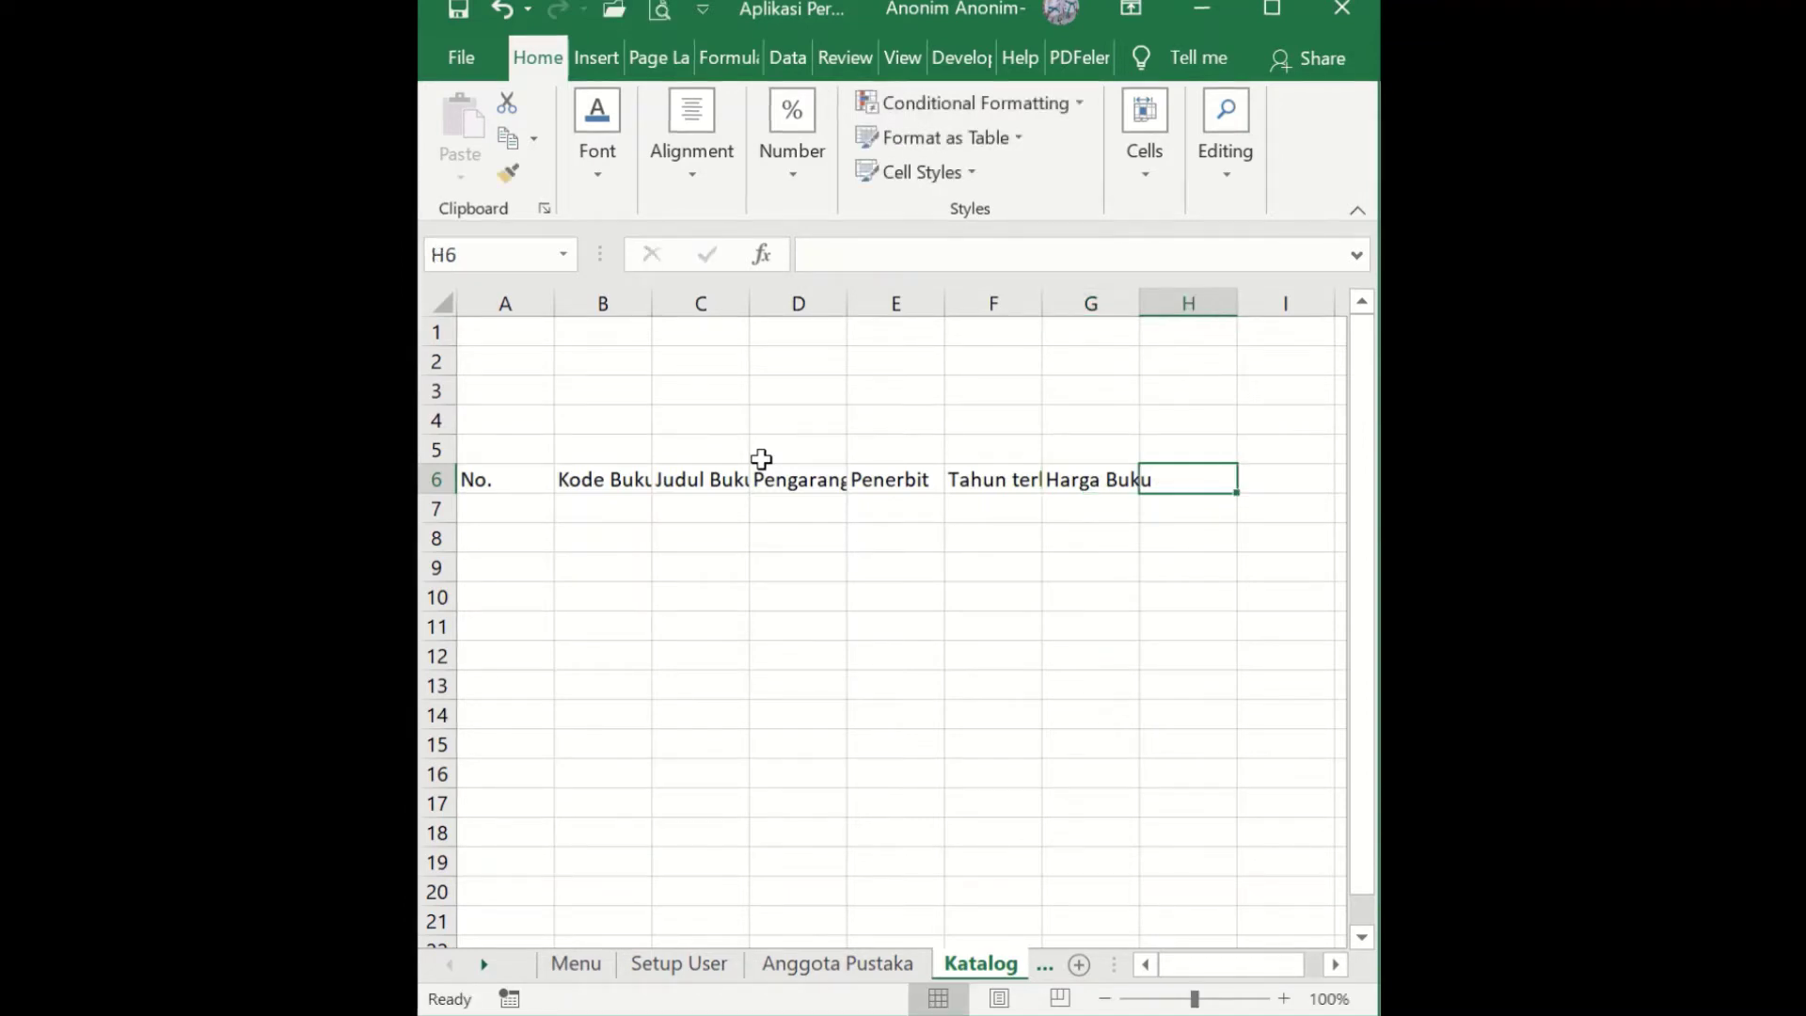
{"action": "type", "text": "Jumlah"}
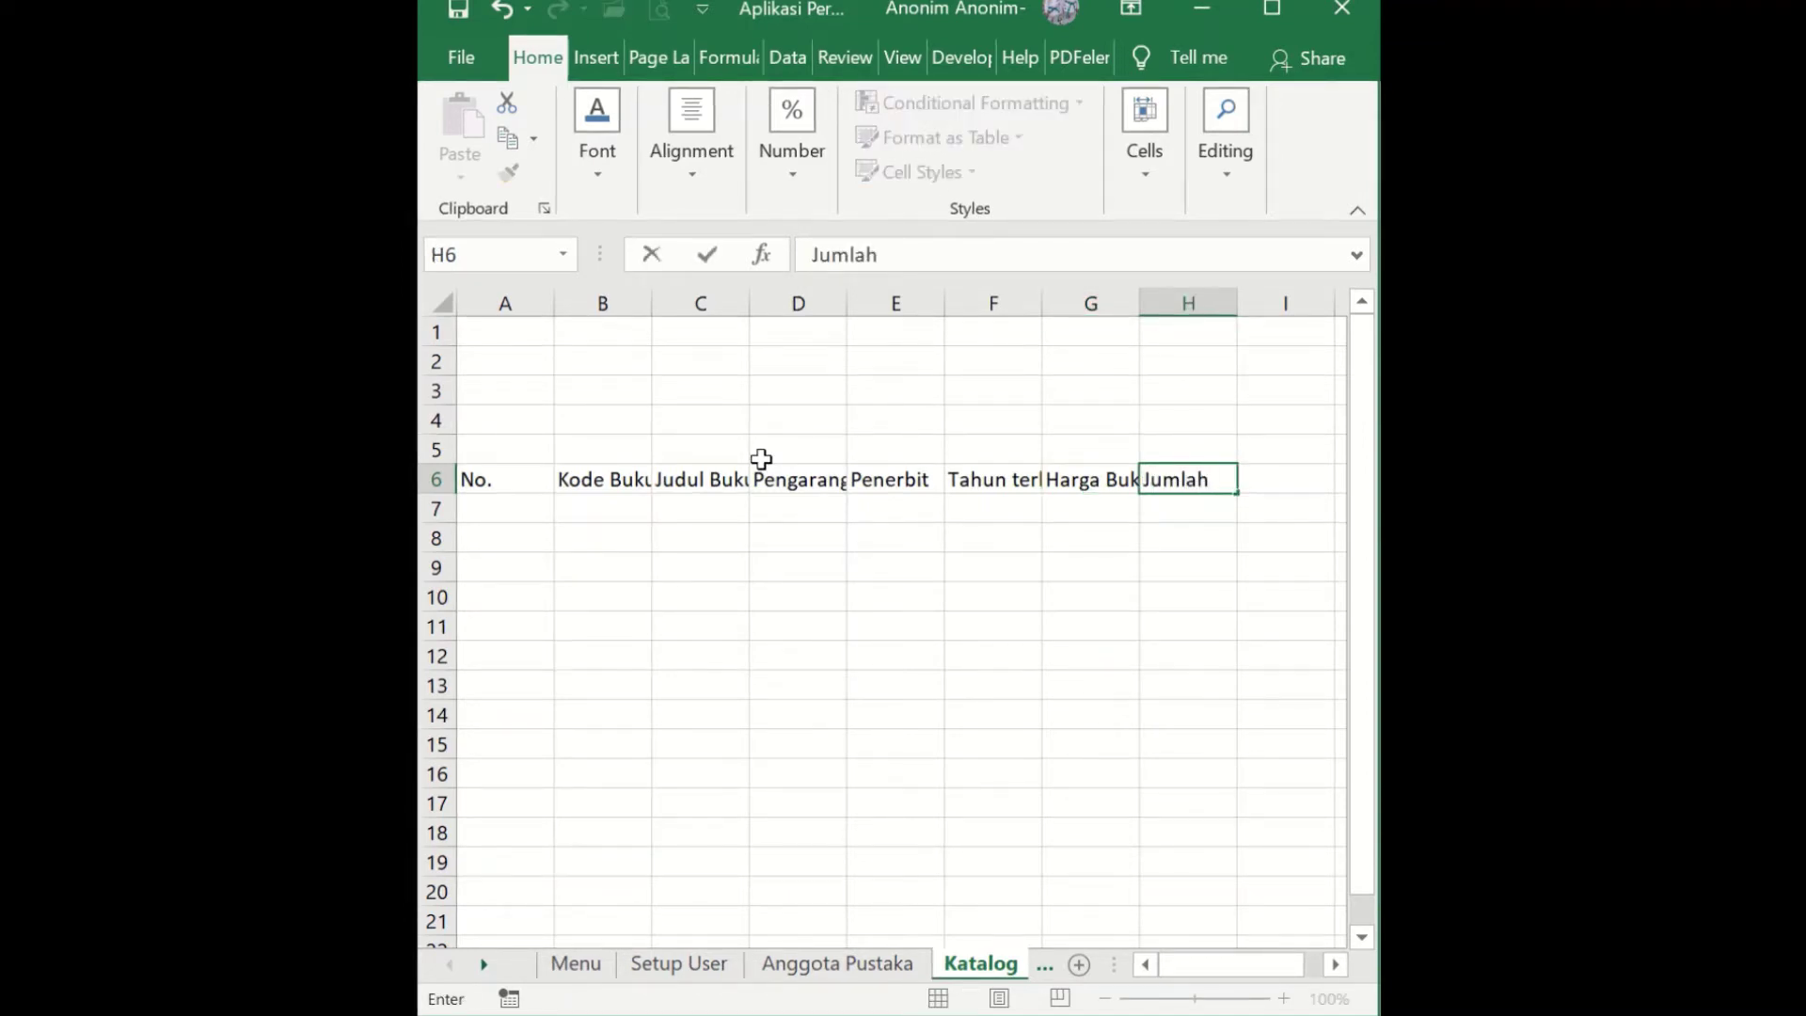
{"action": "key", "text": "Return"}
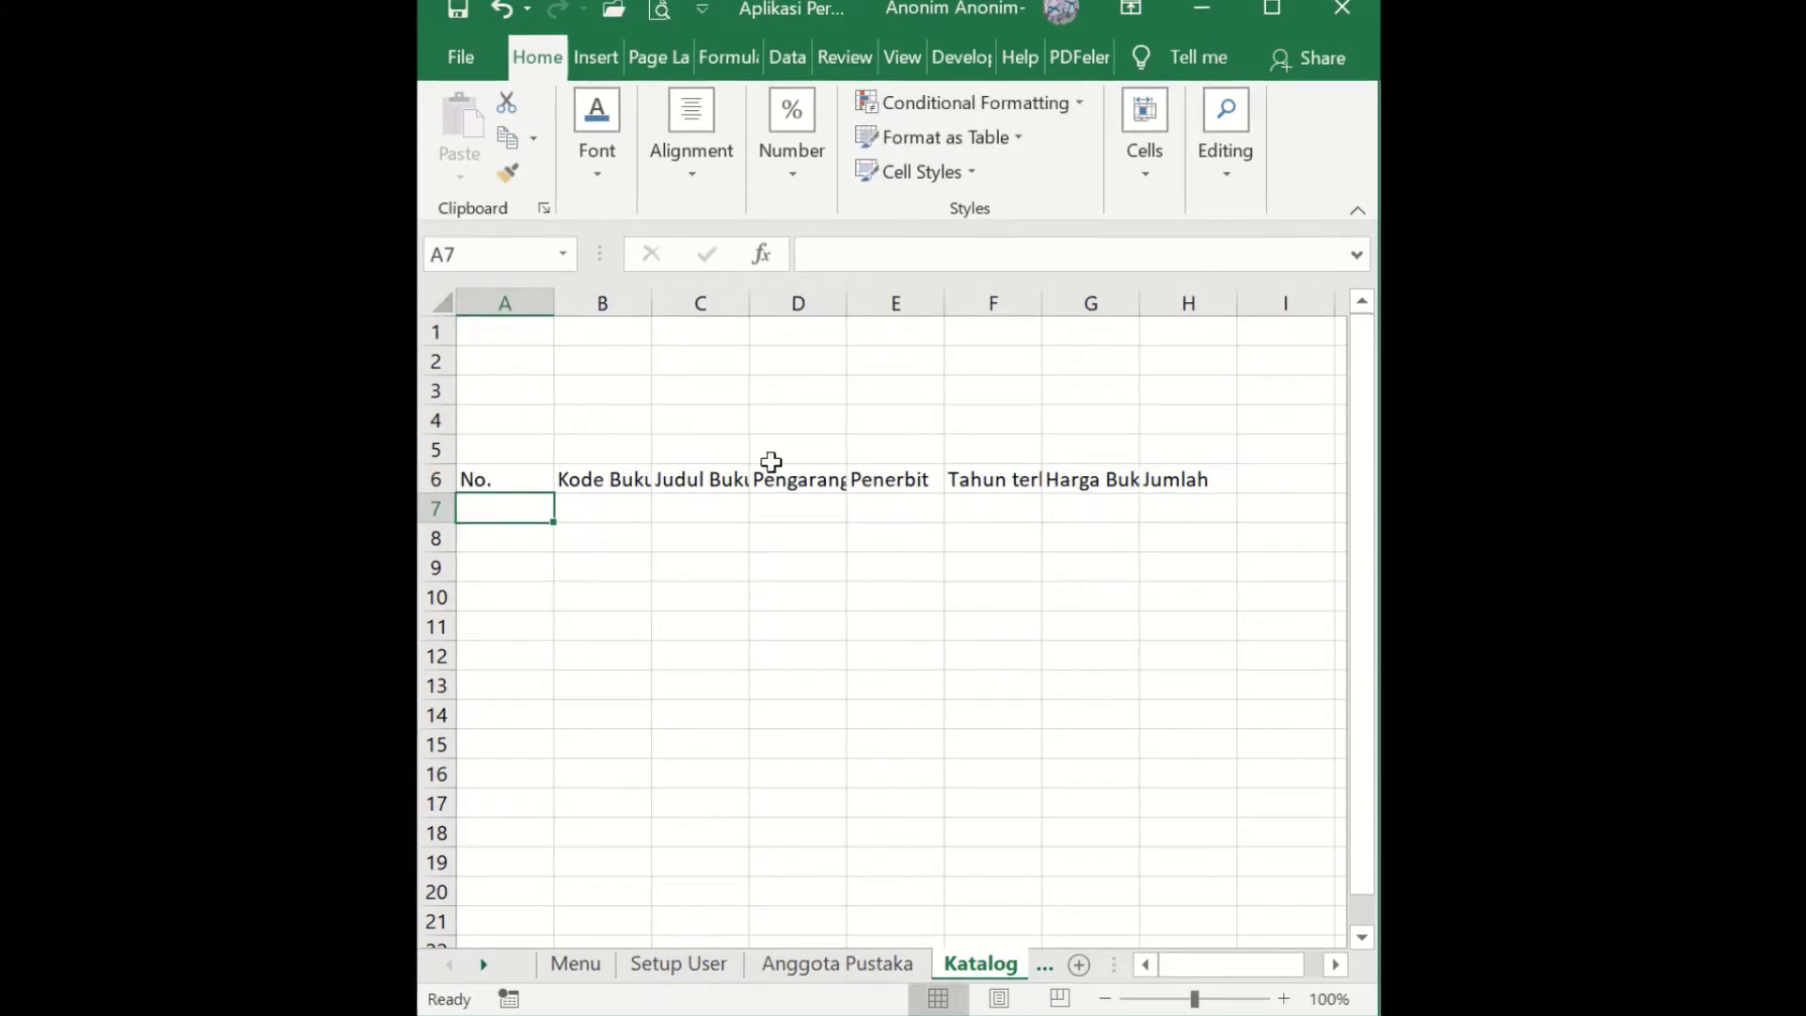
- Enter the title KATALOG BUKU in cell A4 of the Katalog sheet
{"action": "left_click", "coordinate": [512, 440]}
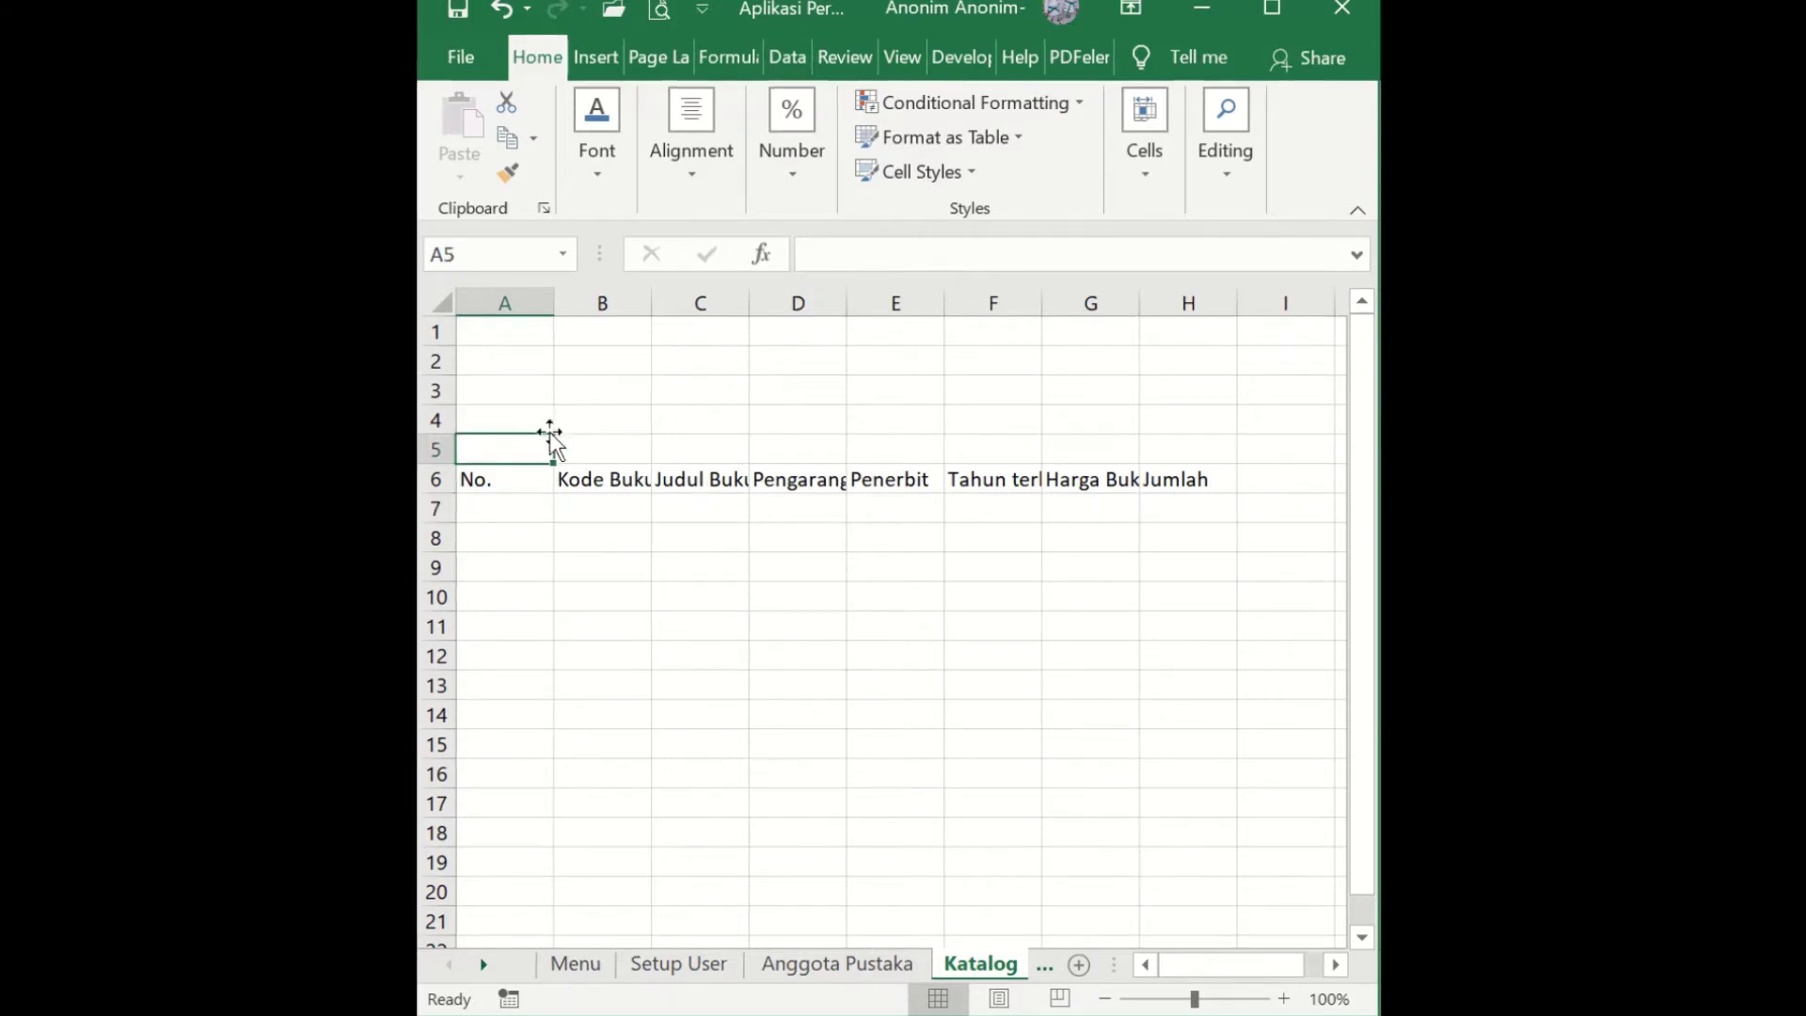
{"action": "left_click", "coordinate": [538, 421]}
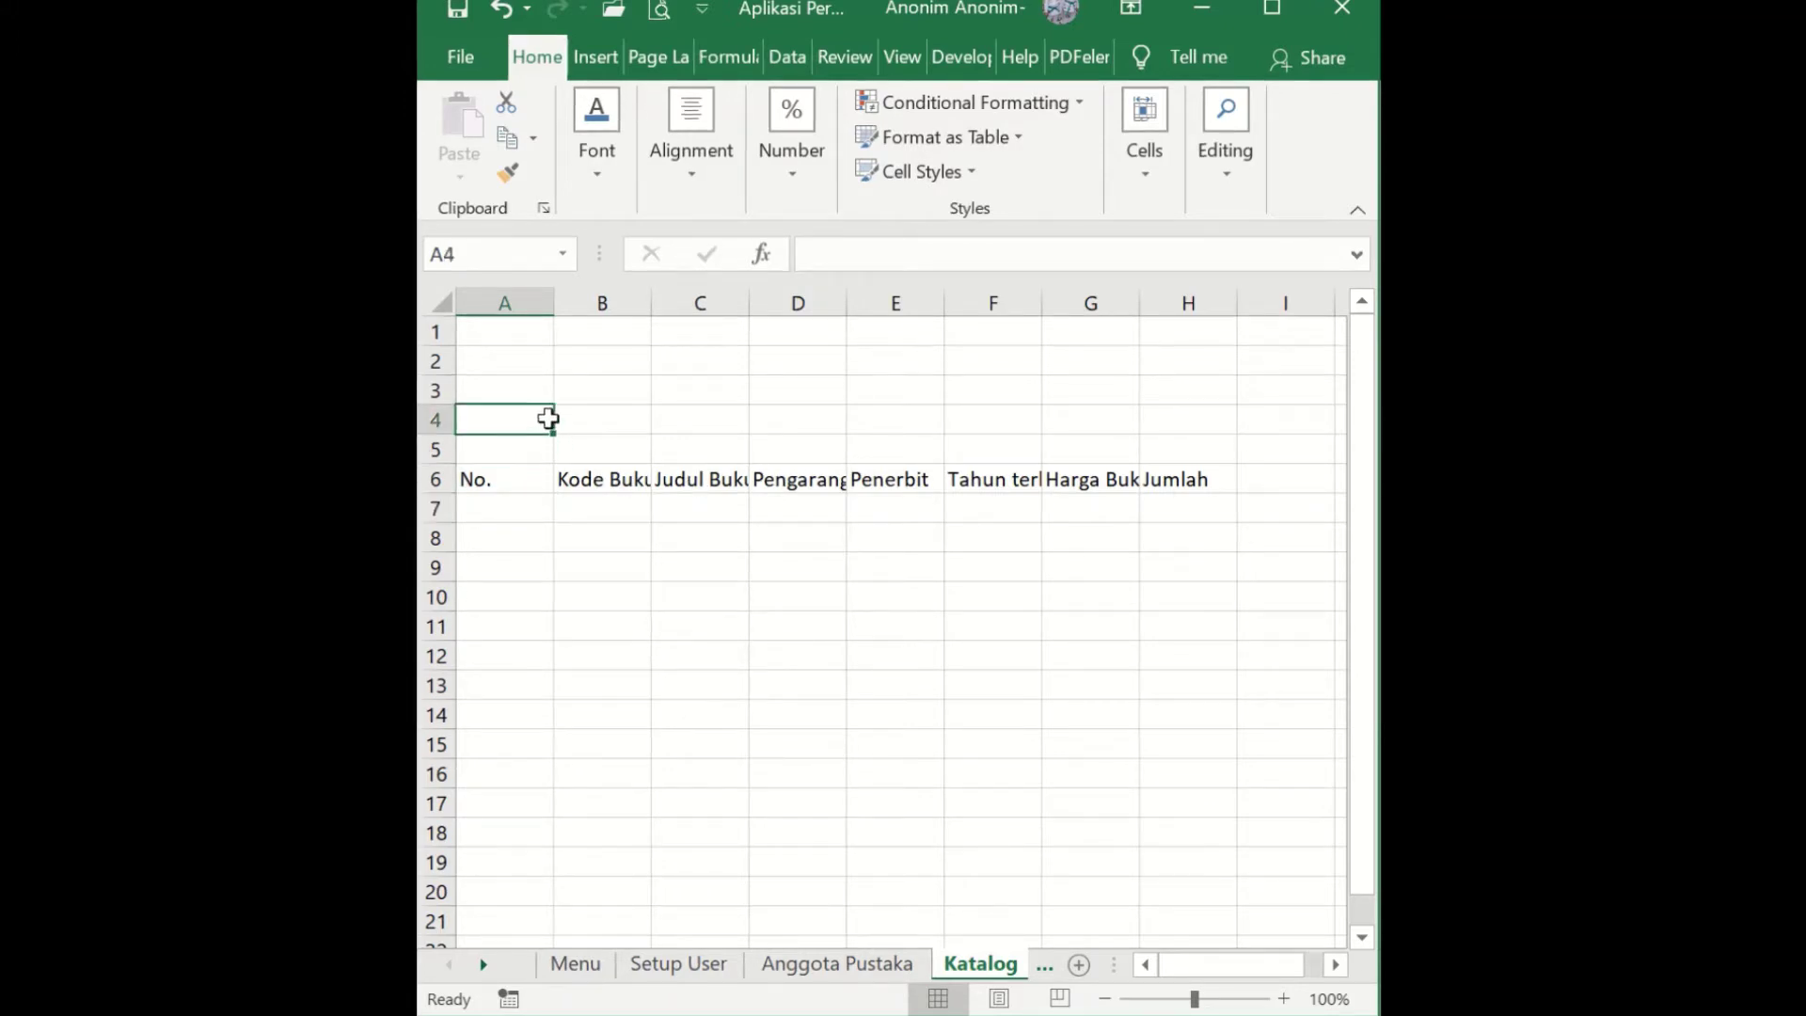
{"action": "type", "text": "KATA"}
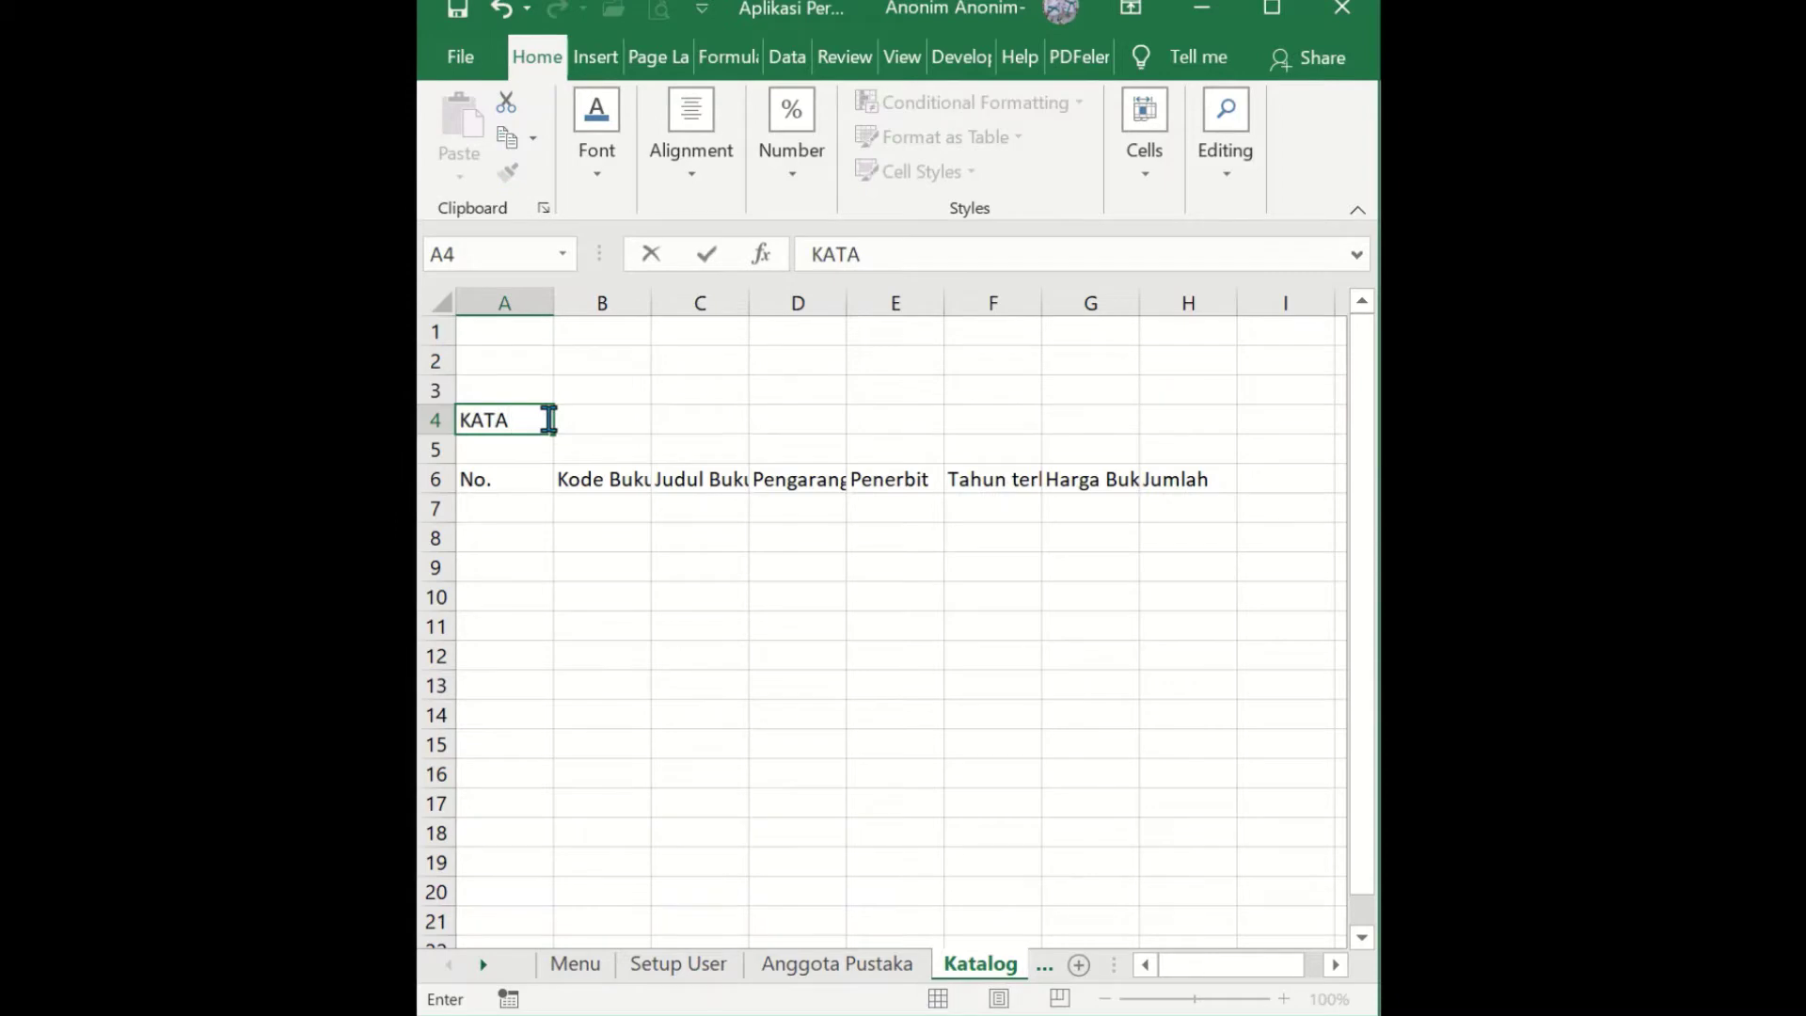
{"action": "type", "text": "LOG BUKU"}
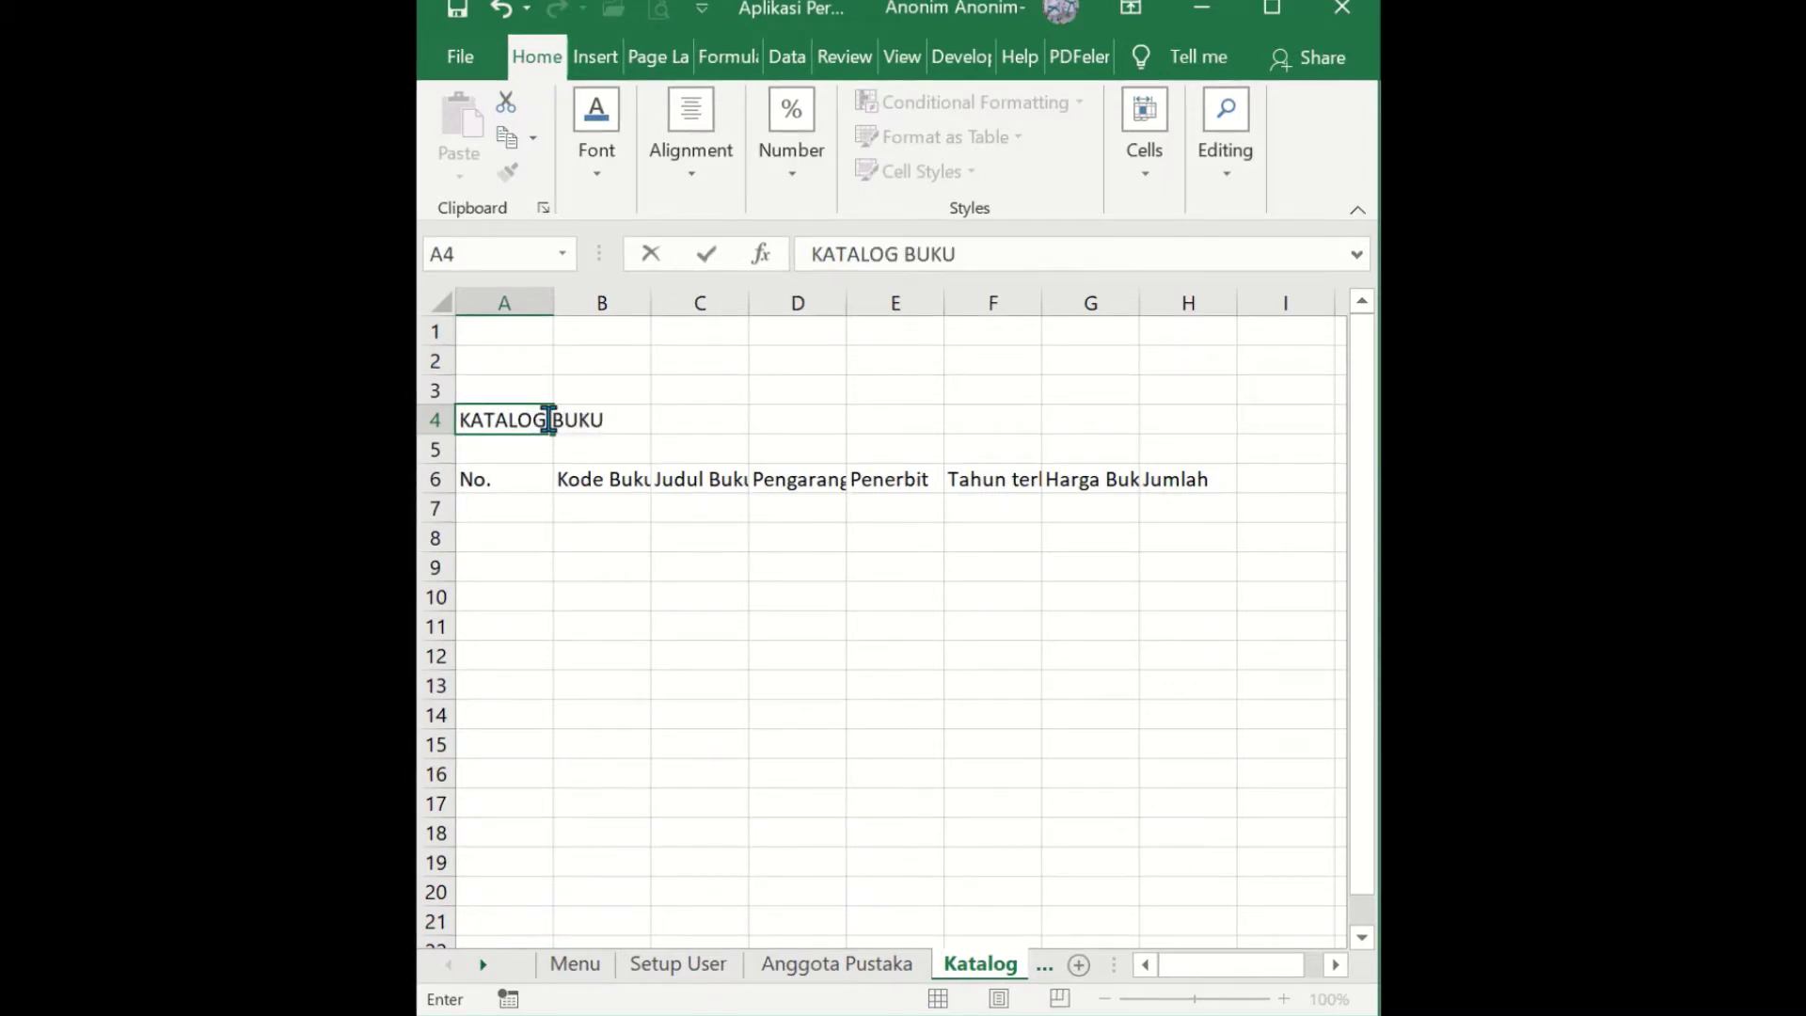
{"action": "key", "text": "Tab"}
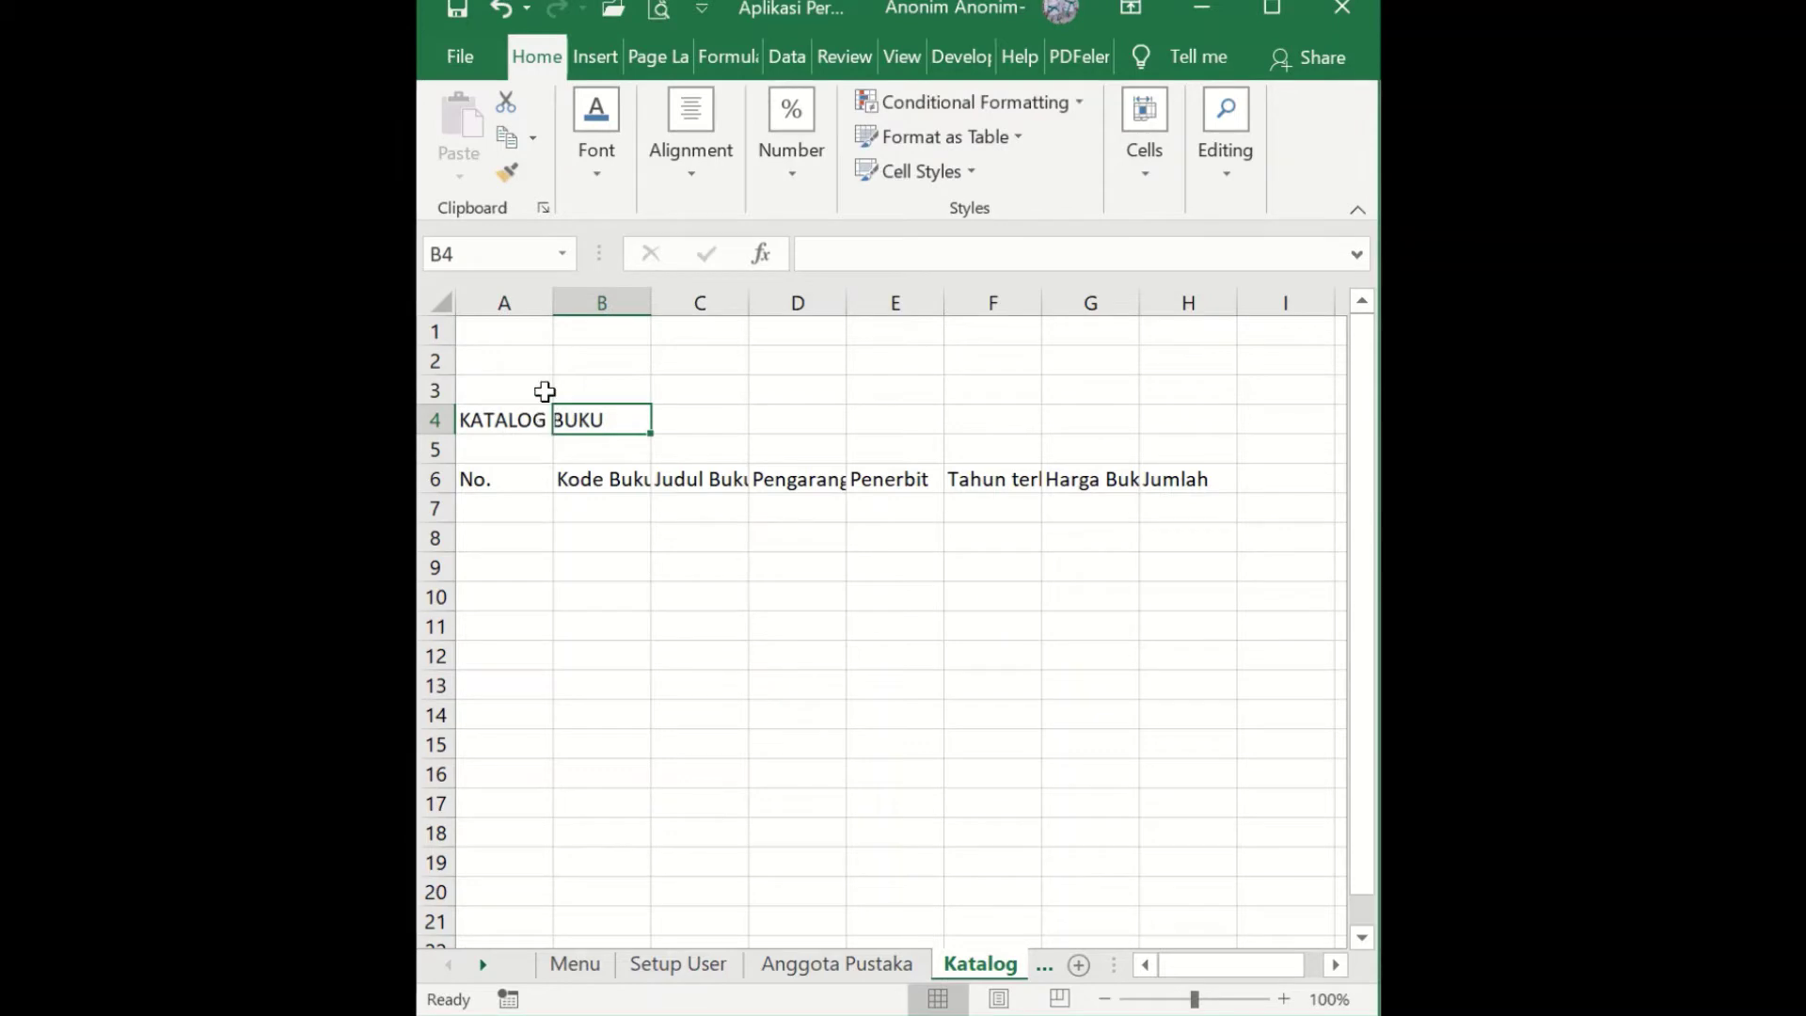
- Merge and centre the KATALOG BUKU title across A4 to H4 and make it bold
{"action": "left_click_drag", "start_coordinate": [528, 415], "coordinate": [1163, 431]}
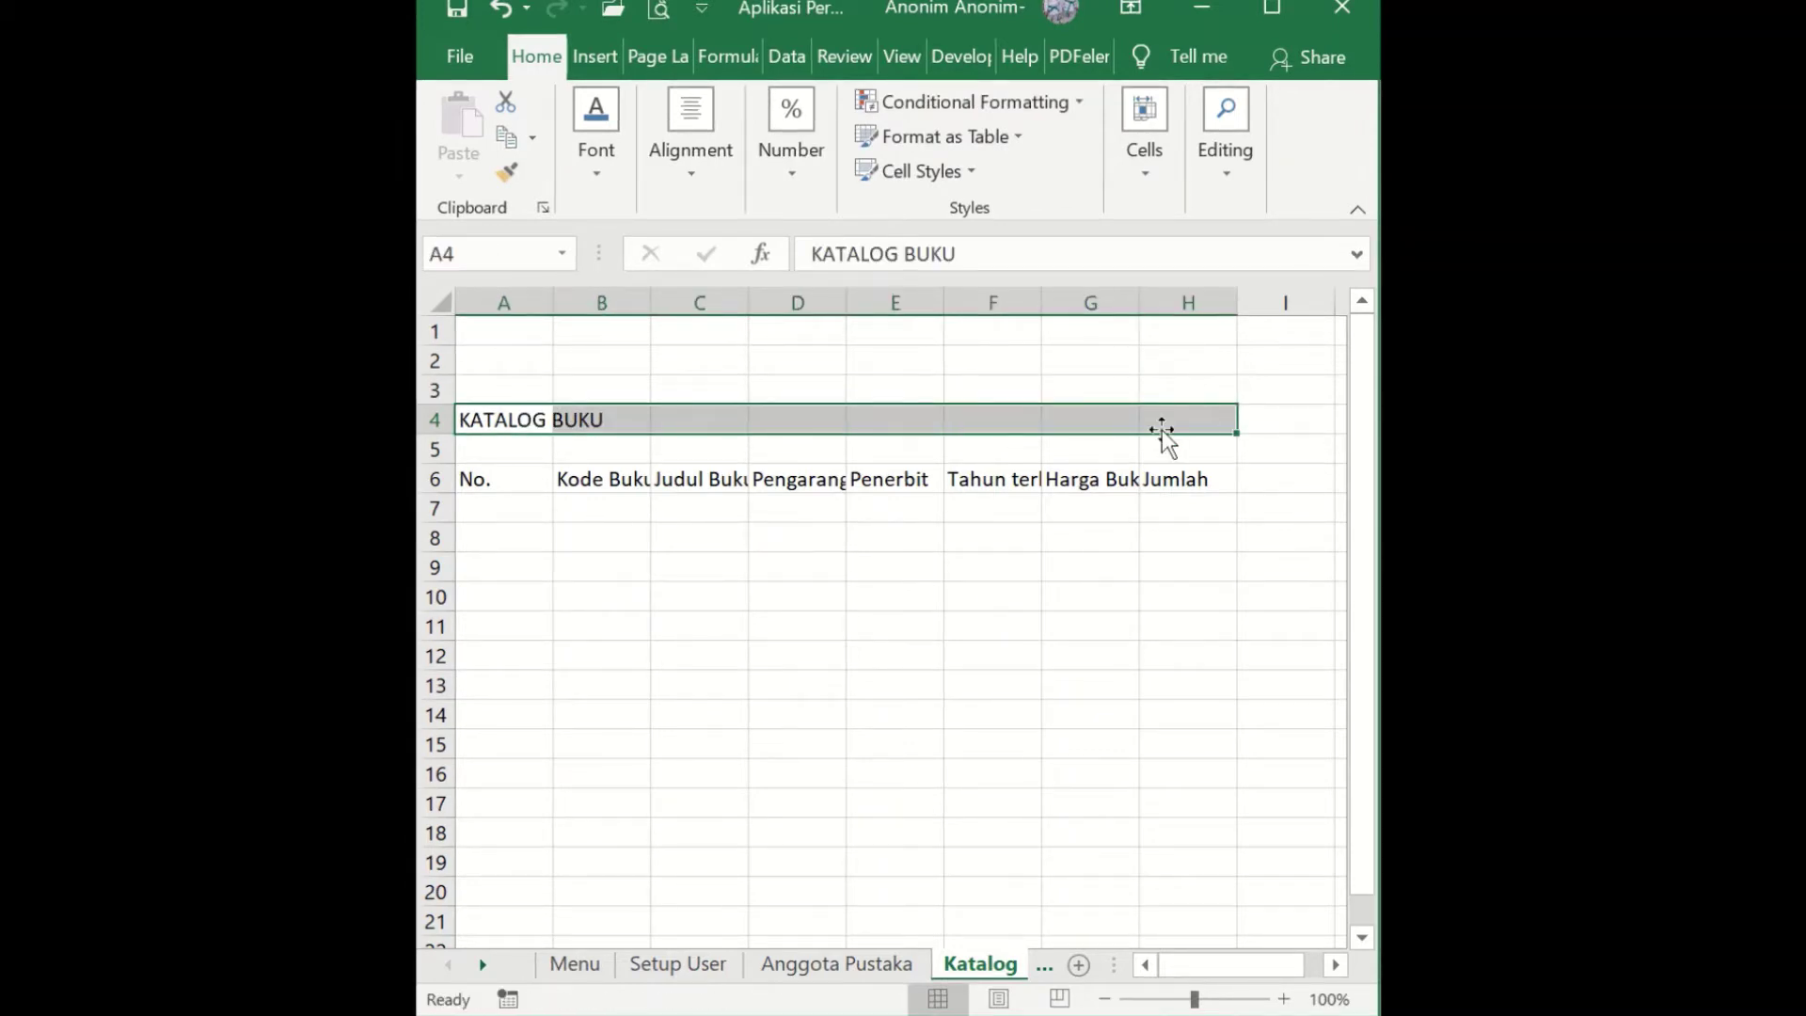
{"action": "right_click", "coordinate": [1167, 429]}
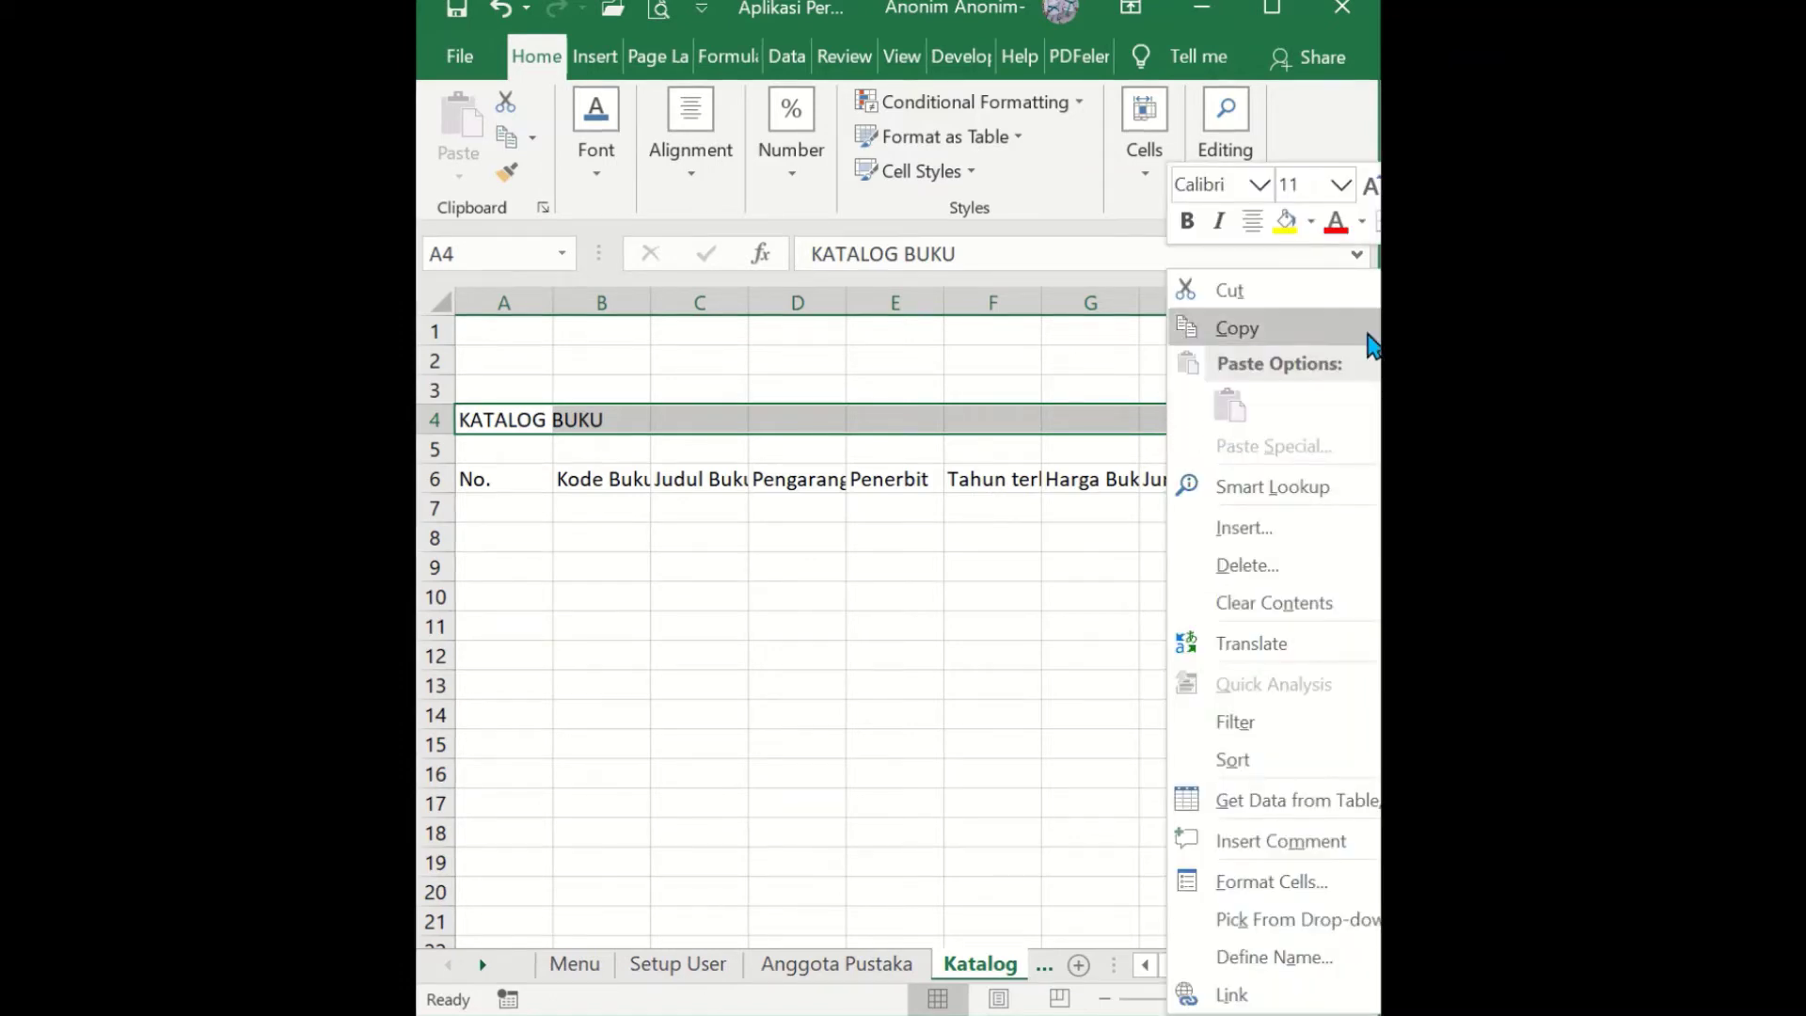
{"action": "key", "text": "Escape"}
{"action": "left_click", "coordinate": [1252, 220]}
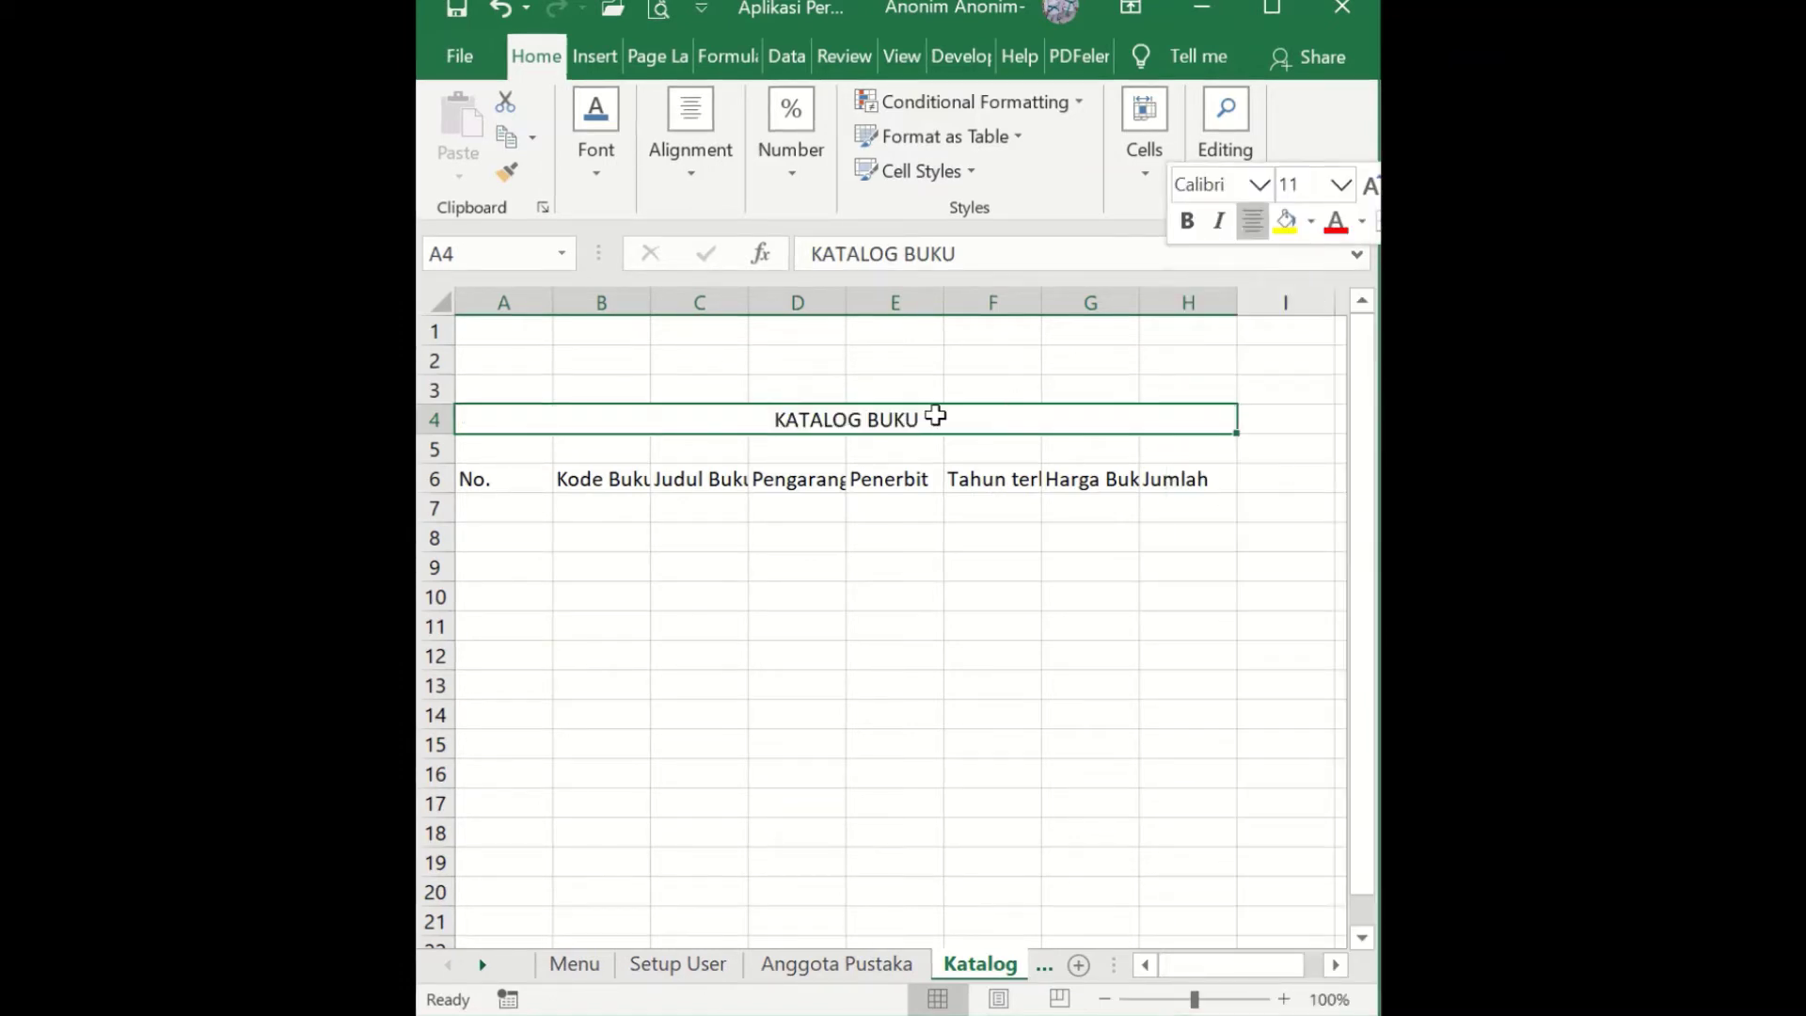
{"action": "left_click", "coordinate": [1188, 220]}
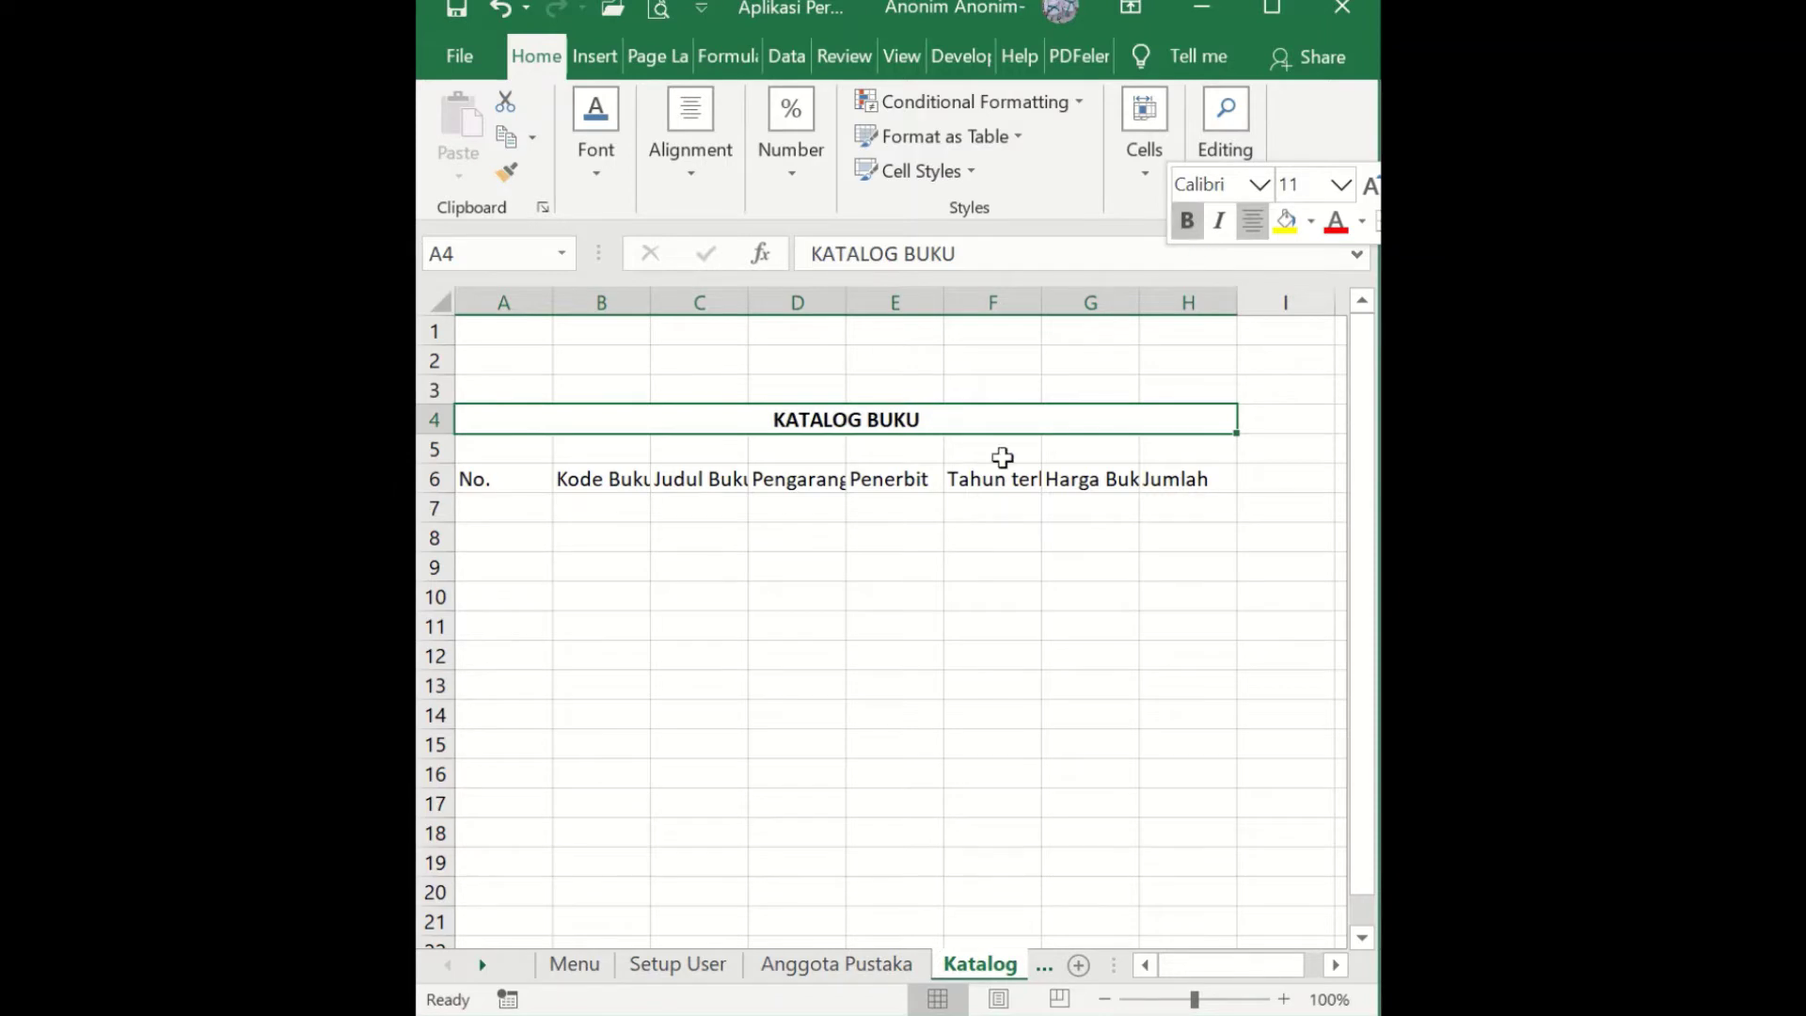
- Autofit the width of all columns on the Katalog sheet to their contents
{"action": "left_click", "coordinate": [438, 299]}
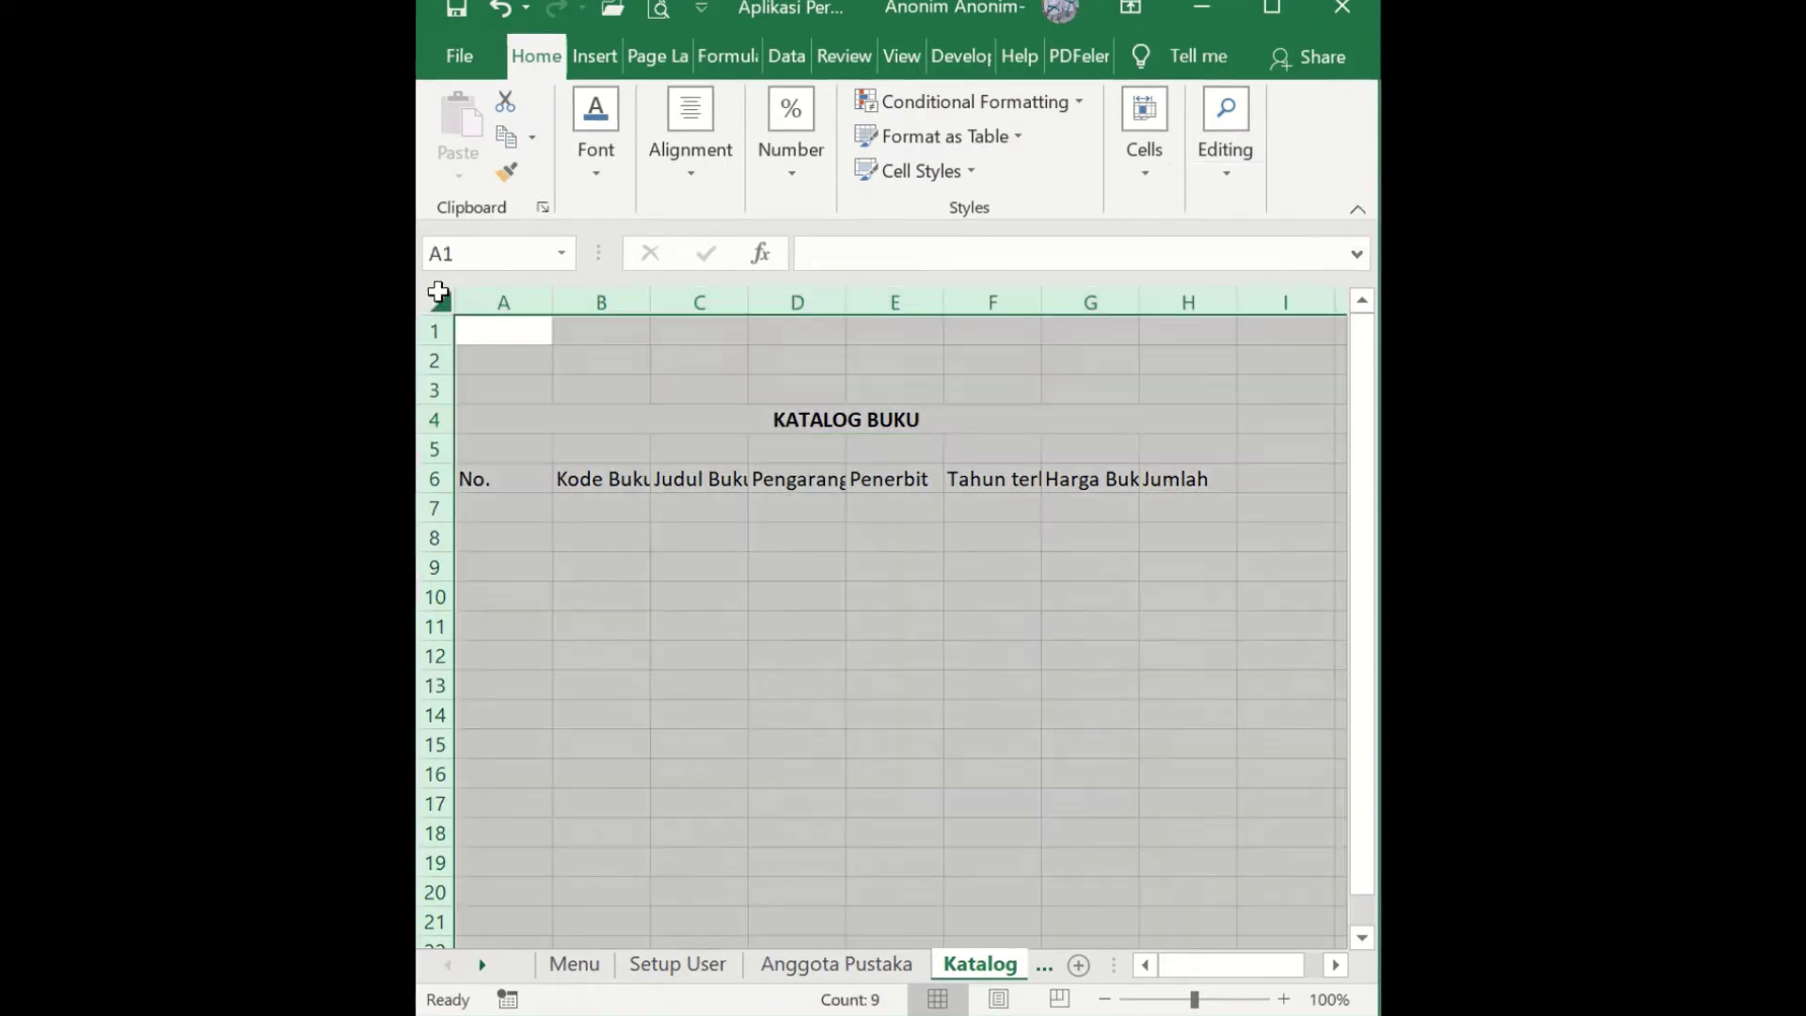
{"action": "double_click", "coordinate": [554, 293]}
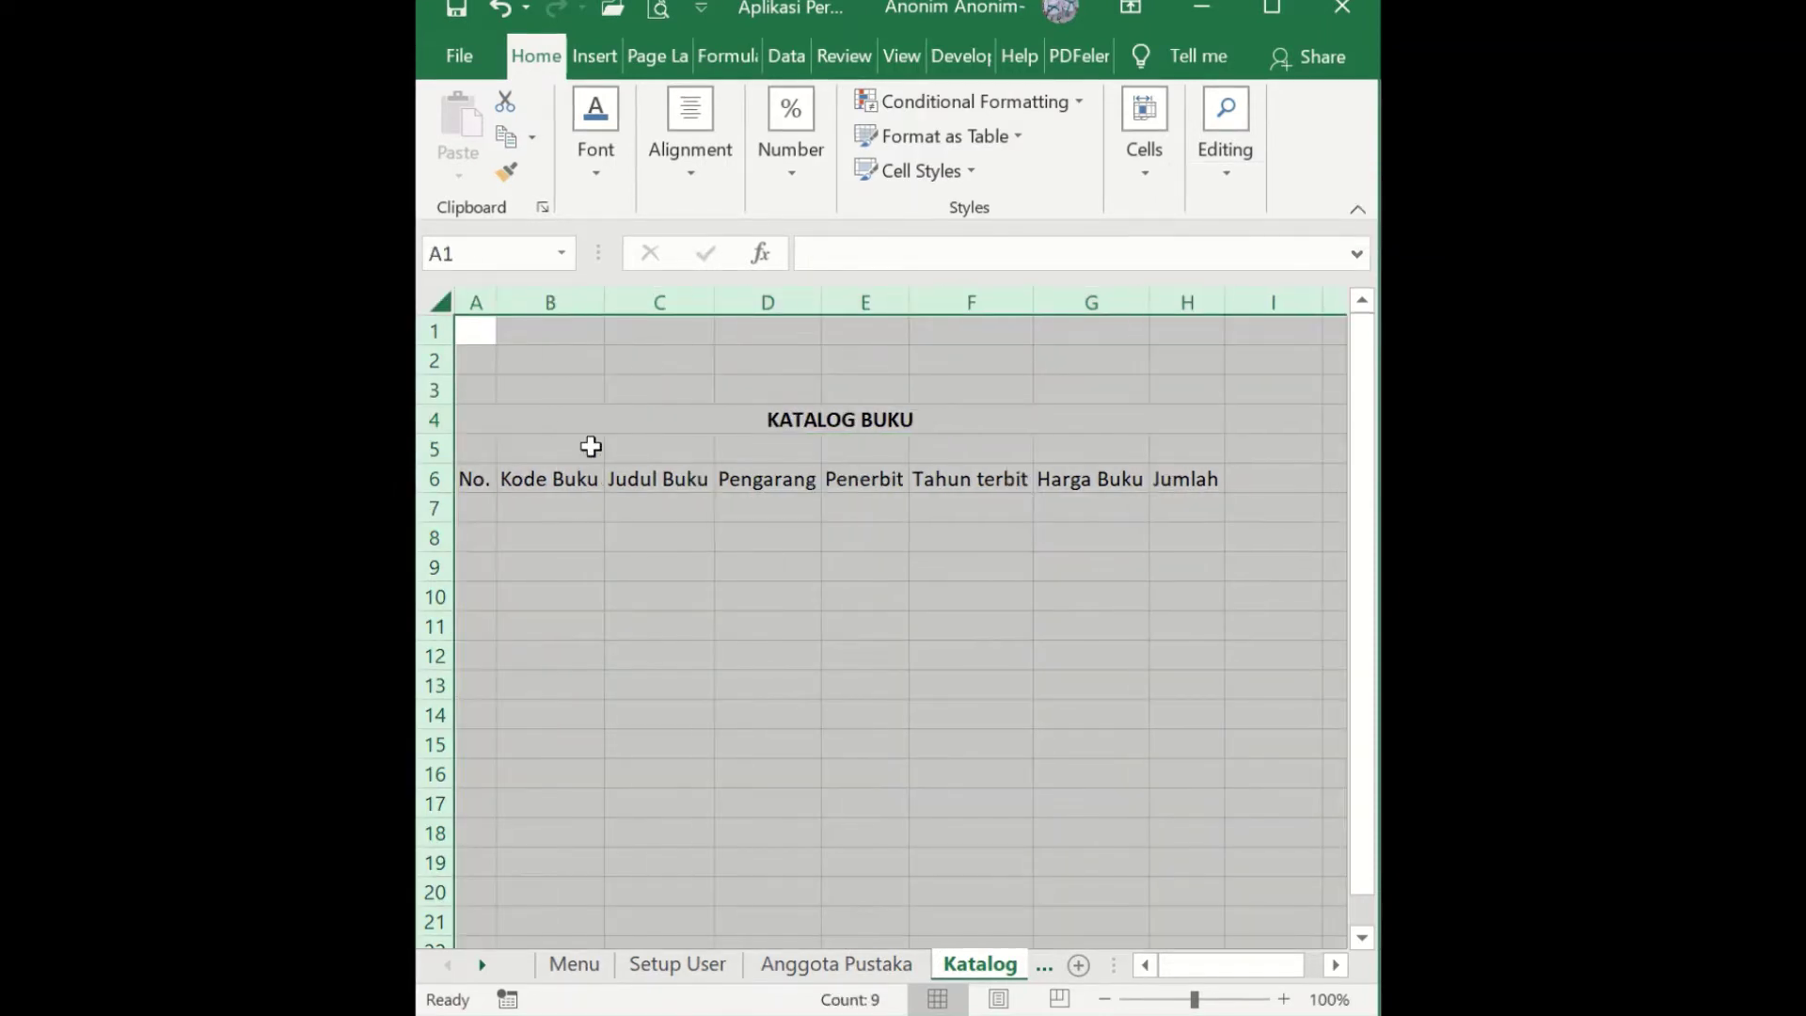
{"action": "left_click", "coordinate": [828, 482]}
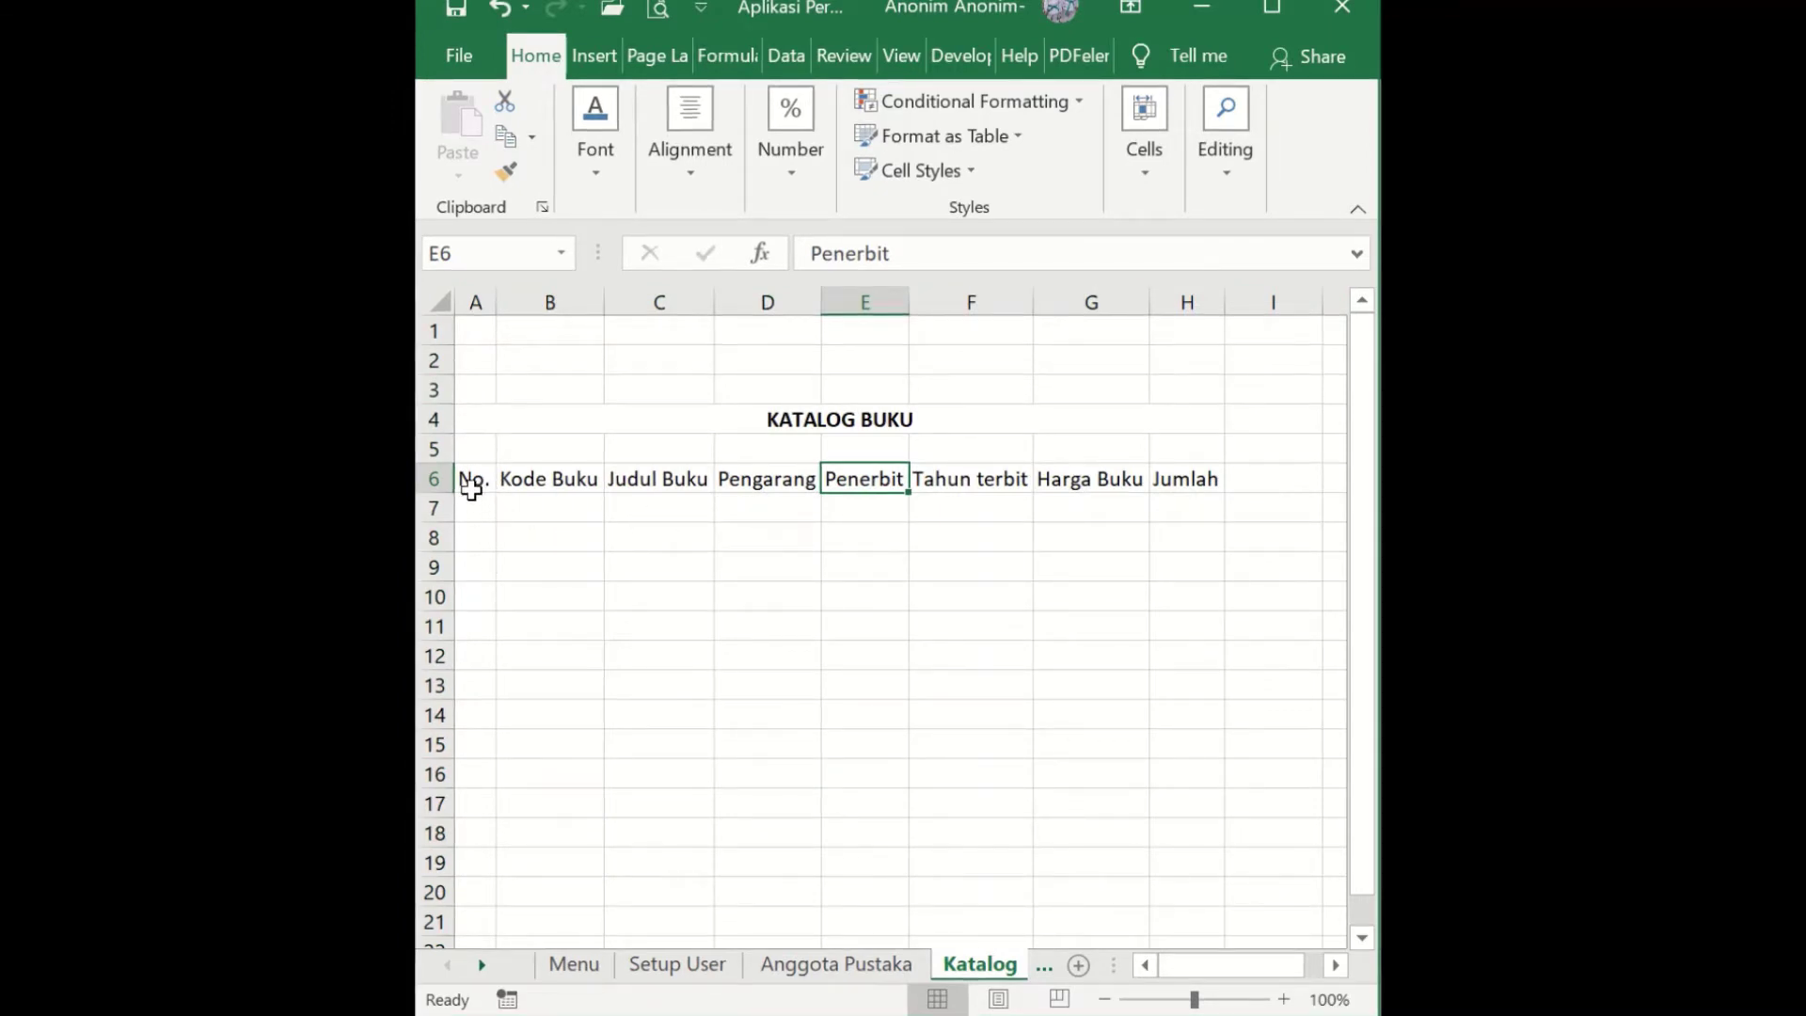
- Review the header cells in row 6 one by one, from No. to Jumlah
{"action": "left_click", "coordinate": [470, 480]}
{"action": "left_click", "coordinate": [560, 480]}
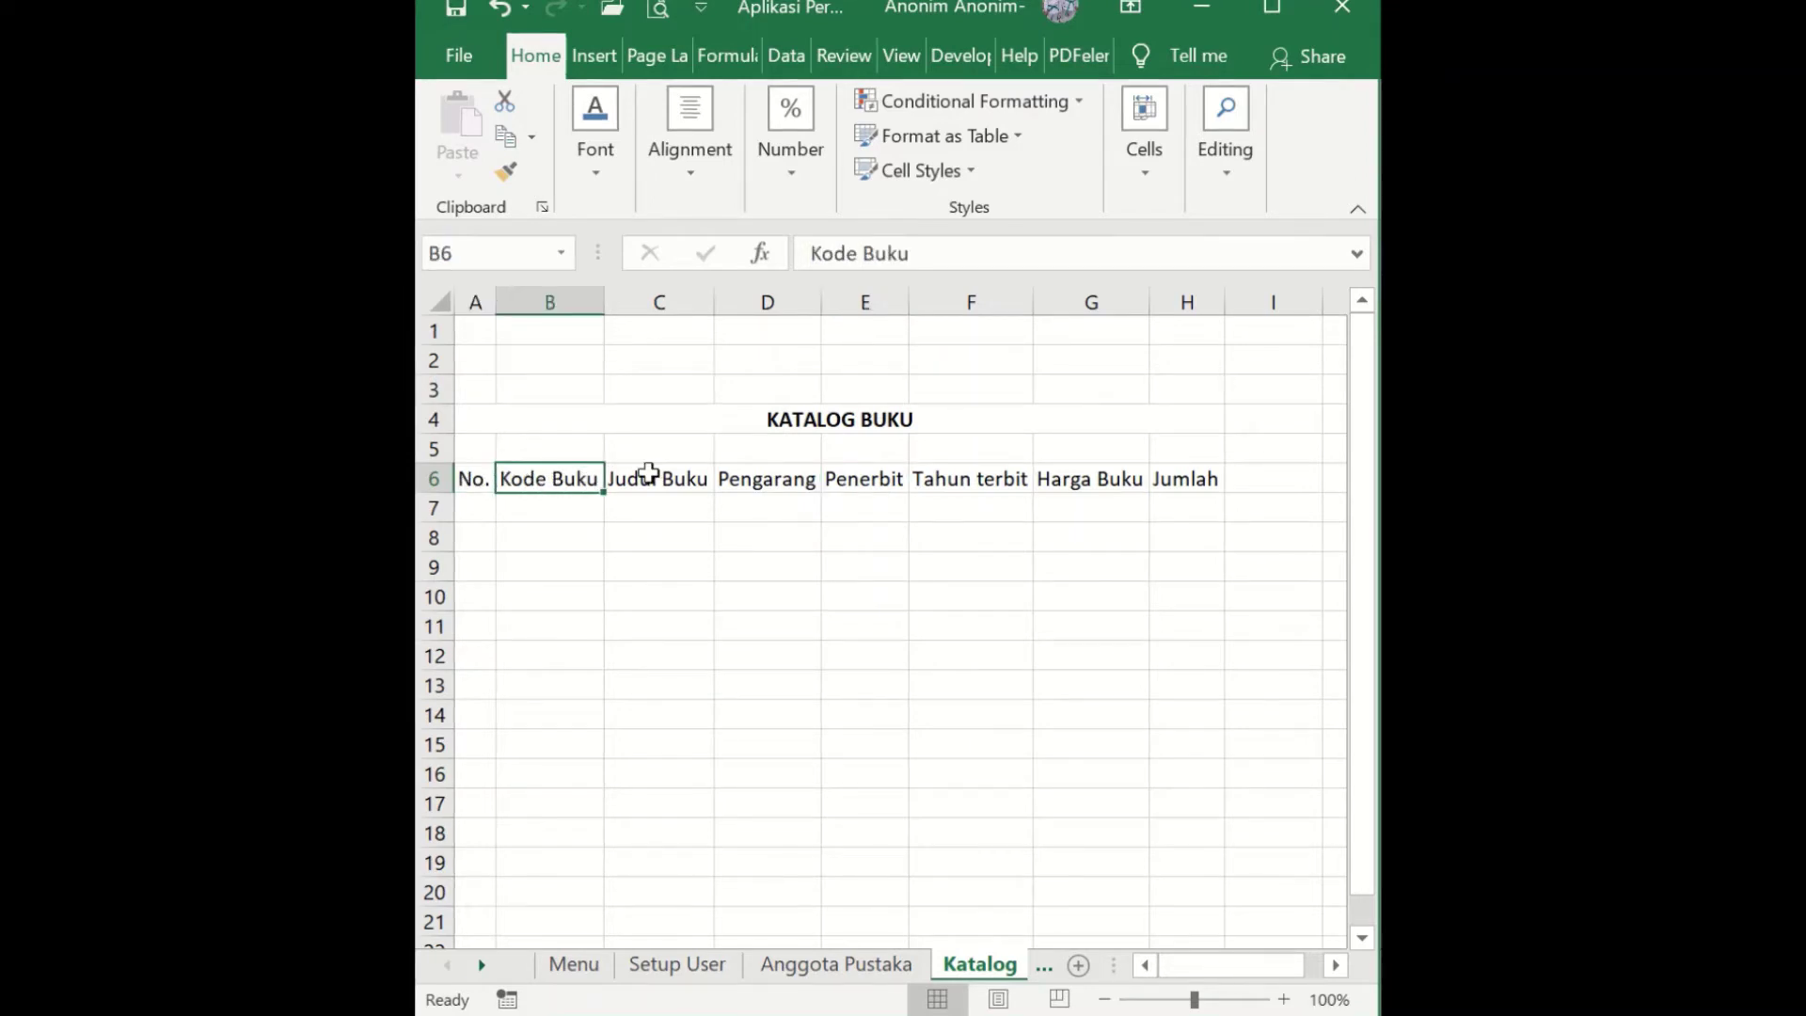
{"action": "left_click", "coordinate": [649, 472]}
{"action": "left_click", "coordinate": [766, 476]}
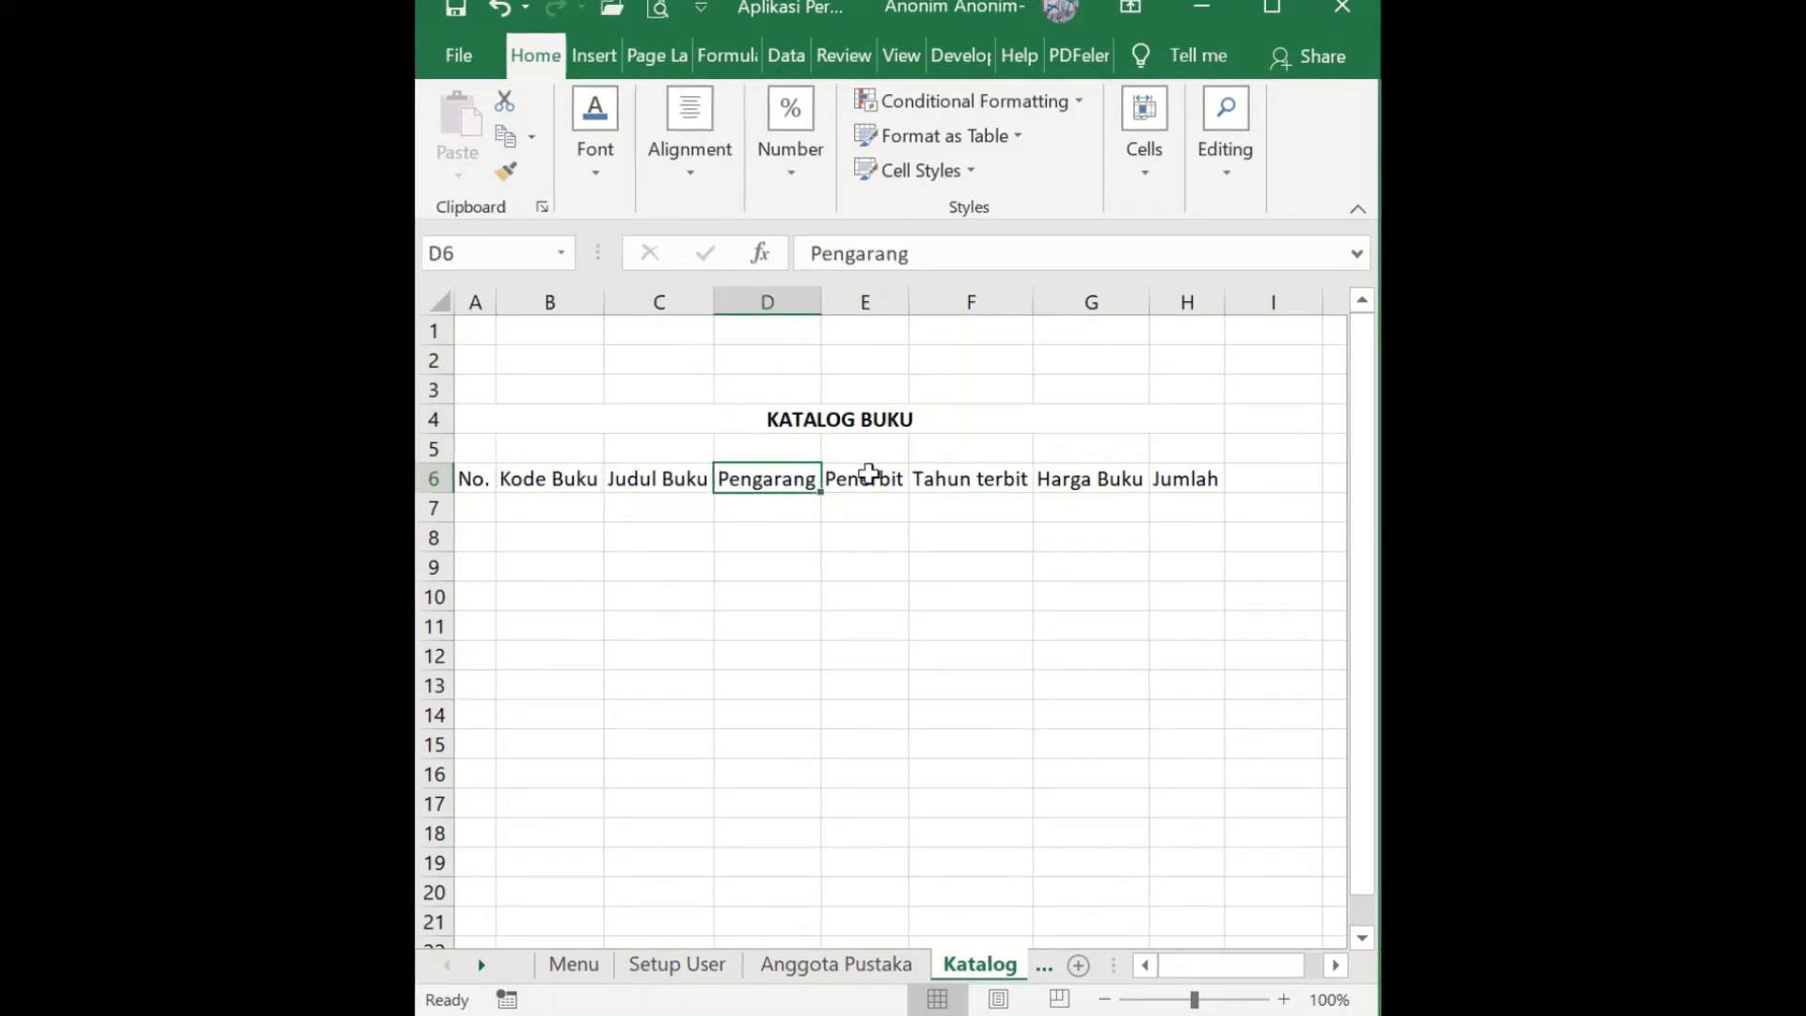
{"action": "left_click", "coordinate": [867, 471]}
{"action": "left_click", "coordinate": [983, 472]}
{"action": "left_click", "coordinate": [1107, 478]}
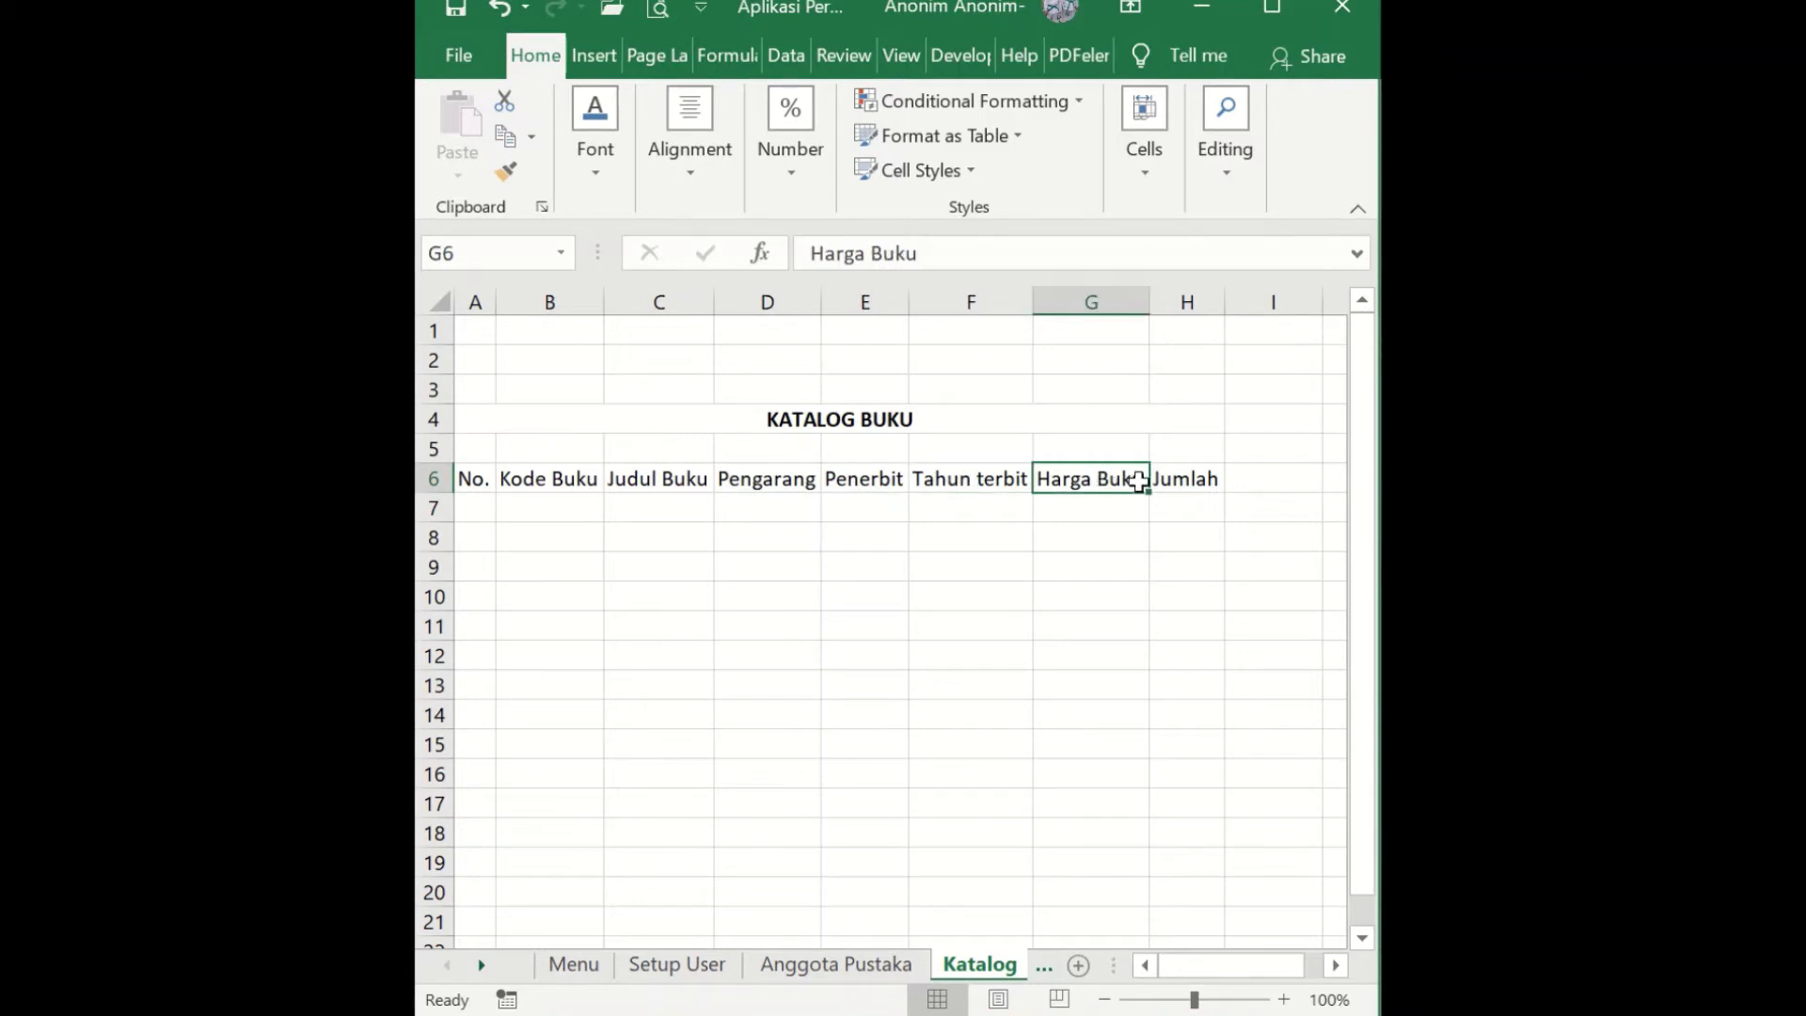
{"action": "left_click", "coordinate": [1196, 479]}
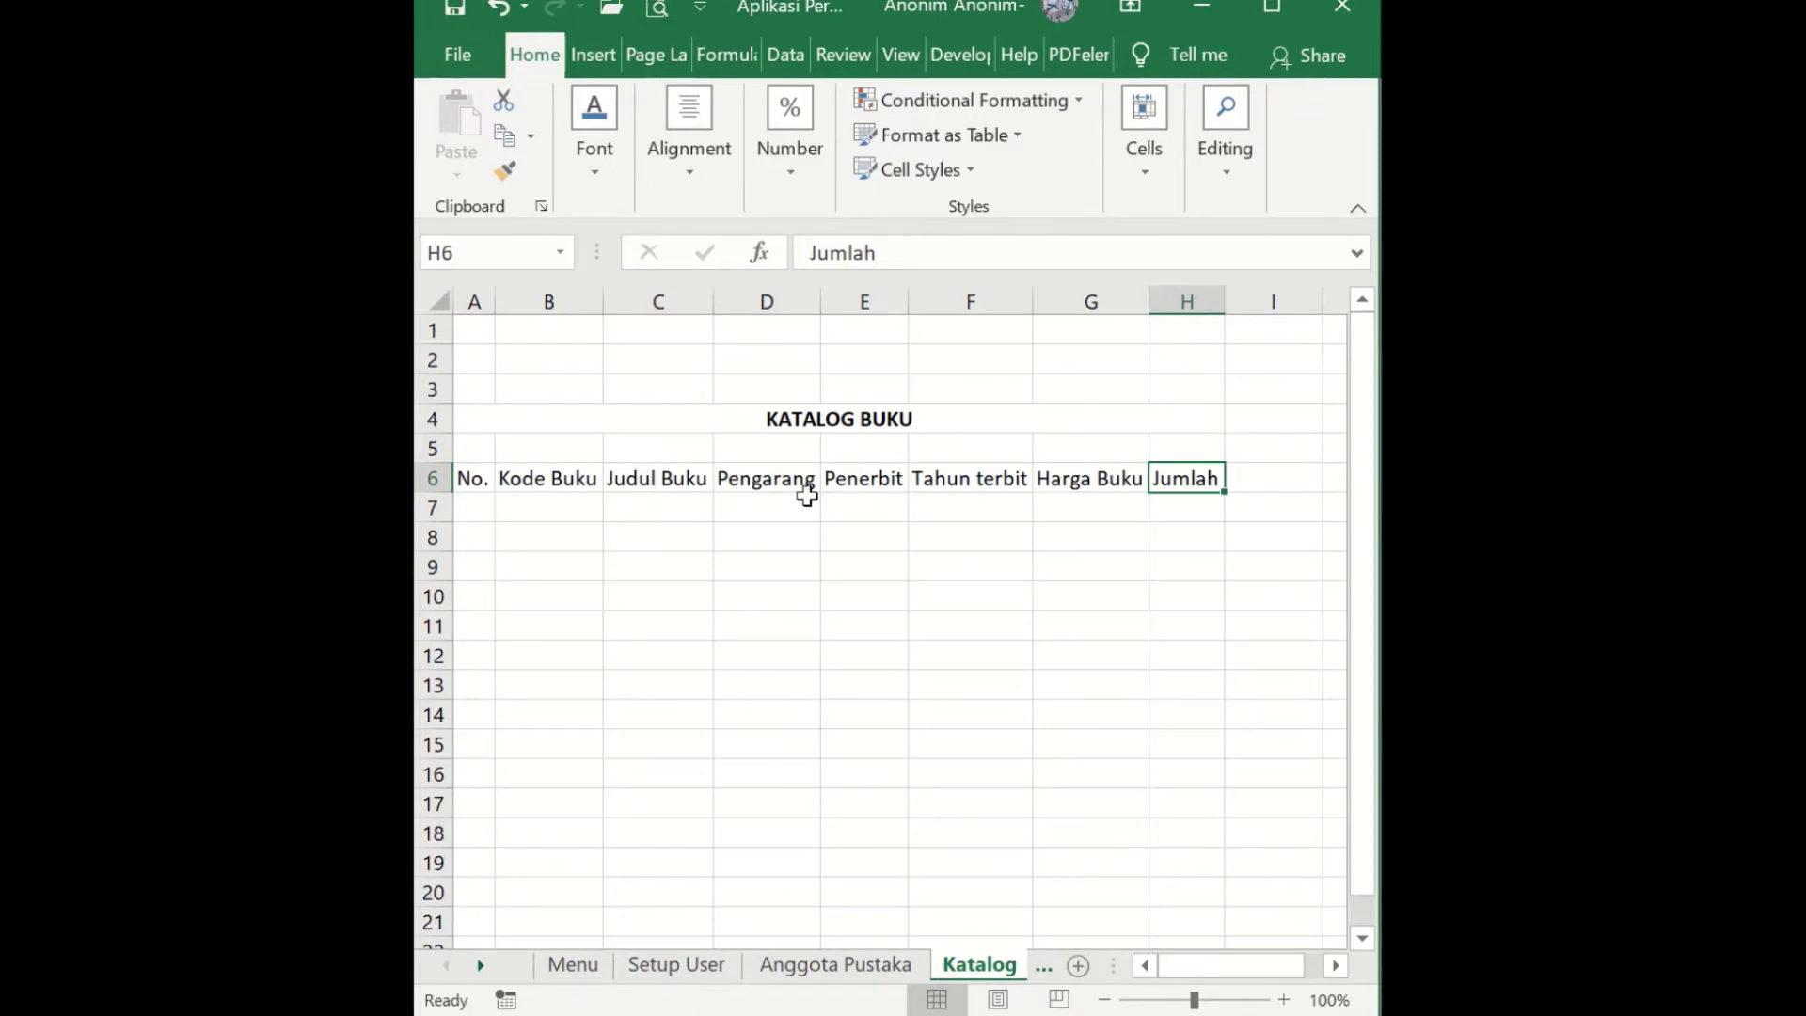
- Insert two blank rows above the KATALOG BUKU title row to make room for a letterhead
{"action": "left_click_drag", "start_coordinate": [432, 419], "coordinate": [431, 443]}
{"action": "right_click", "coordinate": [433, 446]}
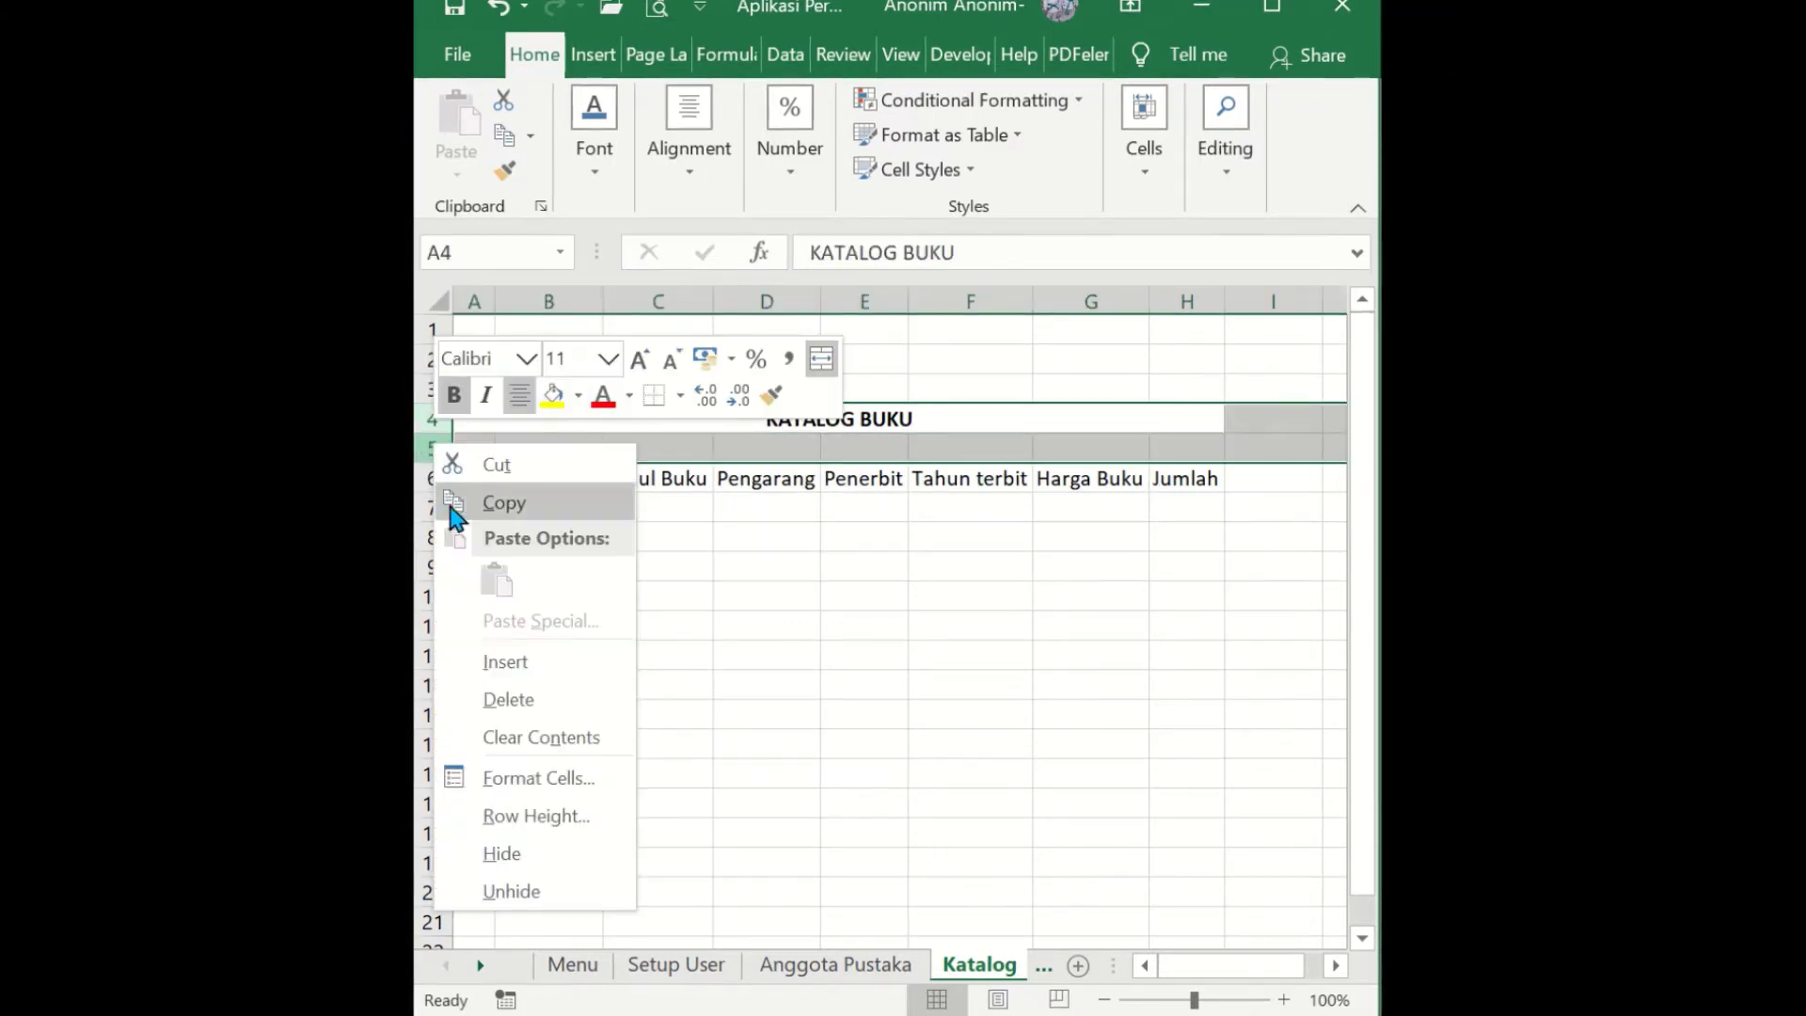
{"action": "left_click", "coordinate": [489, 649]}
{"action": "left_click", "coordinate": [575, 417]}
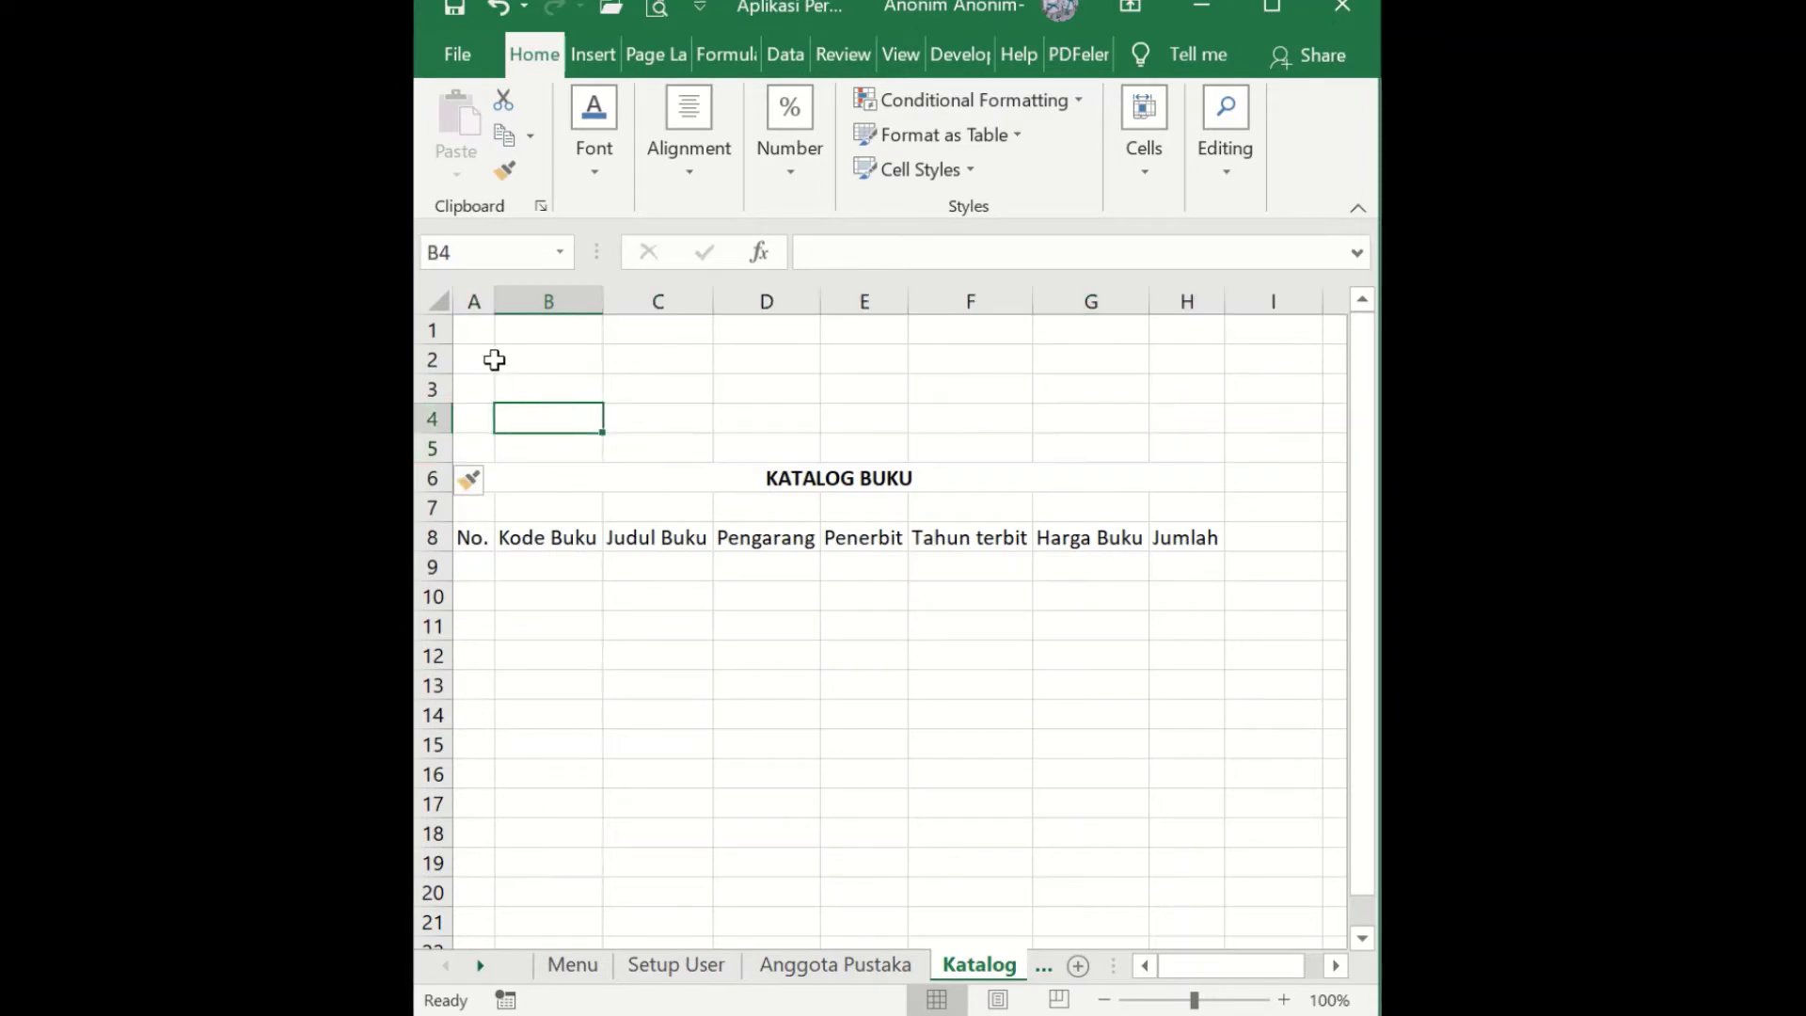
{"action": "left_click", "coordinate": [471, 334]}
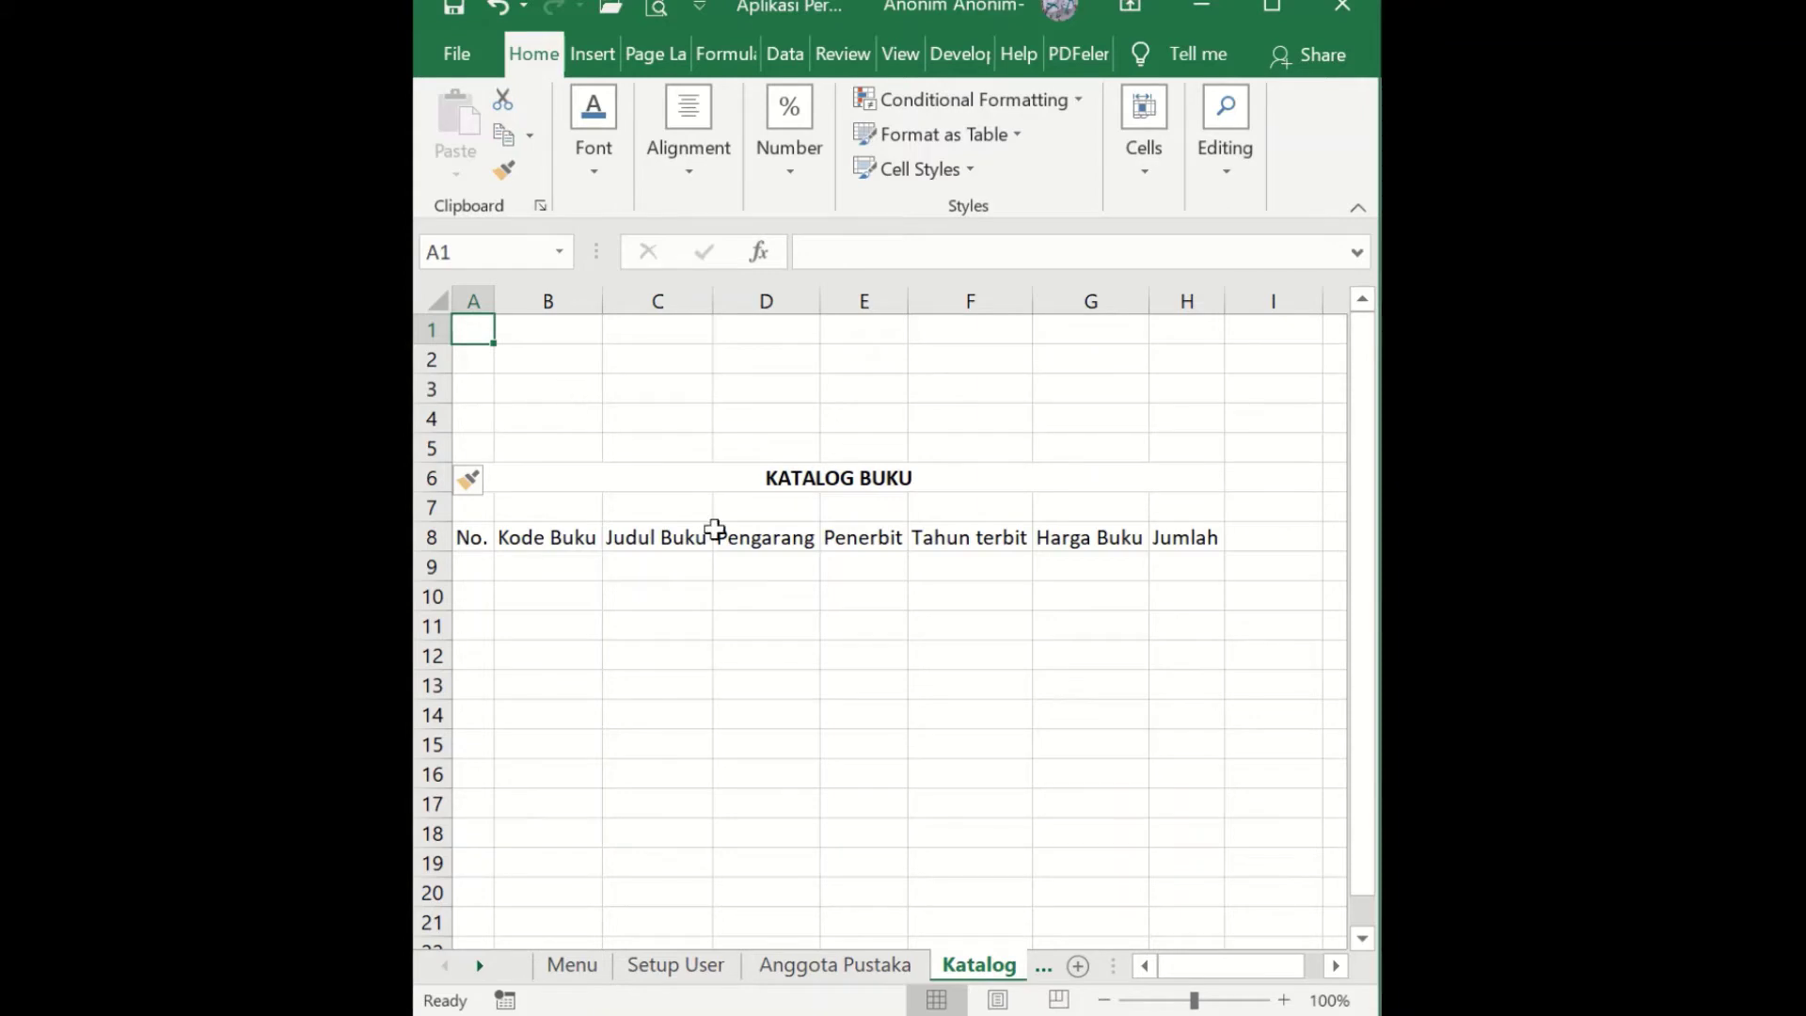
- Examine the three letterhead rows and their formula on the Anggota Pustaka sheet, and return to Katalog
{"action": "left_click", "coordinate": [826, 967]}
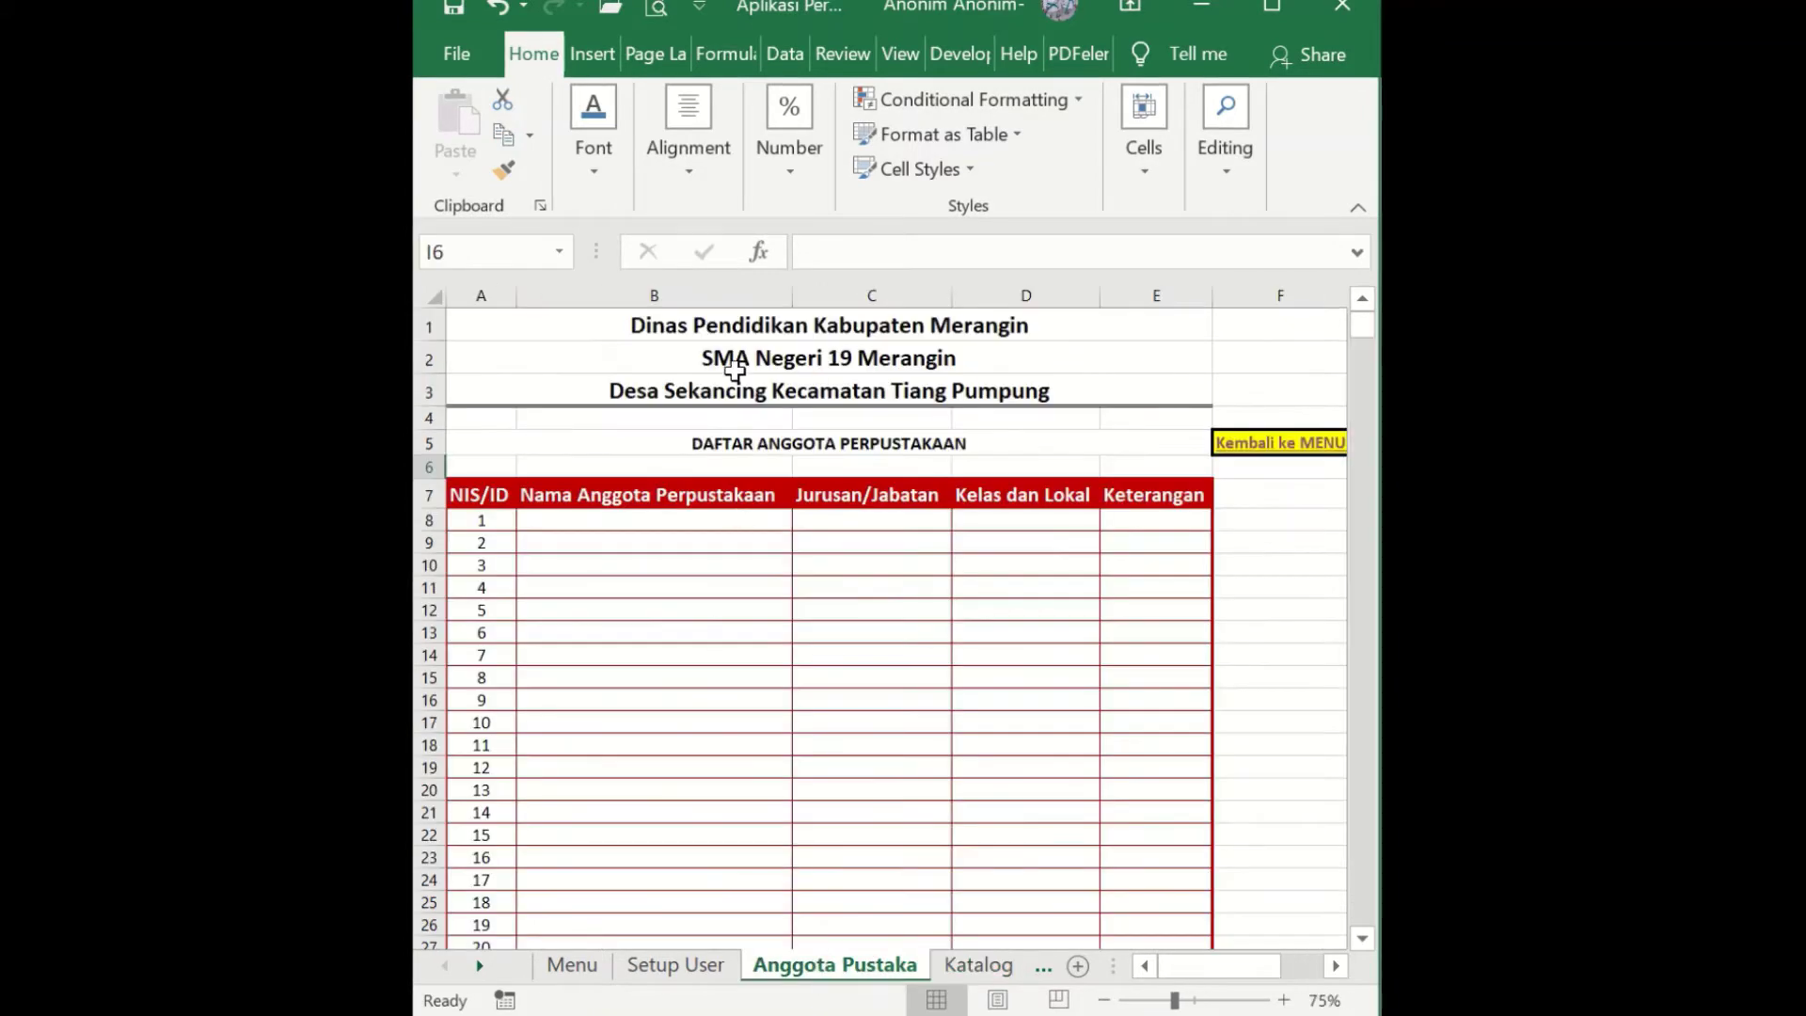
{"action": "left_click_drag", "start_coordinate": [725, 323], "coordinate": [732, 395]}
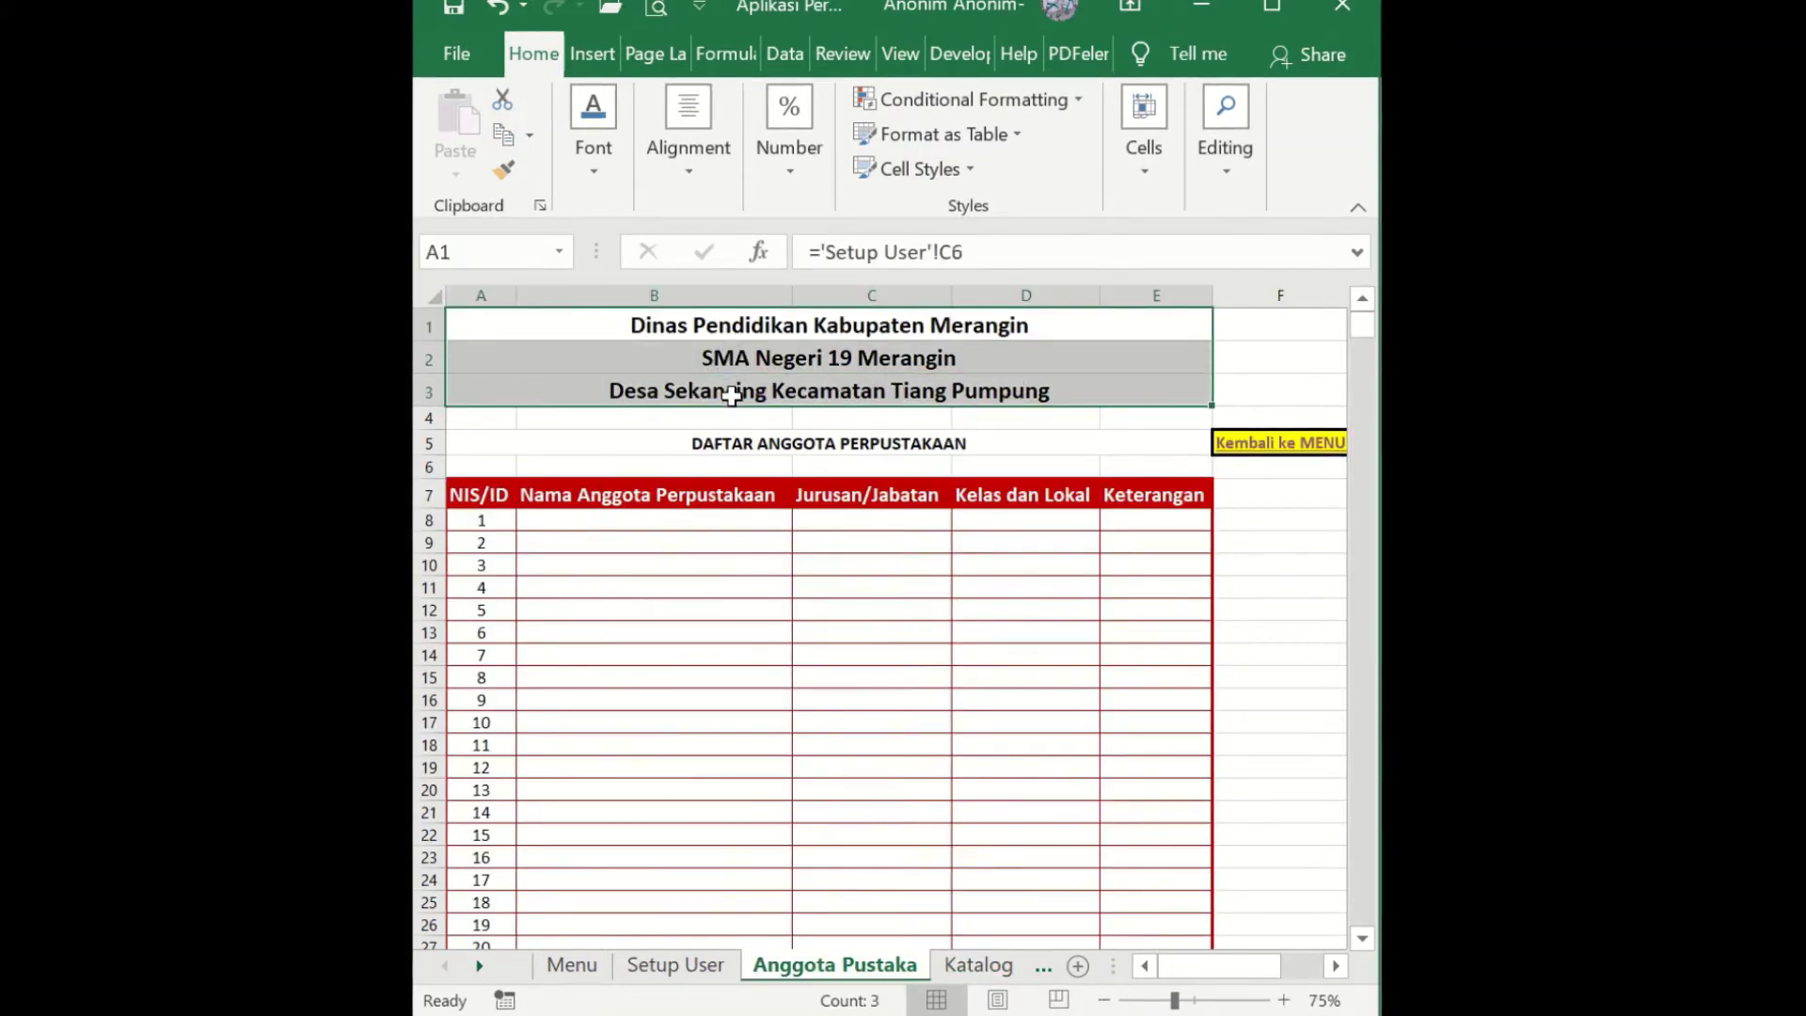
{"action": "left_click", "coordinate": [978, 967]}
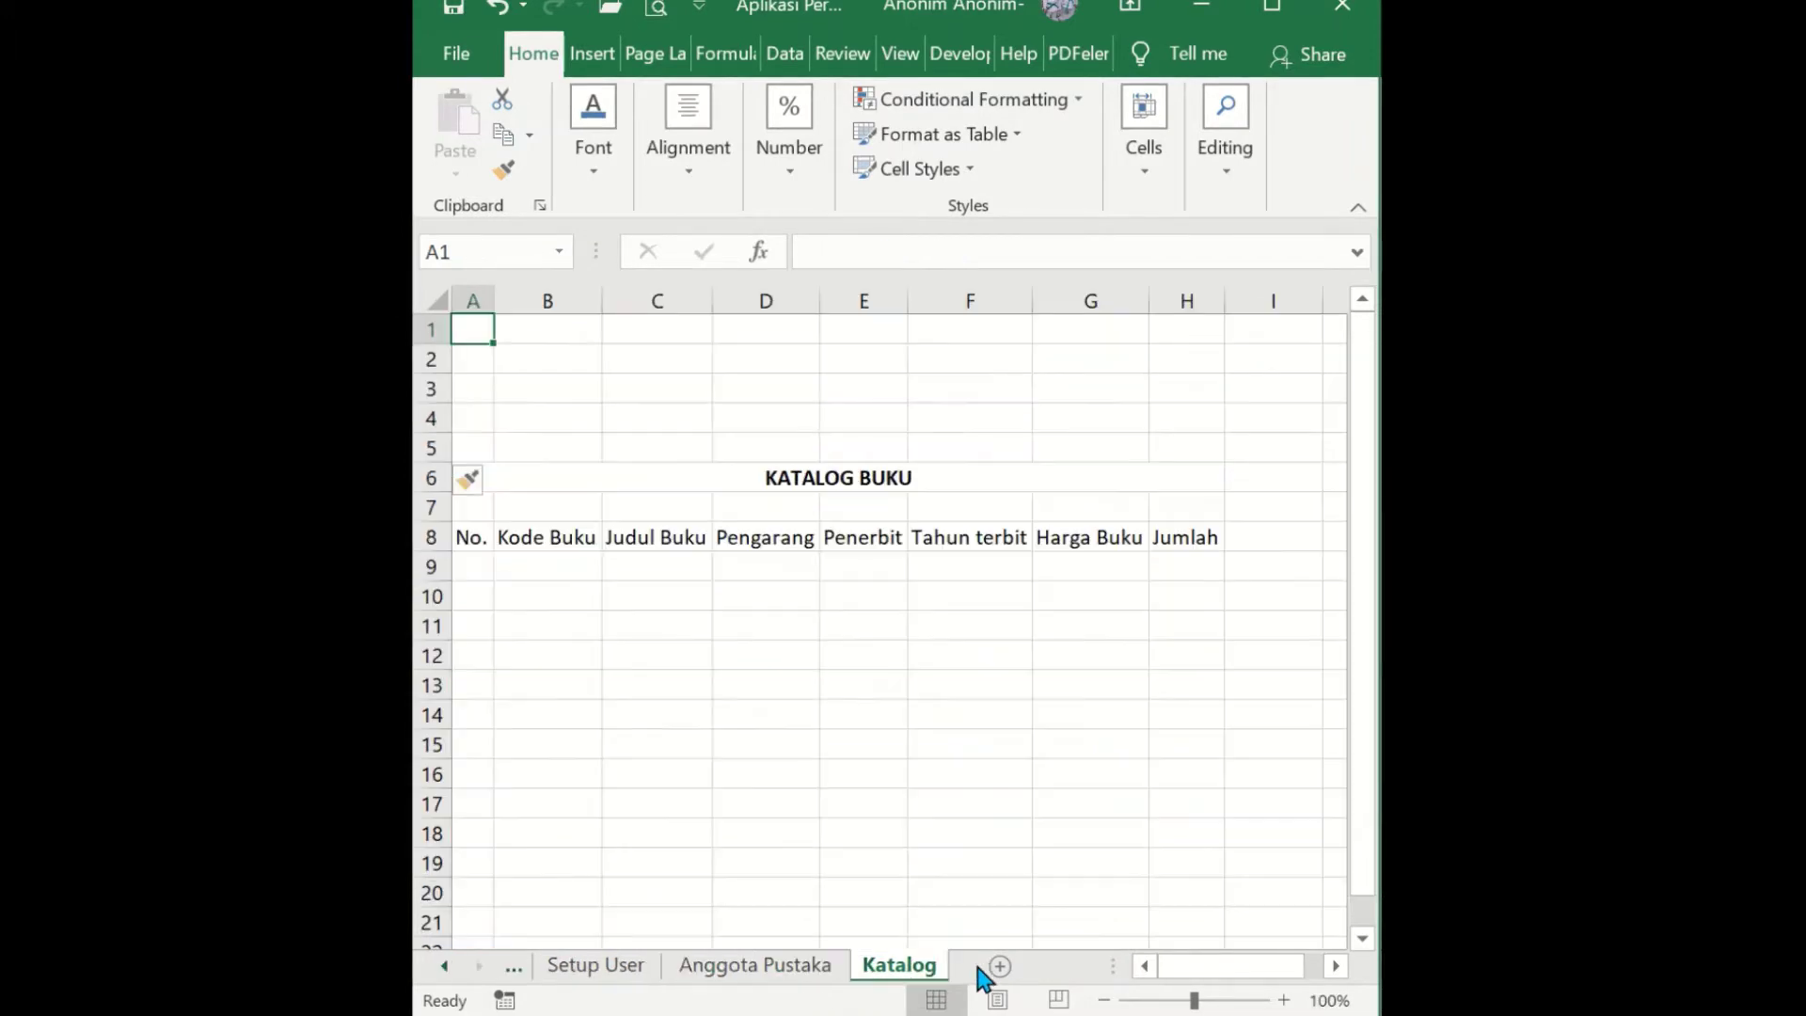
{"action": "left_click", "coordinate": [832, 969]}
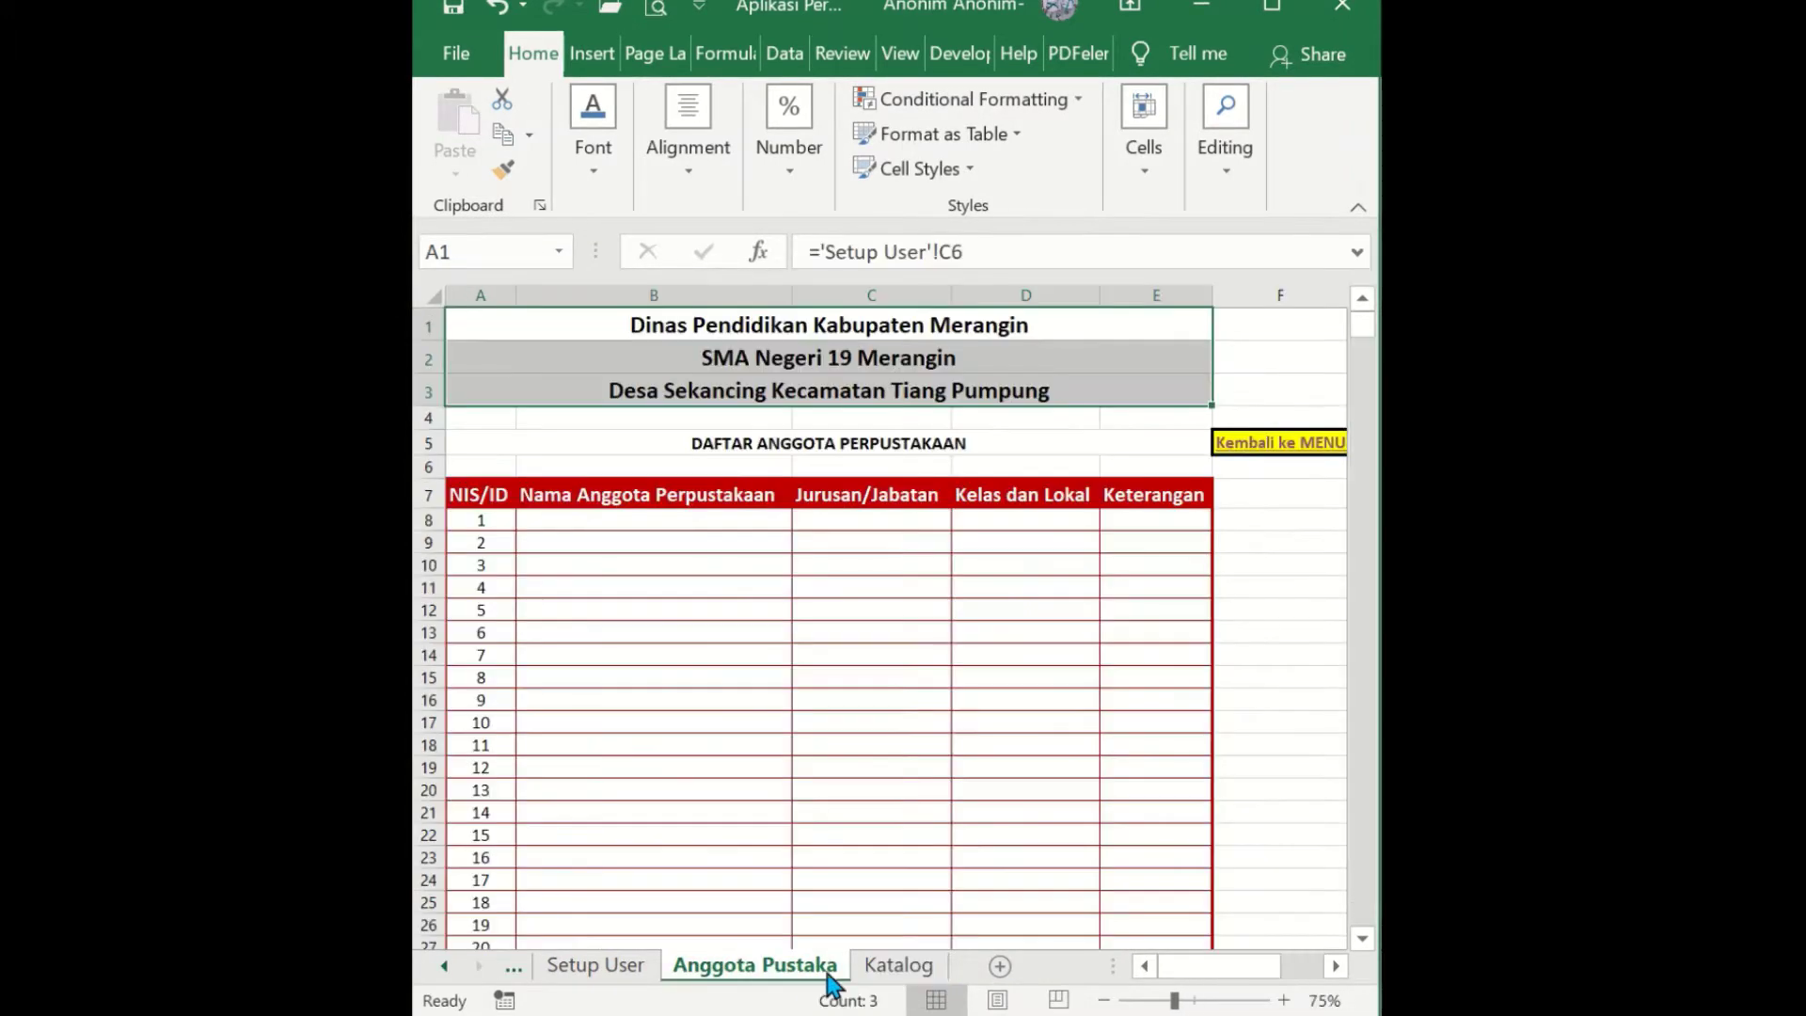
{"action": "left_click", "coordinate": [879, 974]}
{"action": "left_click", "coordinate": [793, 978]}
{"action": "left_click", "coordinate": [901, 966]}
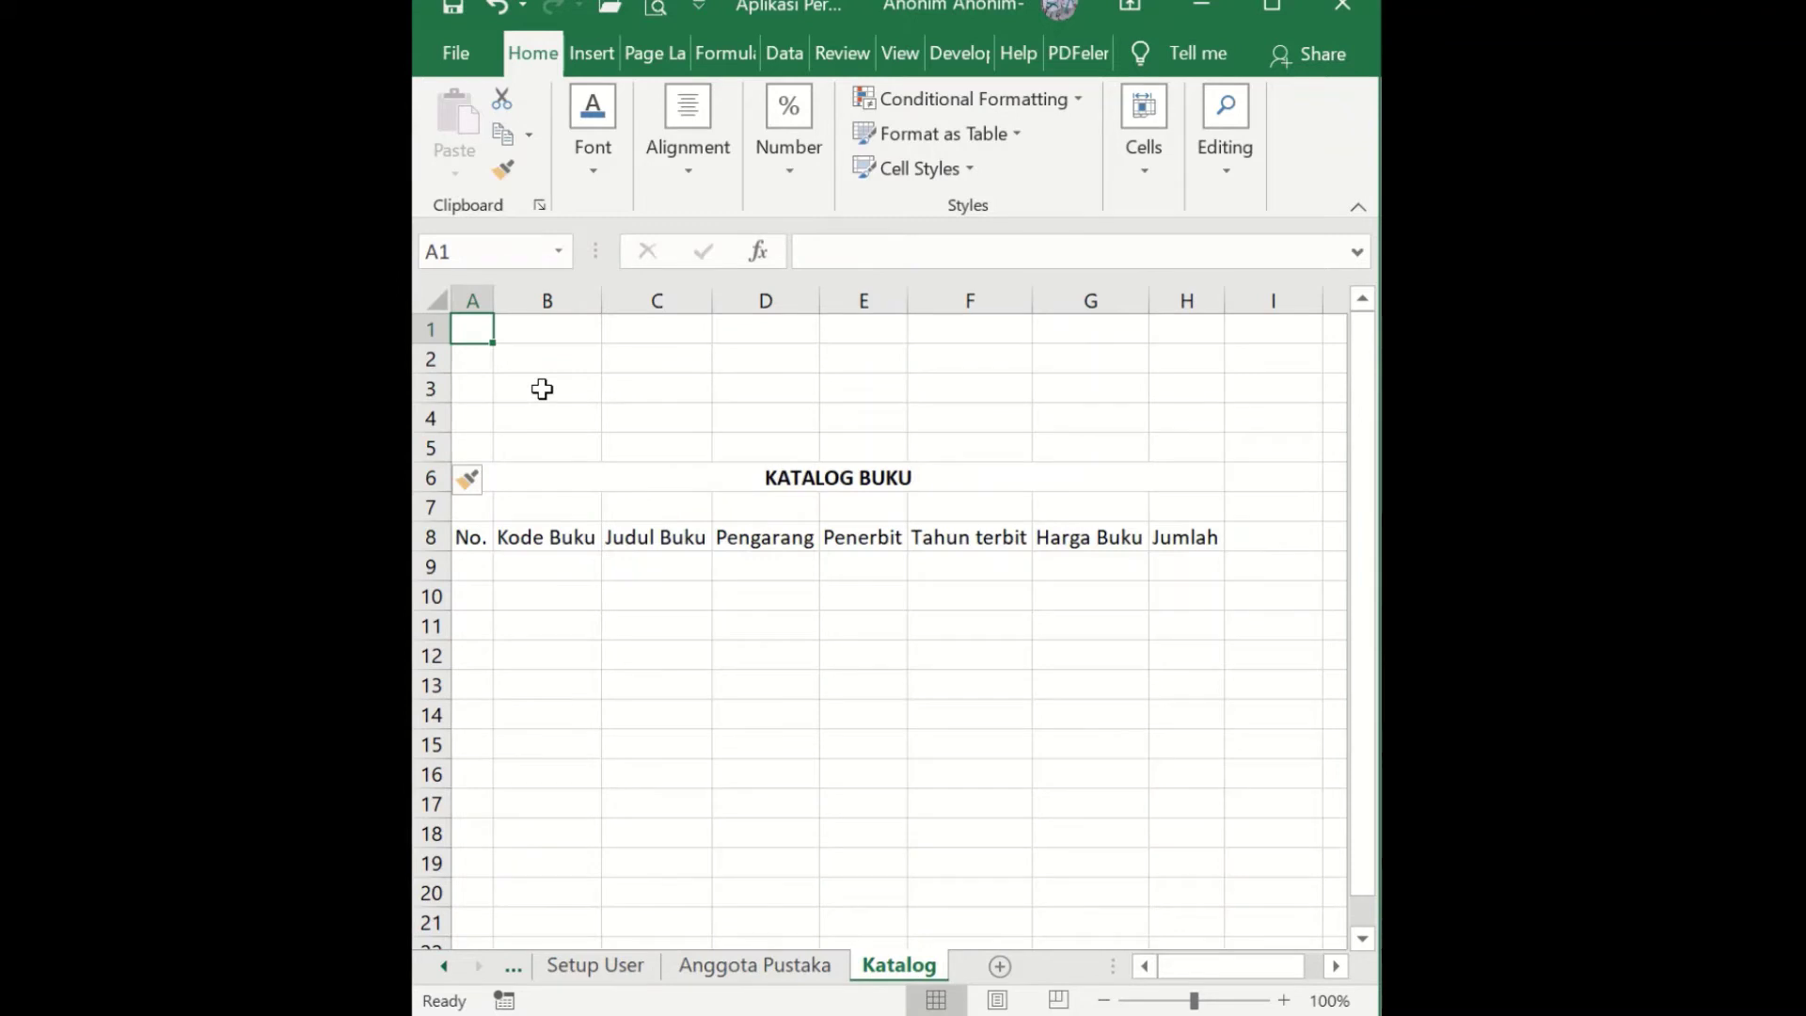
- Link cell A1 of the Katalog sheet to the institution name in cell C6 of Setup User
{"action": "left_click", "coordinate": [556, 333]}
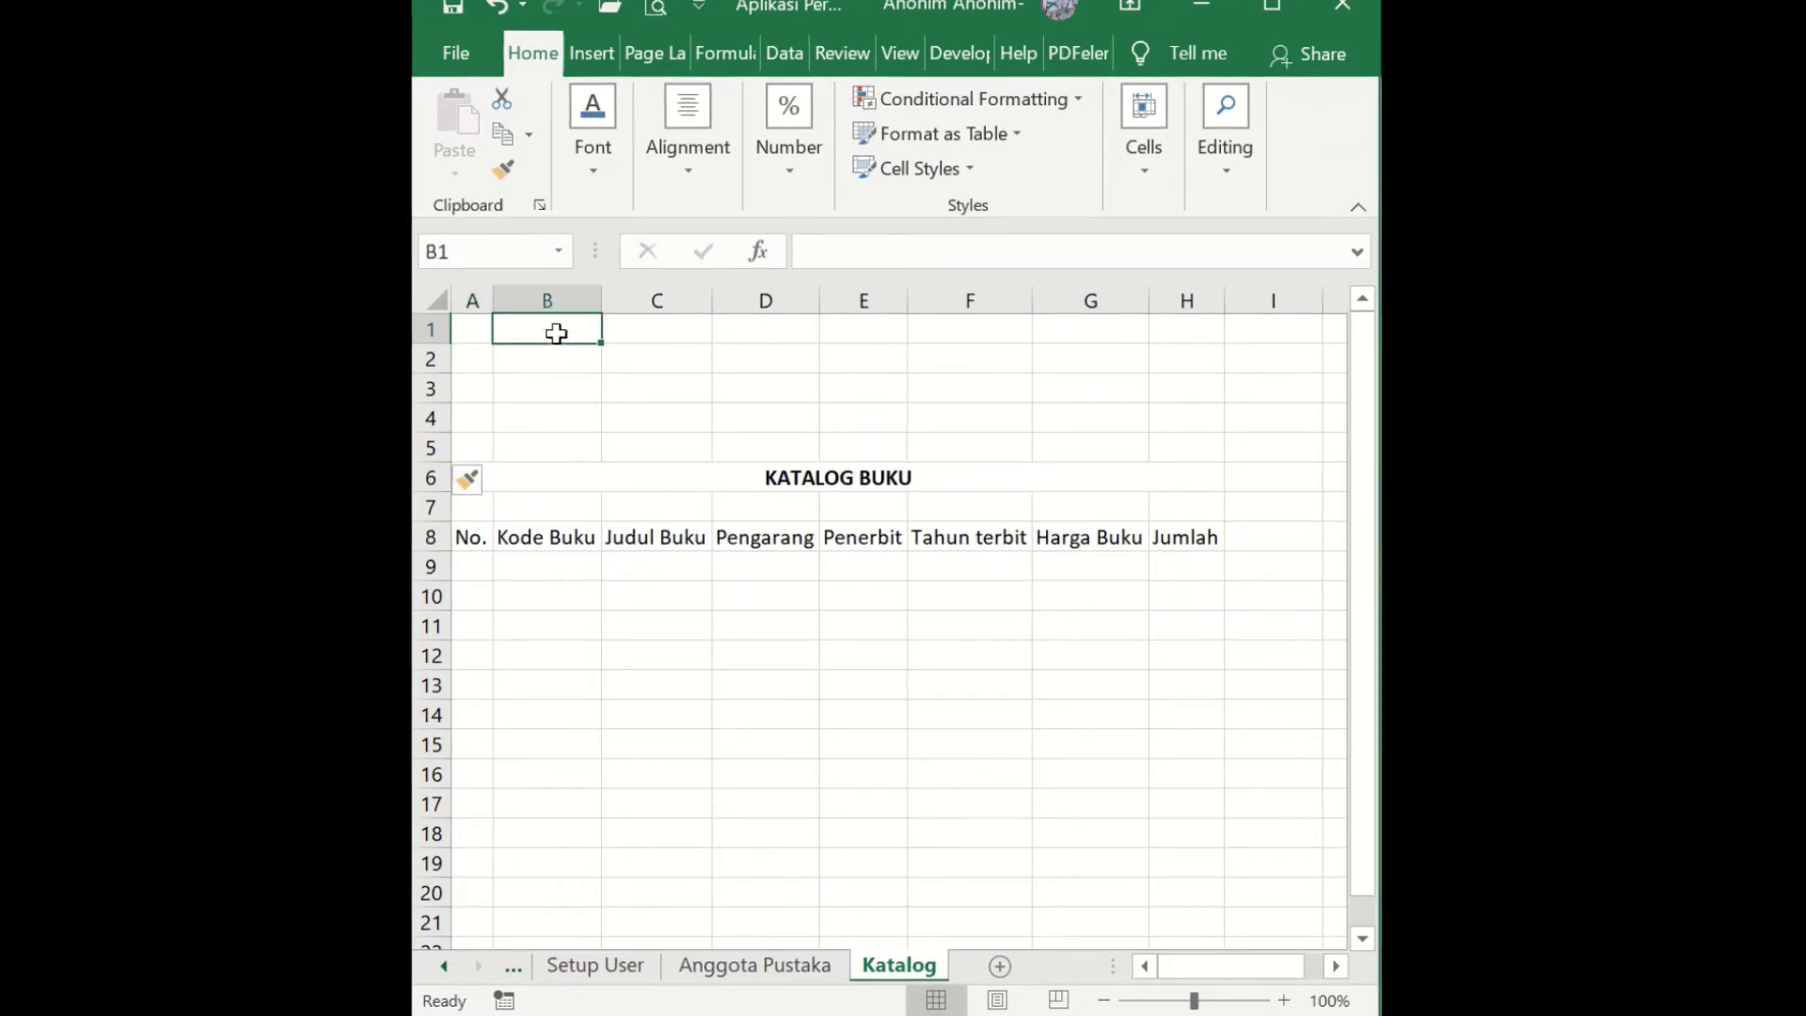
{"action": "left_click", "coordinate": [476, 333]}
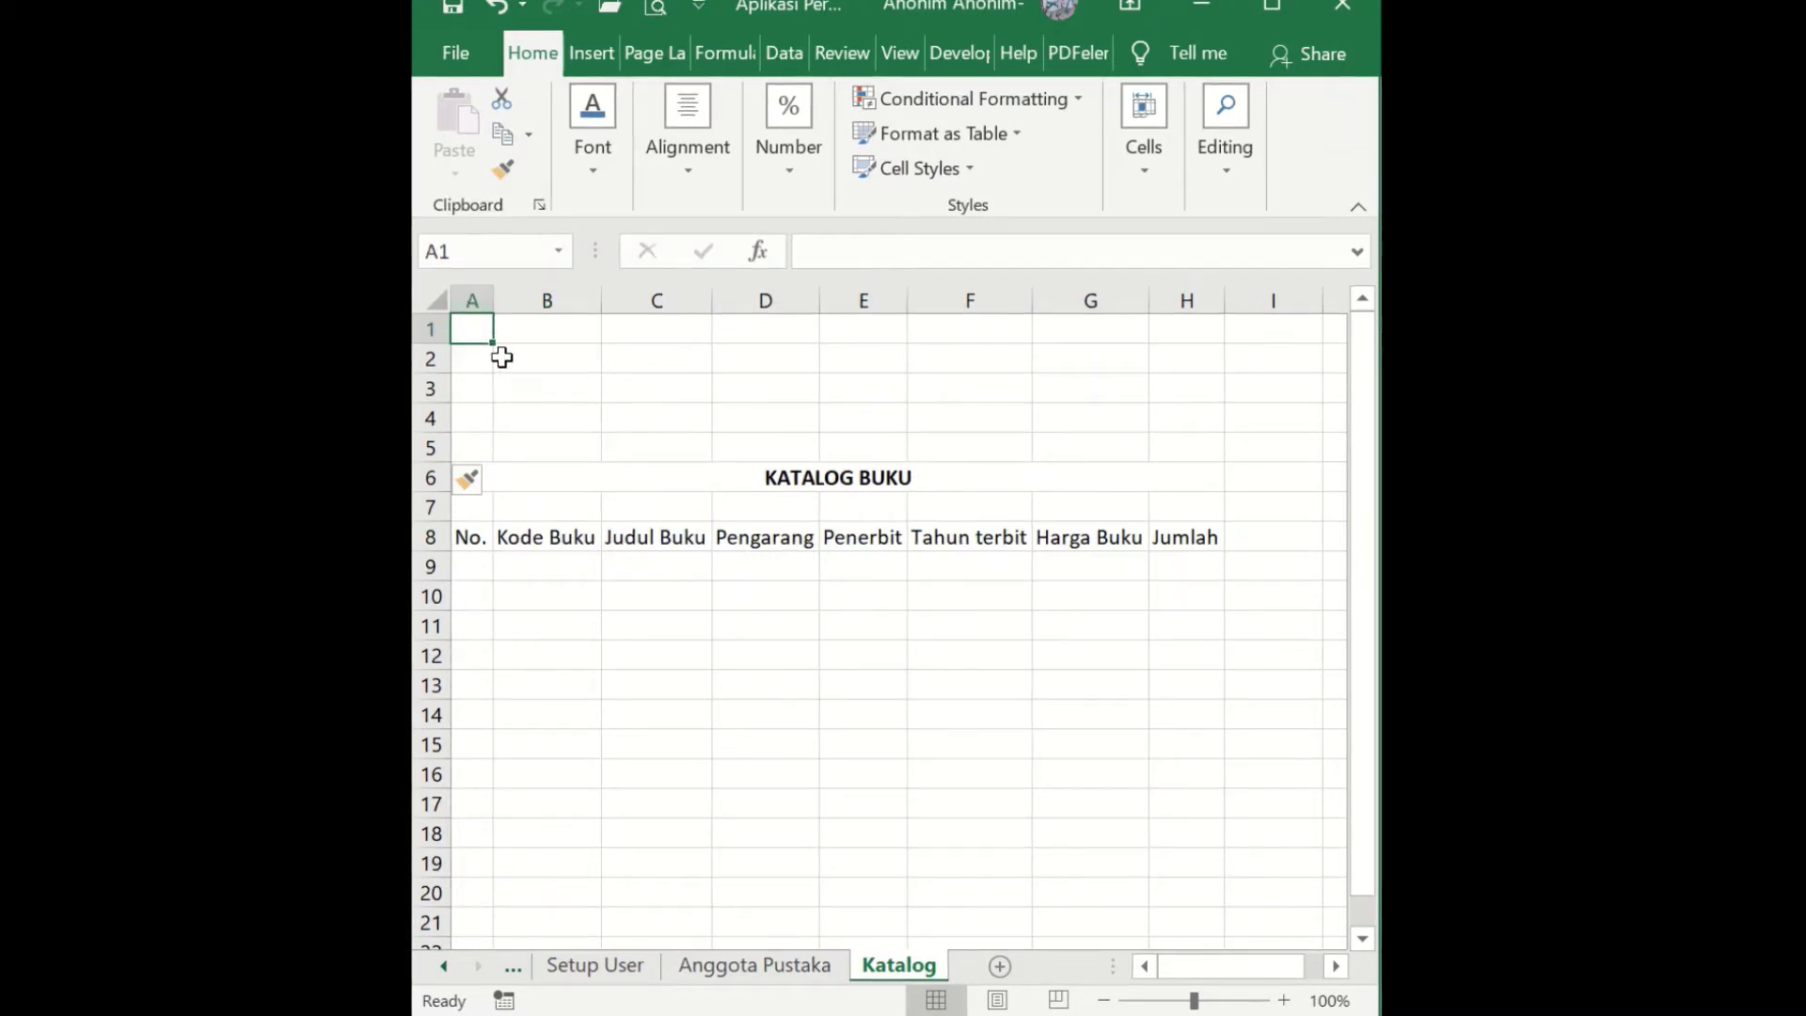
{"action": "type", "text": "="}
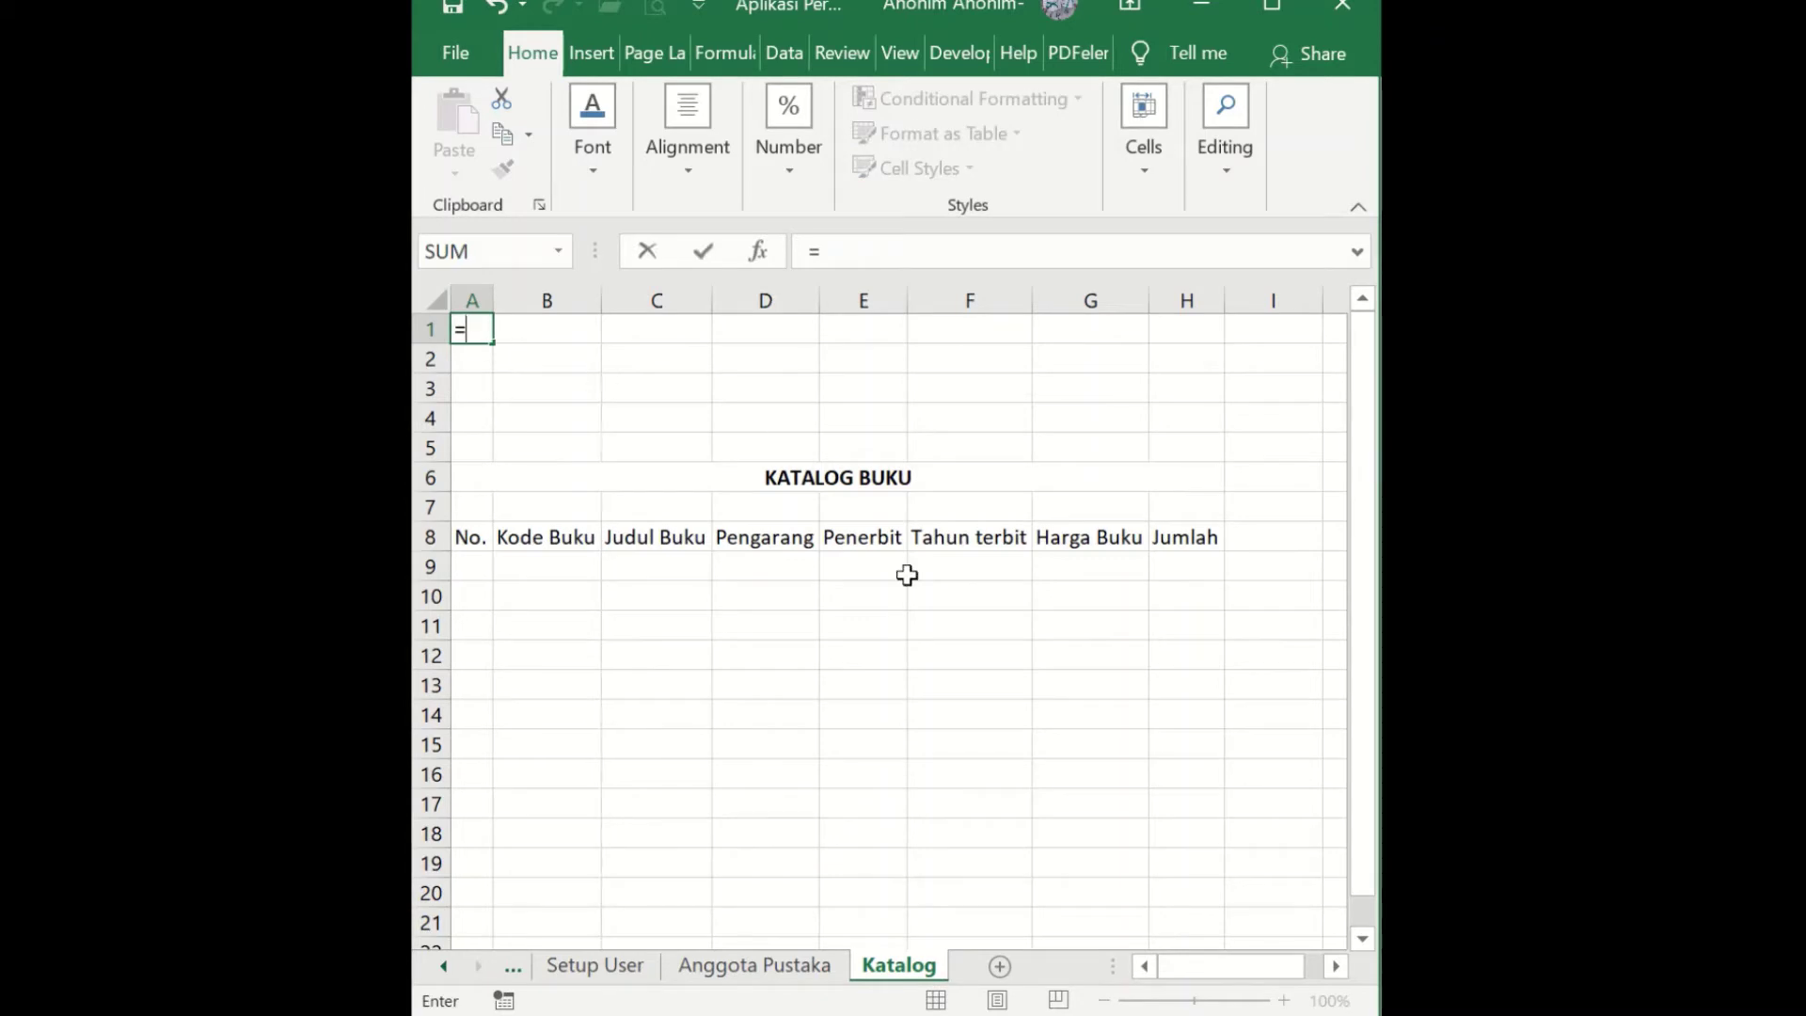
{"action": "left_click", "coordinate": [621, 983]}
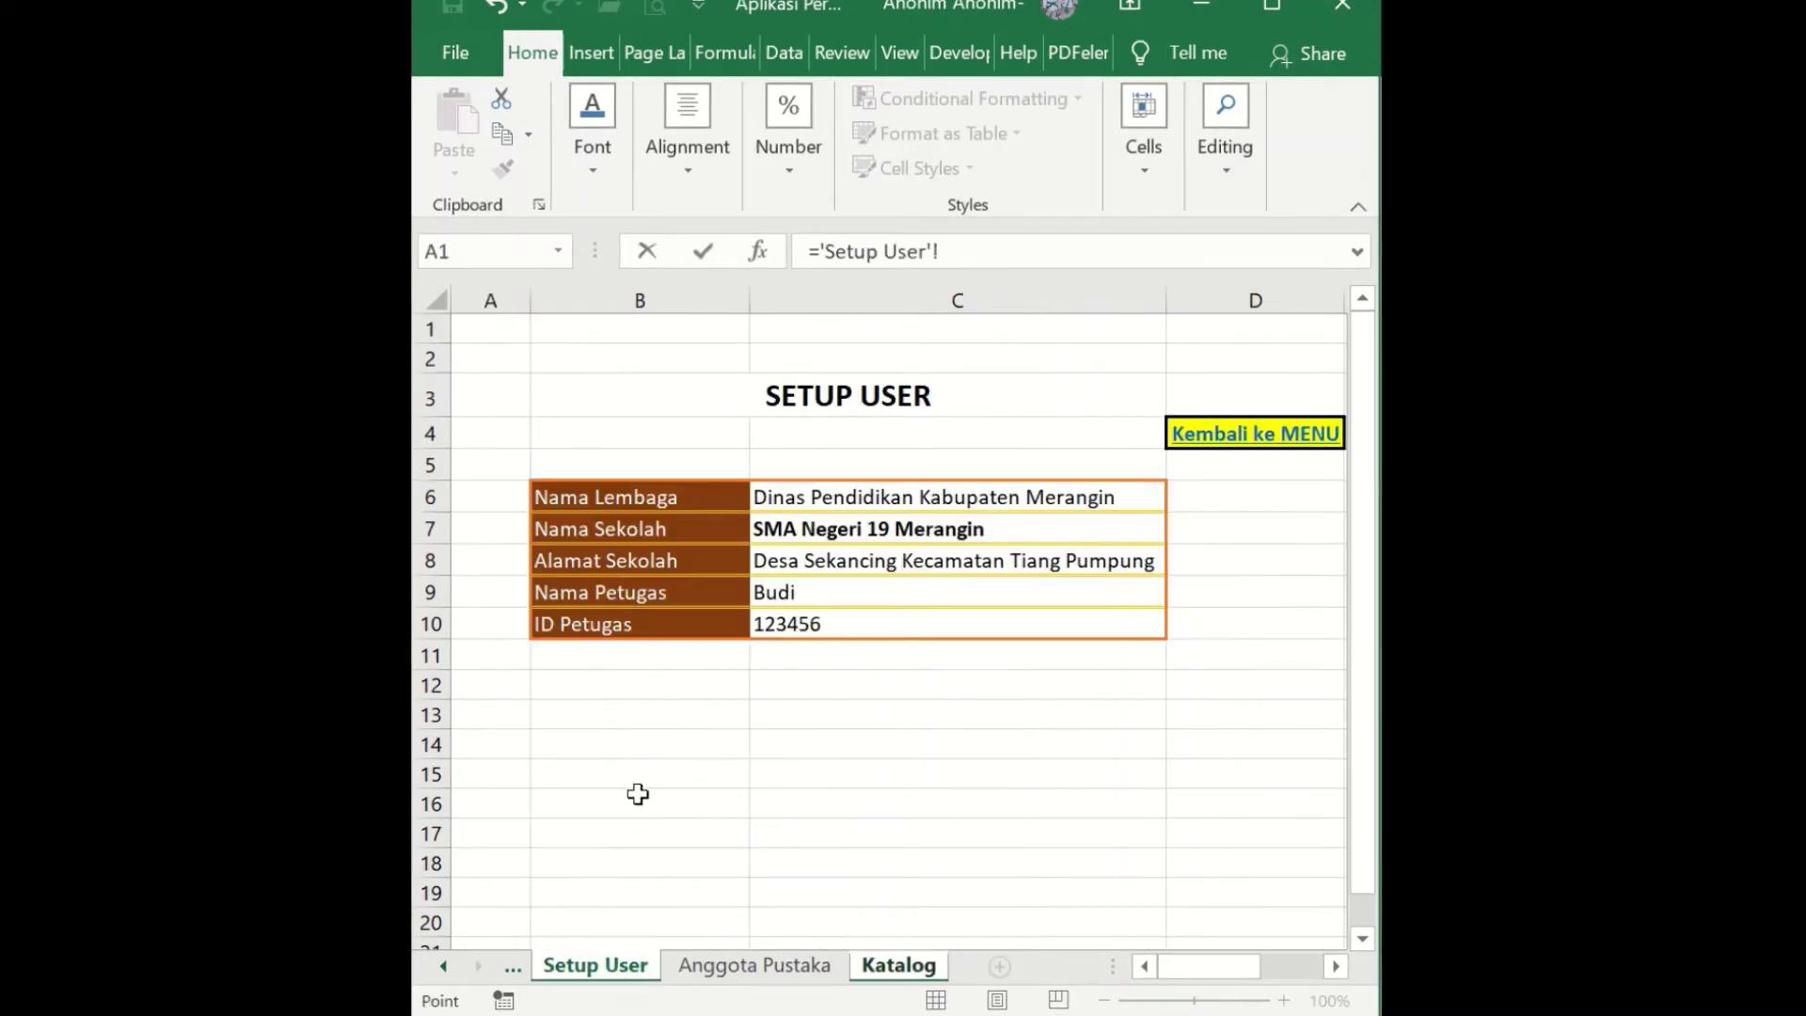
{"action": "left_click", "coordinate": [821, 500]}
{"action": "key", "text": "Return"}
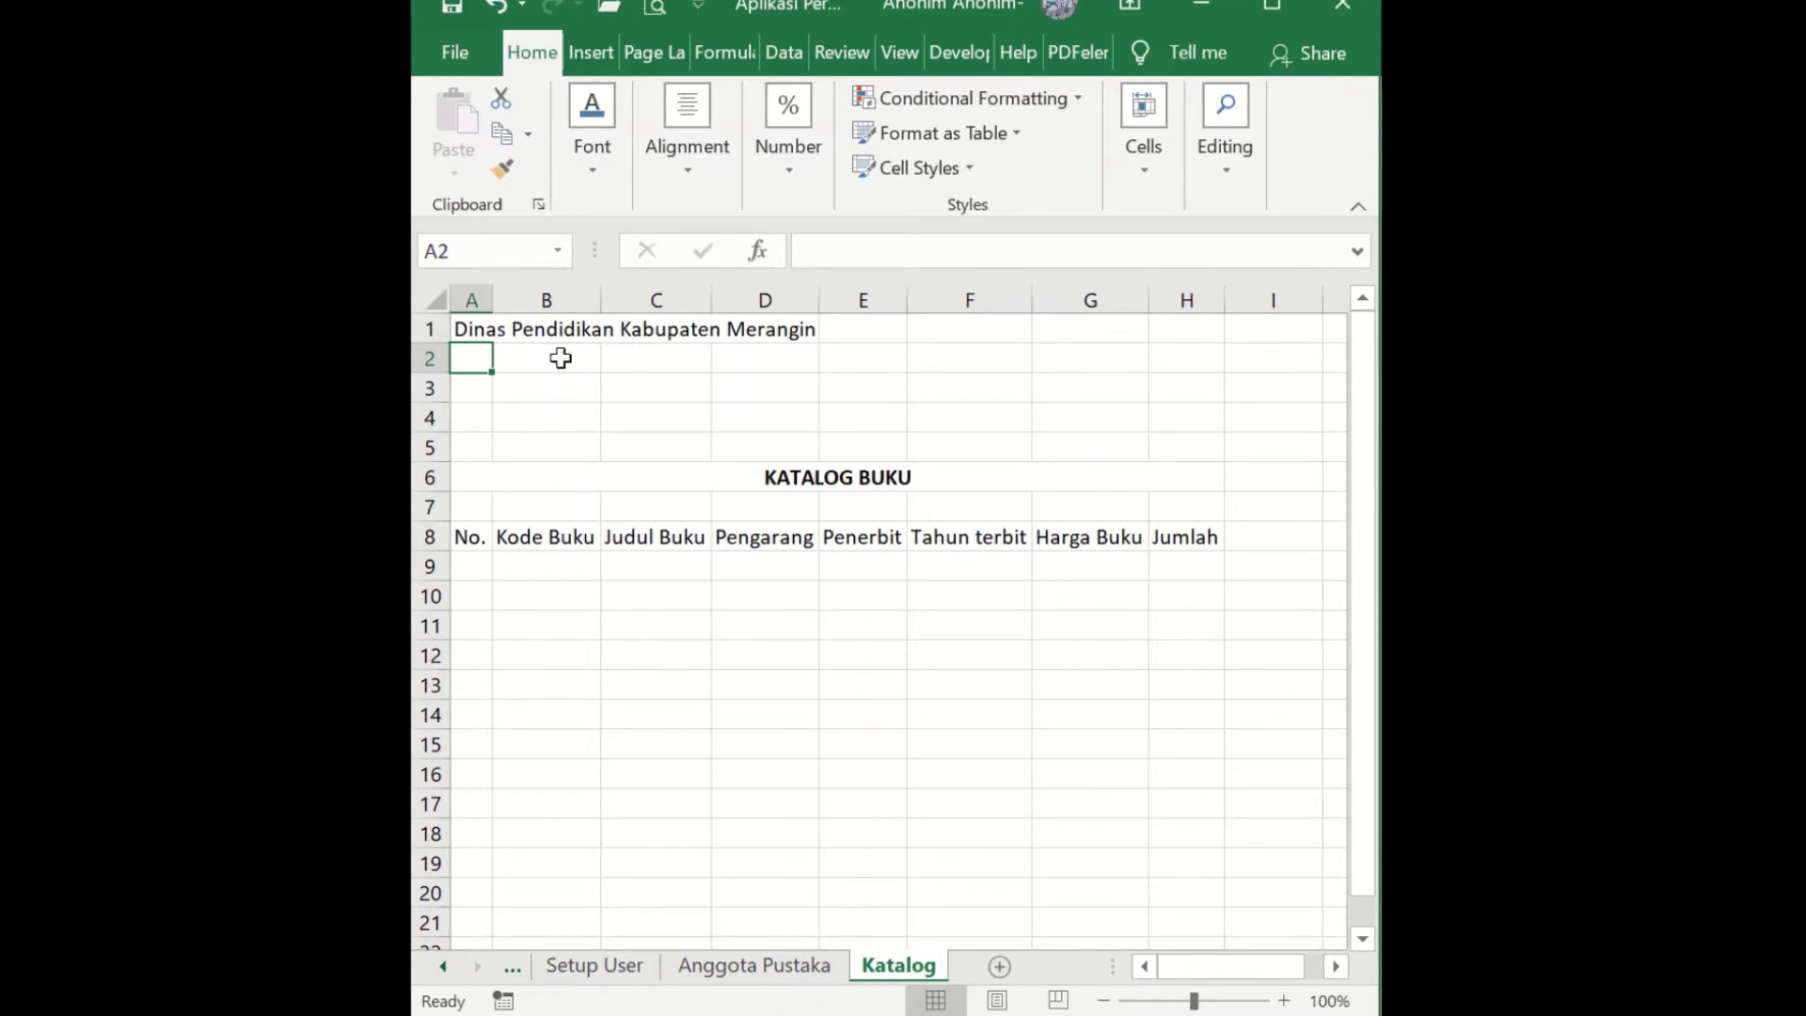
- Fill the A1 formula down to A3 to bring in the school name and address
{"action": "left_click", "coordinate": [473, 329]}
{"action": "left_click_drag", "start_coordinate": [496, 347], "coordinate": [508, 402]}
{"action": "left_click", "coordinate": [720, 443]}
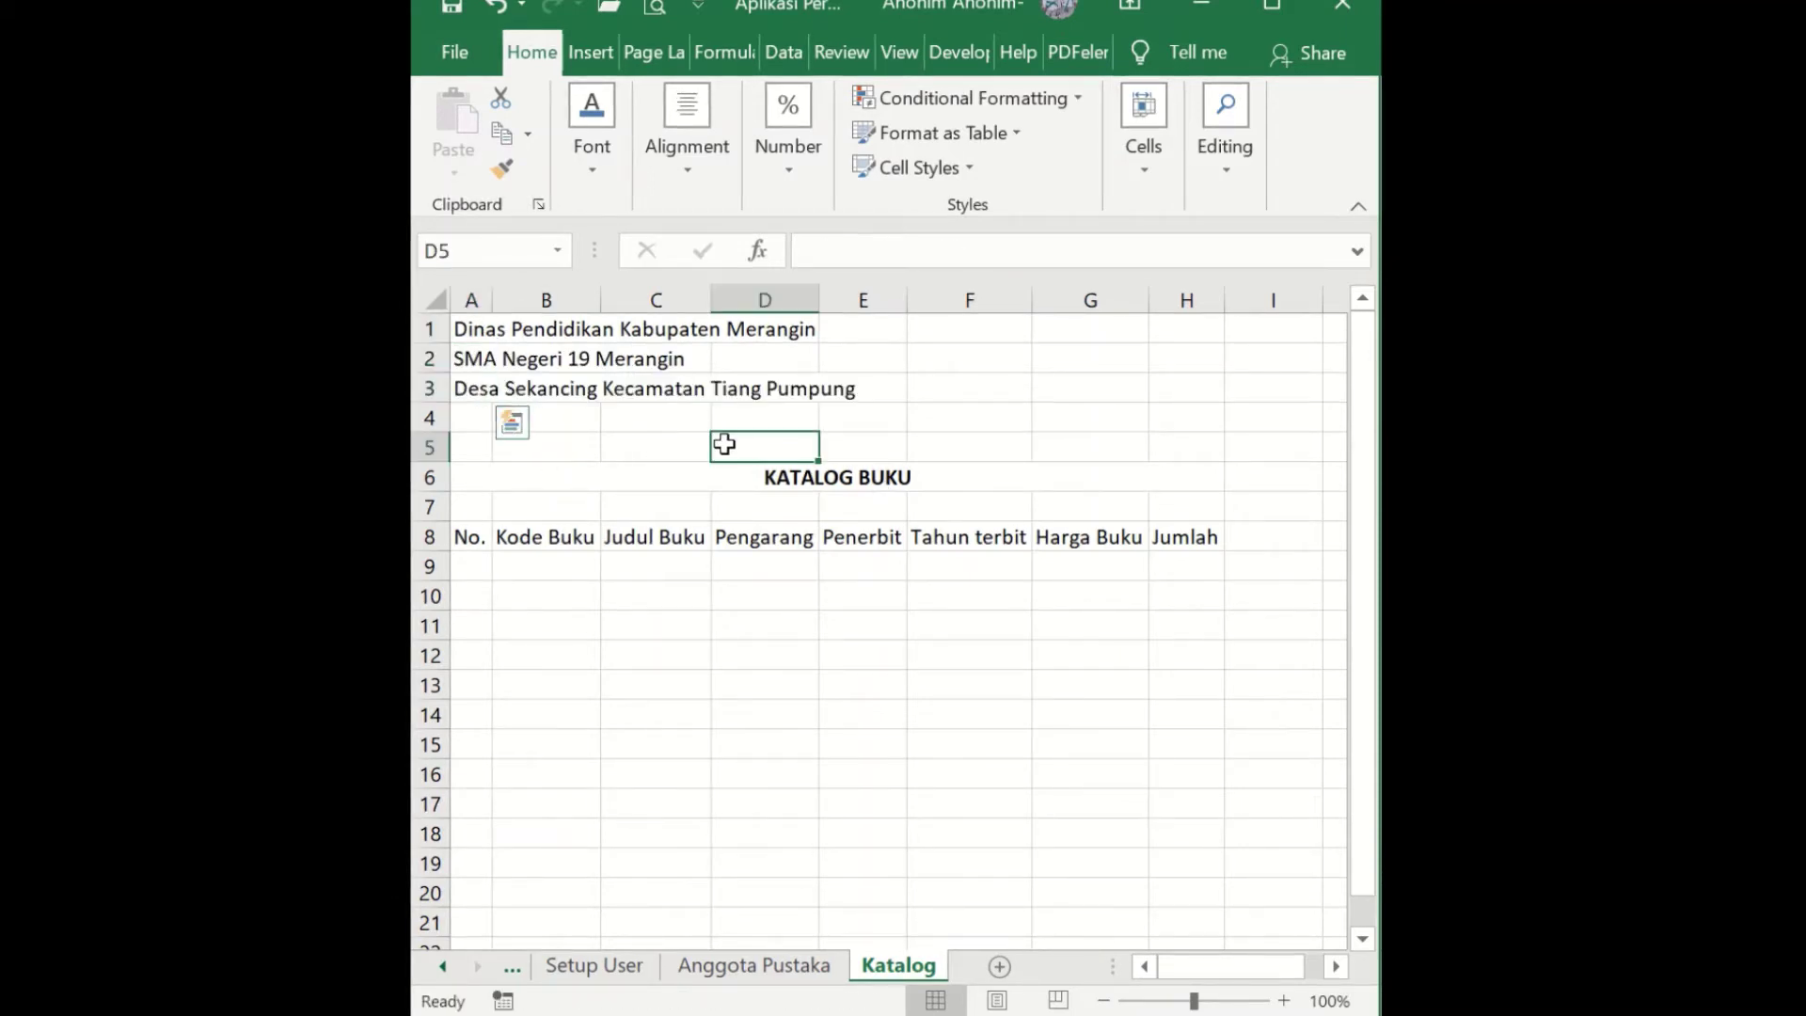
- Merge and centre the institution name across A1 to H1
{"action": "left_click", "coordinate": [463, 329]}
{"action": "left_click_drag", "start_coordinate": [463, 330], "coordinate": [1182, 334]}
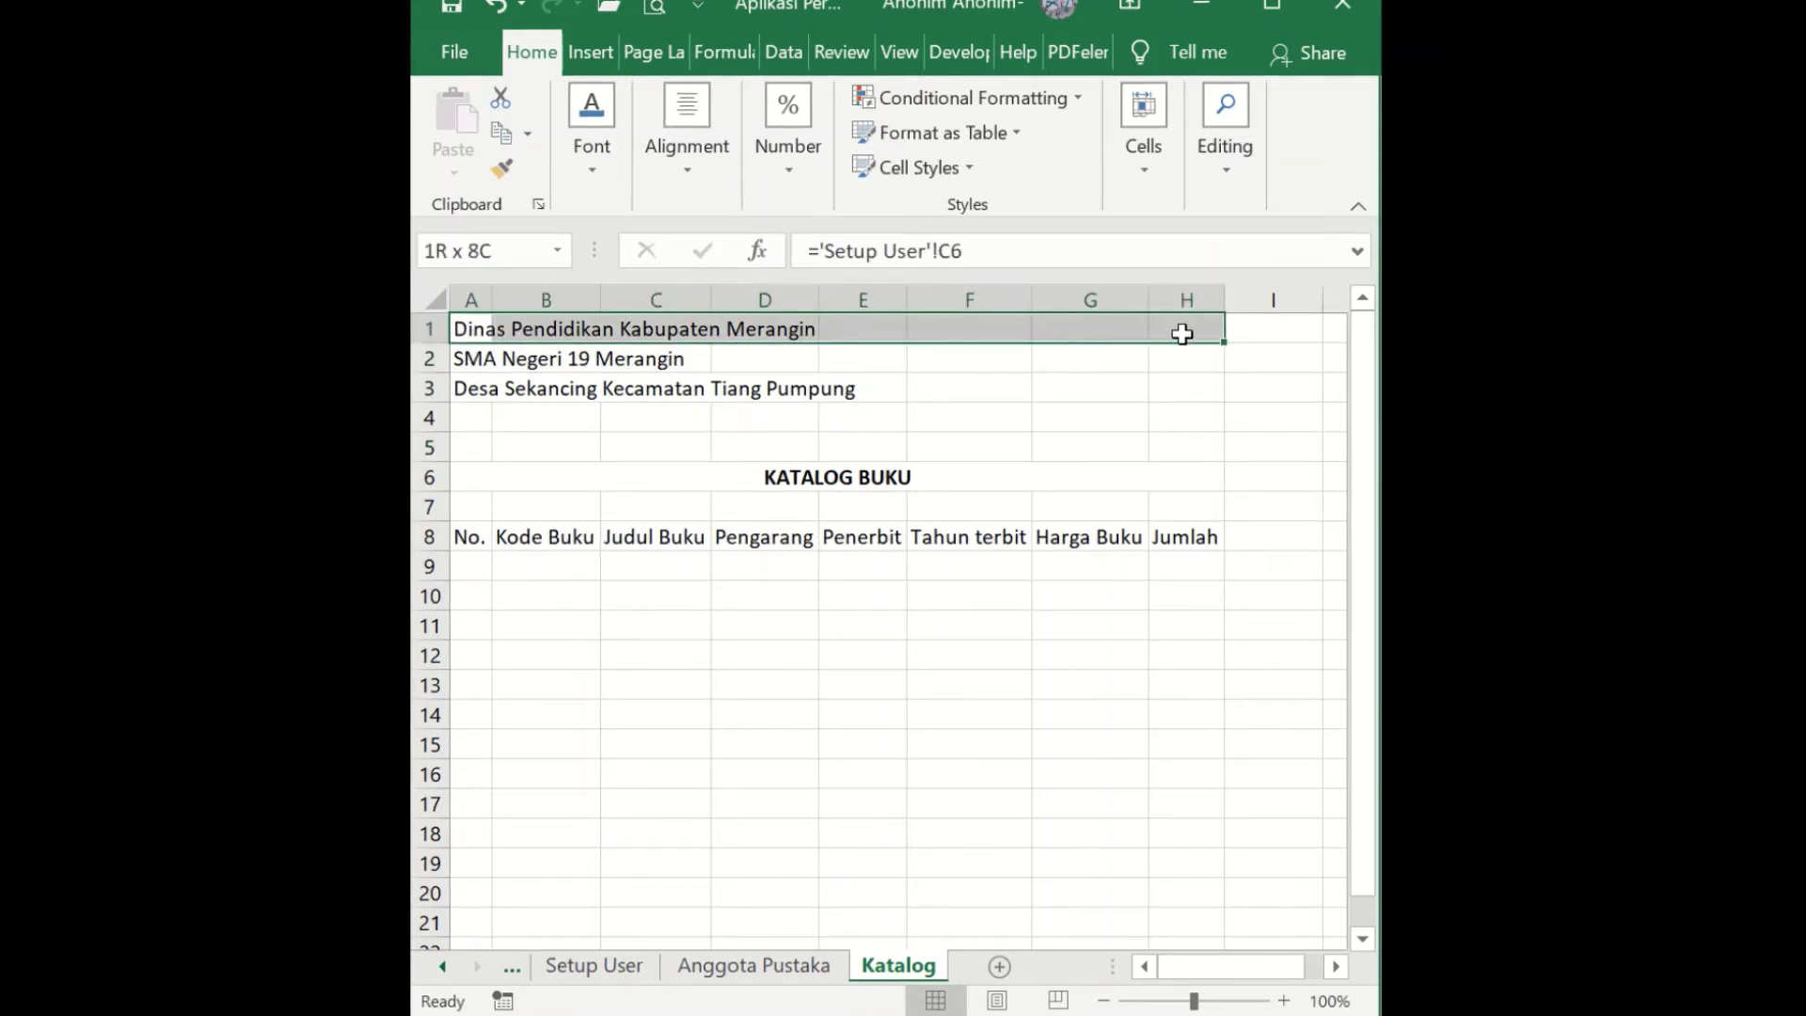
{"action": "right_click", "coordinate": [1129, 329]}
{"action": "left_click", "coordinate": [1220, 258]}
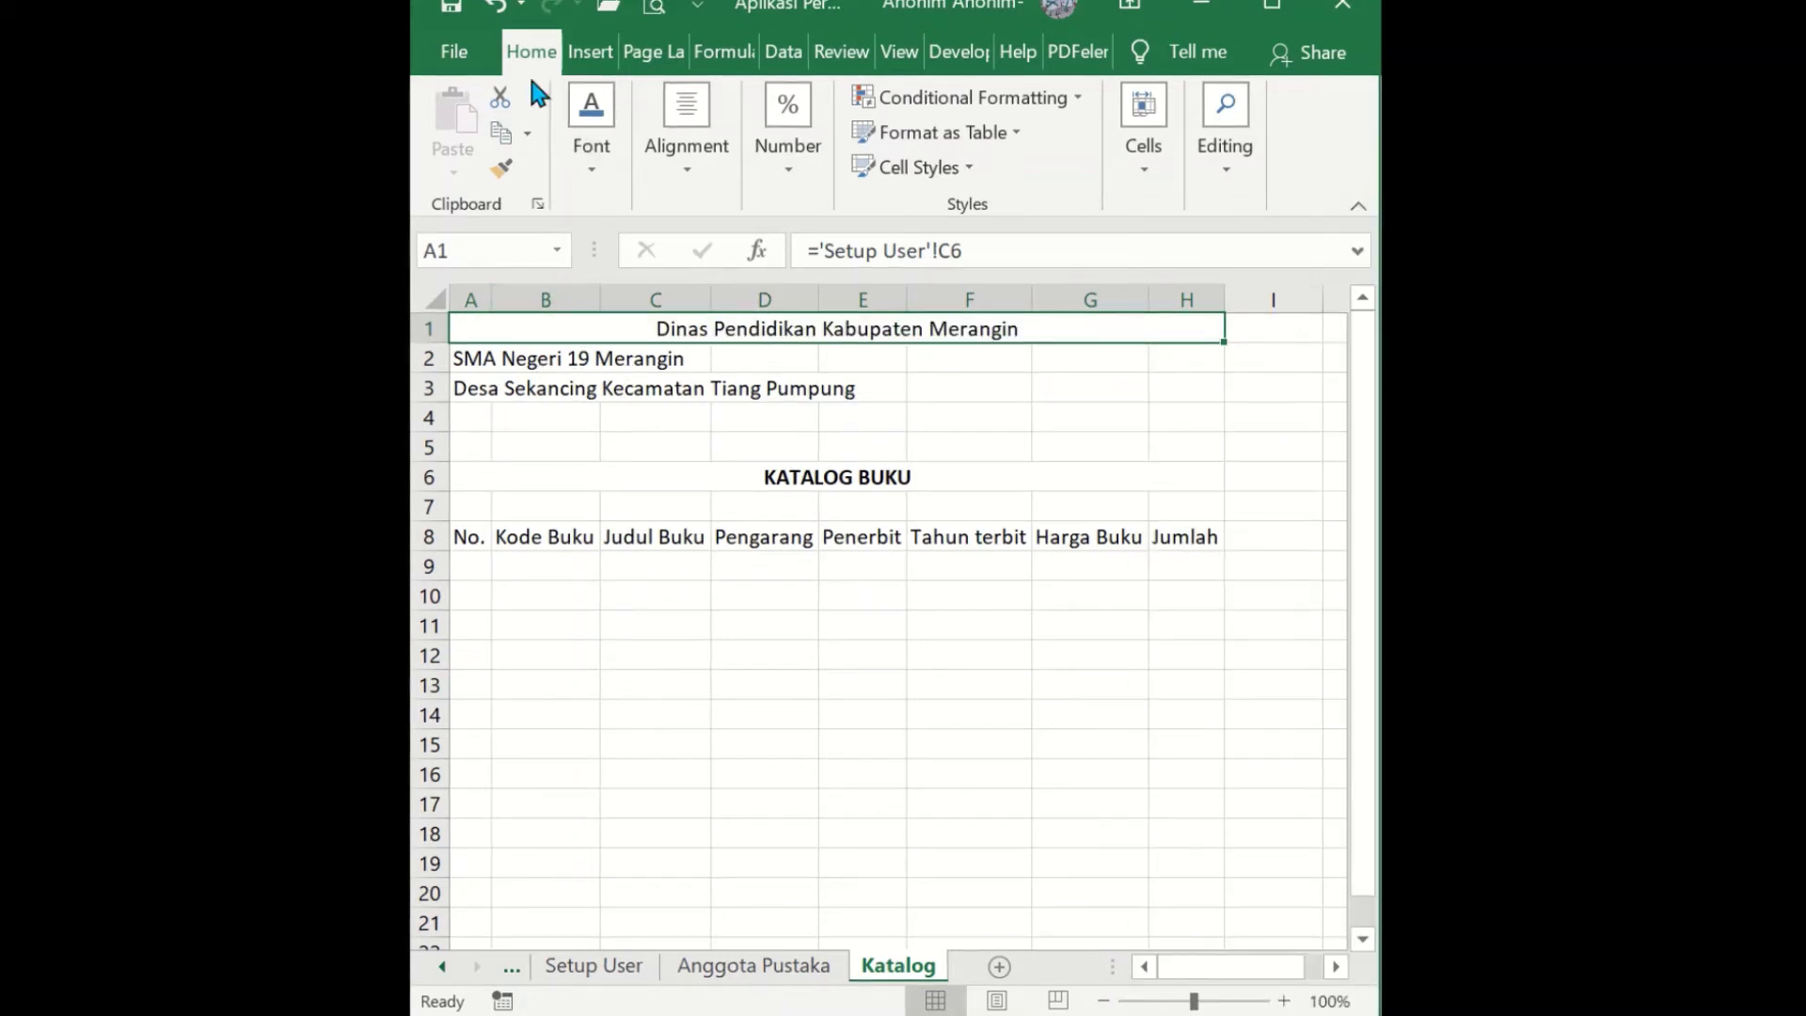
- Make the institution name in row 1 bold and increase its font size to 12
{"action": "left_click", "coordinate": [590, 151]}
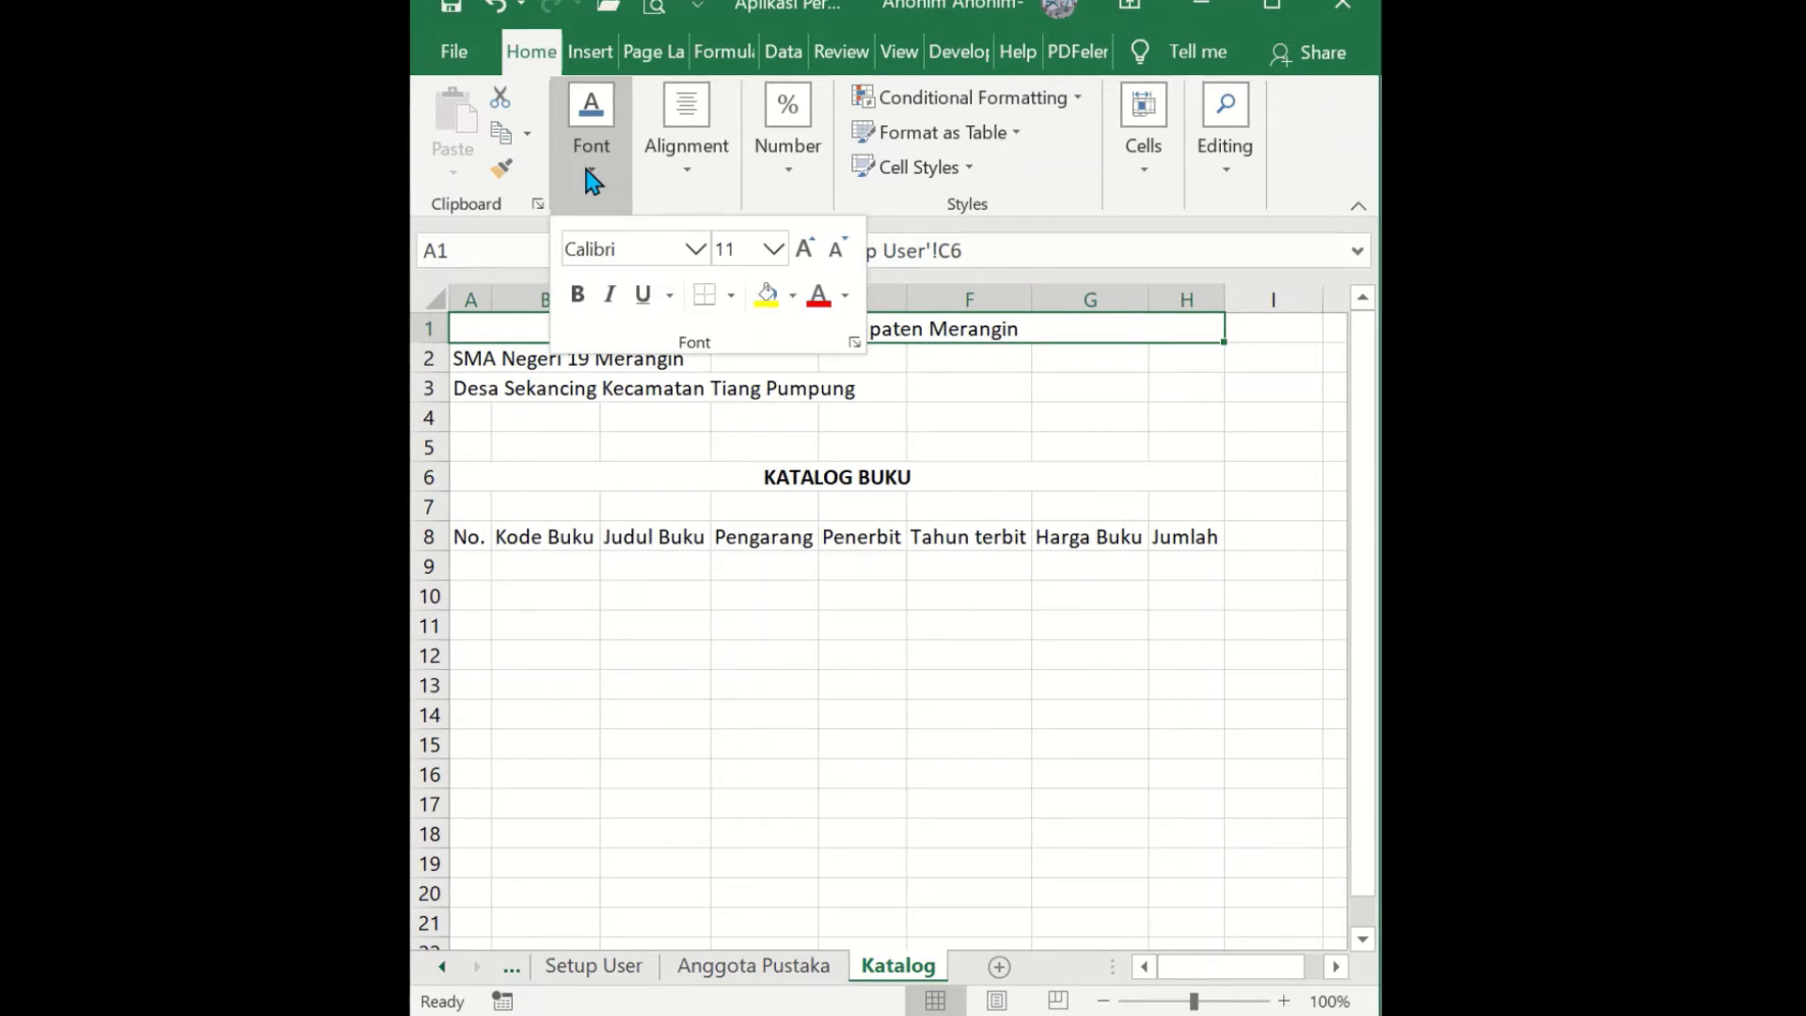
{"action": "left_click", "coordinate": [577, 296]}
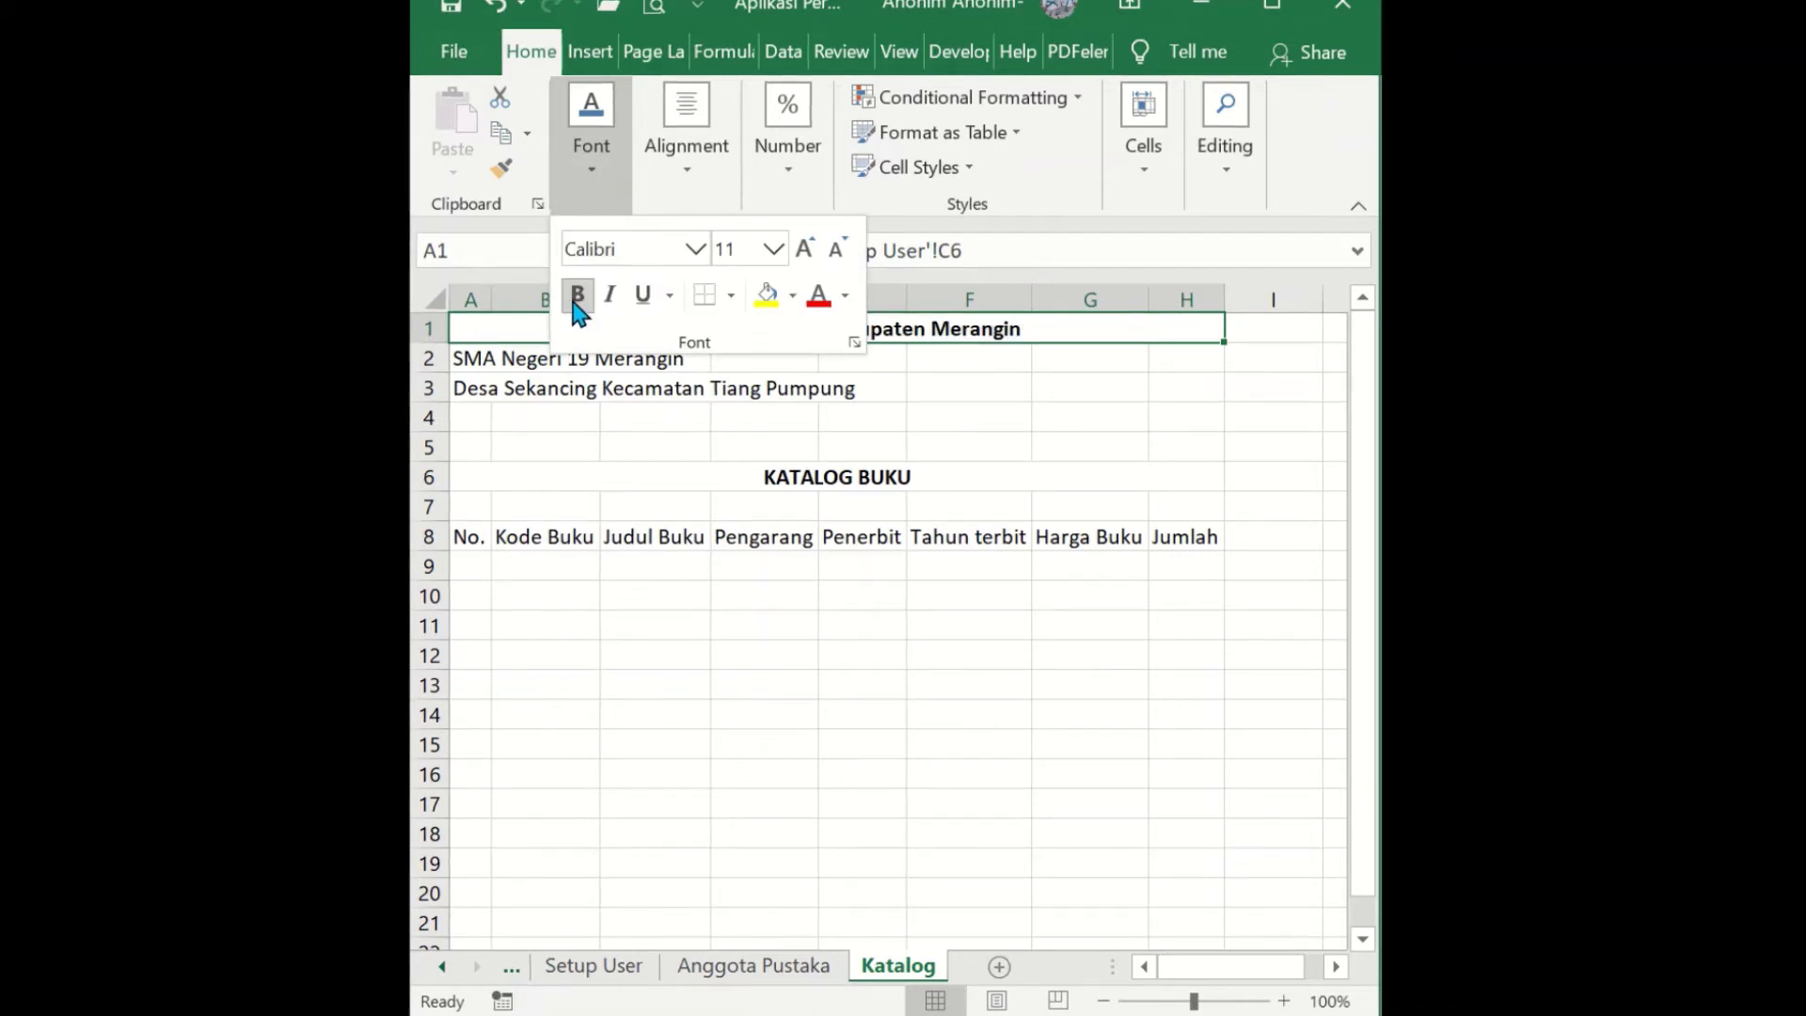
{"action": "left_click", "coordinate": [806, 250]}
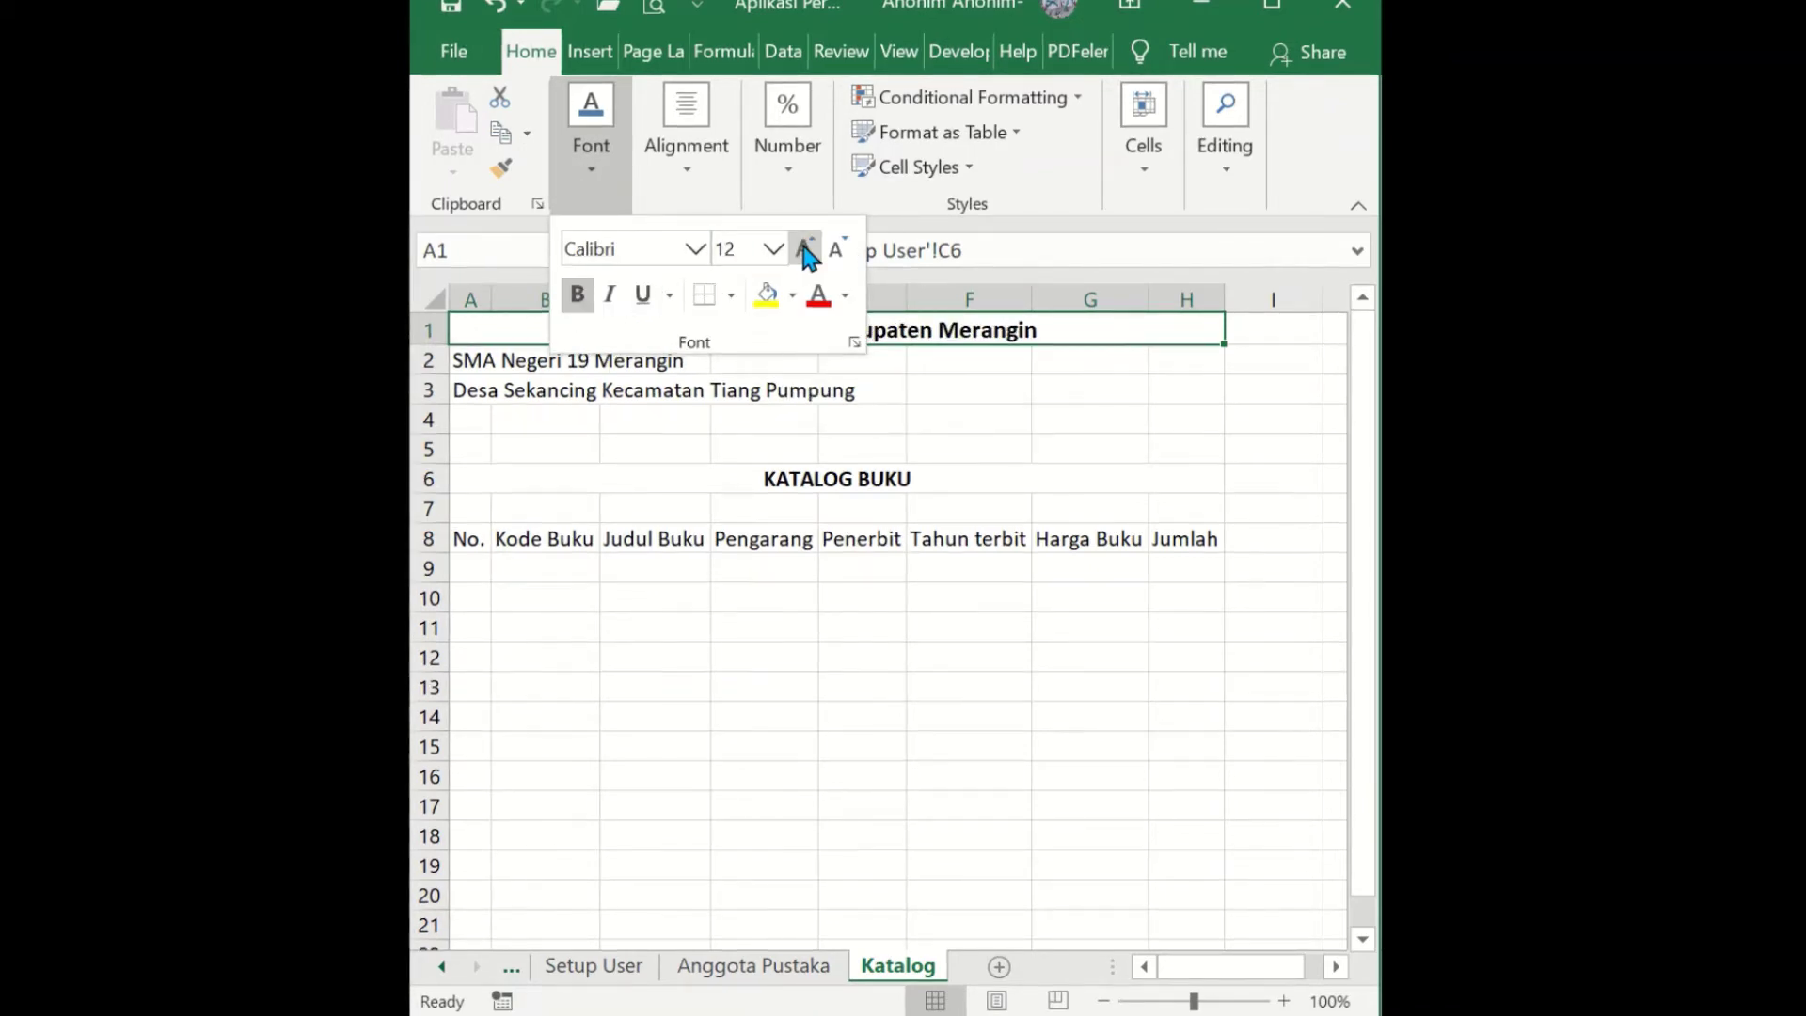
- Increase the institution name in row 1 to font size 16 and copy its format to the school name in A2
{"action": "left_click", "coordinate": [806, 250]}
{"action": "left_click", "coordinate": [806, 251]}
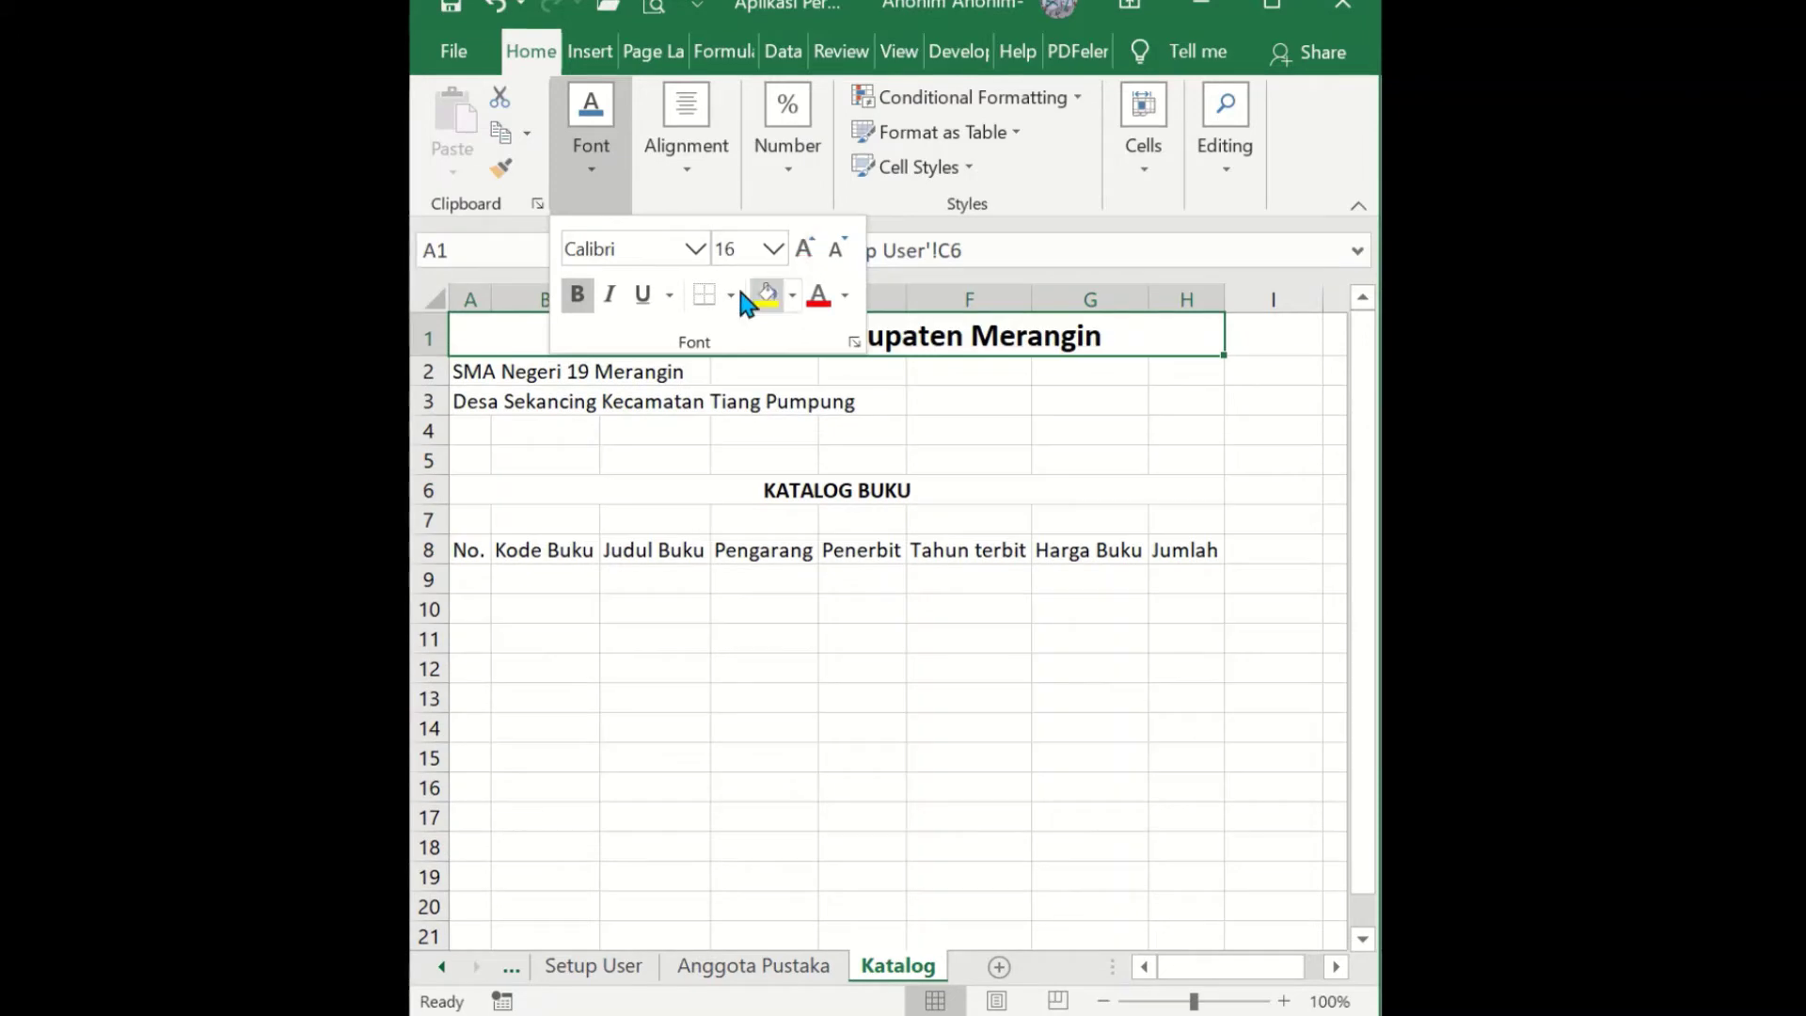
{"action": "left_click", "coordinate": [499, 168]}
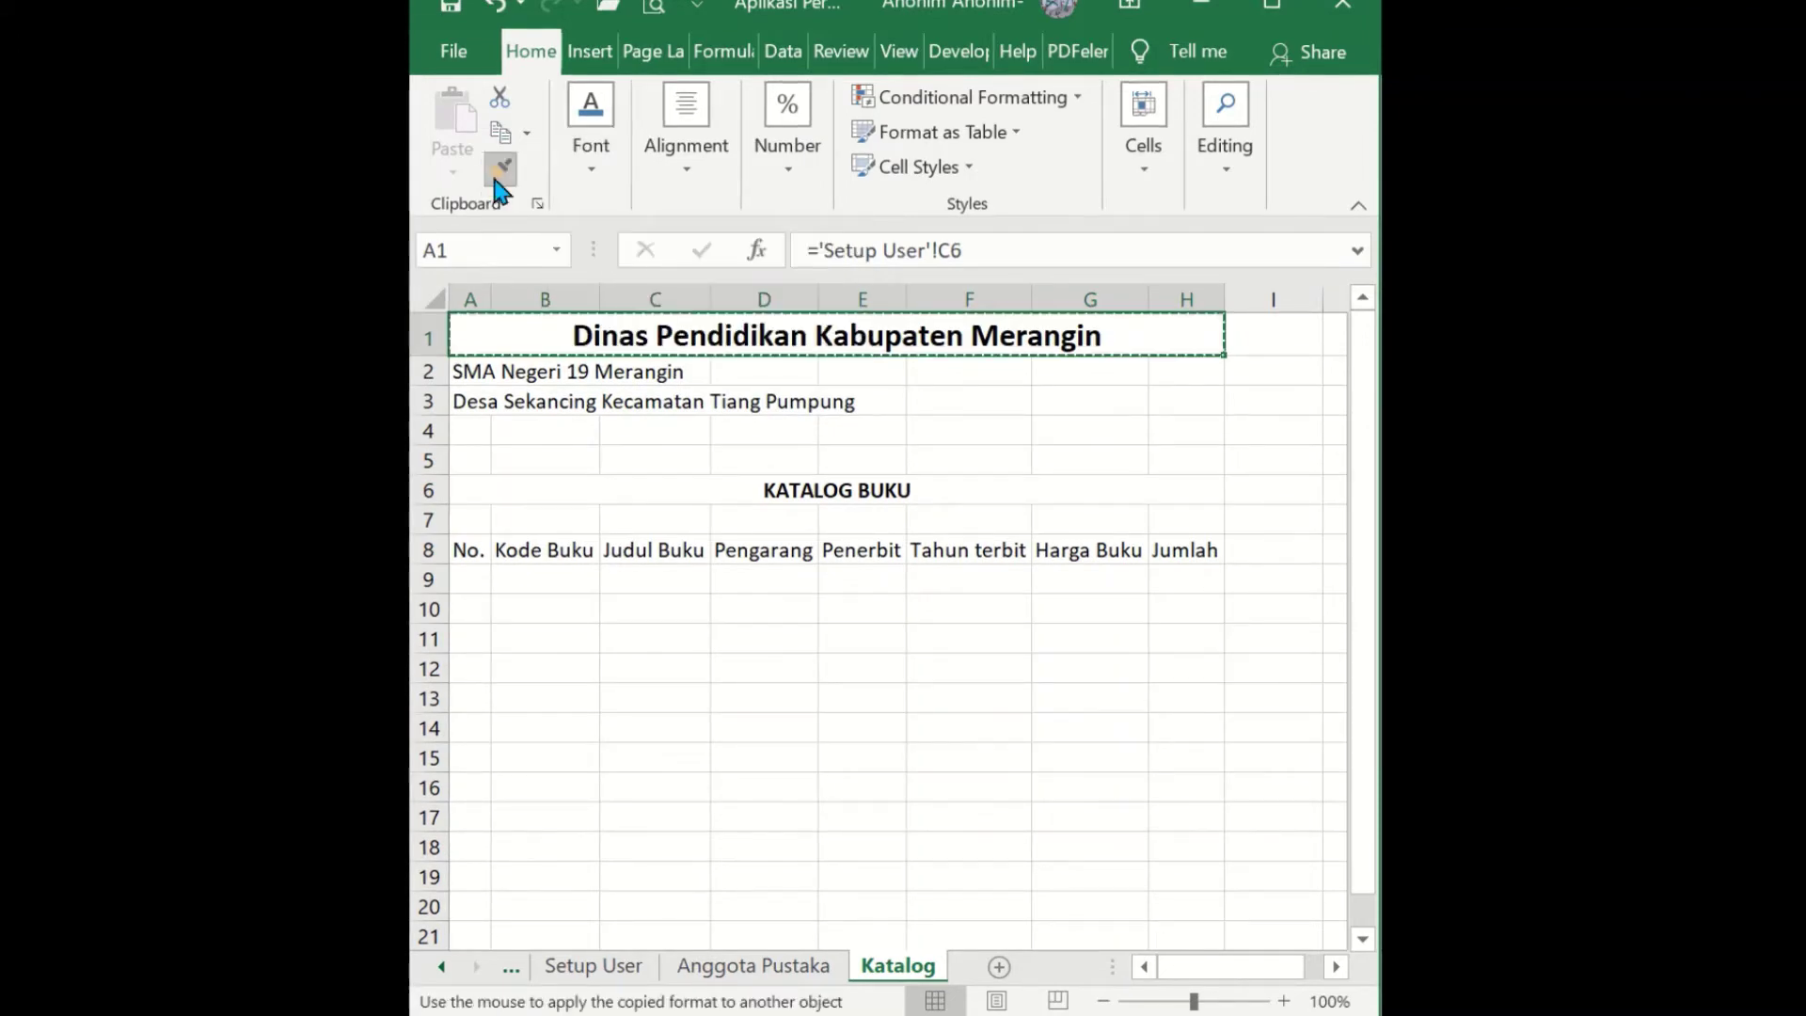
{"action": "left_click", "coordinate": [476, 370]}
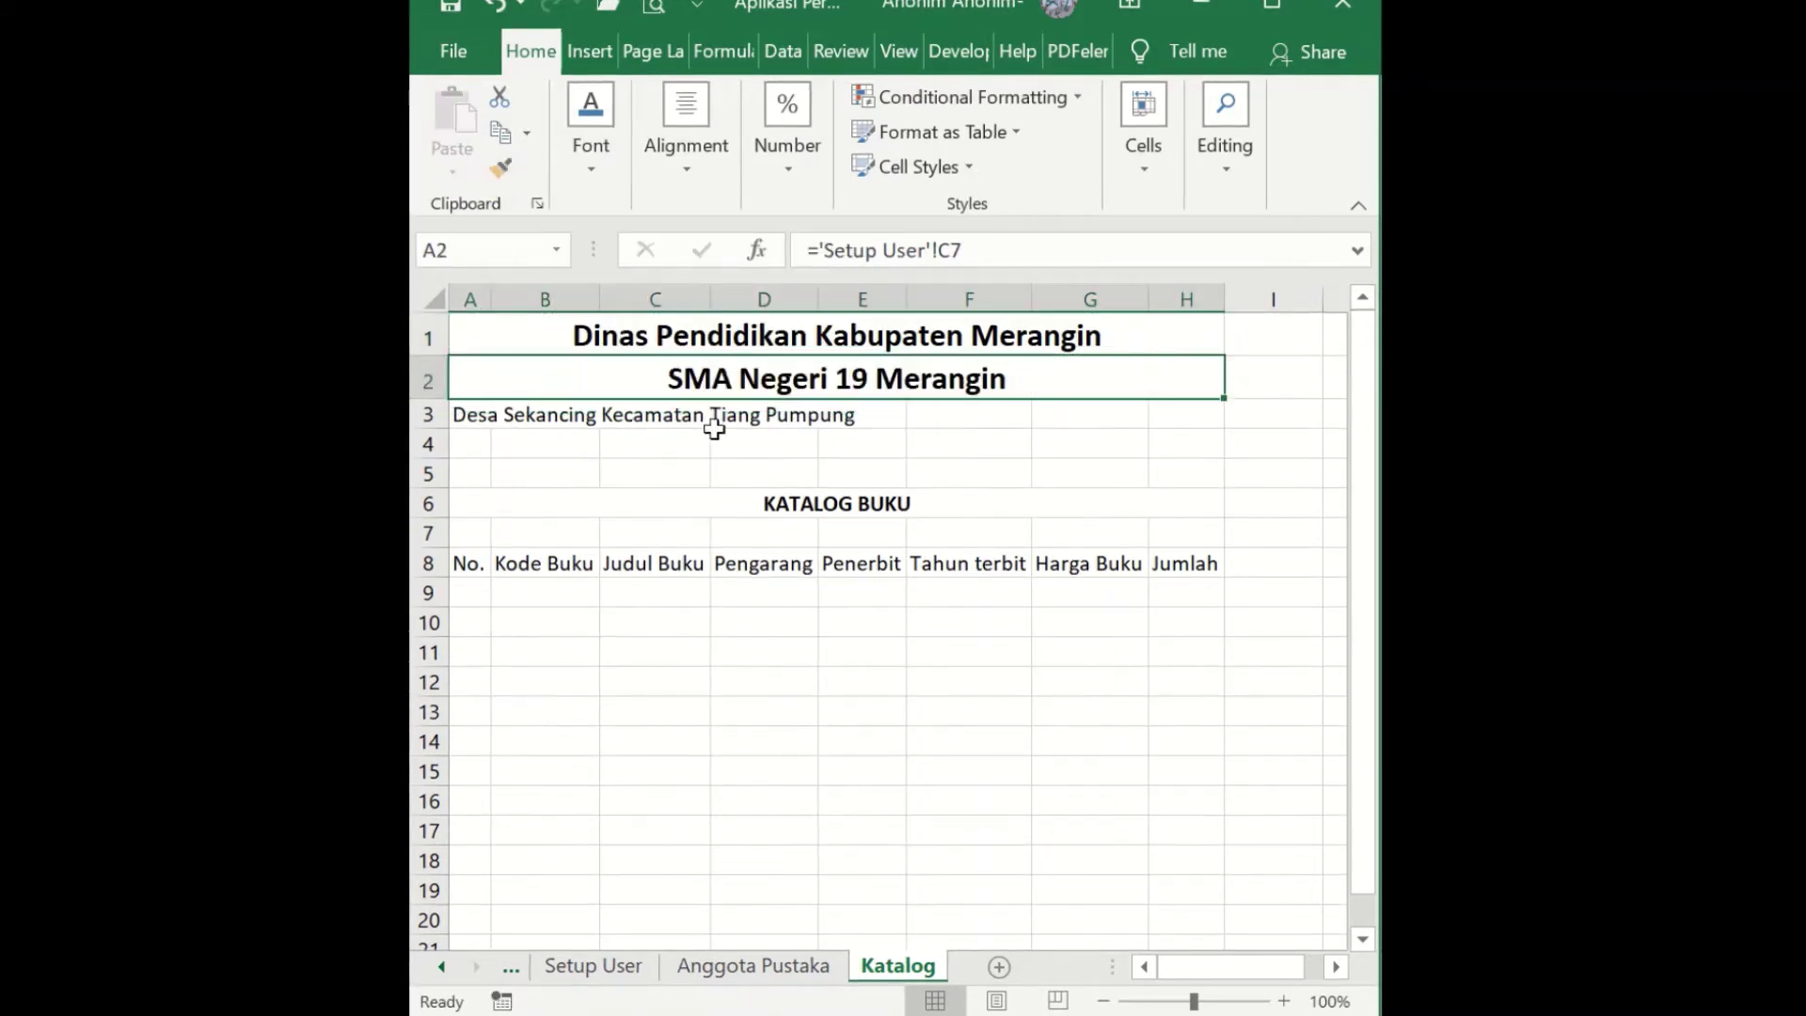
- Merge and centre the school address across A3 to H3
{"action": "left_click", "coordinate": [480, 425]}
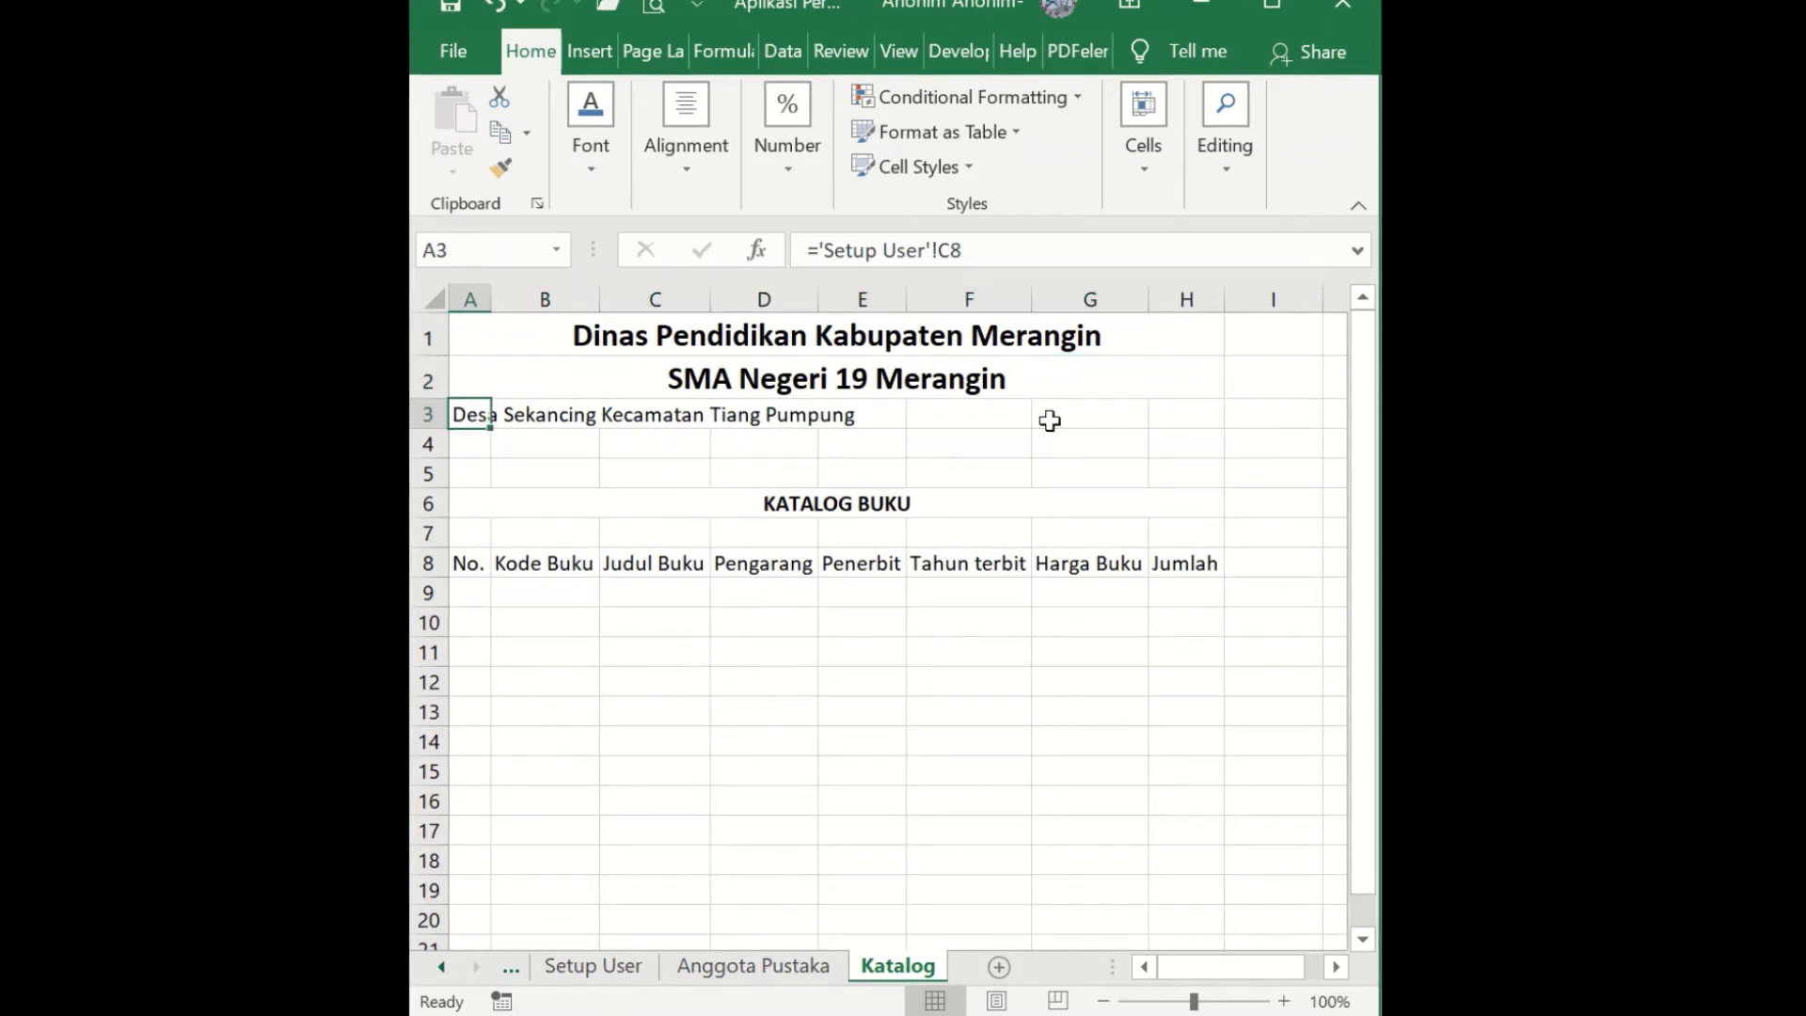
{"action": "left_click", "coordinate": [1182, 417], "text": "shift"}
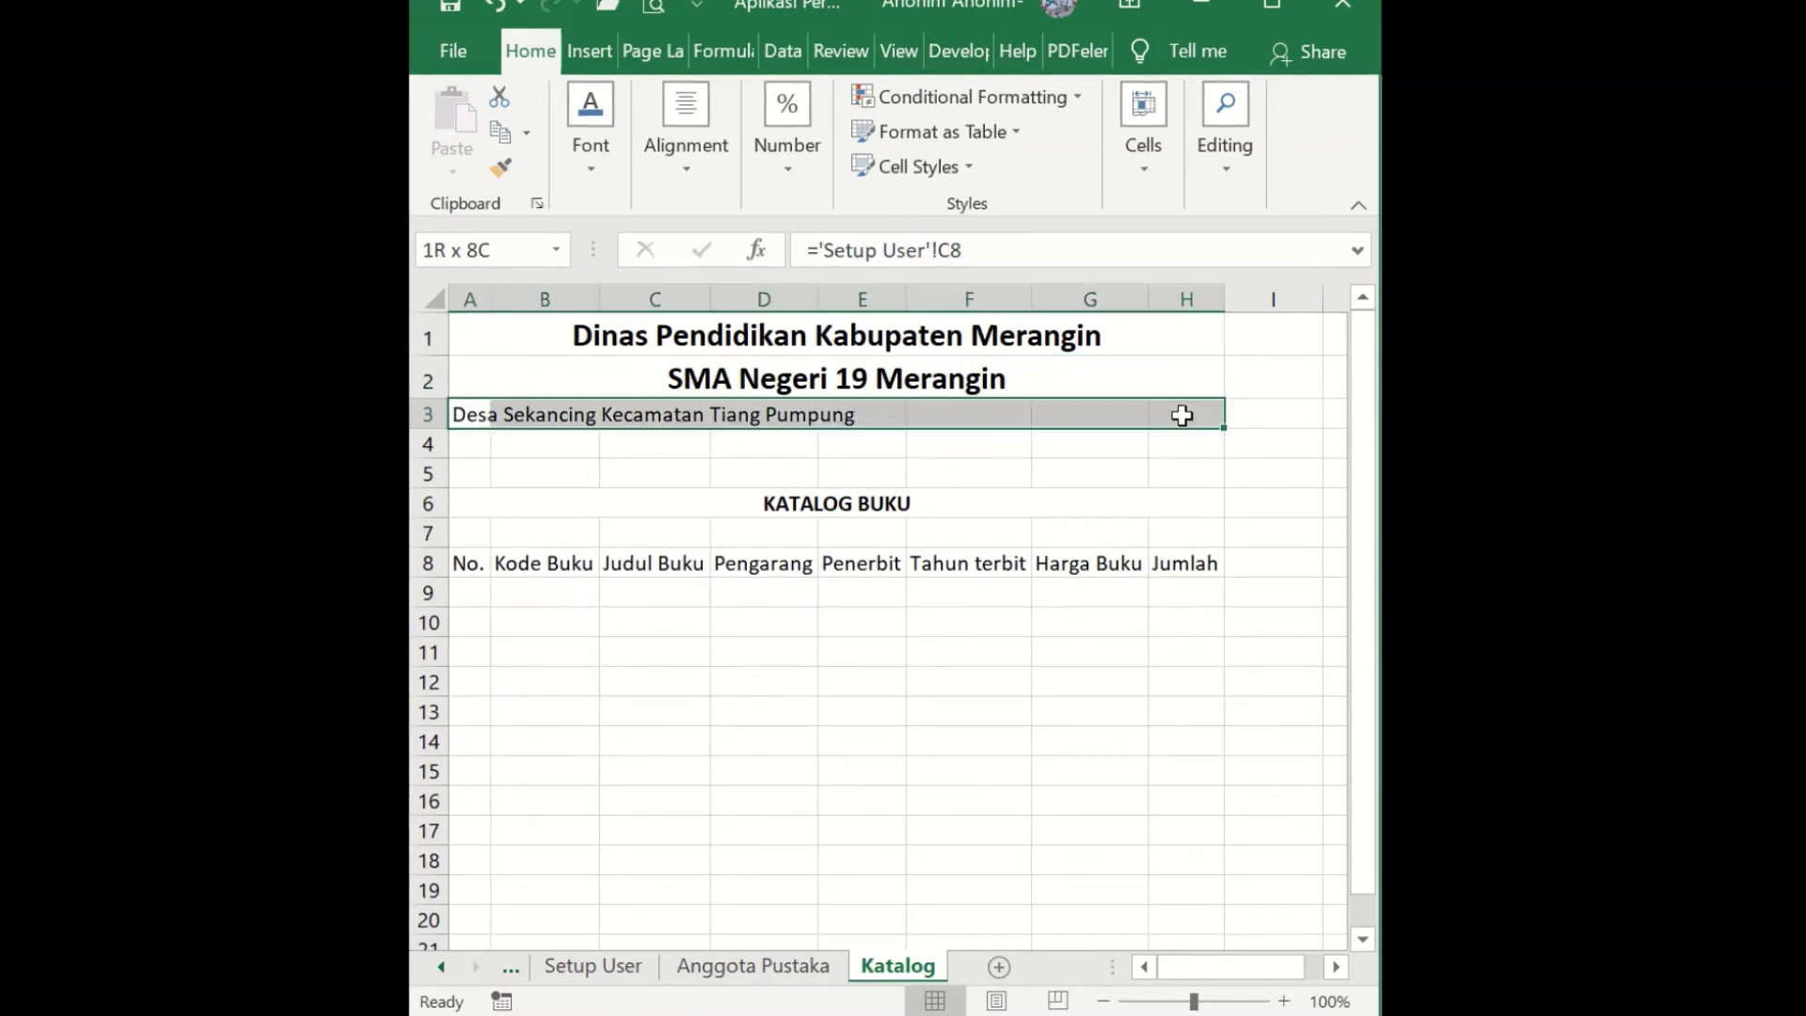
{"action": "right_click", "coordinate": [1183, 417]}
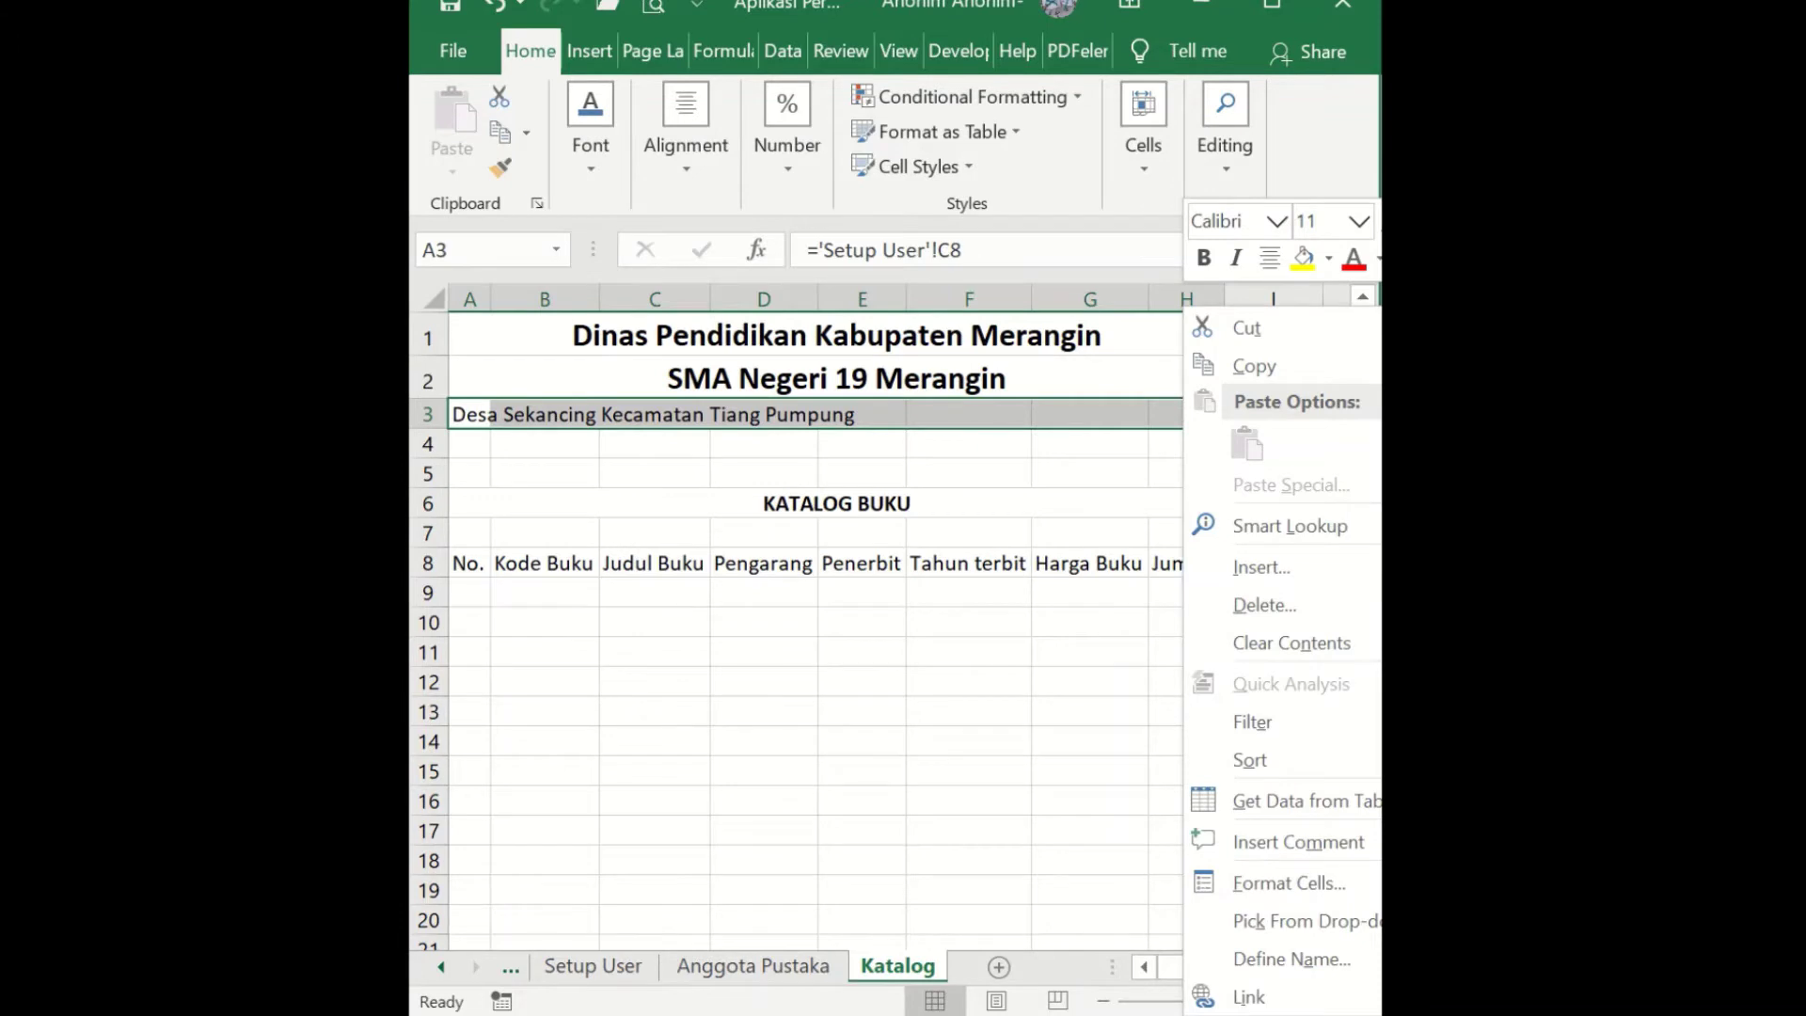
{"action": "left_click", "coordinate": [1270, 258]}
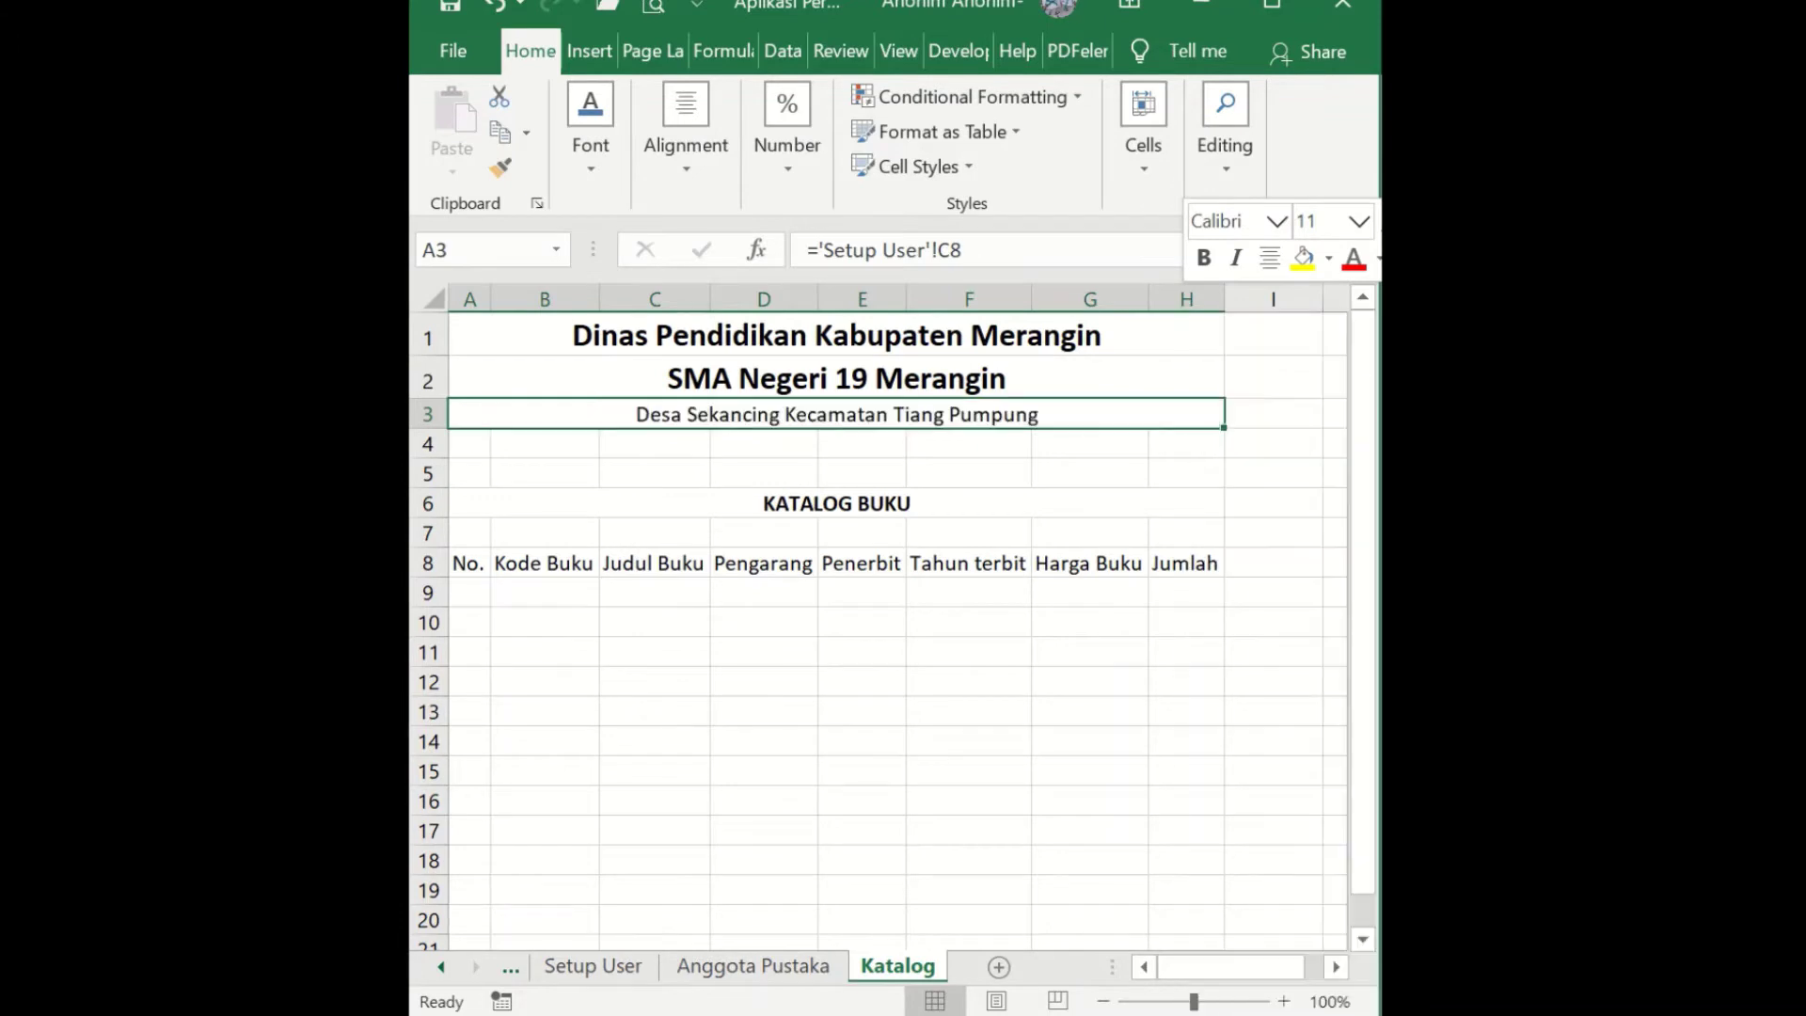
{"action": "left_click", "coordinate": [943, 665]}
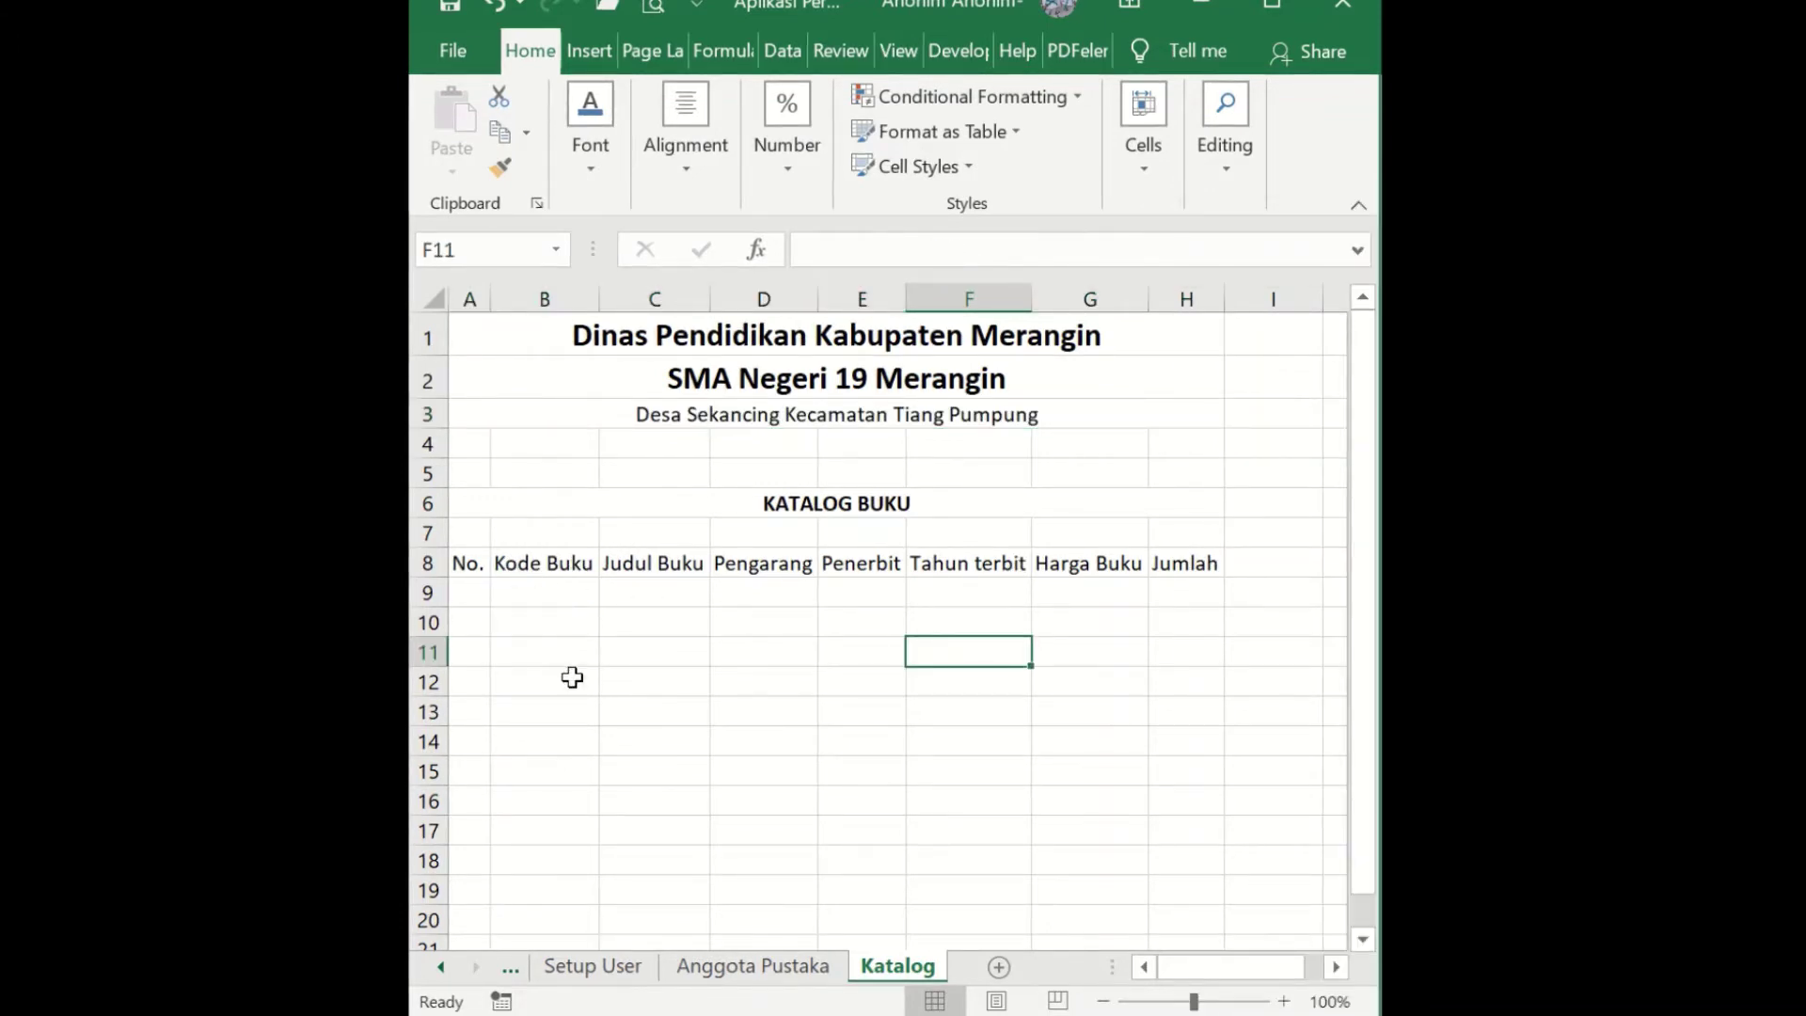
{"action": "left_click", "coordinate": [758, 415]}
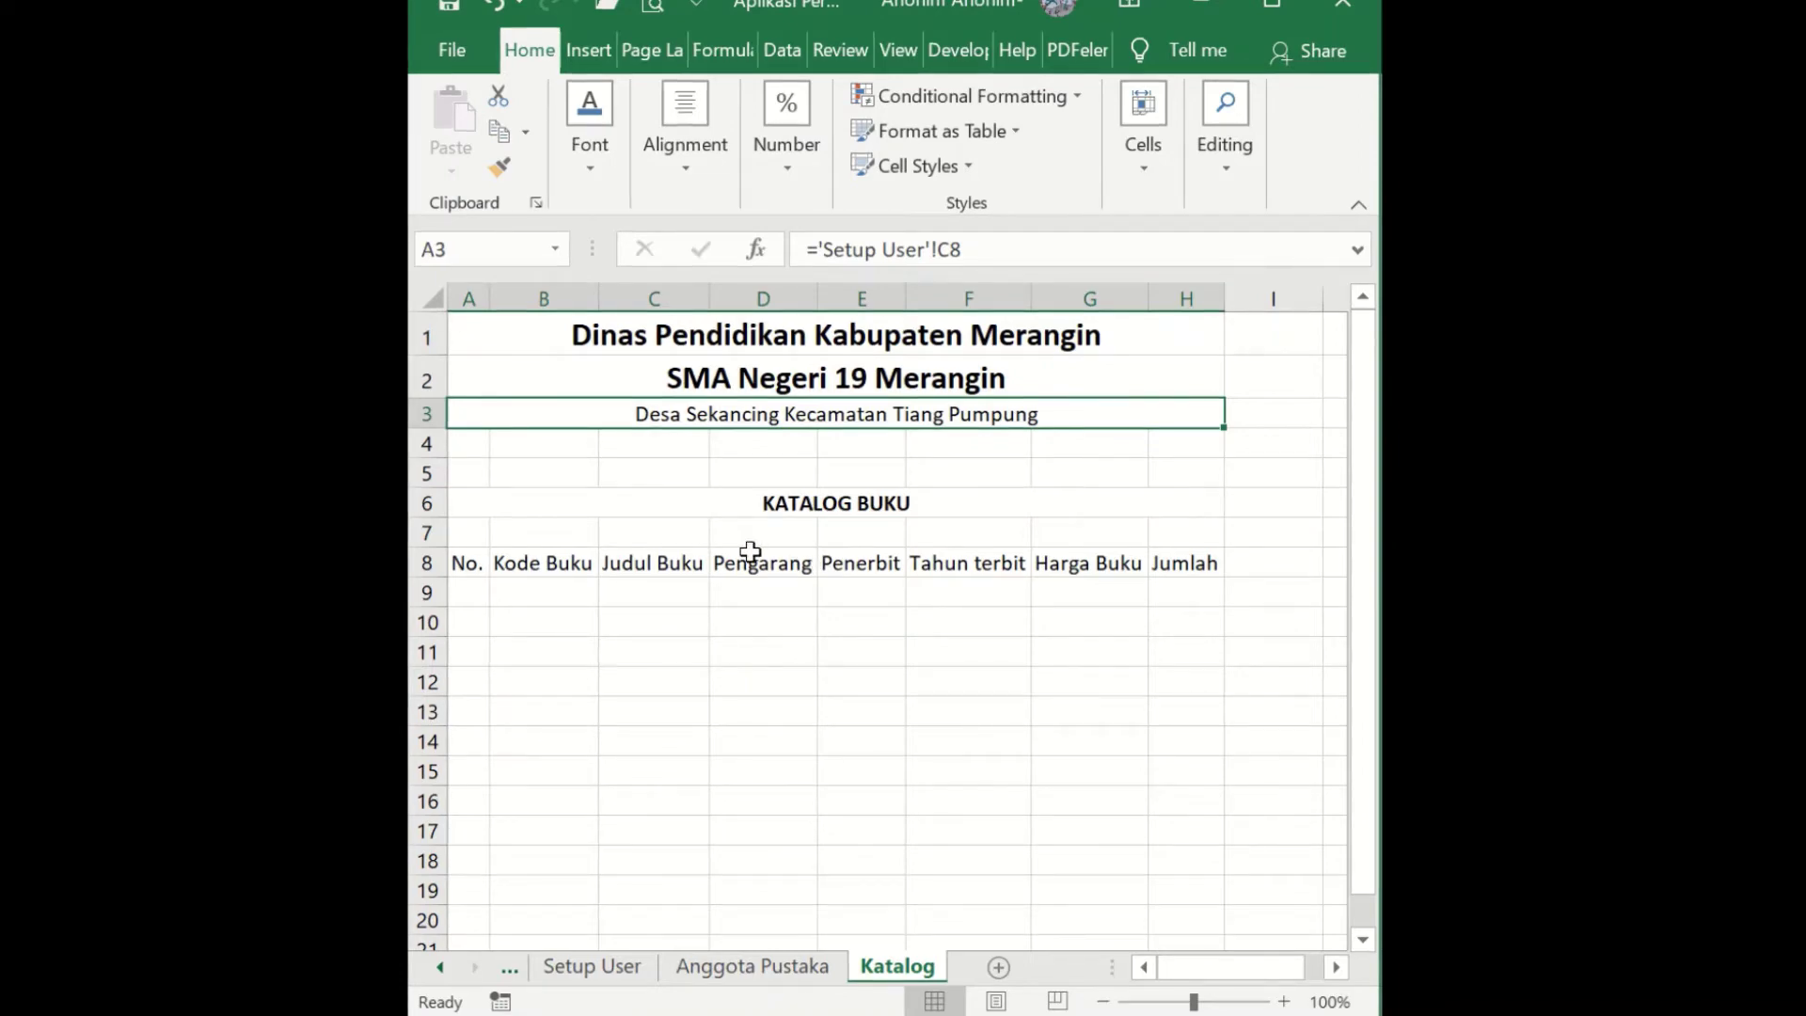
- Shrink the height of blank row 7 between the KATALOG BUKU title and the column headers
{"action": "left_click_drag", "start_coordinate": [442, 520], "coordinate": [440, 528]}
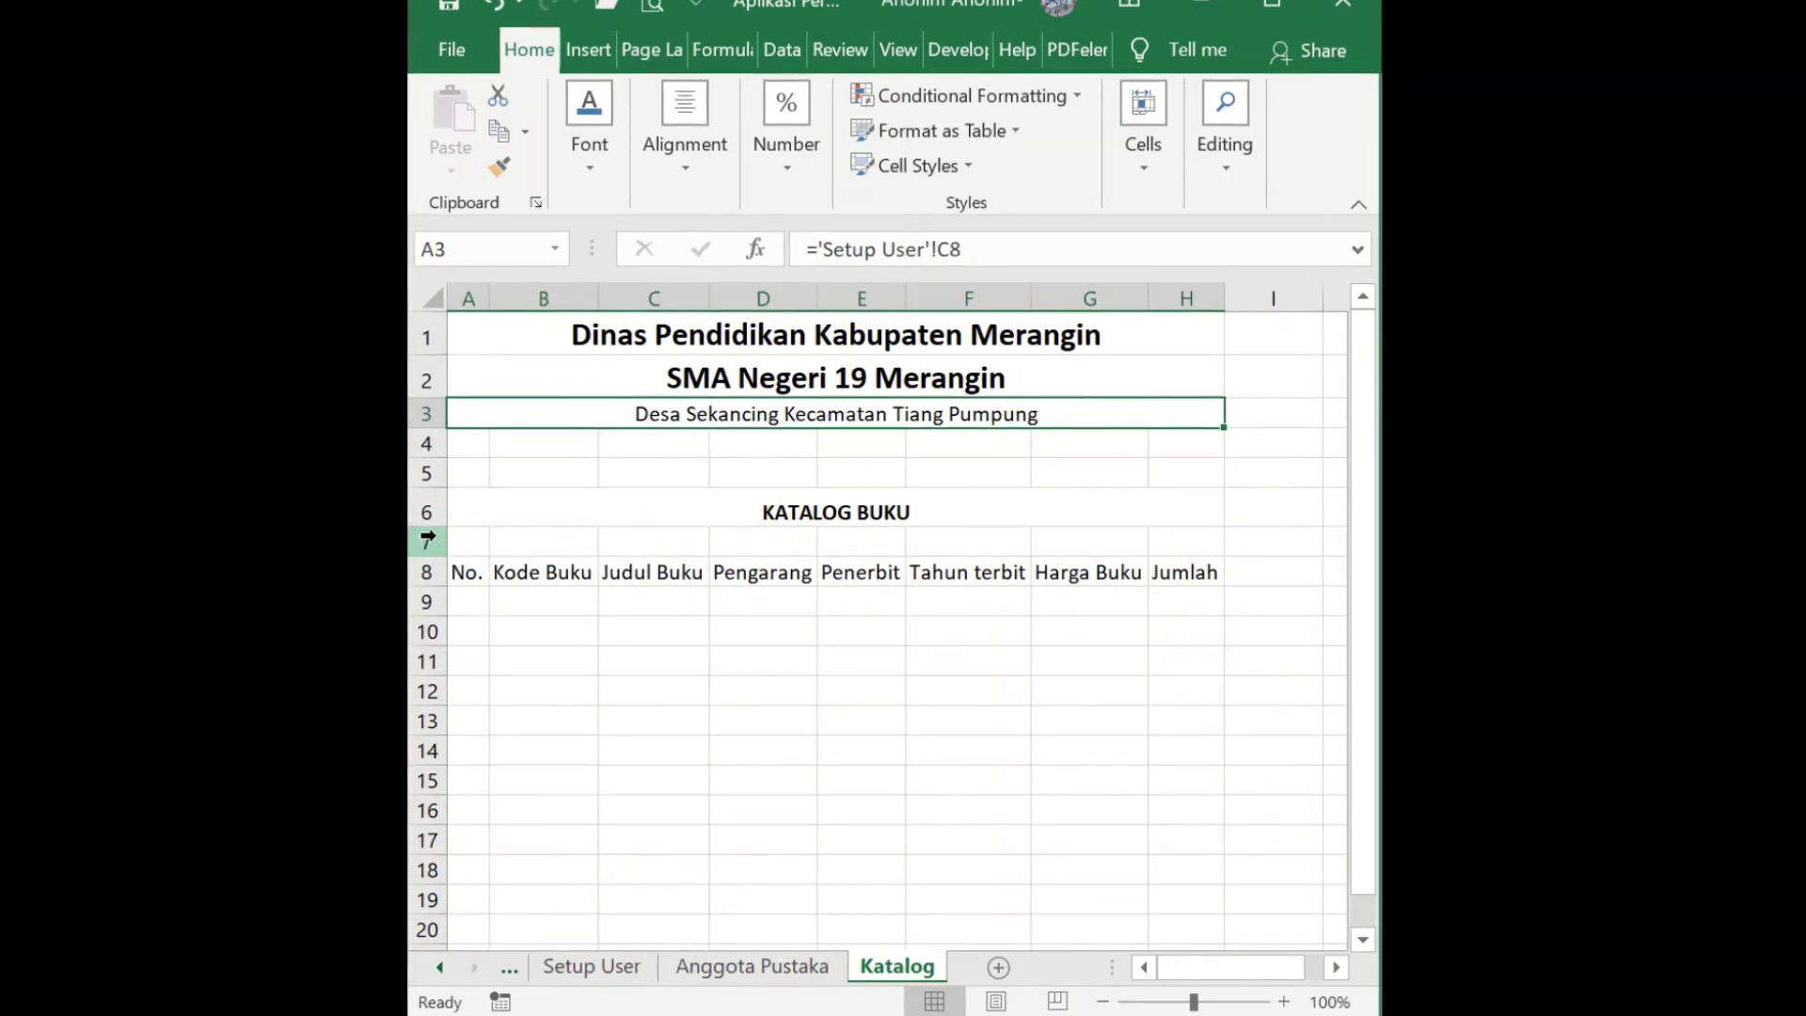
{"action": "key", "text": "ctrl+z"}
{"action": "left_click_drag", "start_coordinate": [437, 553], "coordinate": [436, 530]}
{"action": "left_click", "coordinate": [664, 627]}
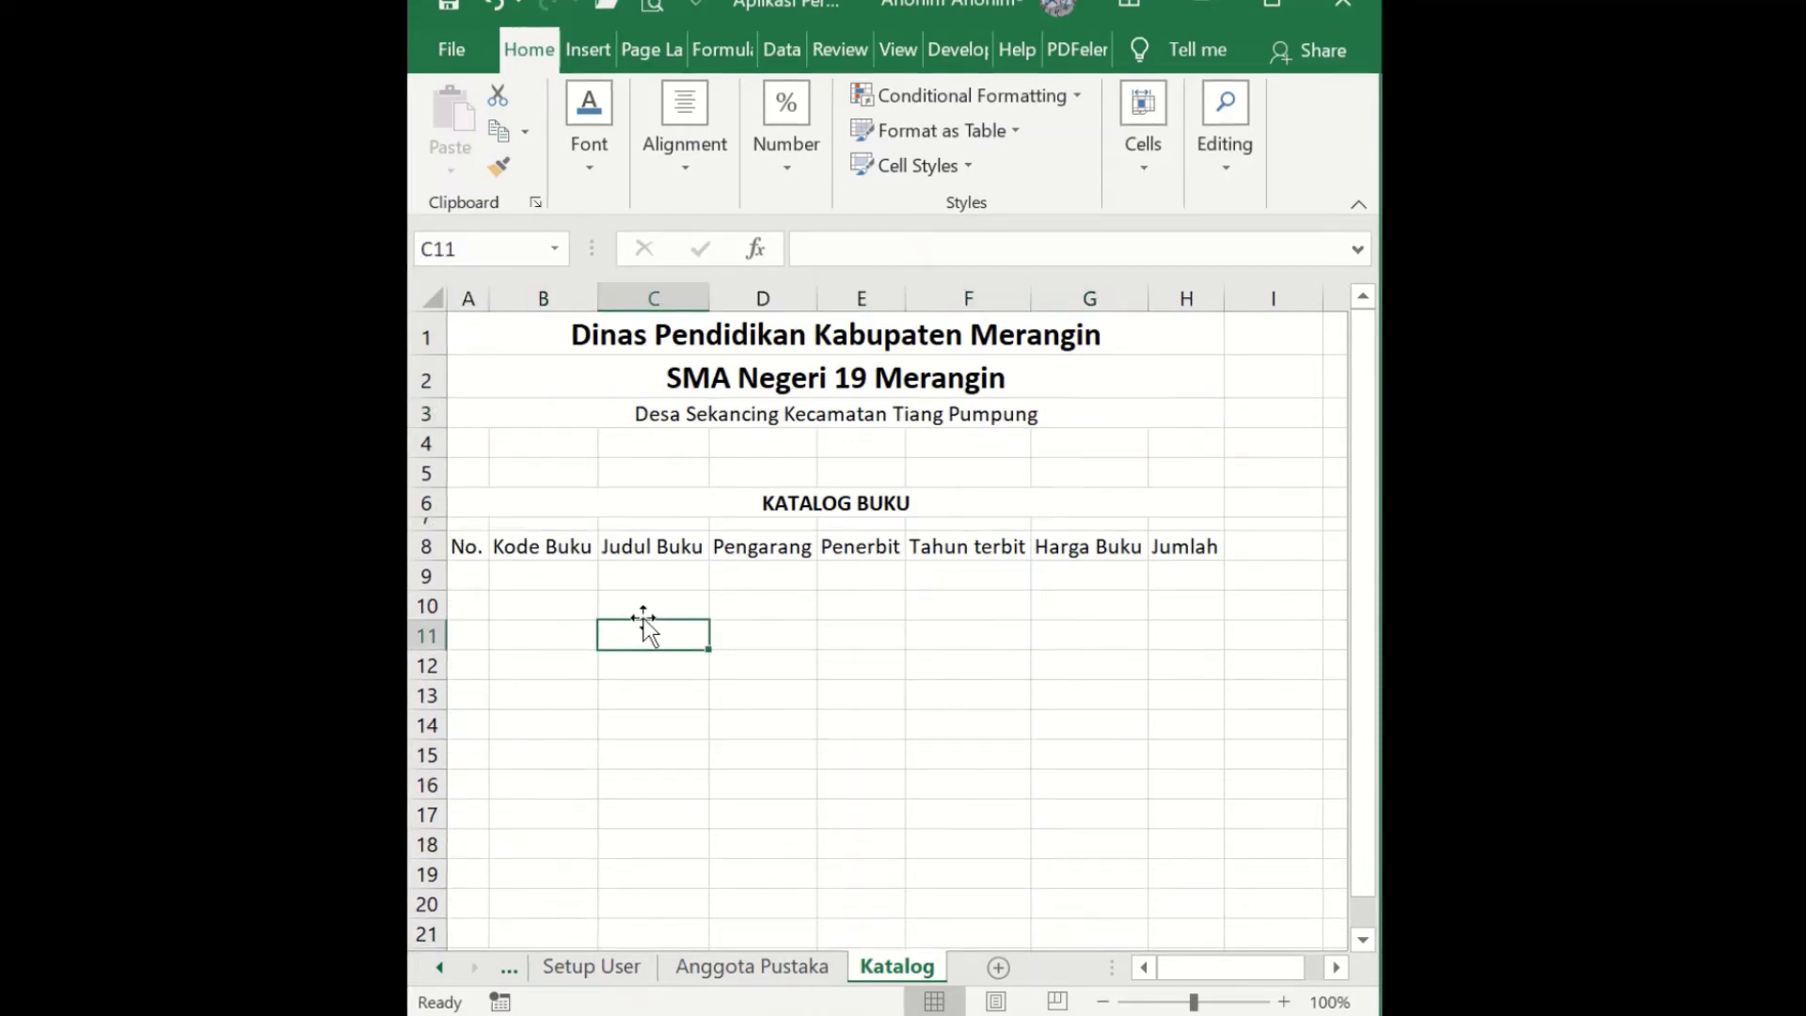
- Number the catalogue rows from 1 to 1000 under the No. header, filling the series from A9 to A1008
{"action": "left_click", "coordinate": [467, 577]}
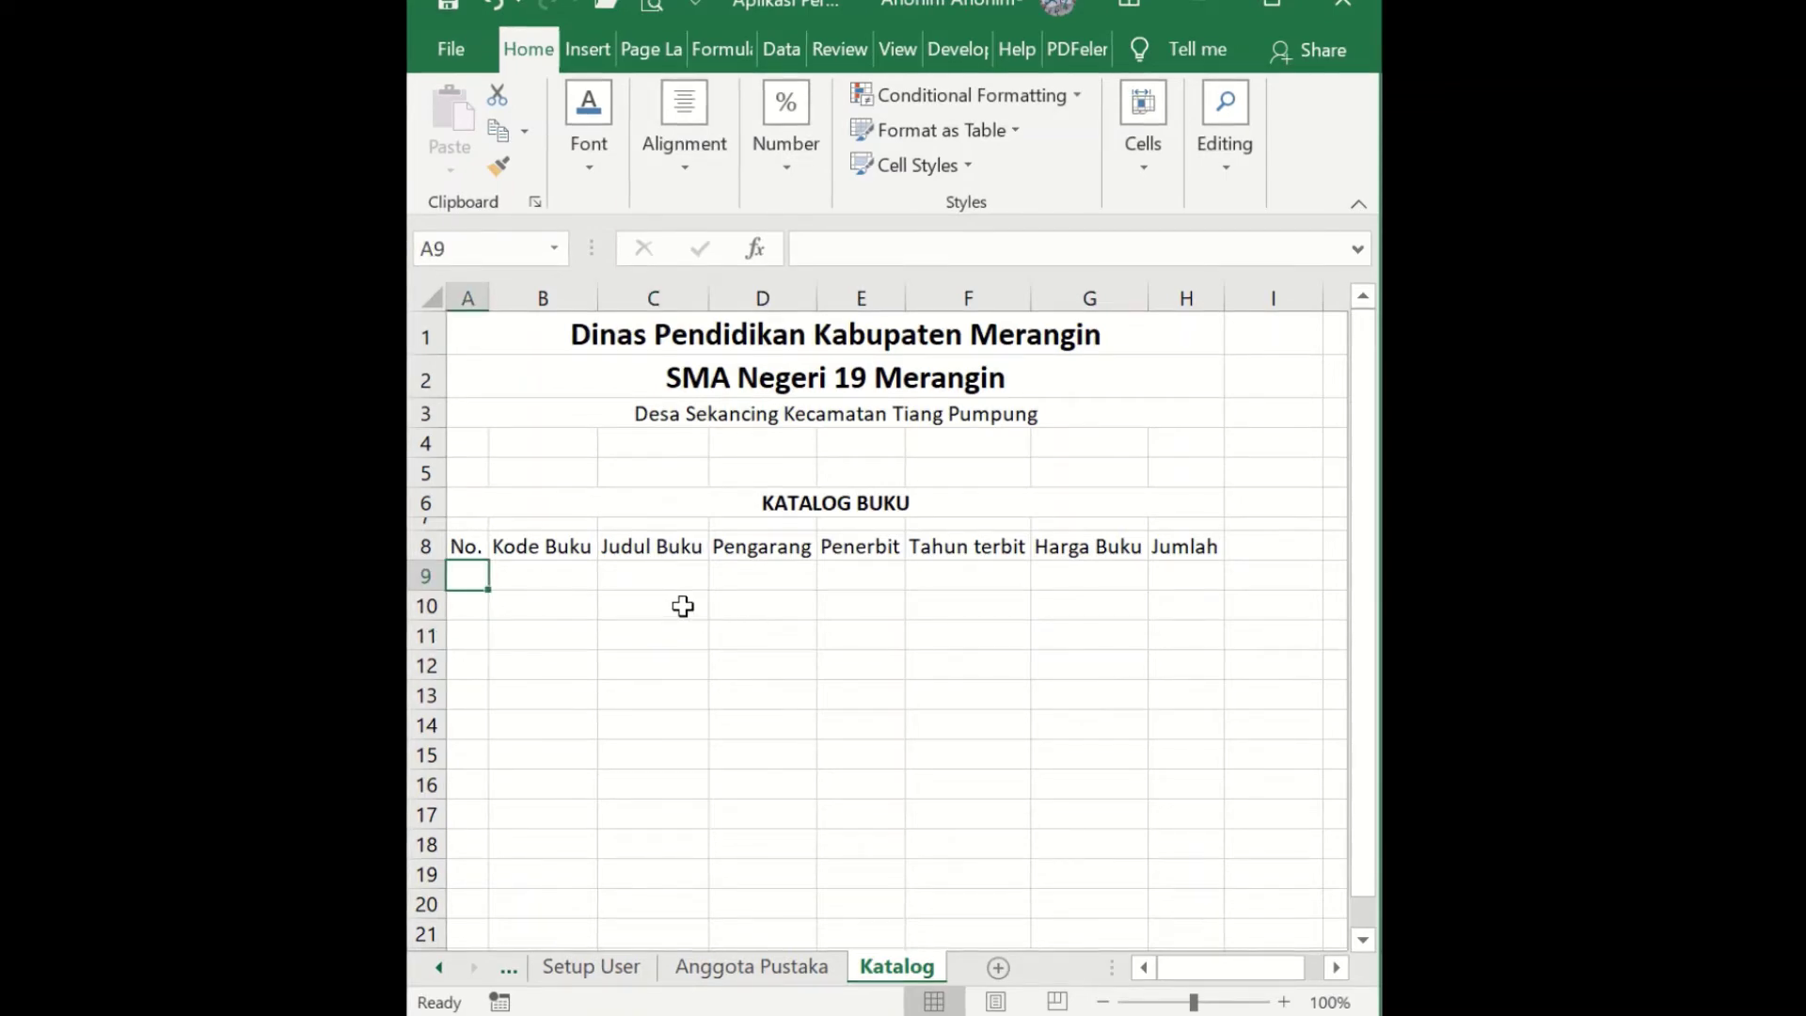
{"action": "type", "text": "1"}
{"action": "key", "text": "Return"}
{"action": "type", "text": "2"}
{"action": "key", "text": "Return"}
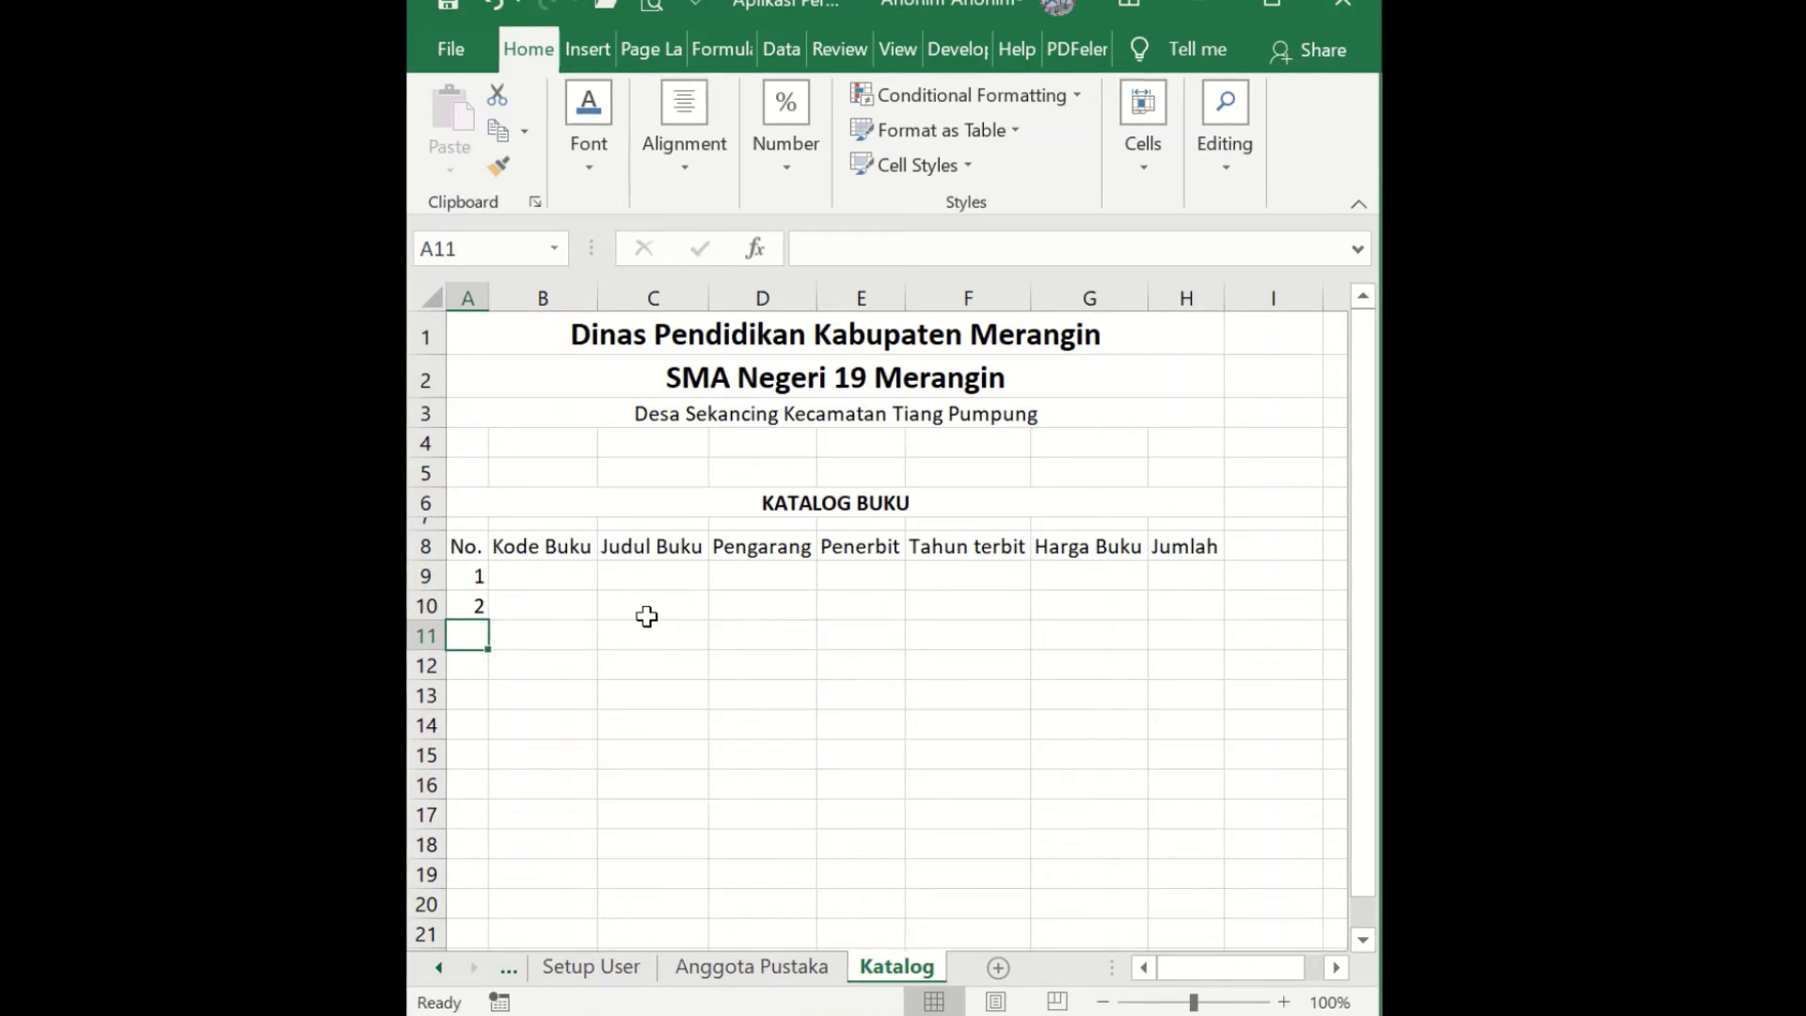
{"action": "left_click_drag", "start_coordinate": [477, 573], "coordinate": [495, 903]}
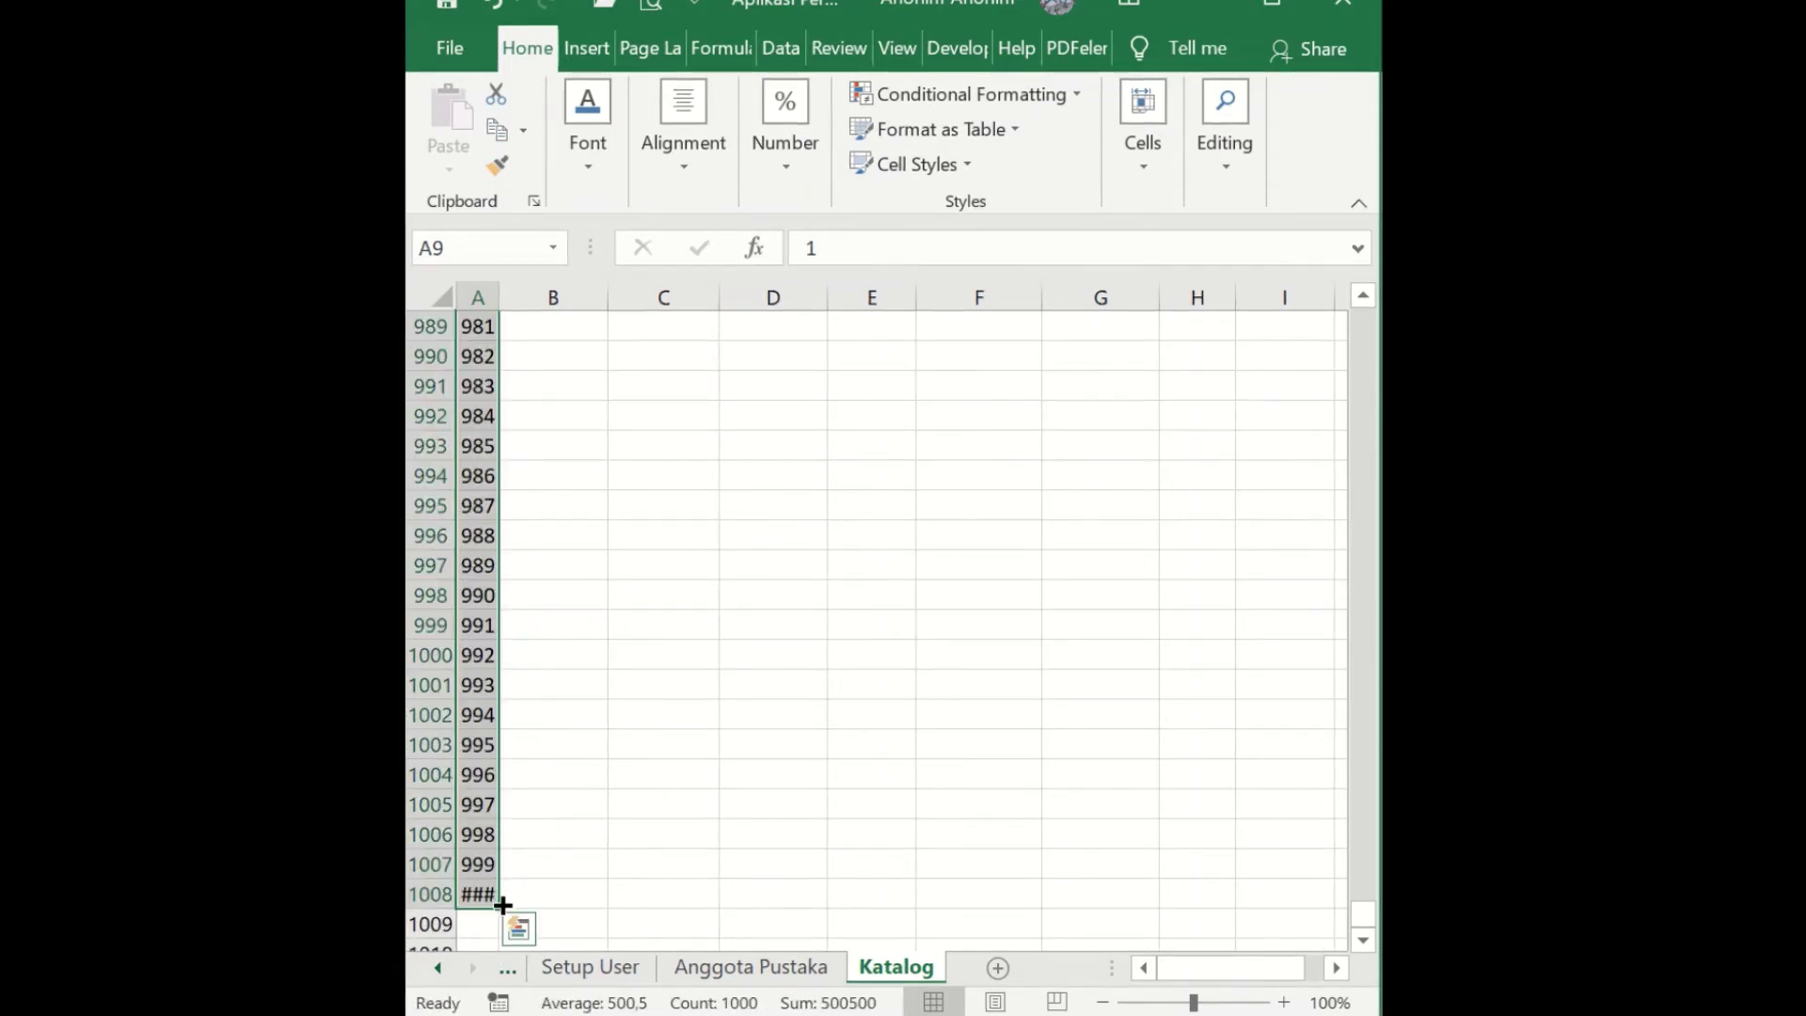
- Autofit the width of column A to its row numbers and return to the header row
{"action": "double_click", "coordinate": [503, 295]}
{"action": "key", "text": "ctrl+Home"}
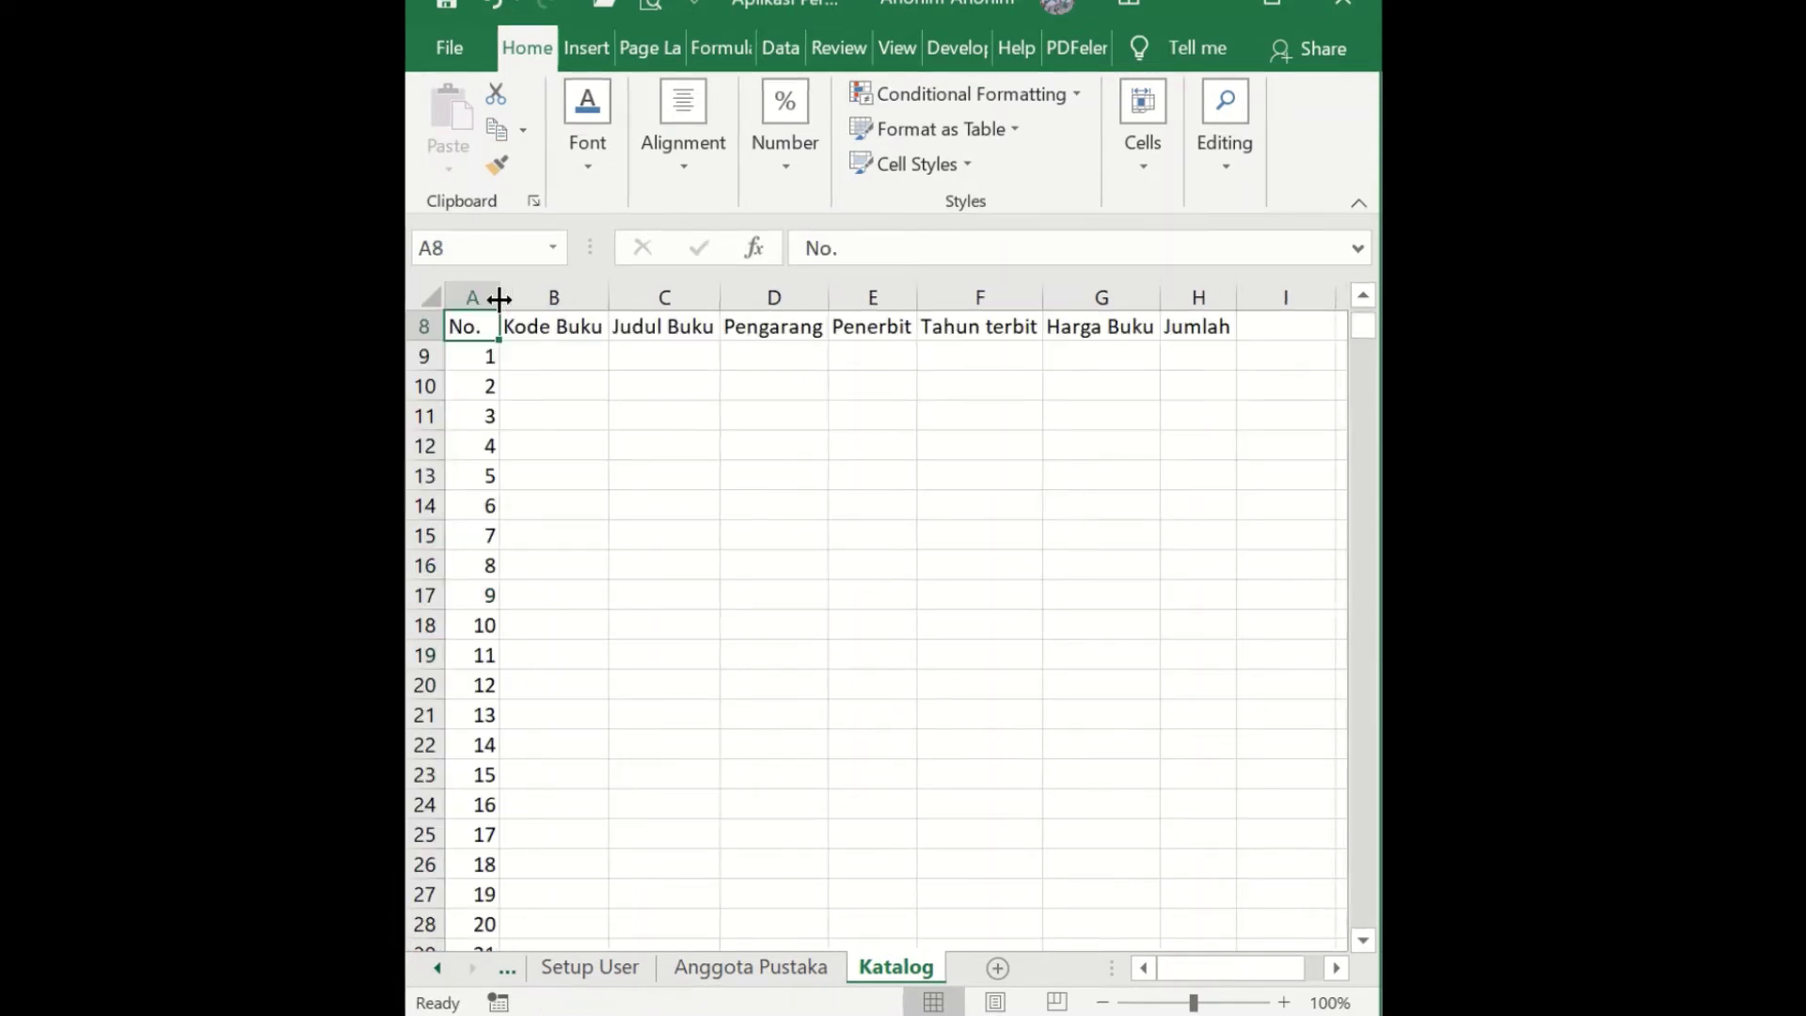
{"action": "key", "text": "Down"}
{"action": "key", "text": "Right"}
{"action": "key", "text": "Up"}
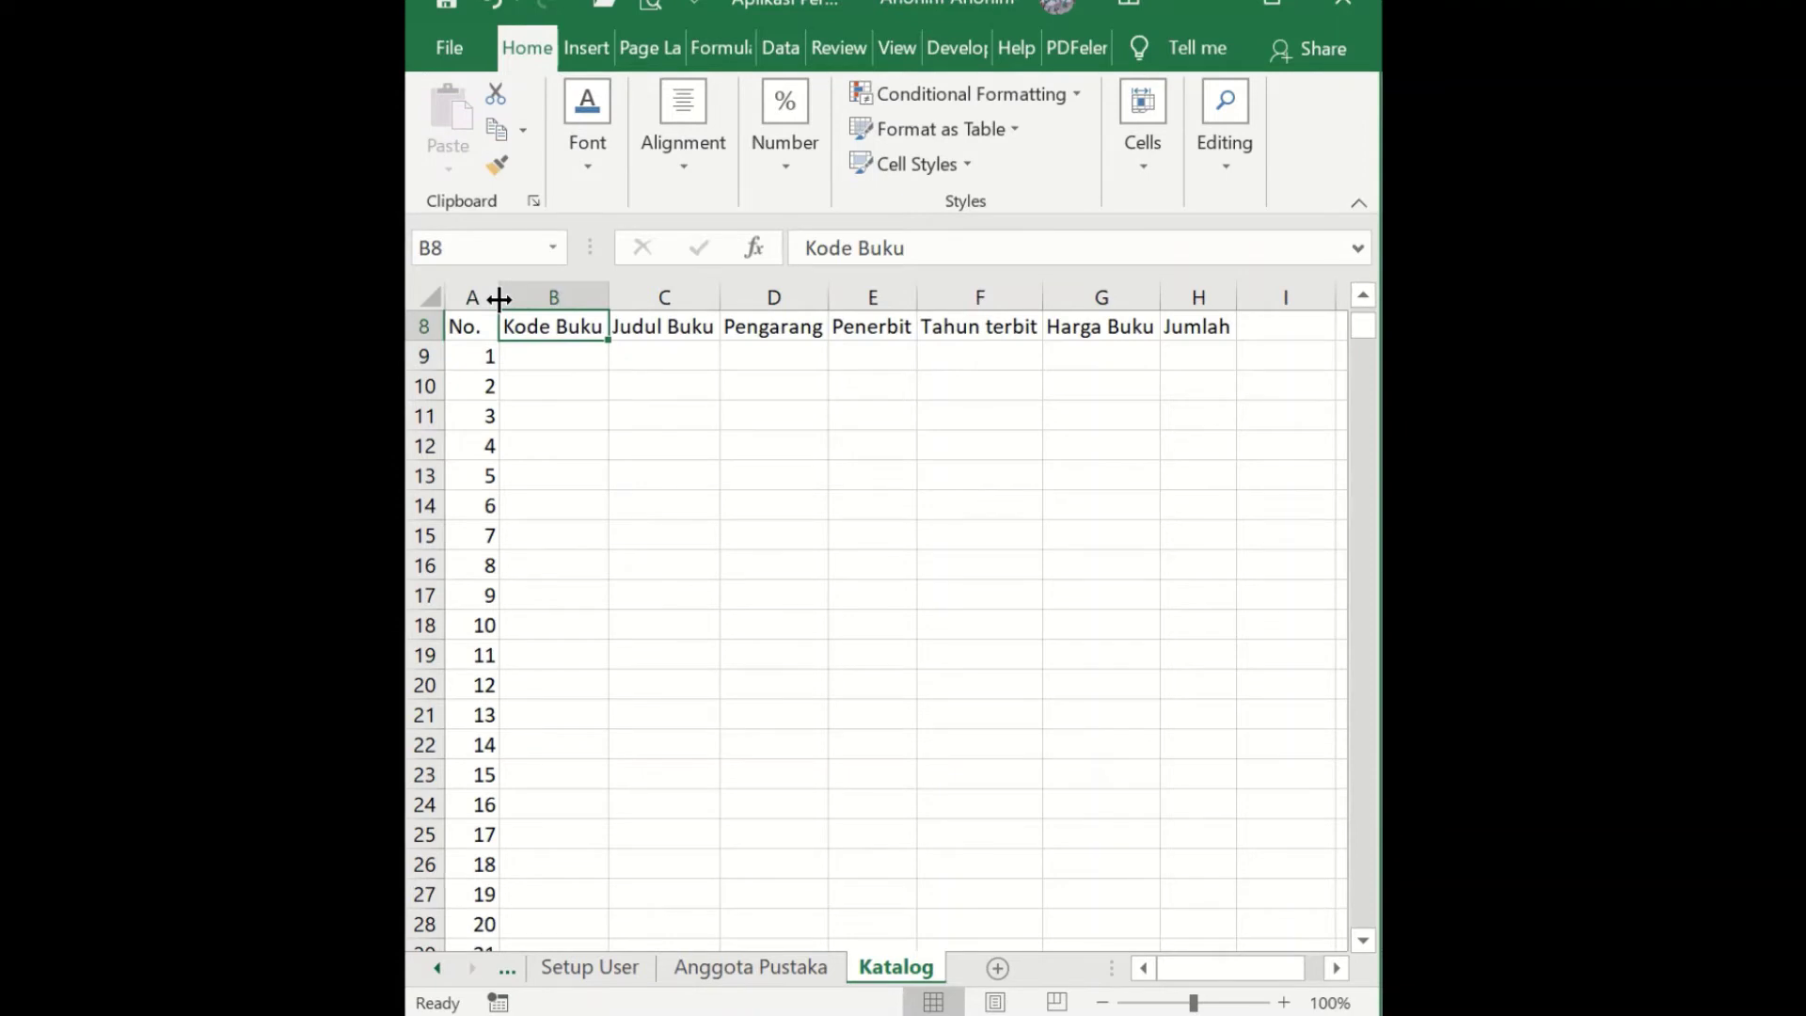
{"action": "key", "text": "Left"}
{"action": "scroll", "coordinate": [465, 531], "scroll_direction": "up", "scroll_amount": 3}
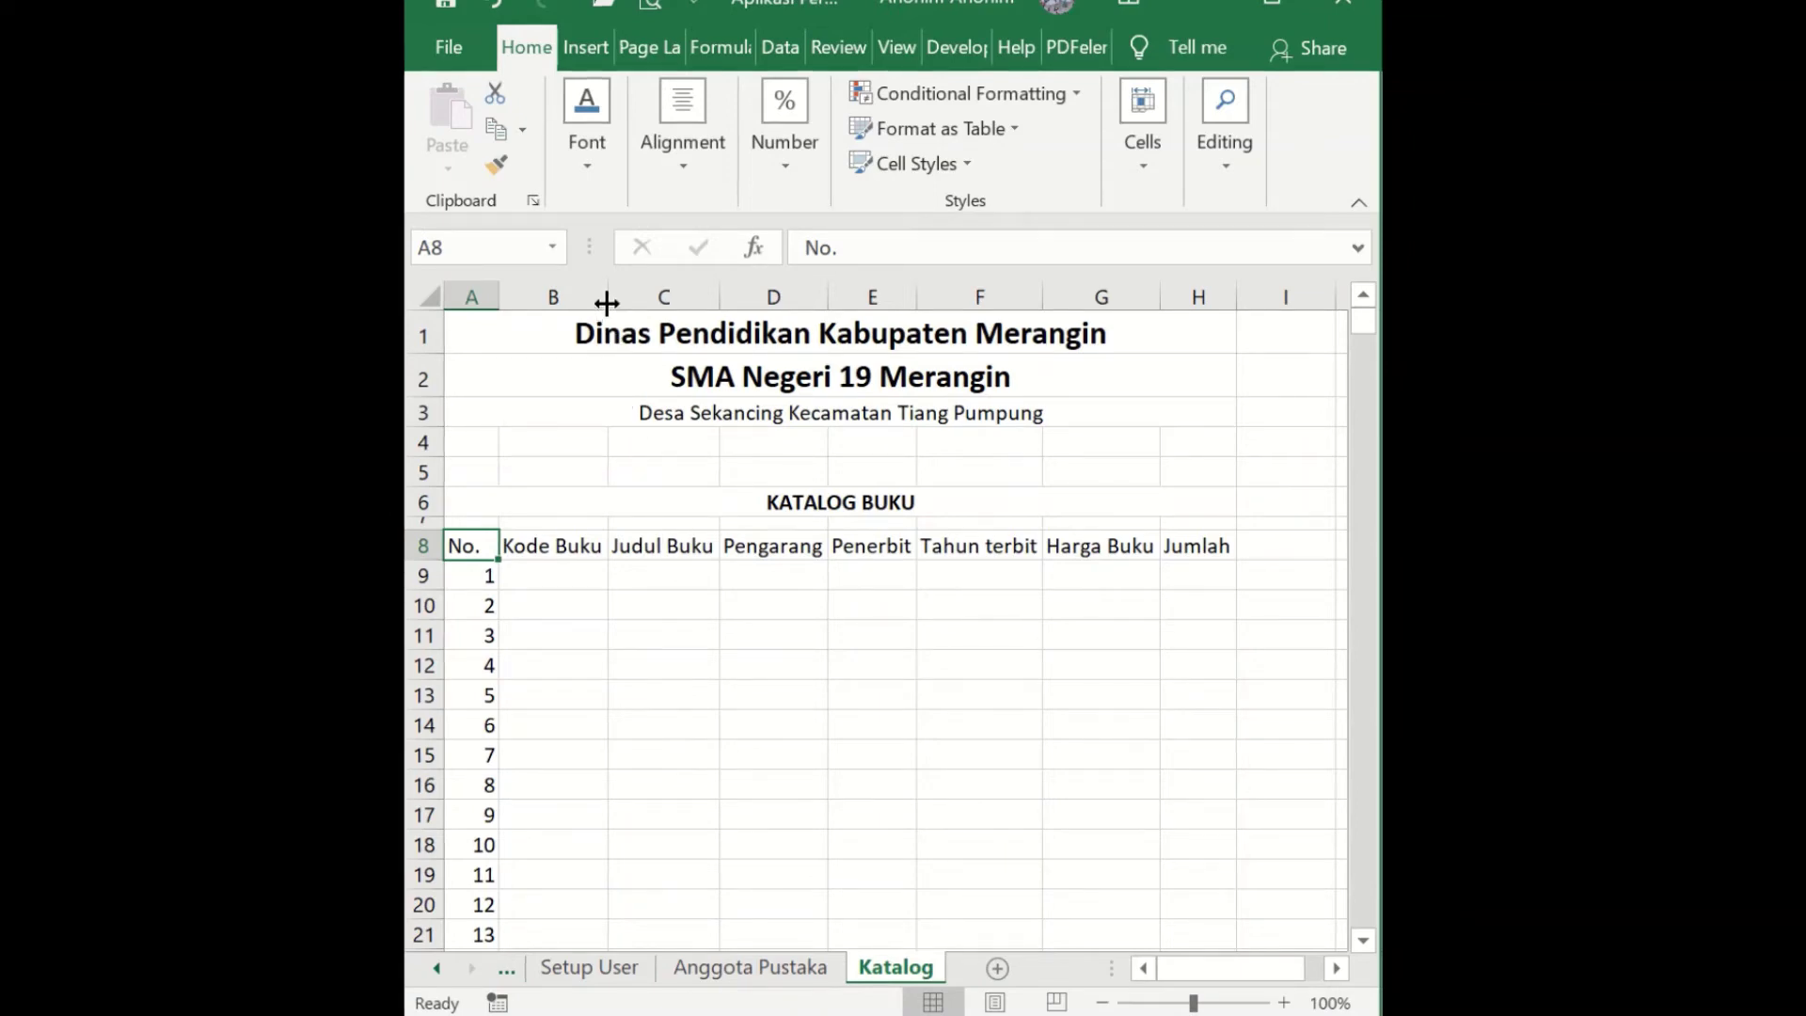
- Widen the Kode Buku through Harga Buku columns, giving Judul Buku the most space
{"action": "left_click_drag", "start_coordinate": [604, 302], "coordinate": [627, 302]}
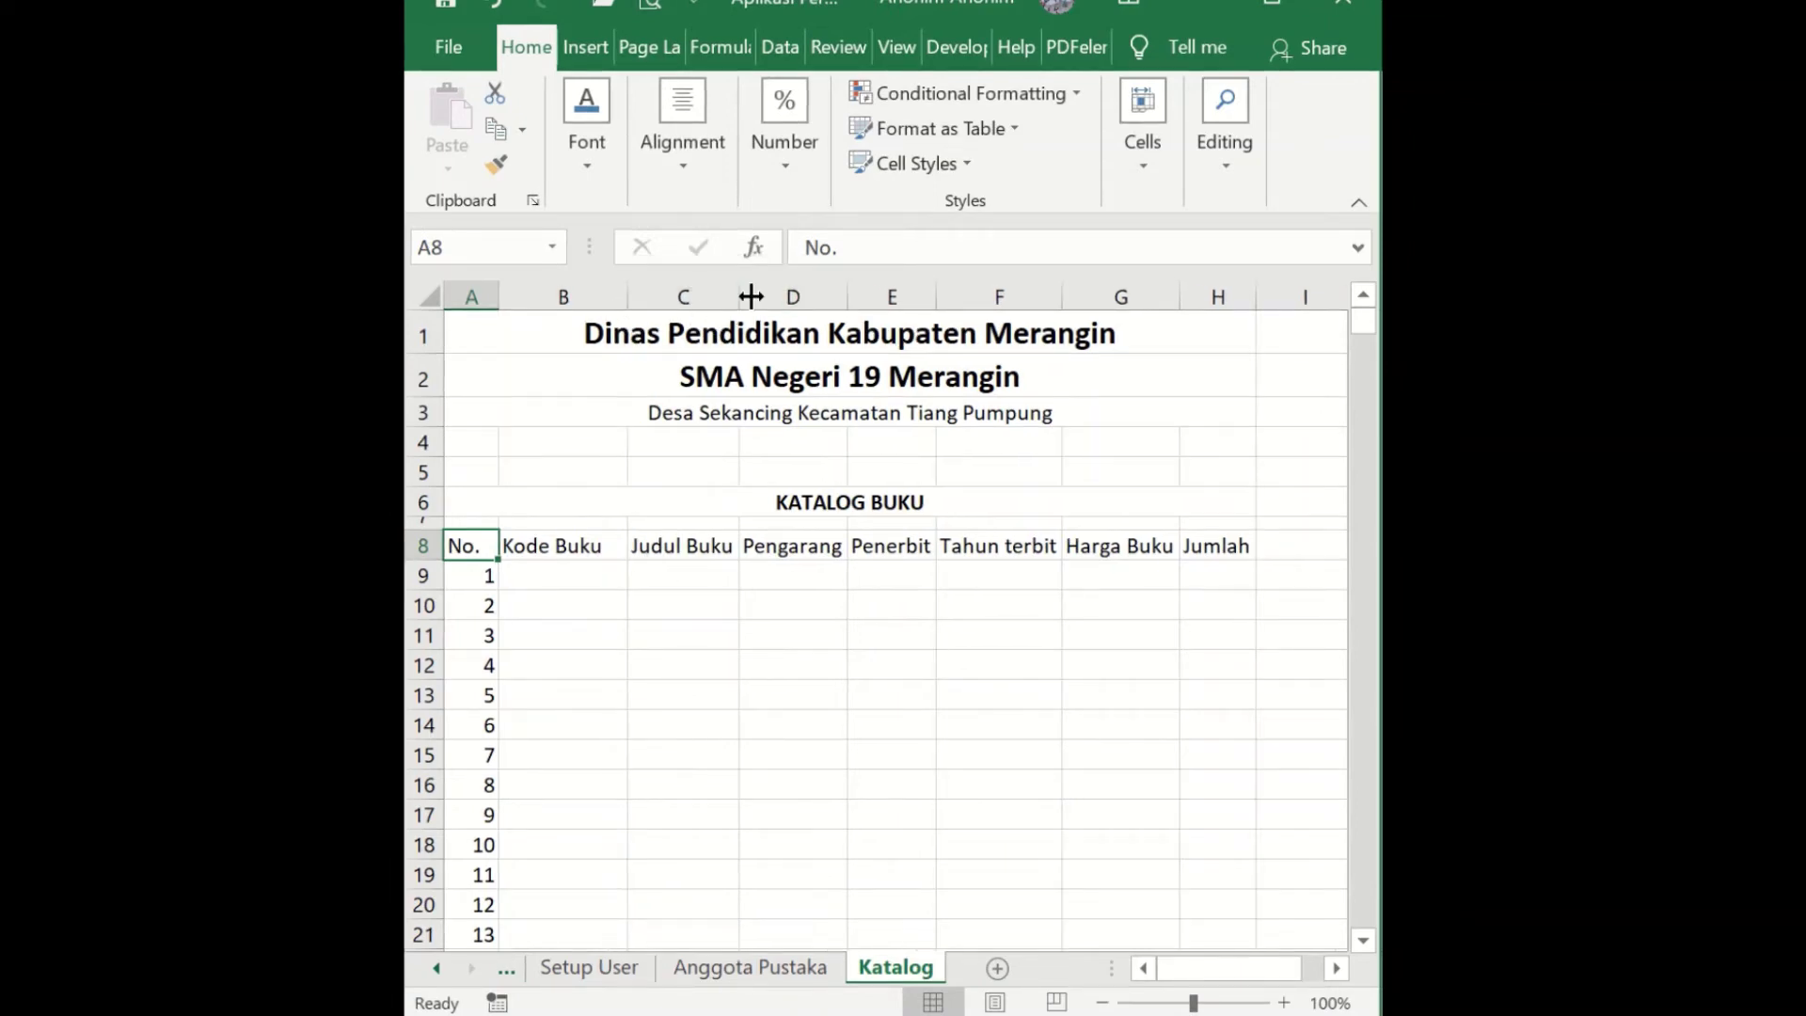
{"action": "left_click_drag", "start_coordinate": [751, 296], "coordinate": [946, 296]}
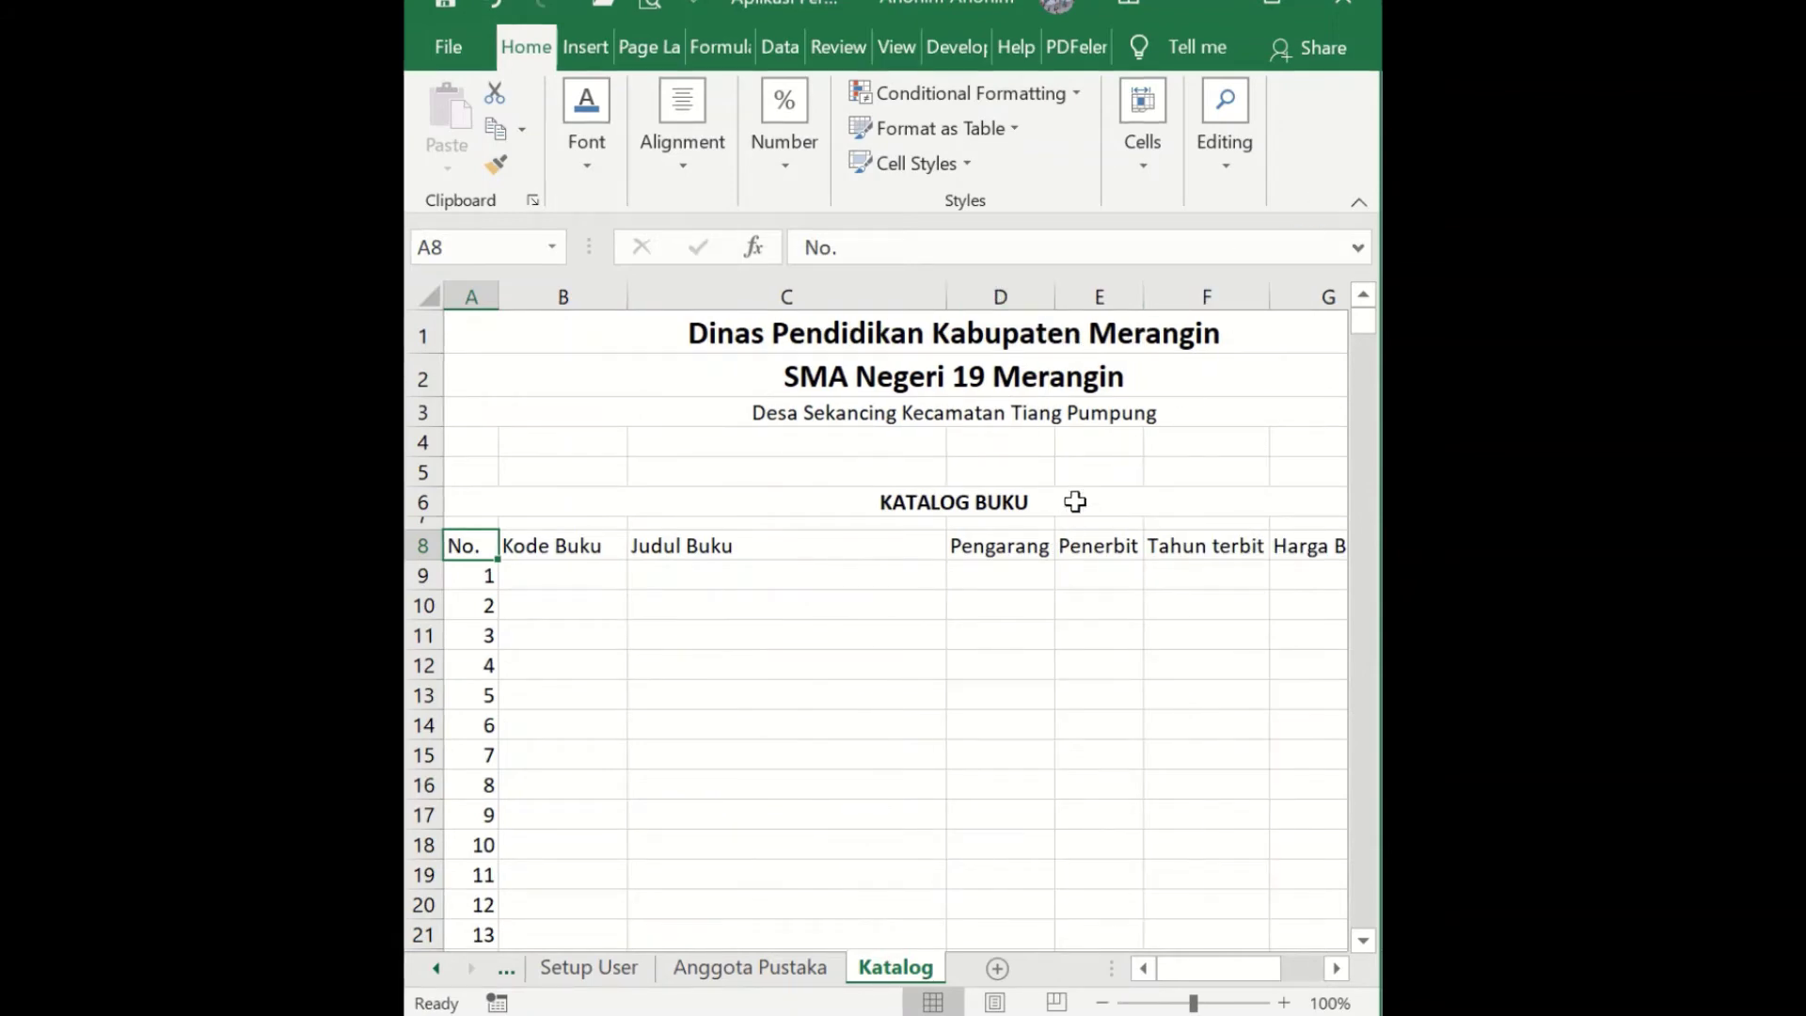
{"action": "left_click_drag", "start_coordinate": [1059, 302], "coordinate": [1202, 299]}
{"action": "left_click_drag", "start_coordinate": [1189, 970], "coordinate": [1251, 970]}
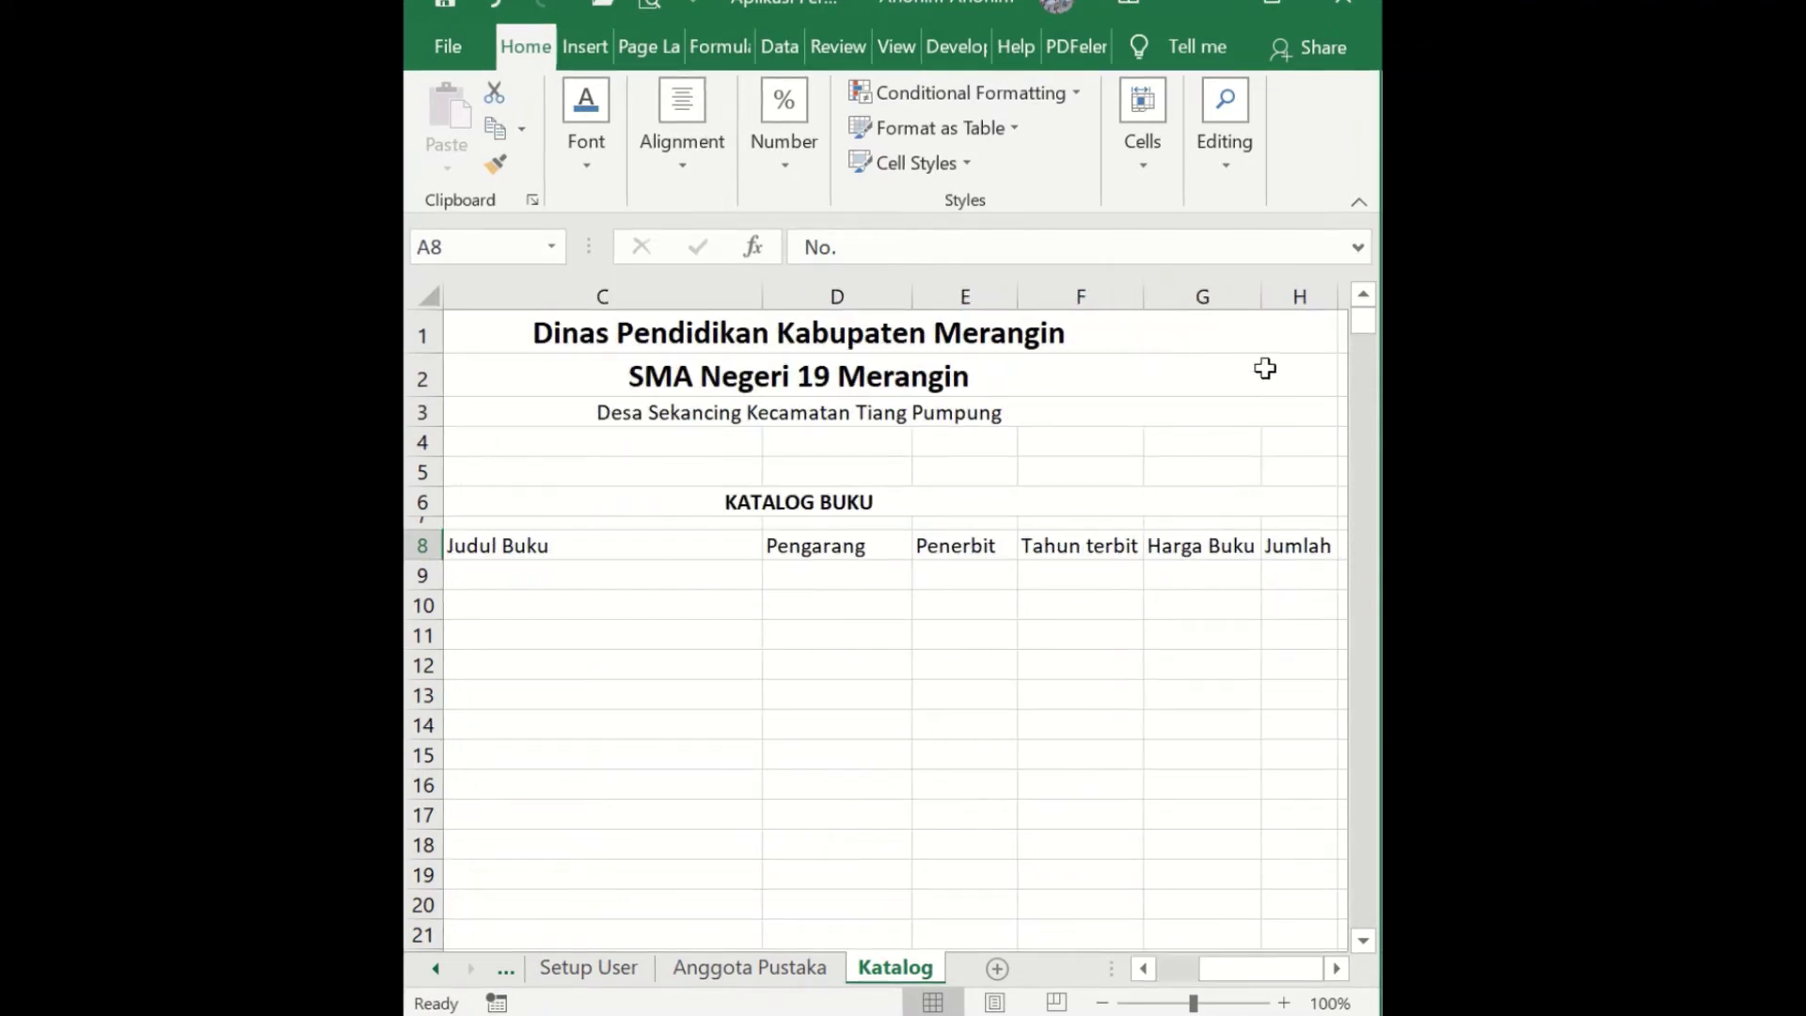
{"action": "left_click_drag", "start_coordinate": [1142, 292], "coordinate": [1155, 294]}
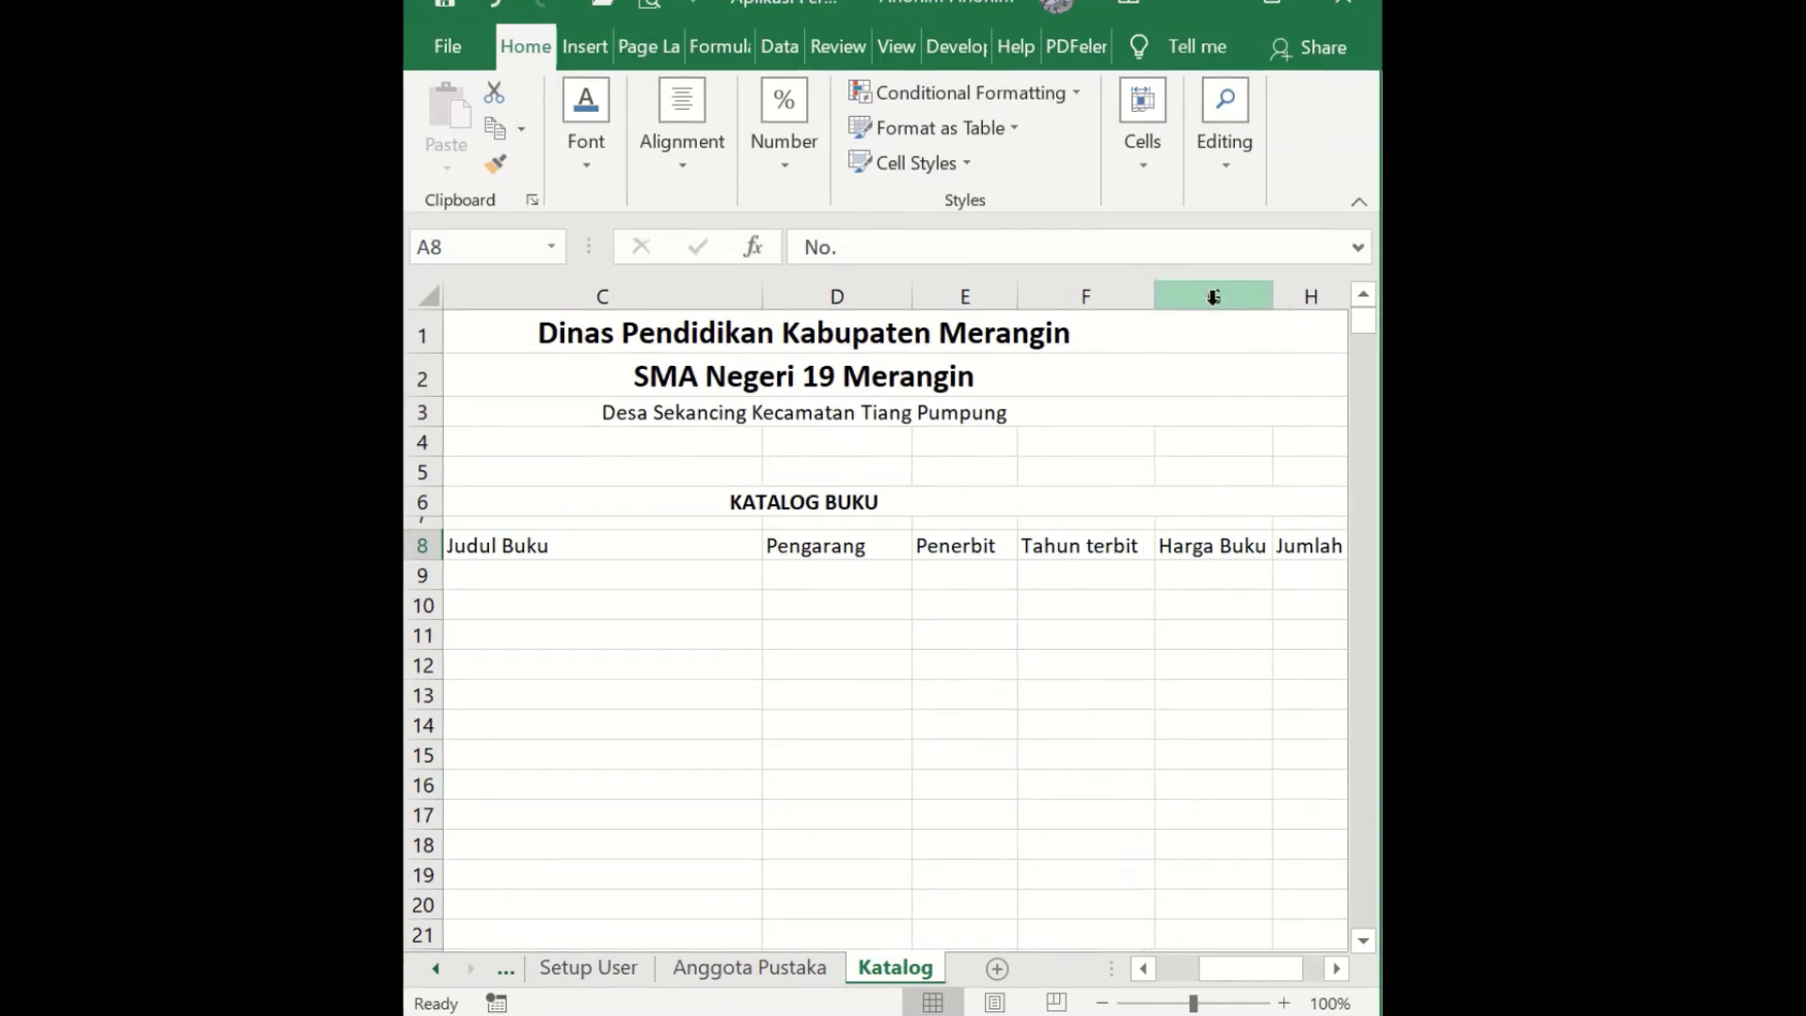
{"action": "left_click_drag", "start_coordinate": [1266, 302], "coordinate": [1278, 302]}
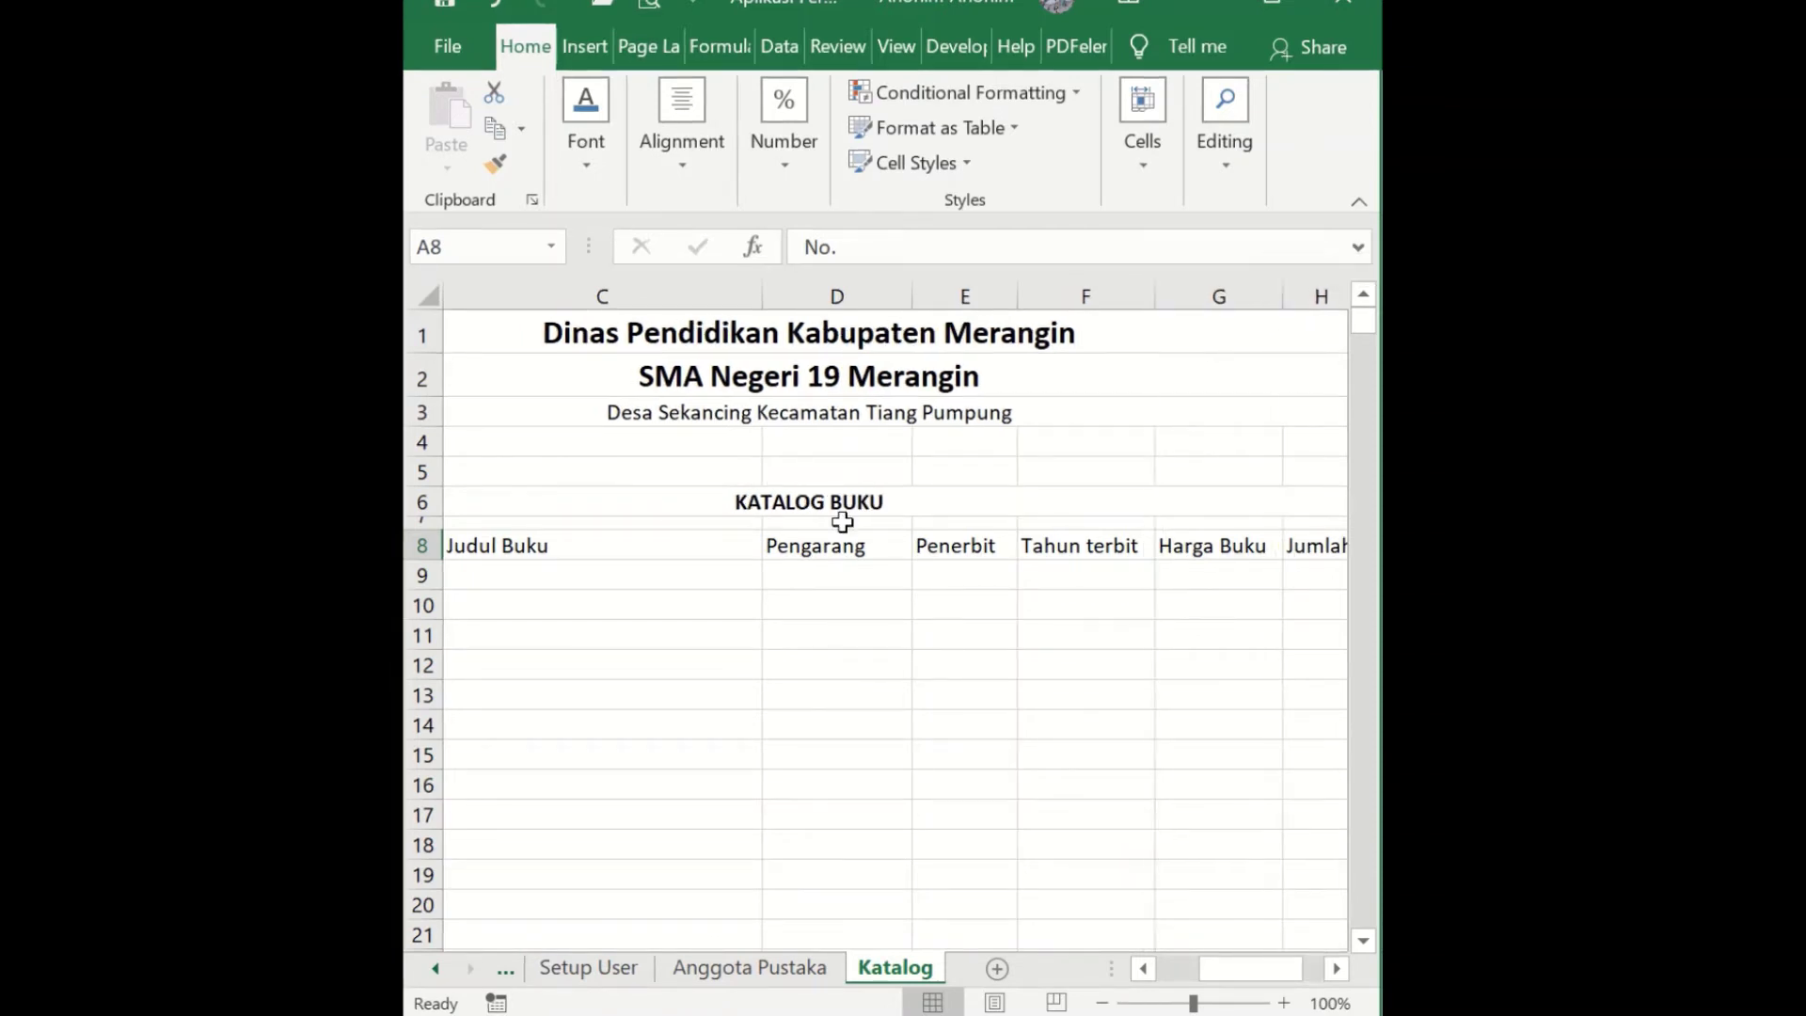
{"action": "left_click", "coordinate": [650, 548]}
{"action": "key", "text": "Home"}
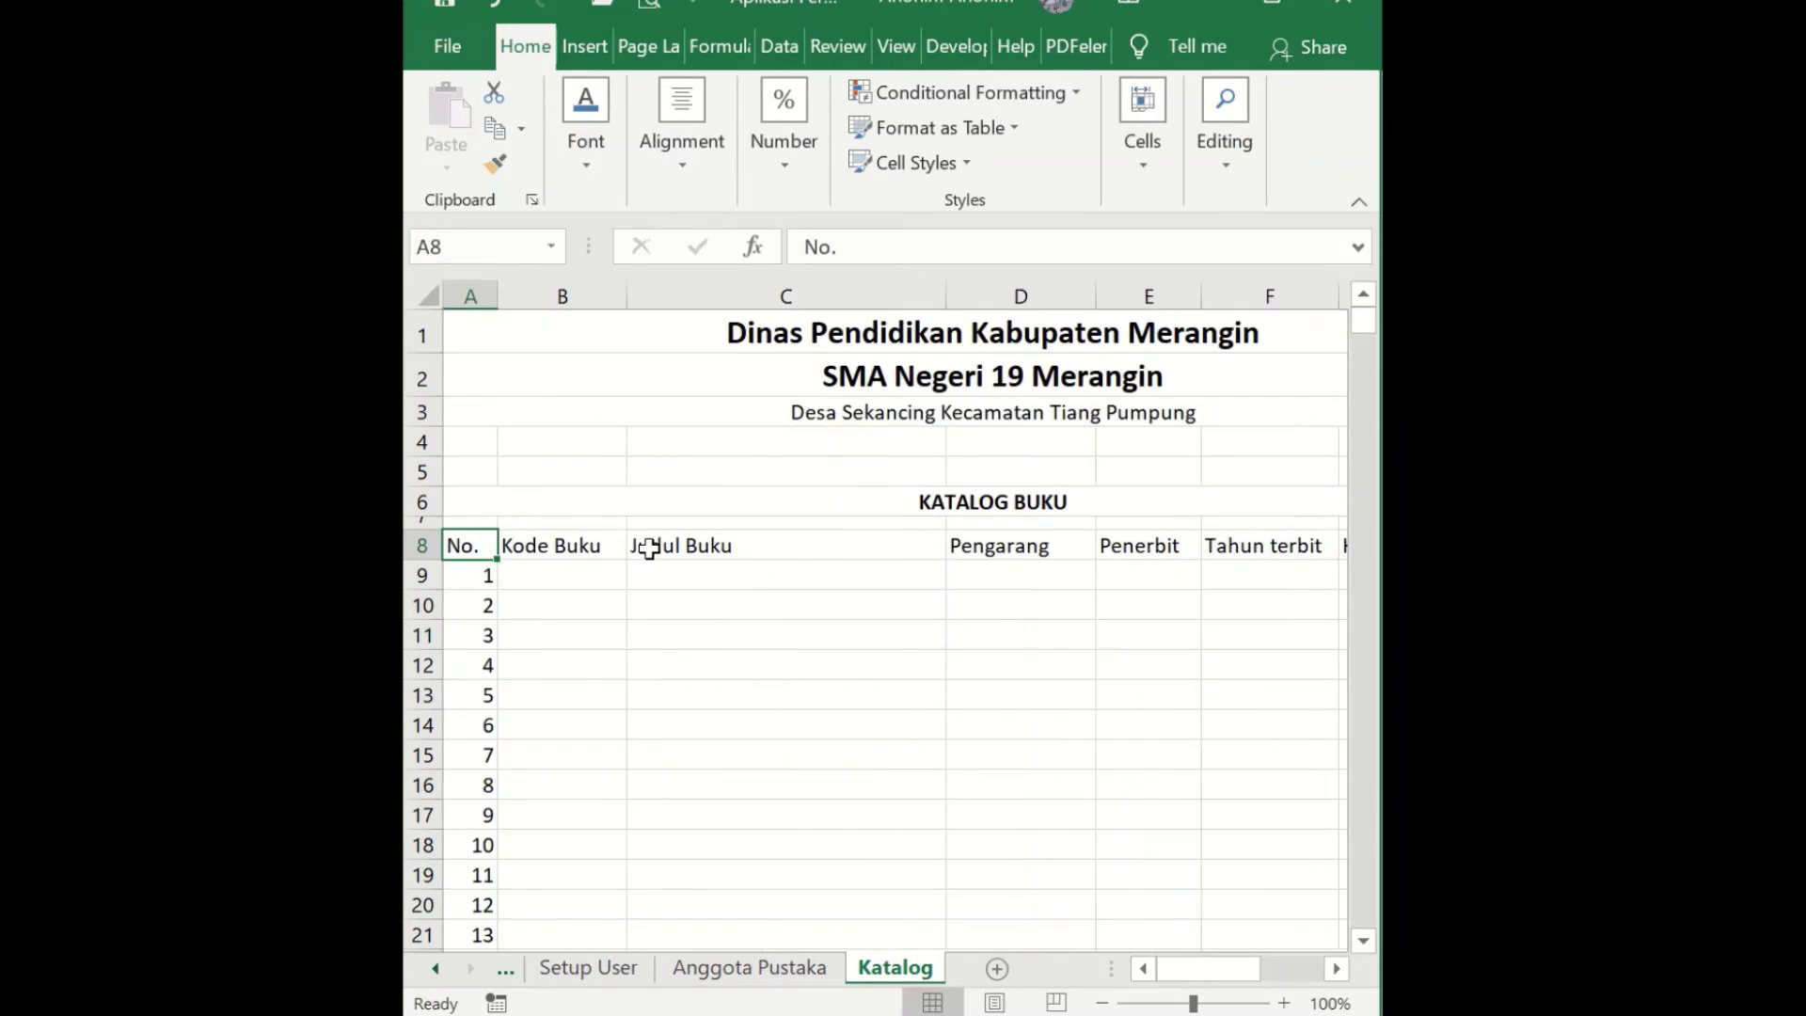
{"action": "key", "text": "shift+Right"}
{"action": "key", "text": "shift+Right"}
{"action": "key", "text": "shift+Right"}
{"action": "key", "text": "shift+Right"}
{"action": "key", "text": "shift+Right"}
{"action": "key", "text": "shift+Right"}
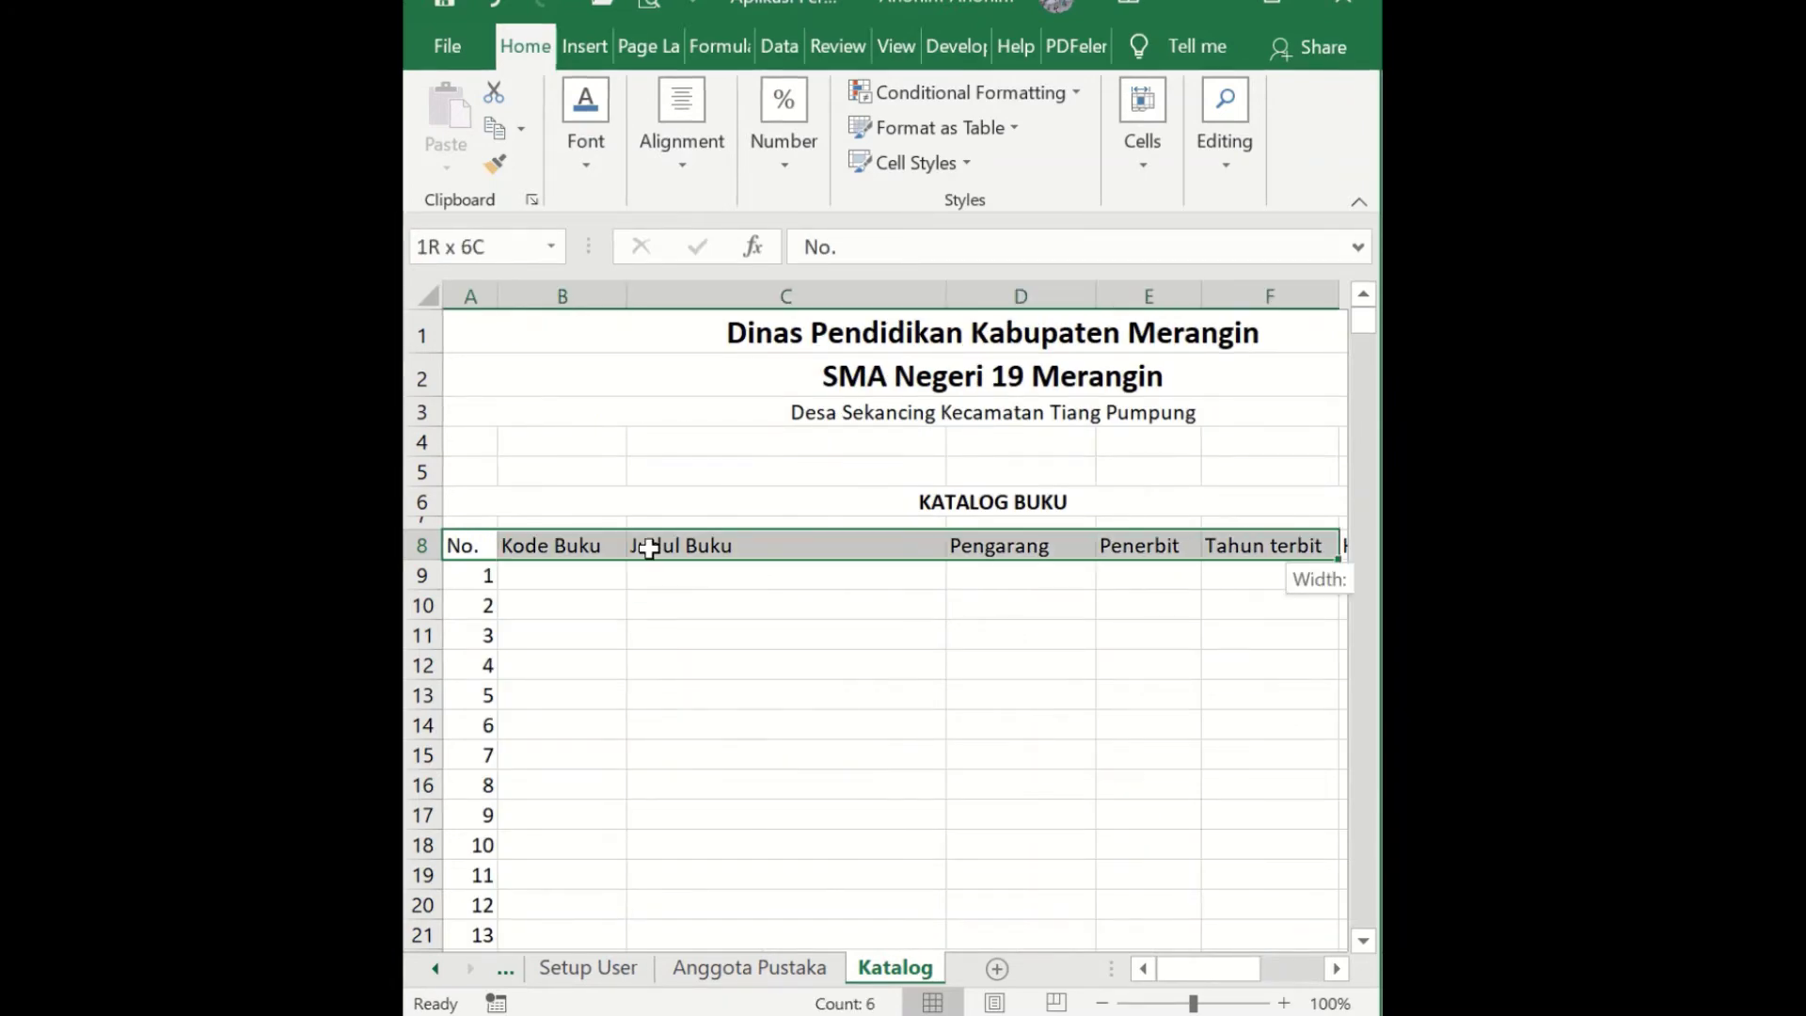
{"action": "key", "text": "shift+Right"}
{"action": "key", "text": "ctrl+shift+Down"}
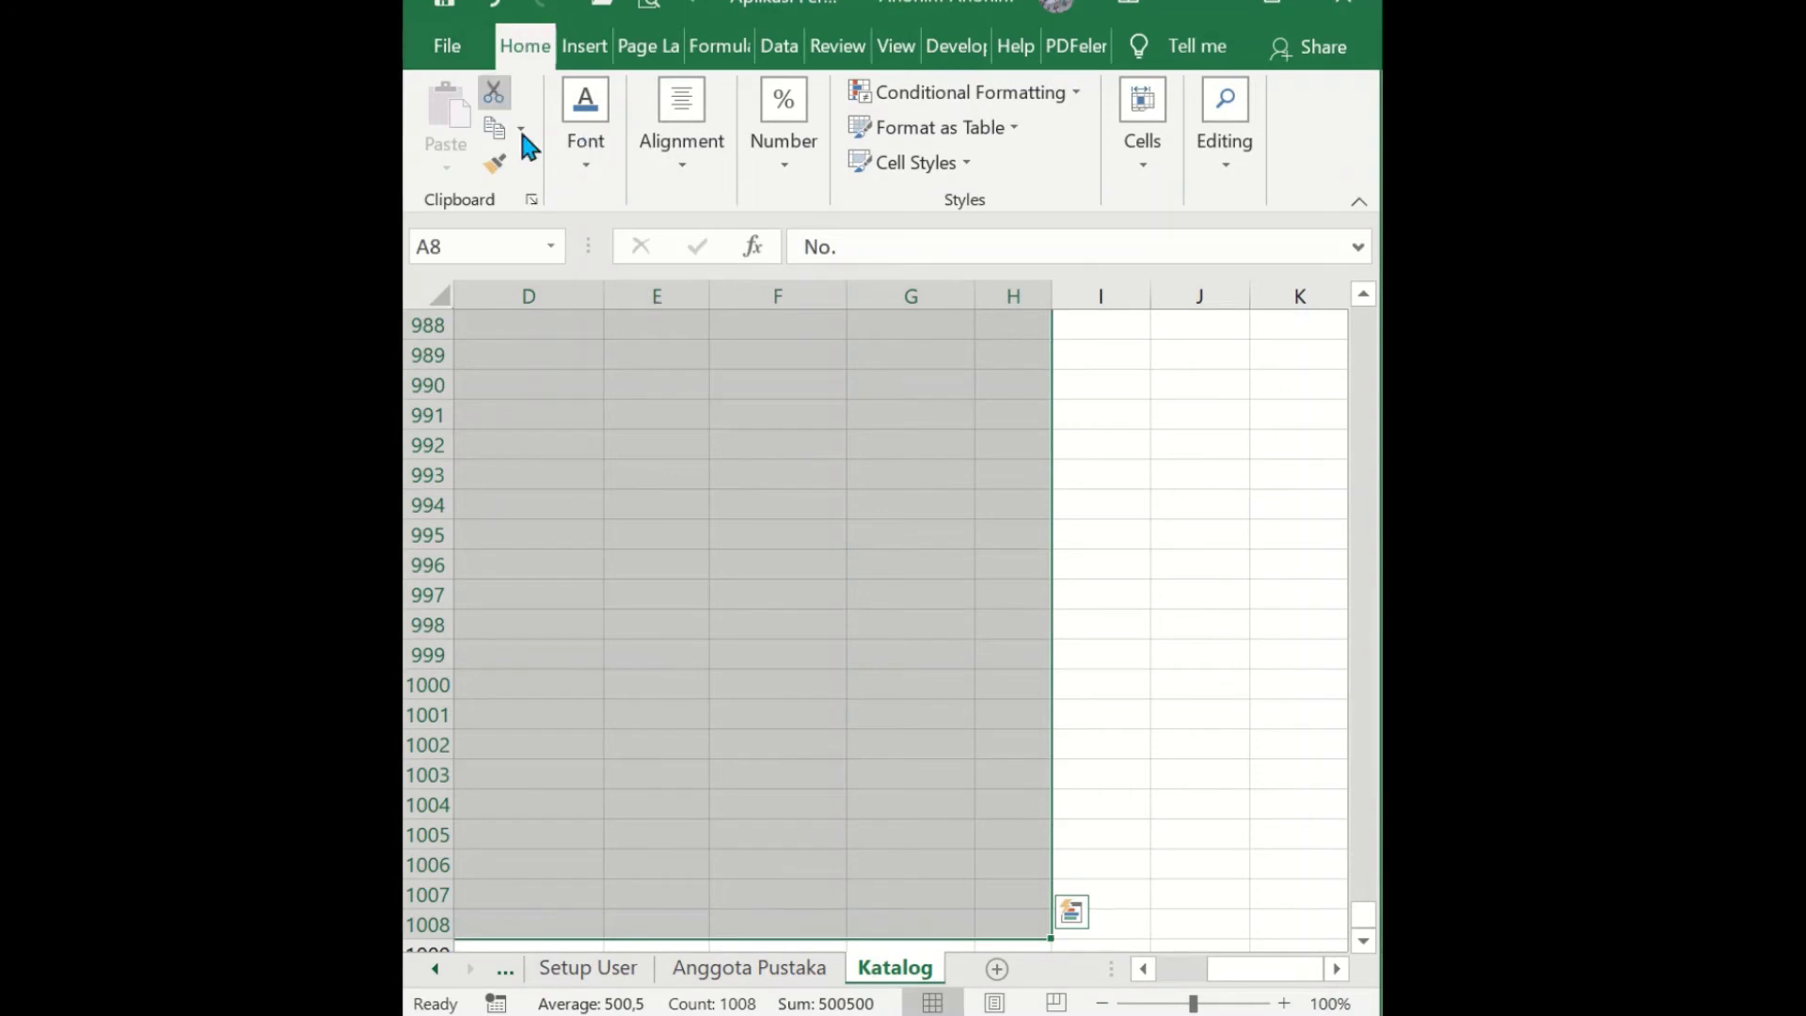
- Copy the format of the NIS/ID header in the Anggota Pustaka sheet to the No. header in A8 of Katalog
{"action": "left_click", "coordinate": [734, 968]}
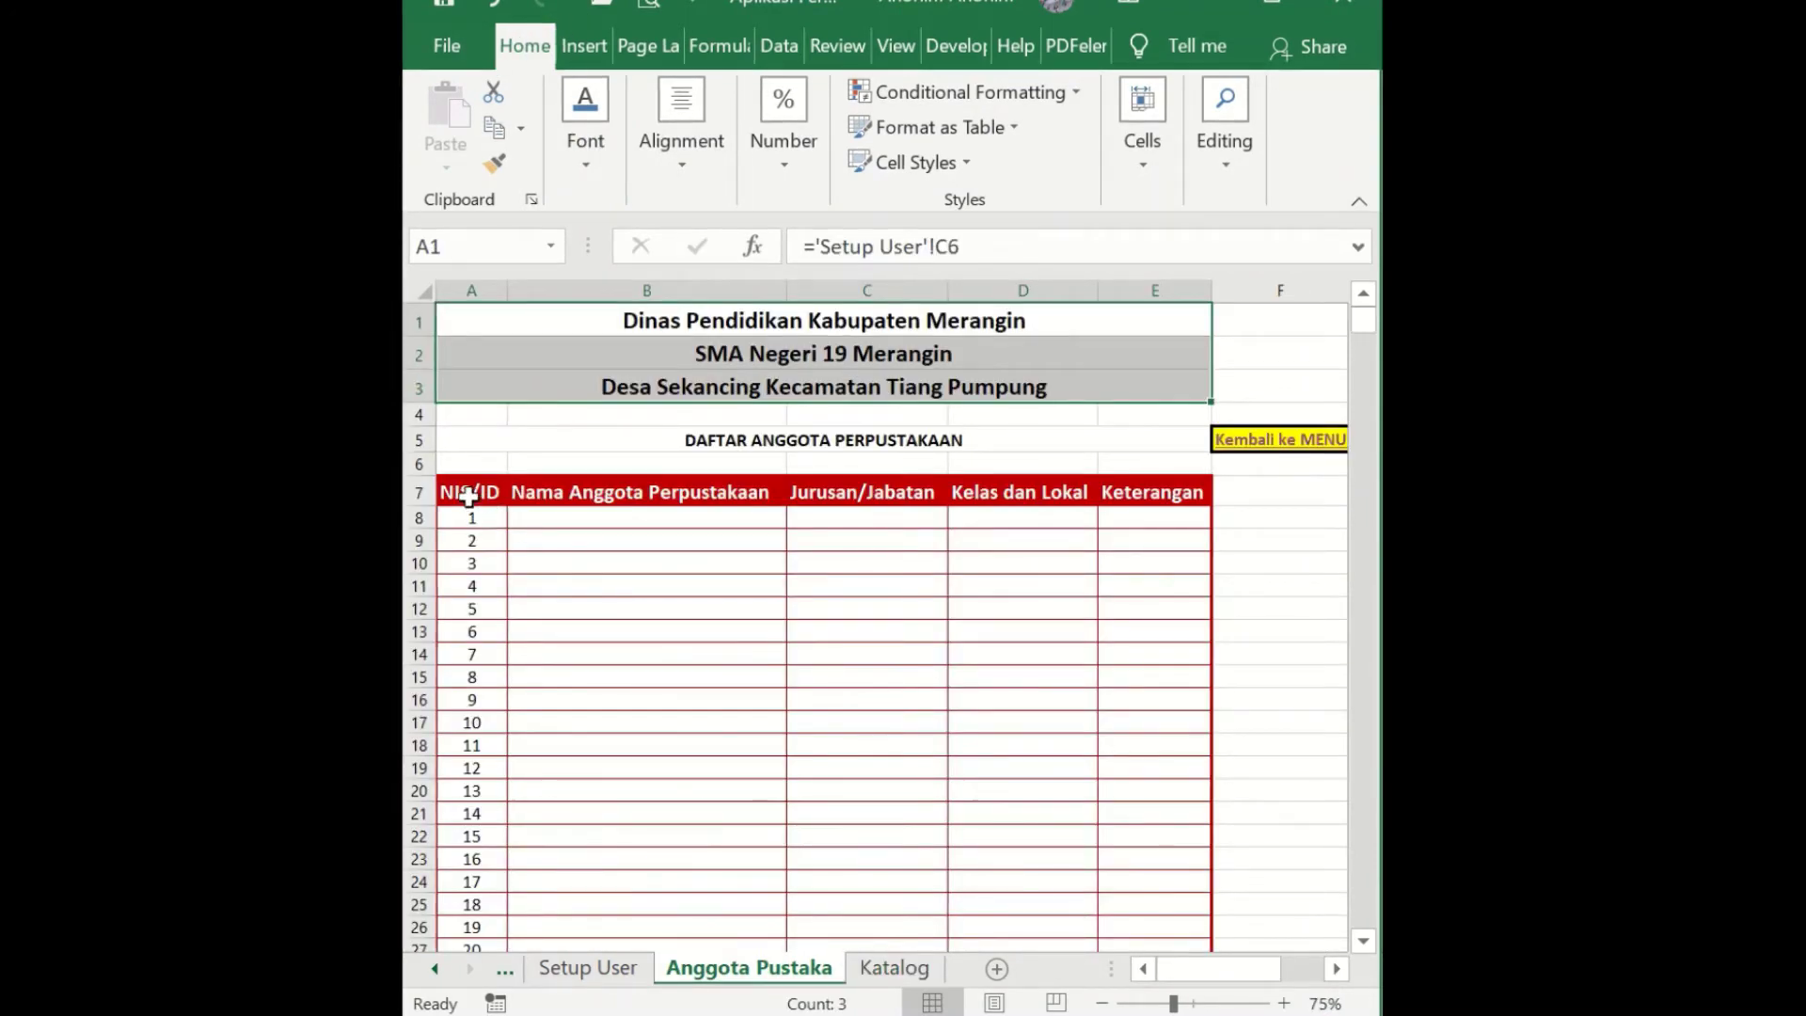
{"action": "mouse_move", "coordinate": [471, 489]}
{"action": "left_mouse_down"}
{"action": "mouse_move", "coordinate": [787, 508]}
{"action": "mouse_move", "coordinate": [1138, 496]}
{"action": "mouse_move", "coordinate": [464, 475]}
{"action": "mouse_move", "coordinate": [461, 499]}
{"action": "left_mouse_up"}
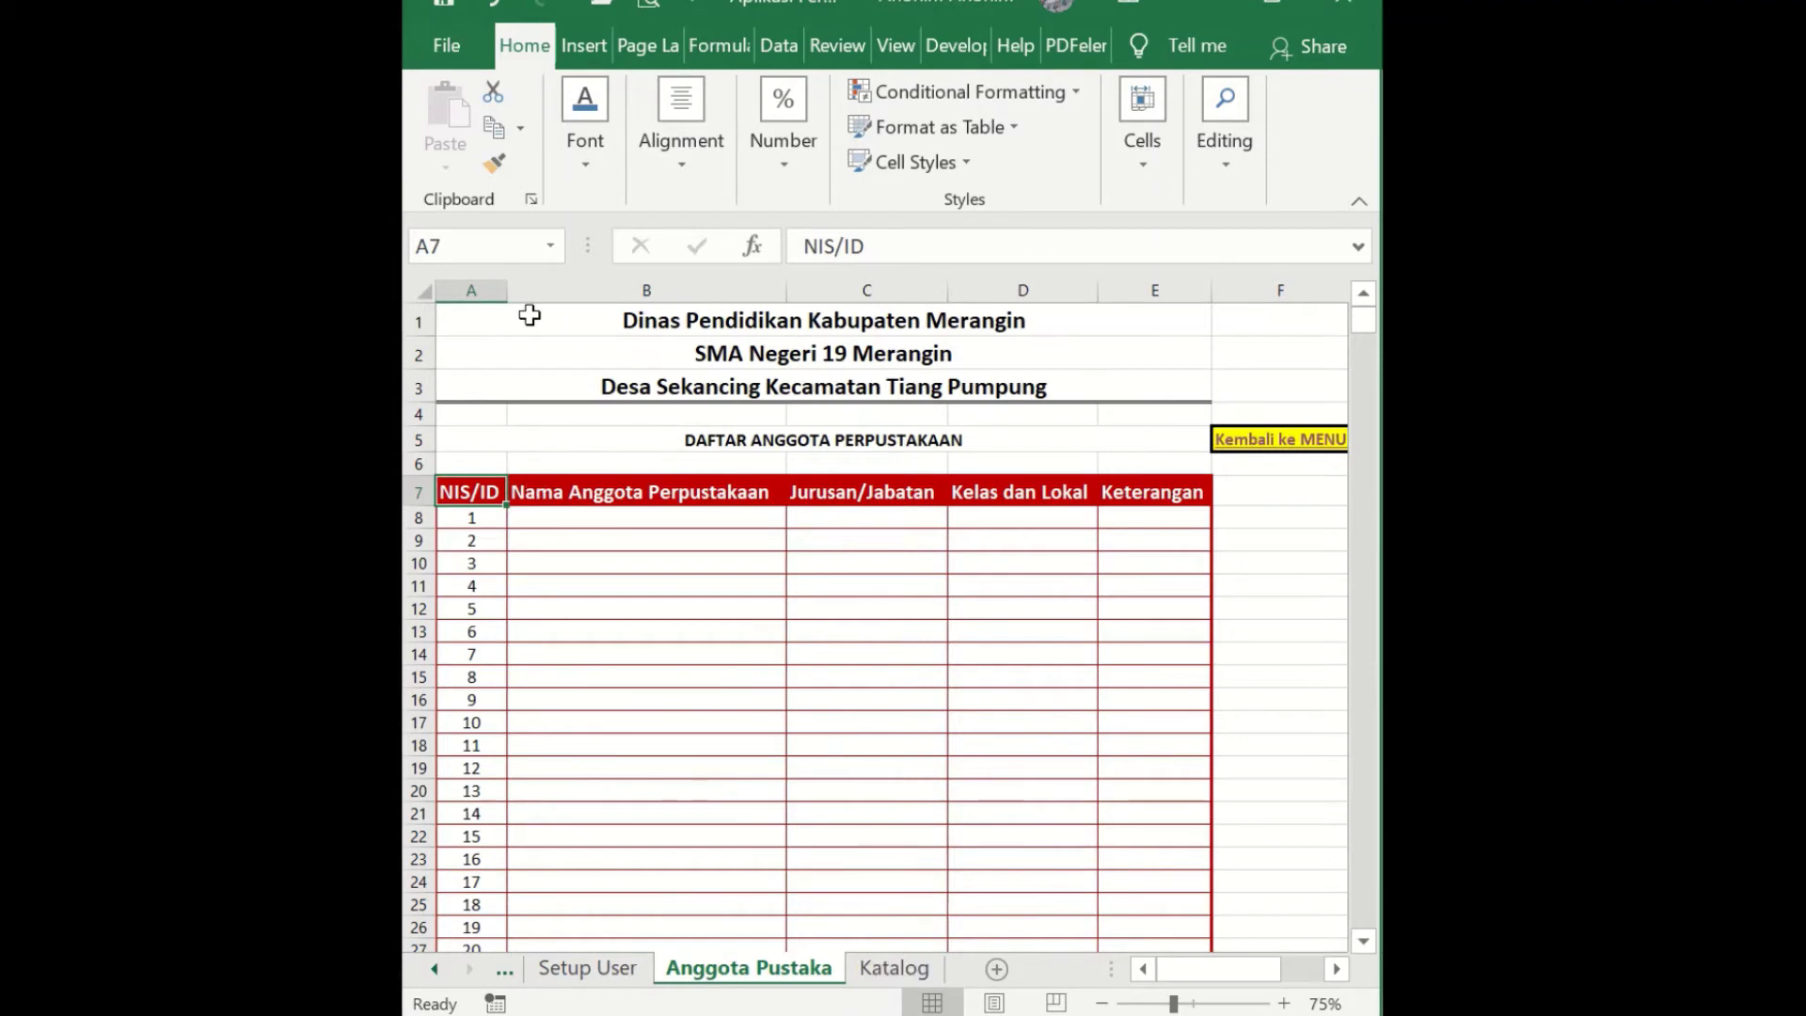
{"action": "left_click", "coordinate": [495, 167]}
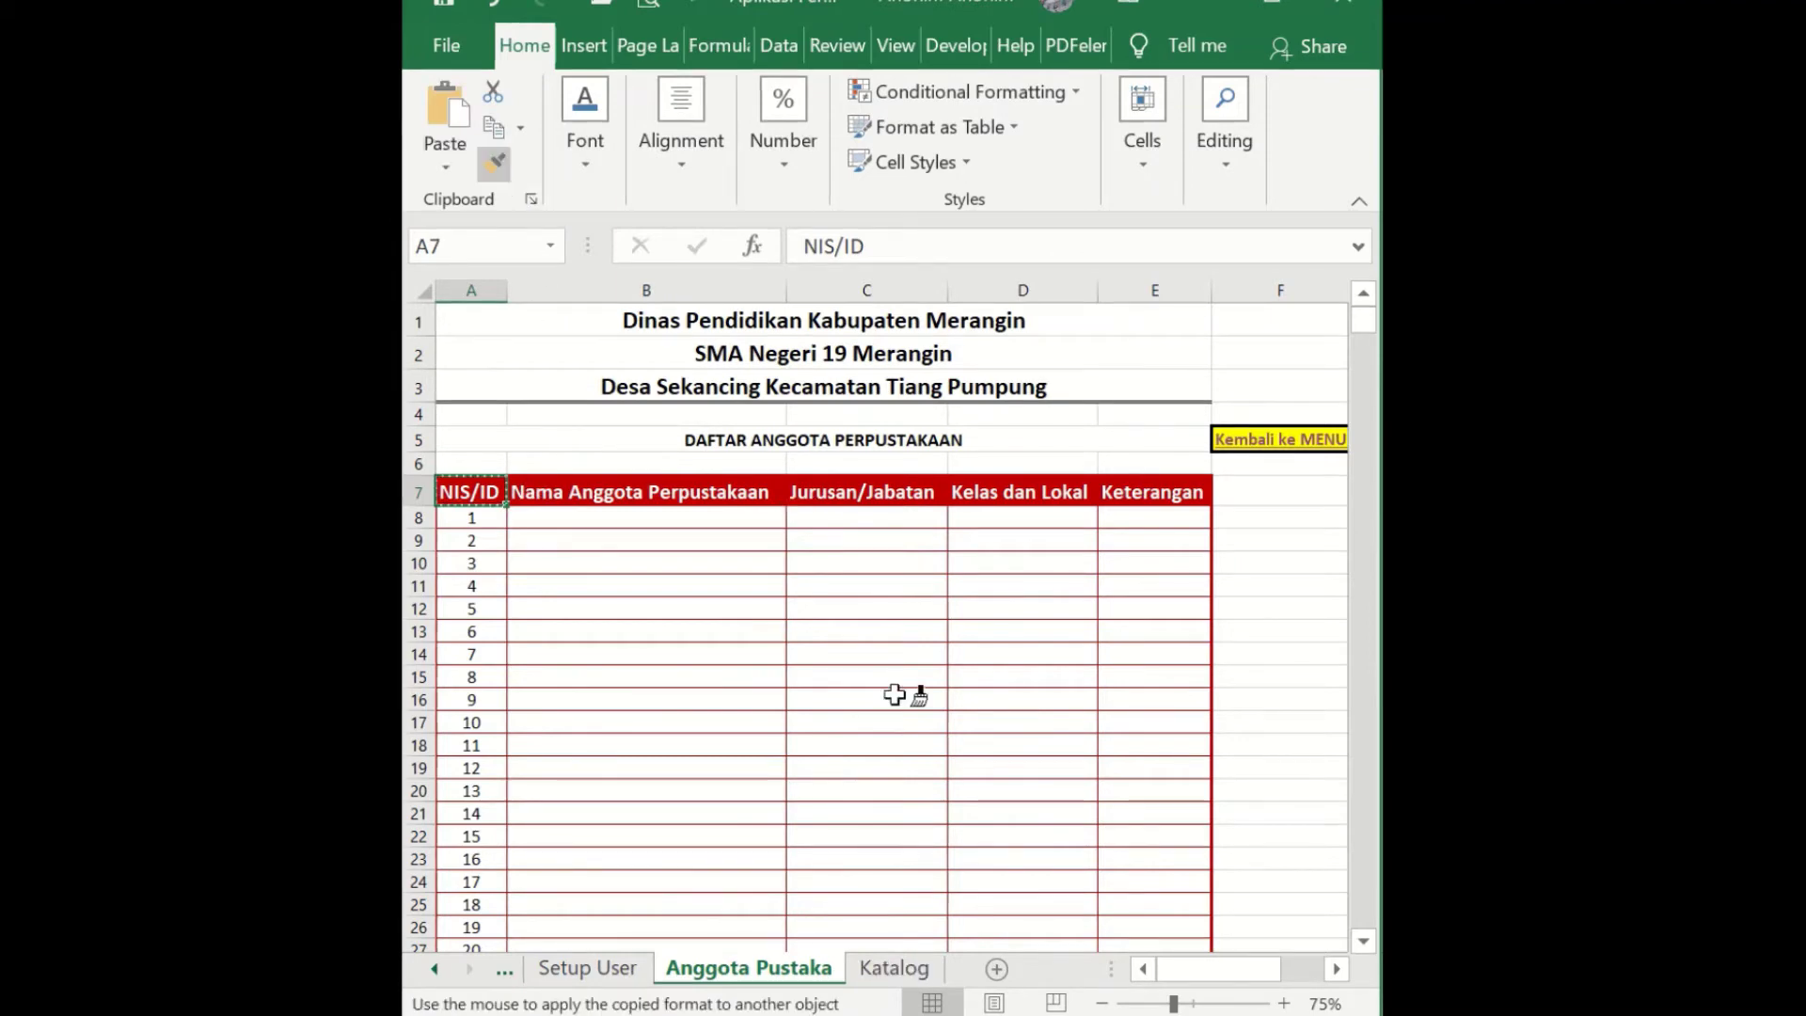
{"action": "left_click", "coordinate": [909, 967]}
{"action": "scroll", "coordinate": [621, 564], "scroll_direction": "up", "scroll_amount": 12}
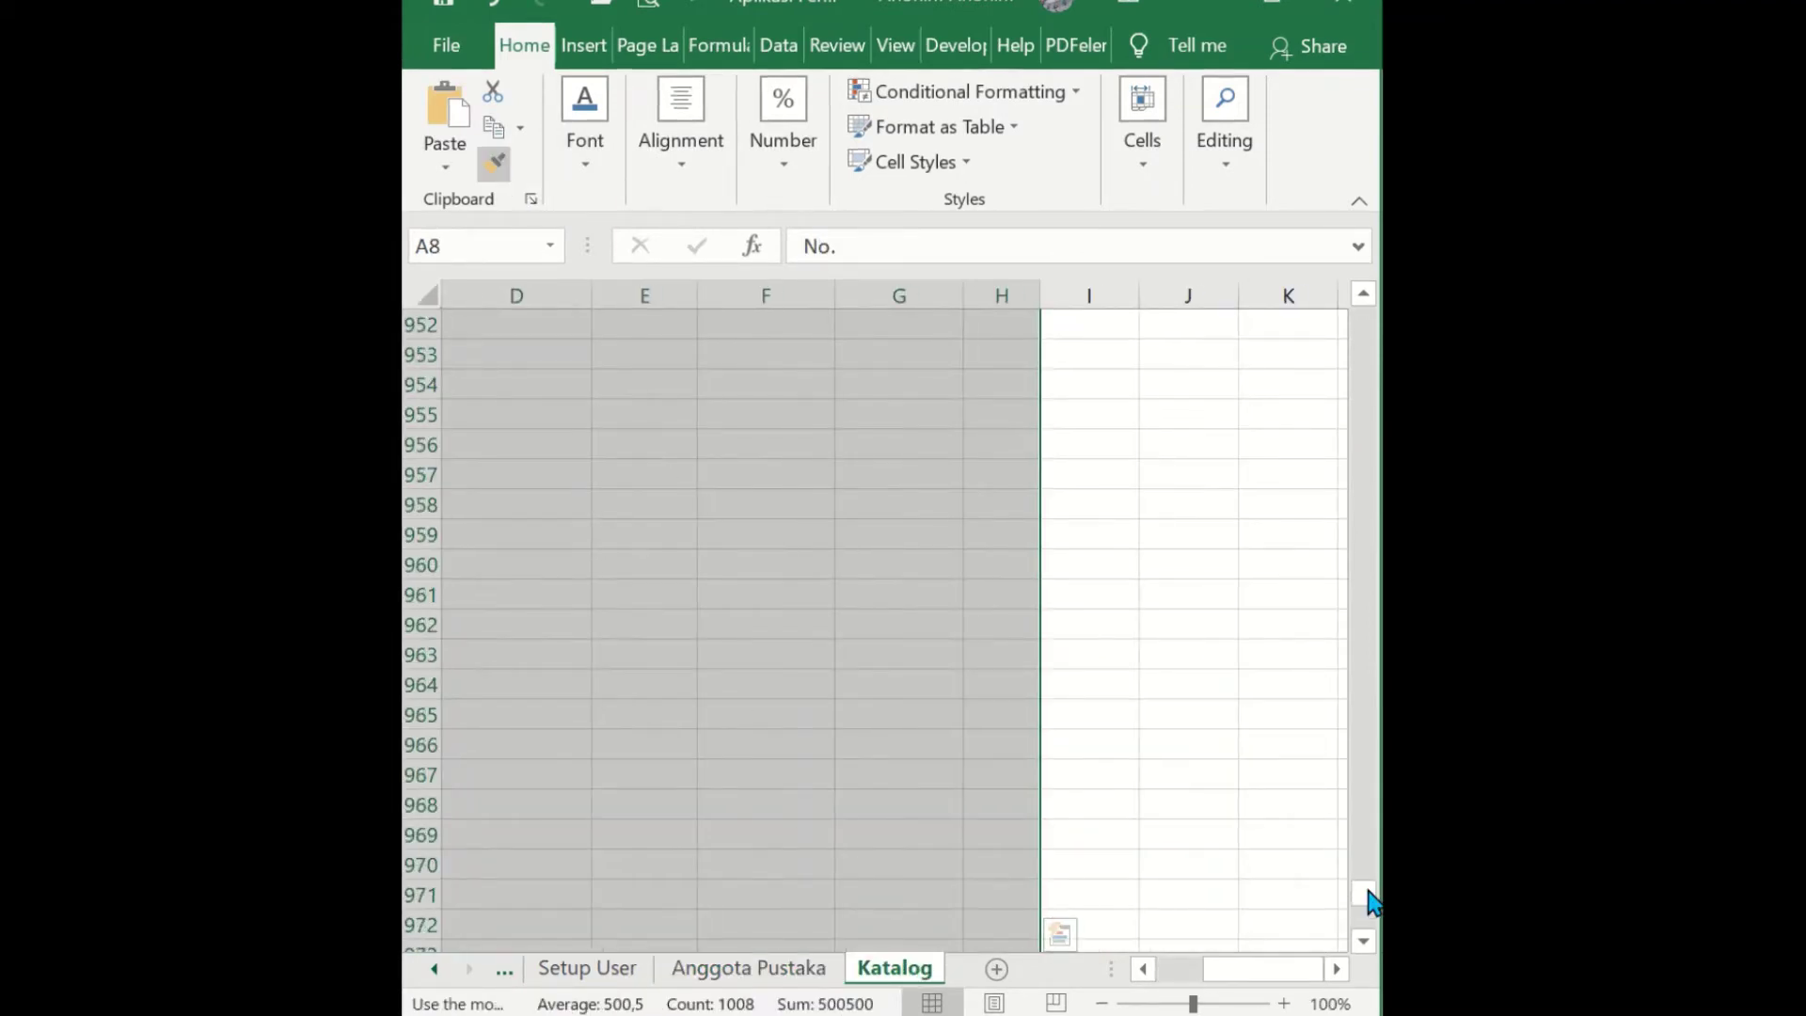
{"action": "left_click_drag", "start_coordinate": [1364, 904], "coordinate": [1373, 331]}
{"action": "left_click_drag", "start_coordinate": [1251, 969], "coordinate": [1166, 978]}
{"action": "left_click", "coordinate": [471, 548]}
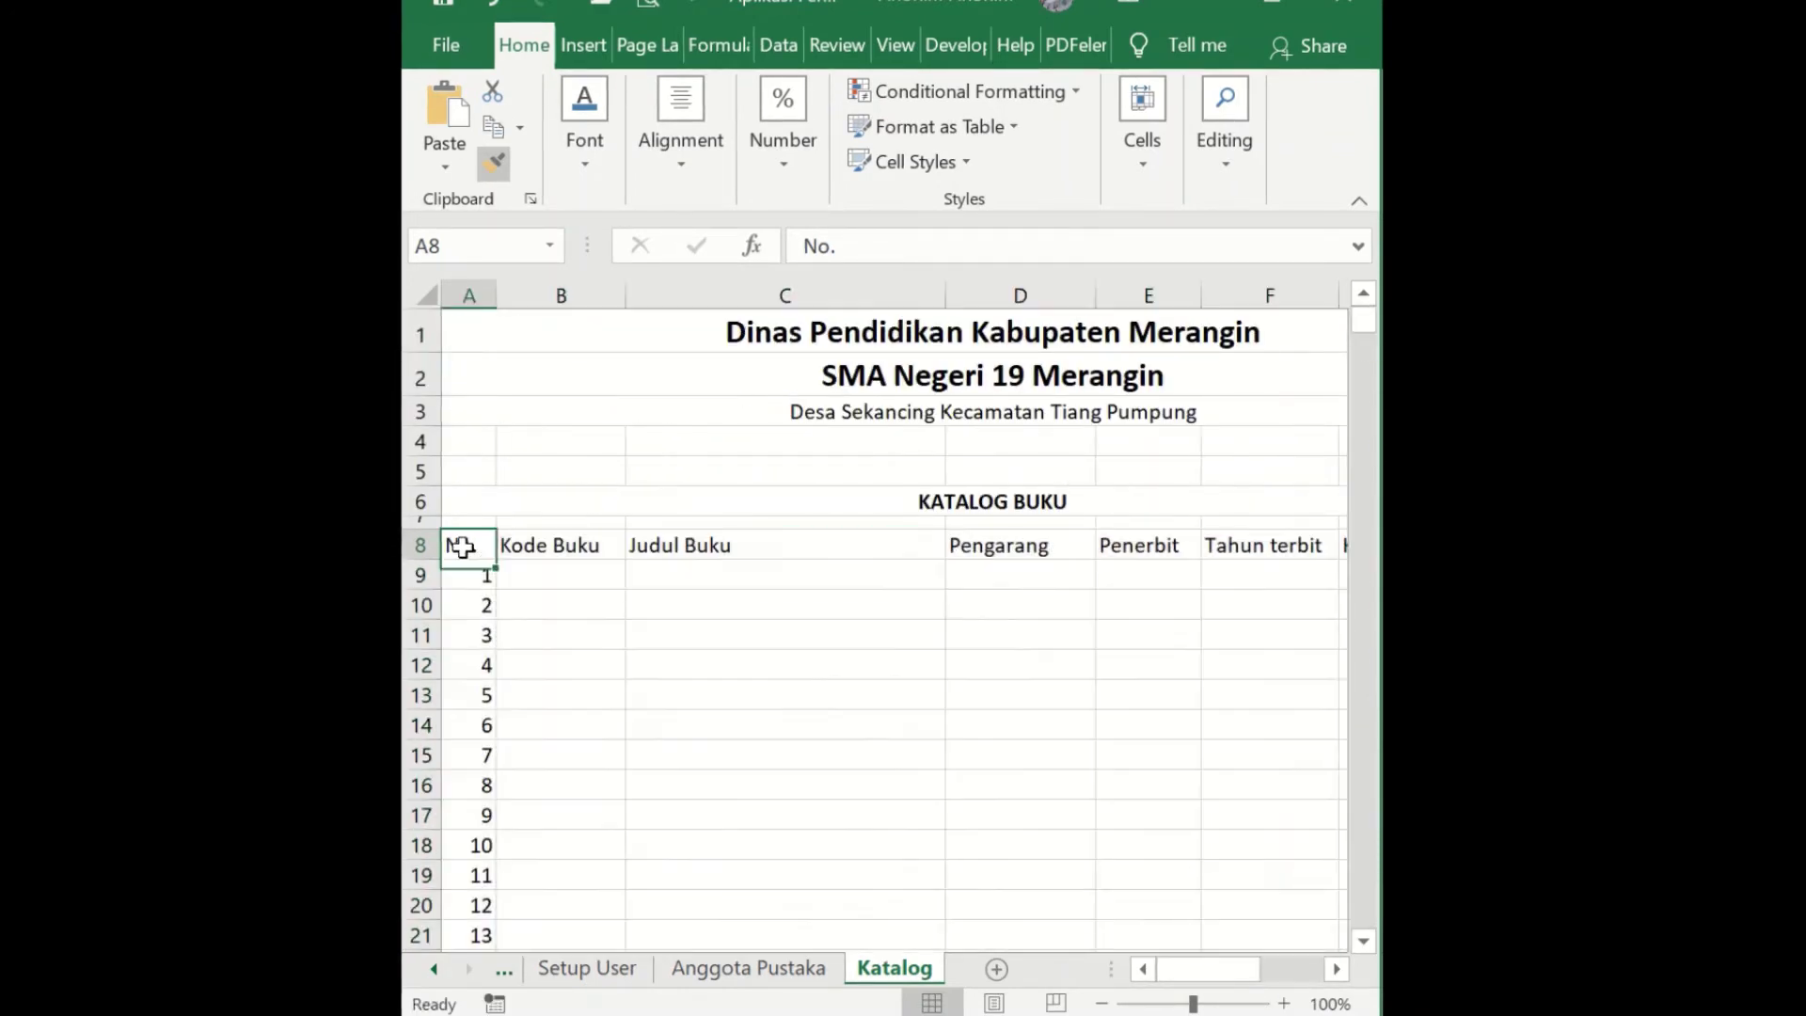
- Copy the red No. header format to the headers from Kode Buku through Tahun terbit in B8 to F8
{"action": "left_click", "coordinate": [494, 167]}
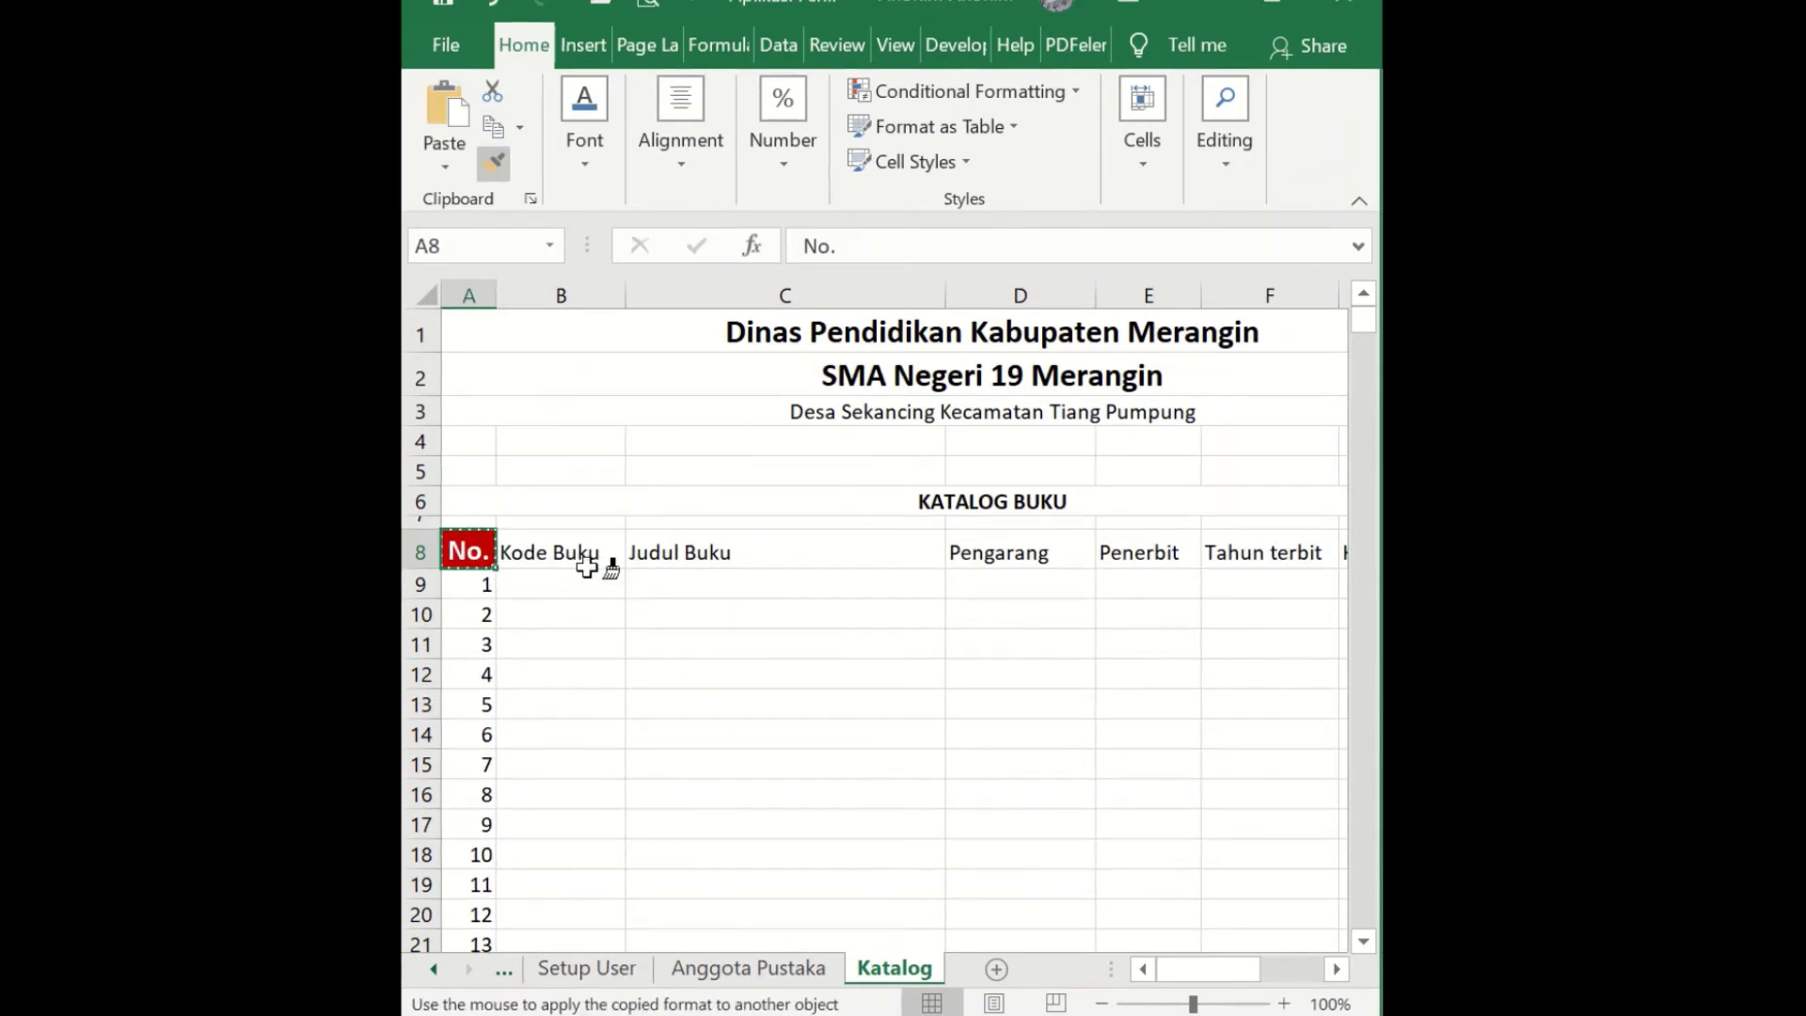
{"action": "left_click", "coordinate": [574, 562]}
{"action": "left_click_drag", "start_coordinate": [470, 555], "coordinate": [527, 562]}
{"action": "left_click_drag", "start_coordinate": [750, 541], "coordinate": [1016, 552]}
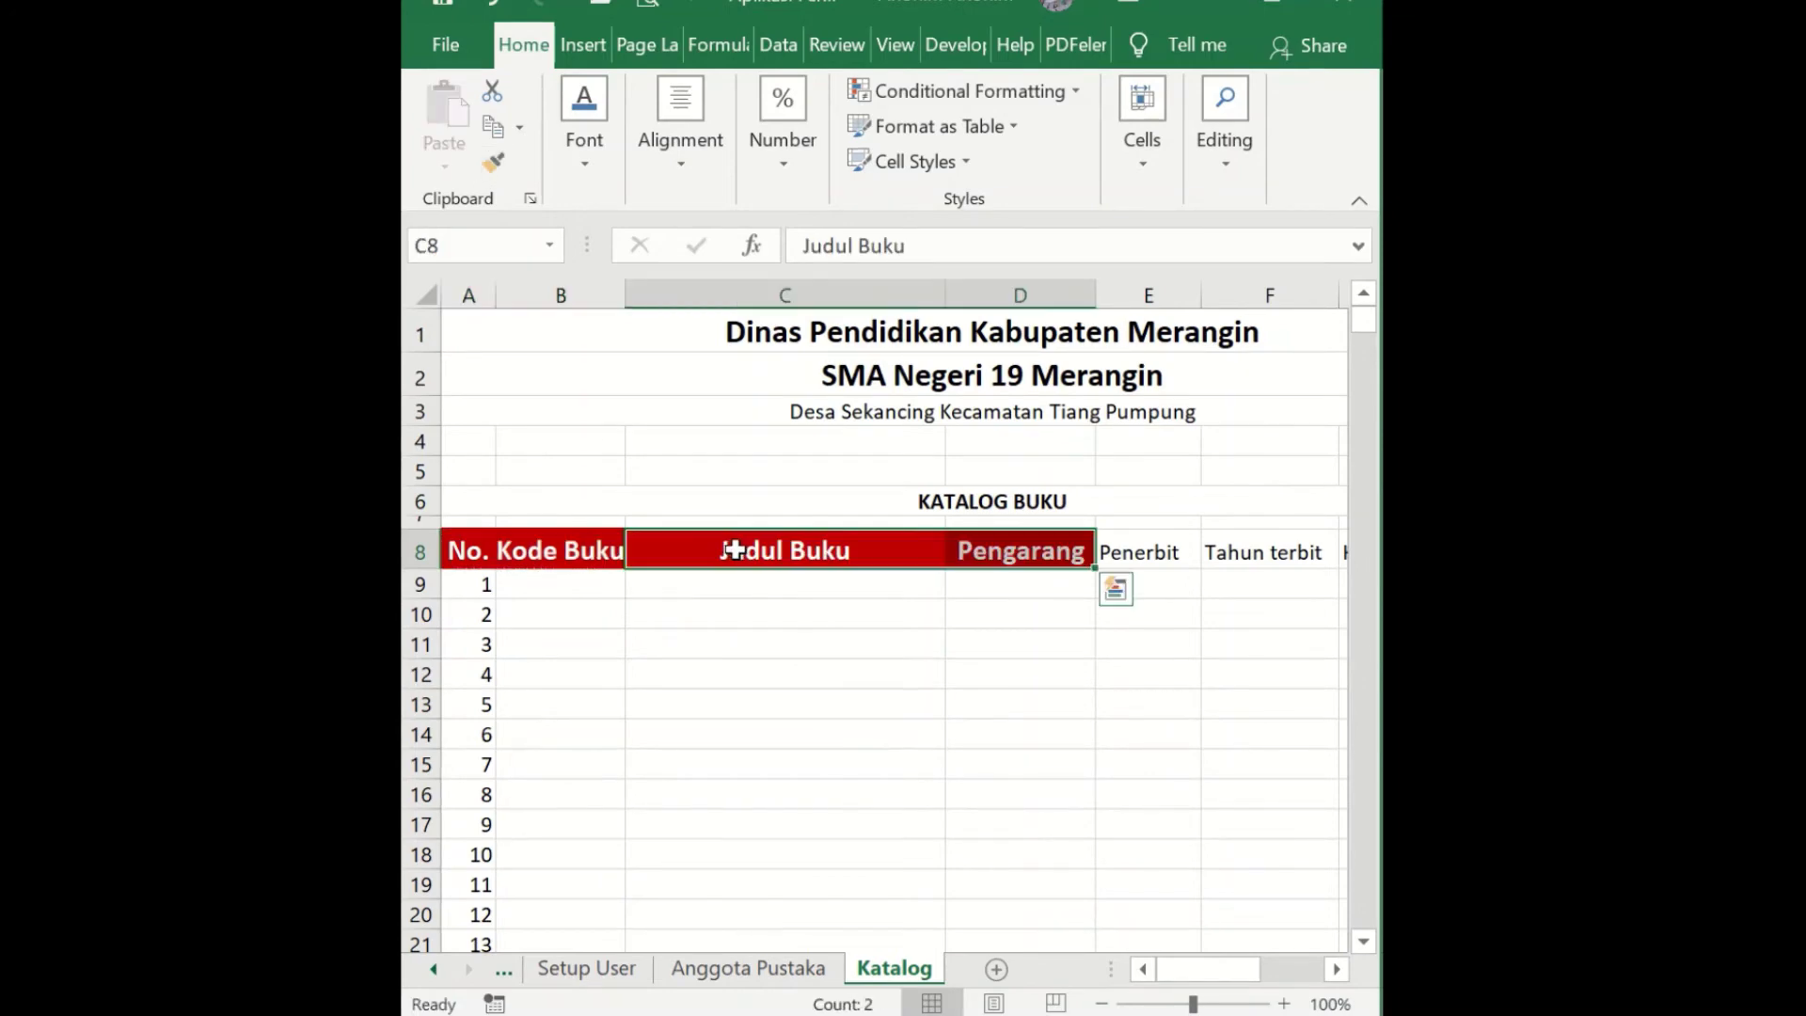
{"action": "left_click", "coordinate": [491, 164]}
{"action": "left_click_drag", "start_coordinate": [1158, 557], "coordinate": [1261, 555]}
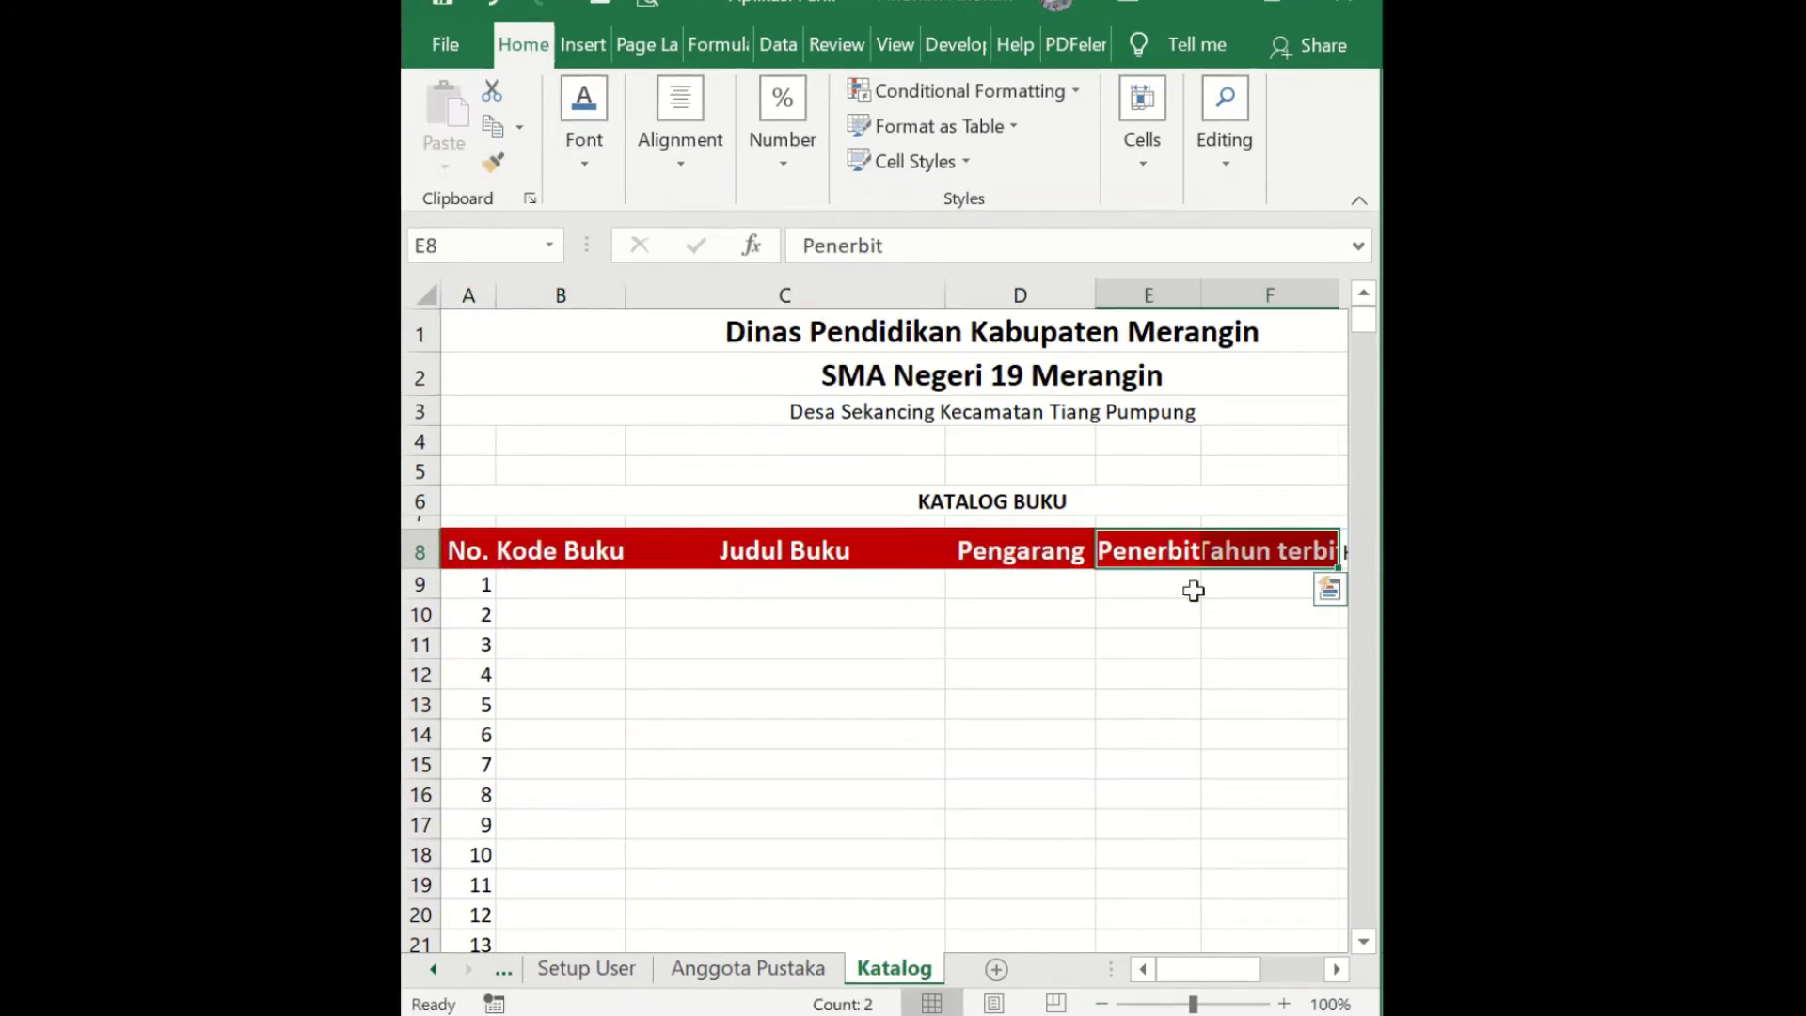
- Copy the red header format to the Harga Buku and Jumlah headers in G8 and H8
{"action": "left_click", "coordinate": [1337, 969]}
{"action": "left_click", "coordinate": [1337, 969]}
{"action": "left_click", "coordinate": [1337, 971]}
{"action": "left_click", "coordinate": [1336, 971]}
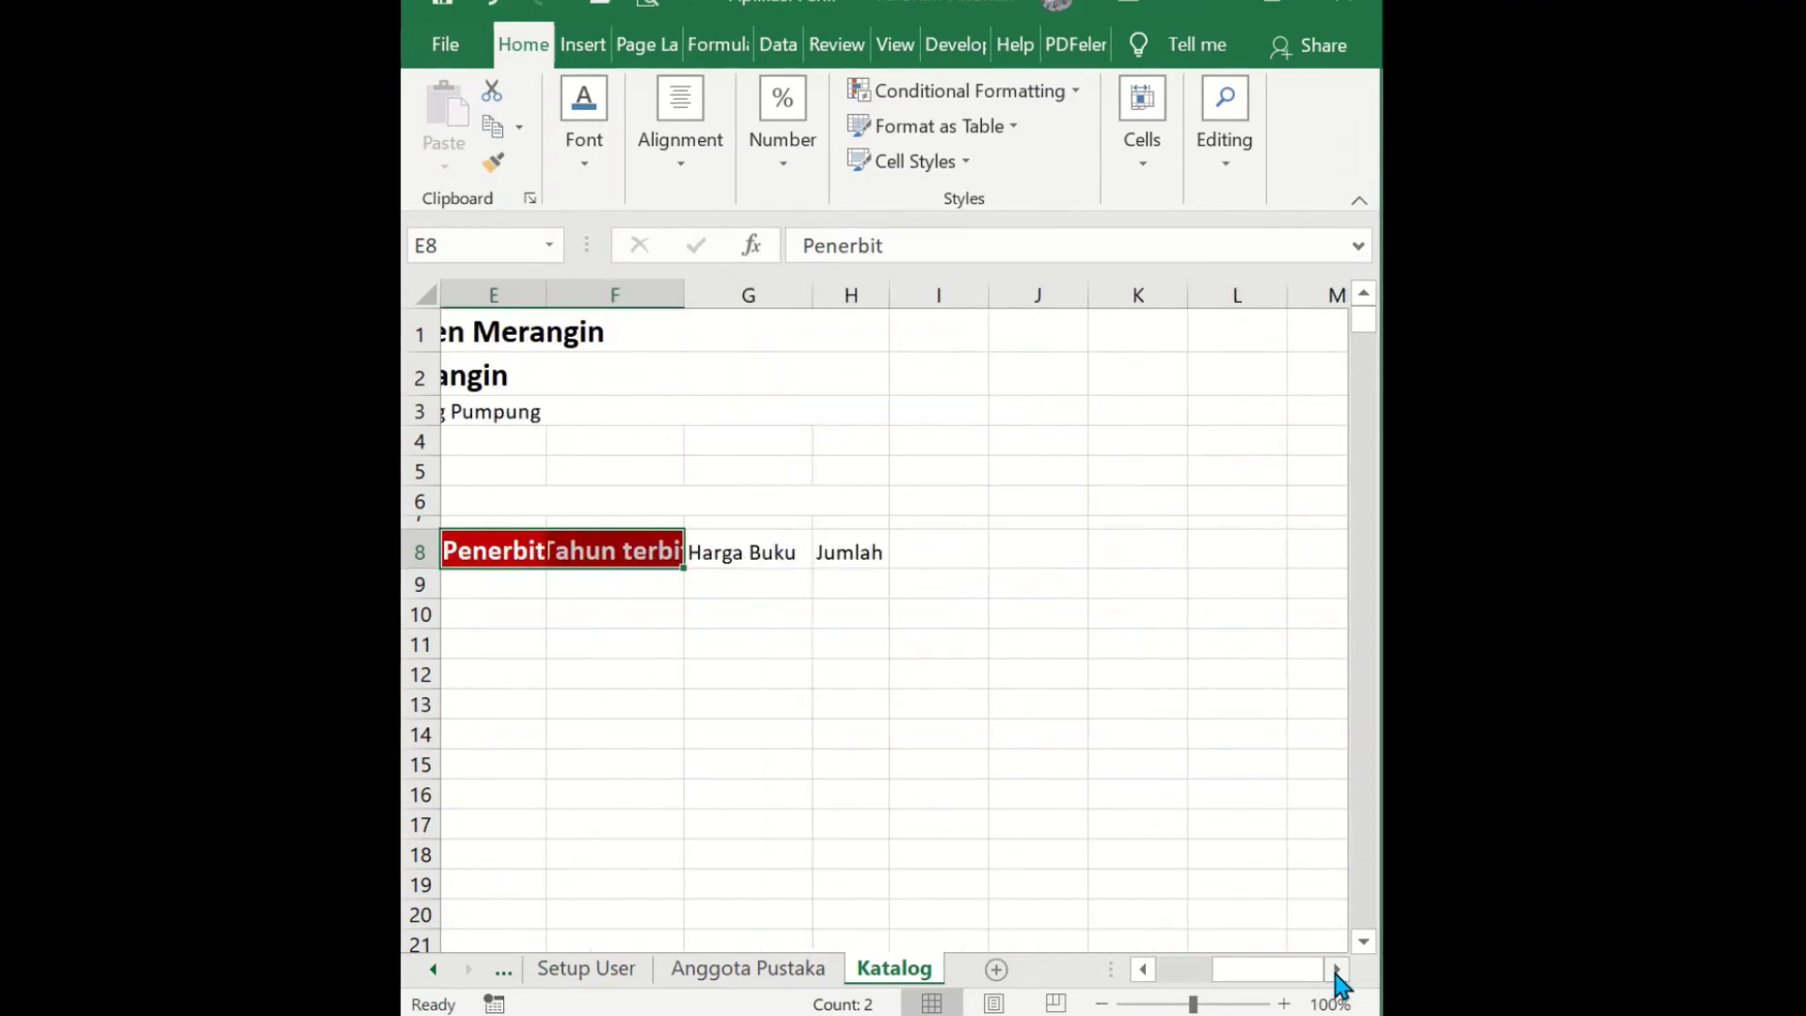
{"action": "left_click", "coordinate": [491, 164]}
{"action": "left_click_drag", "start_coordinate": [787, 546], "coordinate": [880, 550]}
{"action": "left_click_drag", "start_coordinate": [841, 294], "coordinate": [447, 291]}
{"action": "left_click", "coordinate": [1000, 499]}
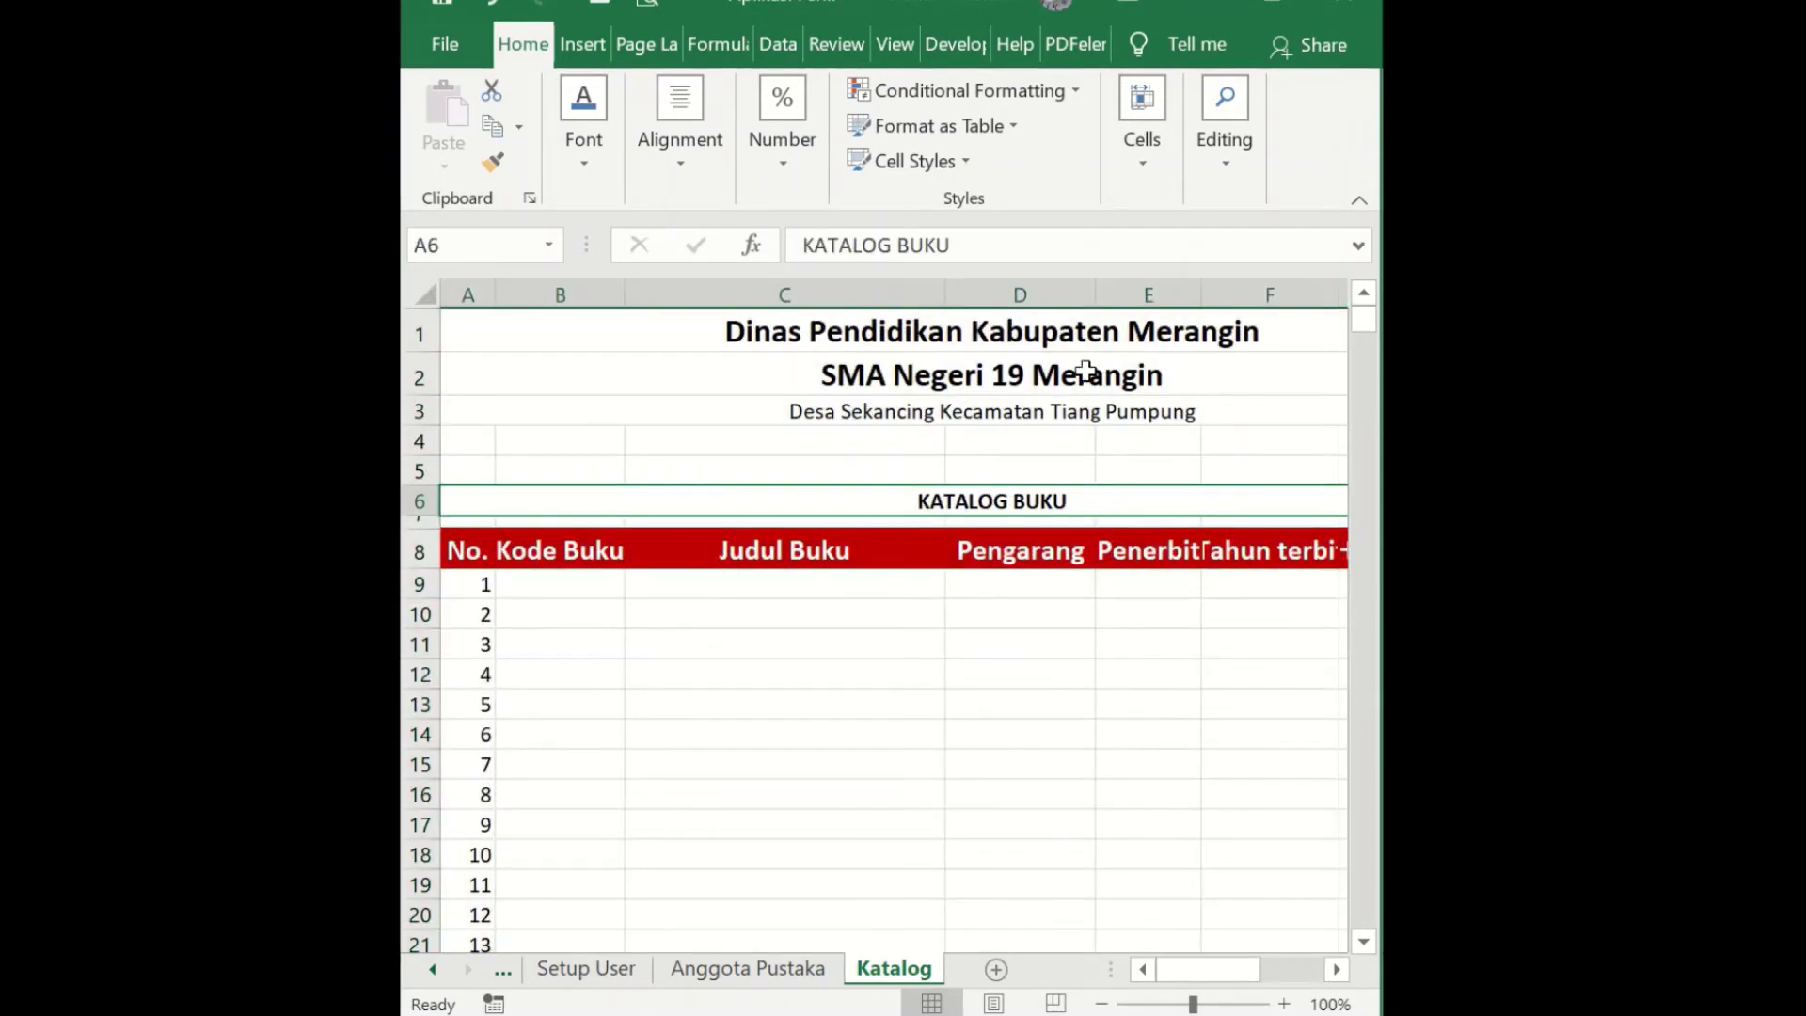
- Widen the Pengarang and Penerbit columns of the Katalog sheet so their headers have more room
{"action": "left_click_drag", "start_coordinate": [1095, 295], "coordinate": [1111, 302]}
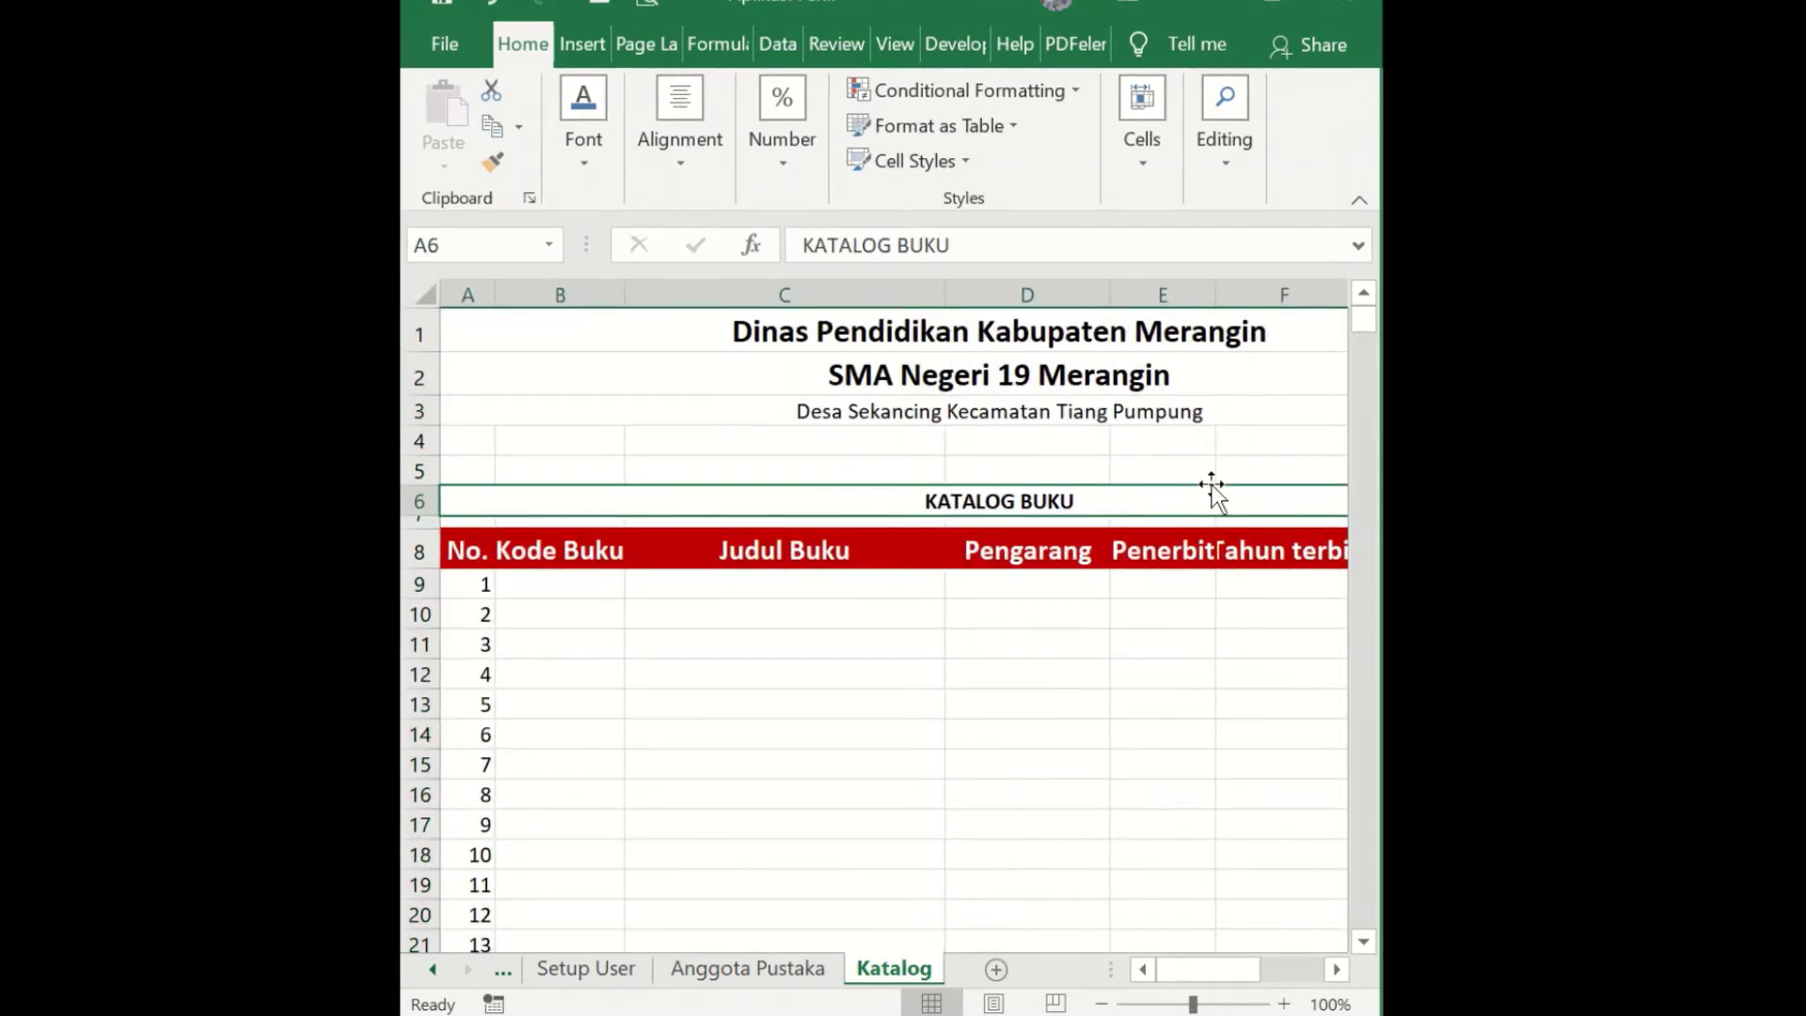
{"action": "left_click_drag", "start_coordinate": [1250, 967], "coordinate": [1264, 988]}
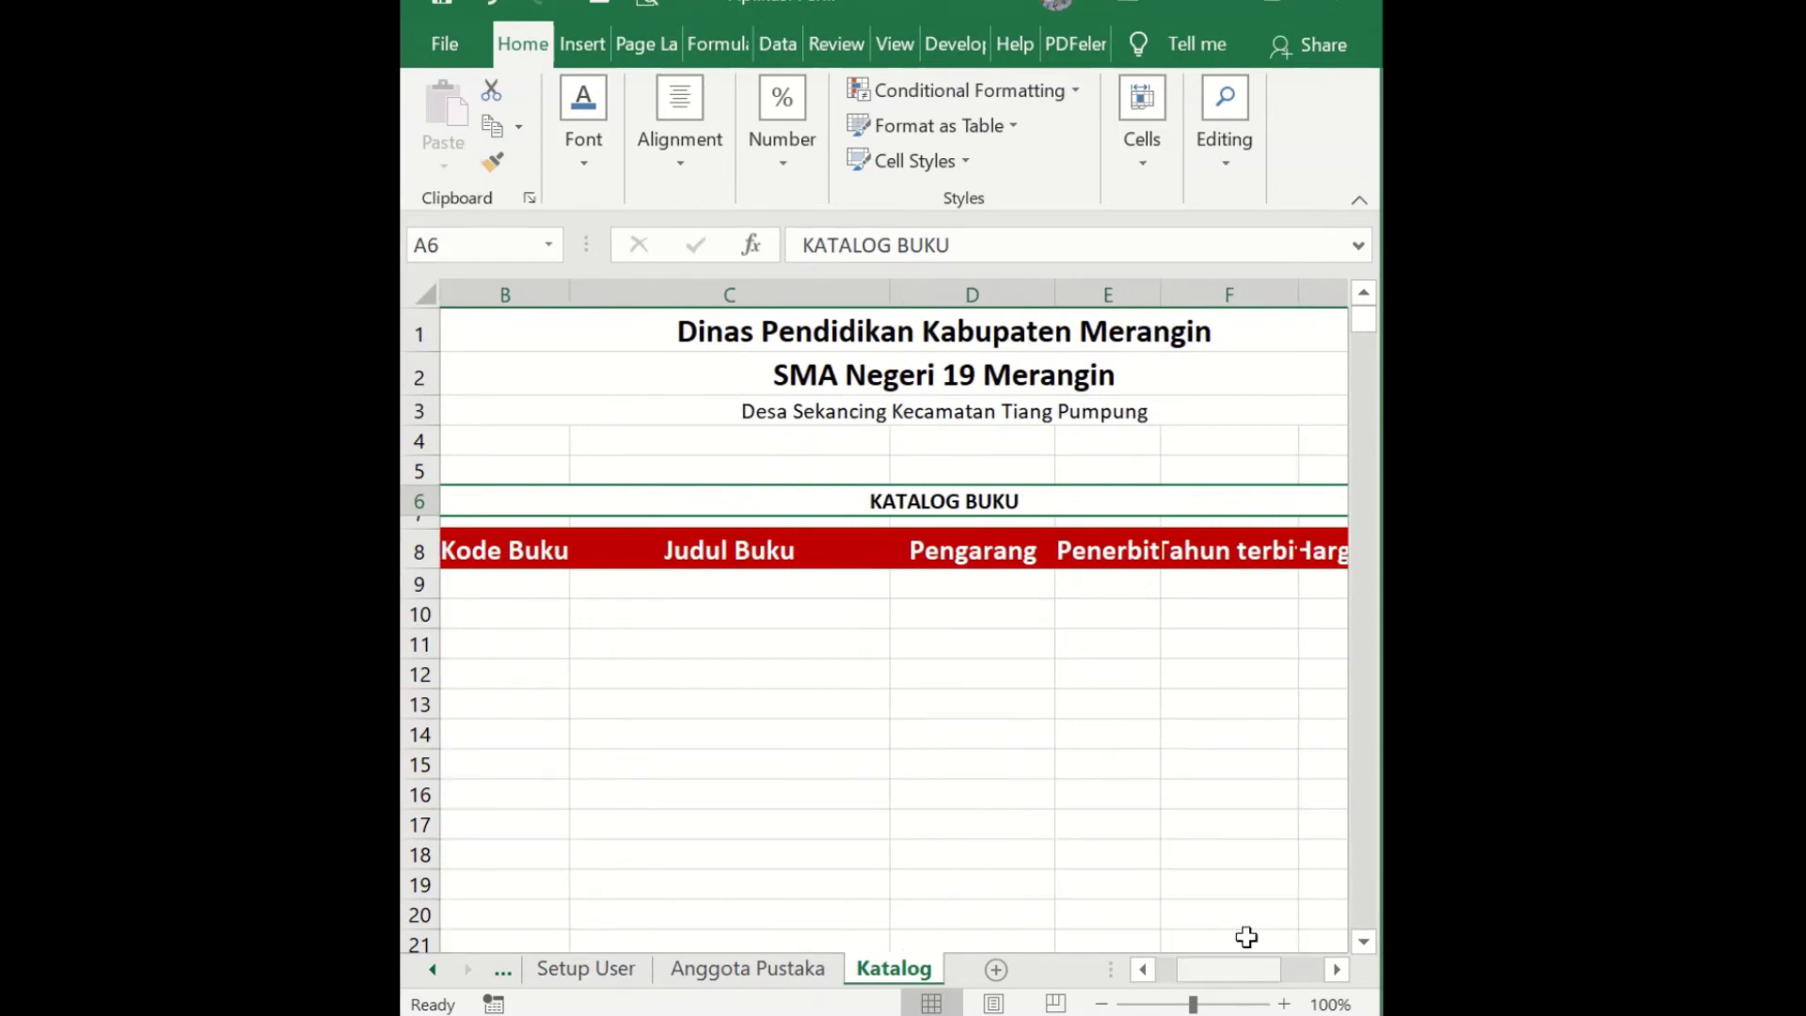
{"action": "left_click_drag", "start_coordinate": [1163, 298], "coordinate": [1189, 309]}
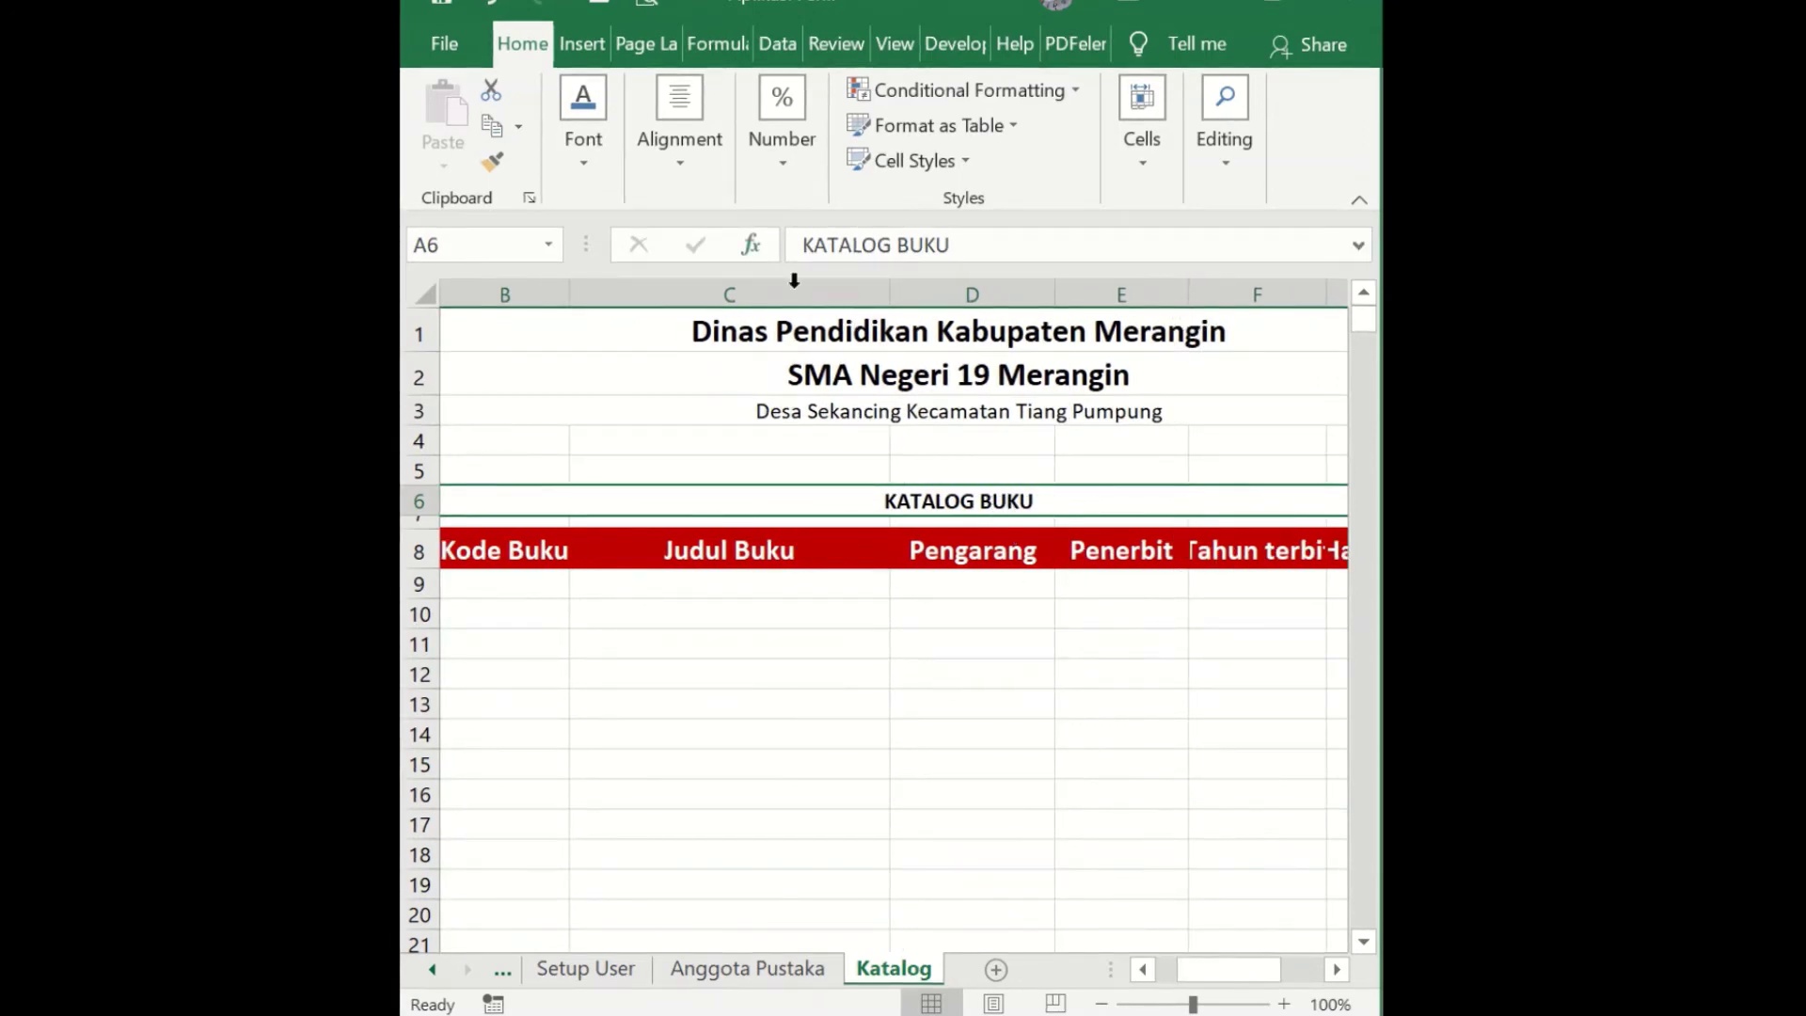
- Increase the font size of the KATALOG BUKU title in row 6 by two increments
{"action": "right_click", "coordinate": [927, 508]}
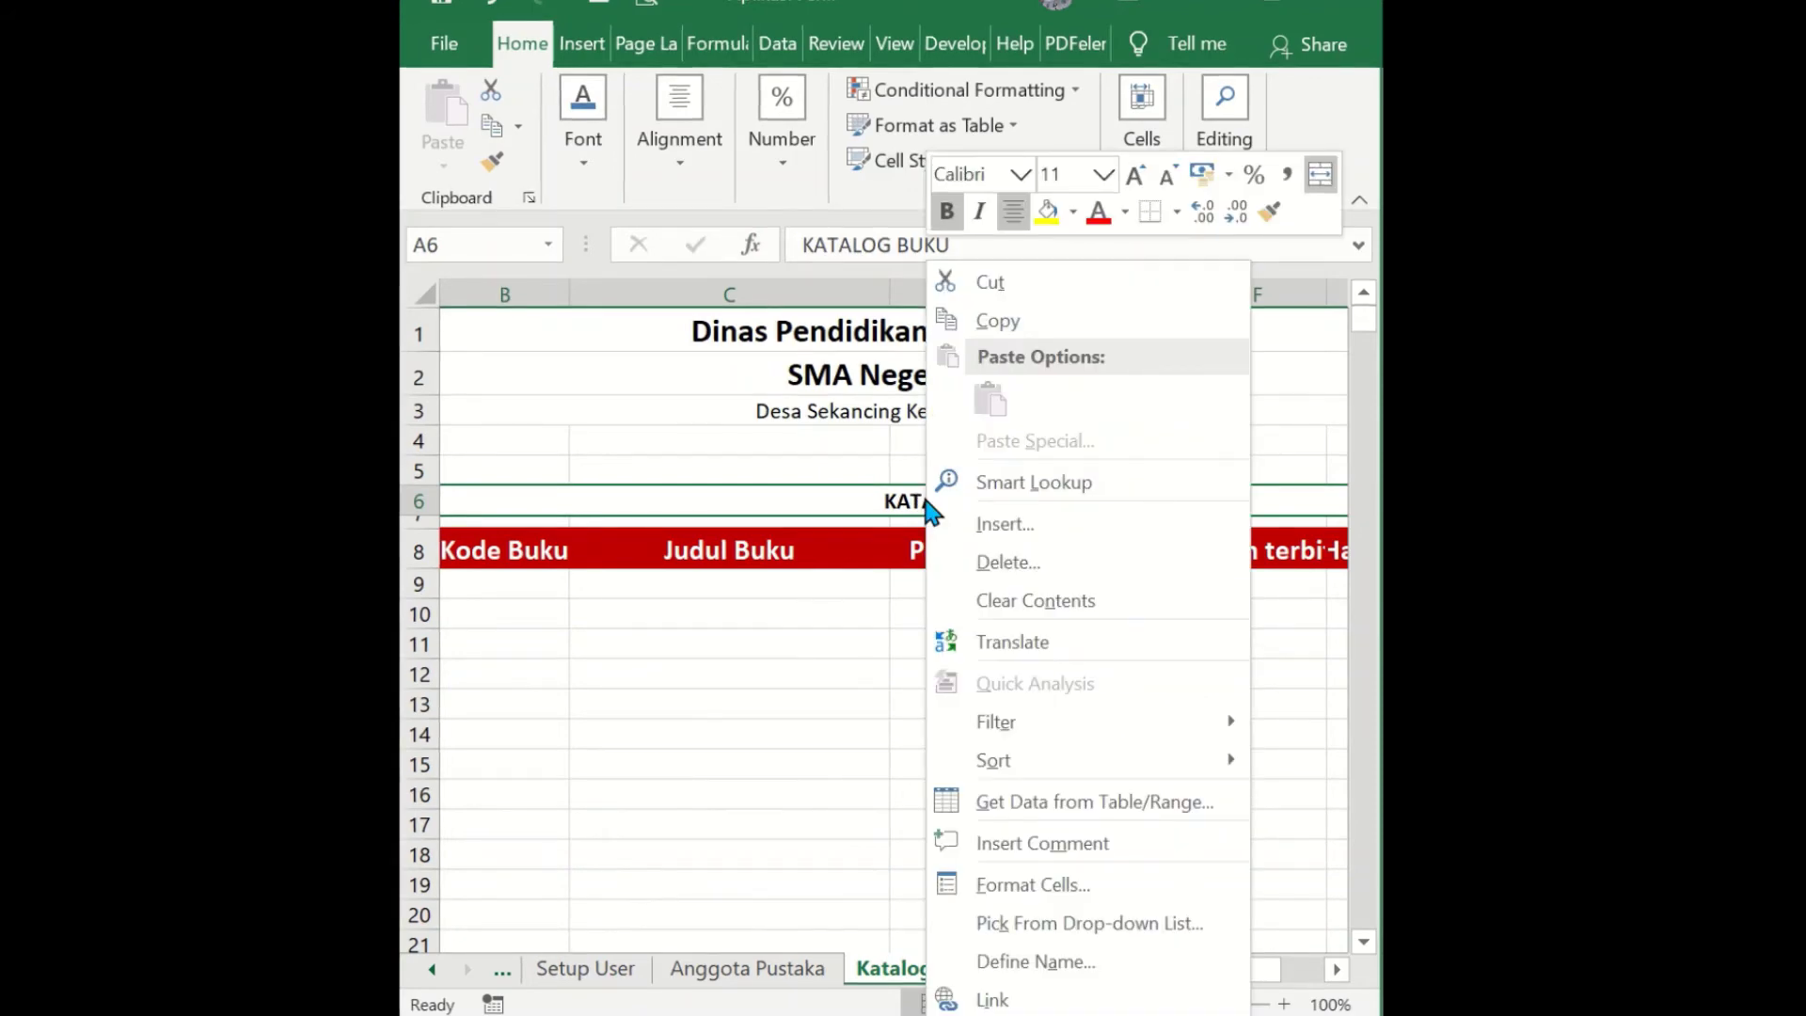
{"action": "left_click", "coordinate": [1138, 175]}
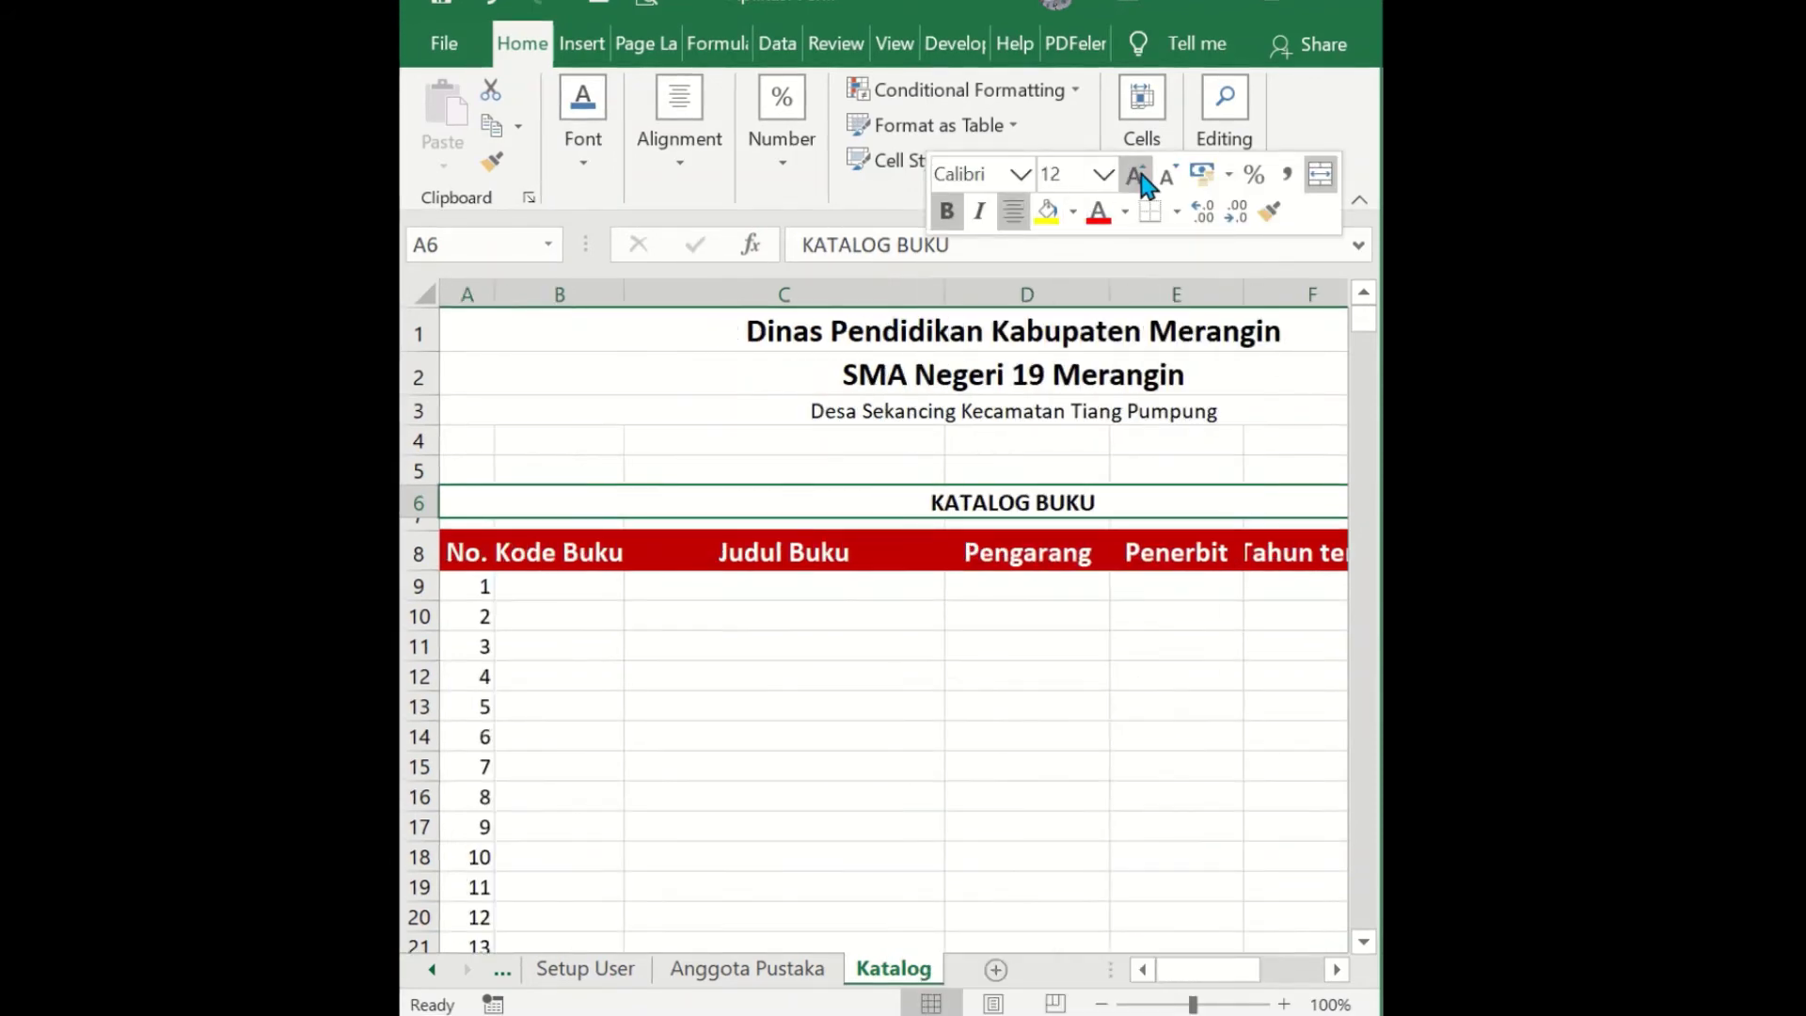
{"action": "left_click", "coordinate": [1140, 179]}
- Widen the Tahun terbit, Harga Buku and Jumlah columns so their full headers fit
{"action": "scroll", "coordinate": [1032, 768], "scroll_direction": "down", "scroll_amount": 1}
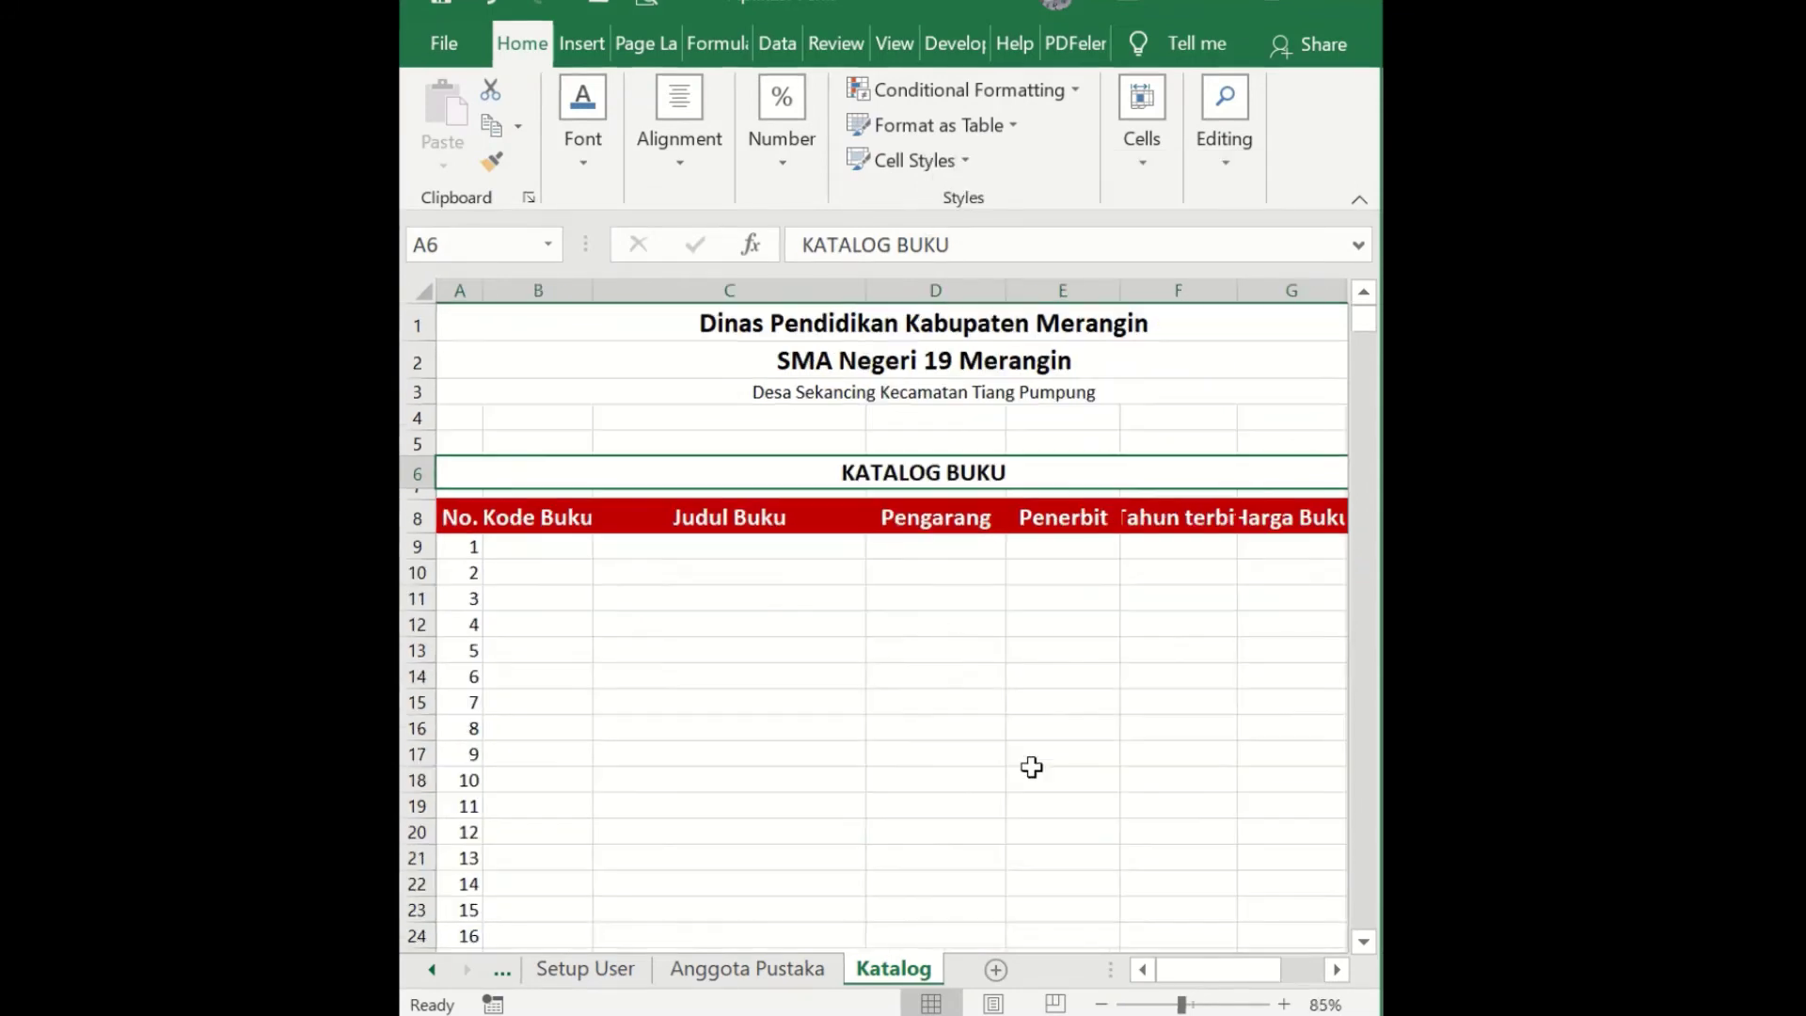
{"action": "scroll", "coordinate": [1032, 768], "scroll_direction": "down", "scroll_amount": 1}
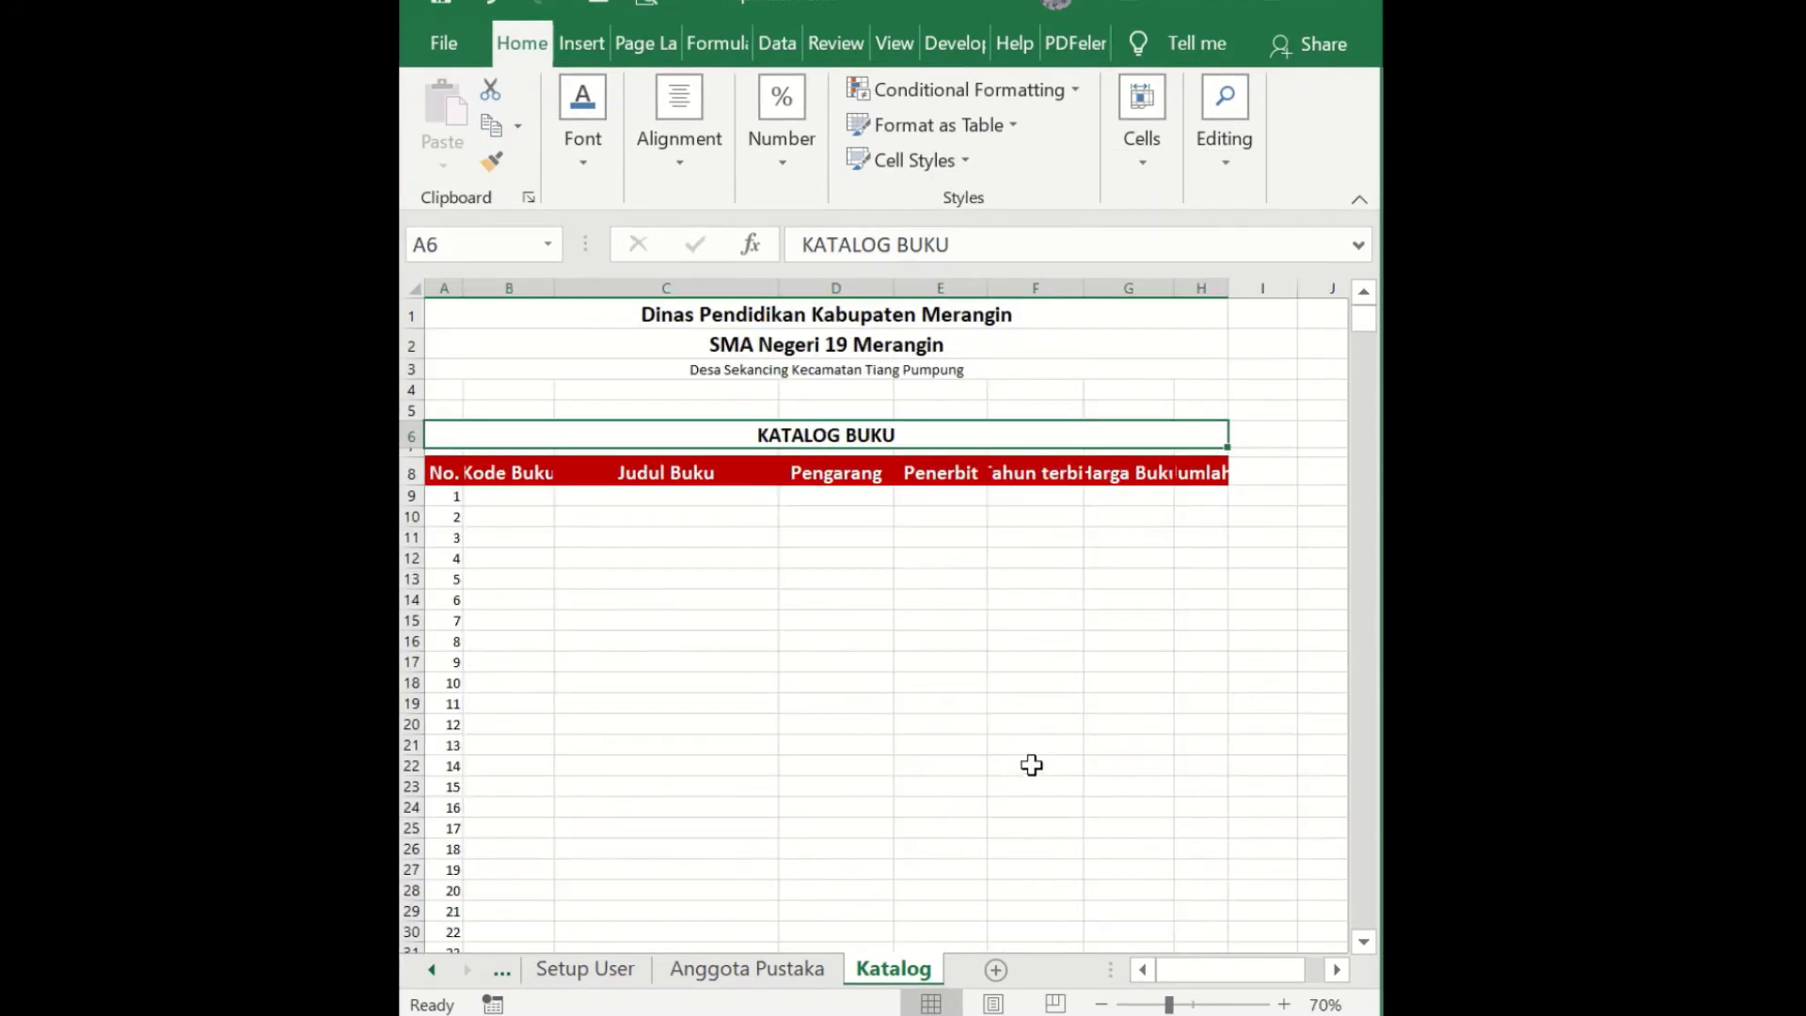
{"action": "left_click_drag", "start_coordinate": [1082, 294], "coordinate": [1214, 297]}
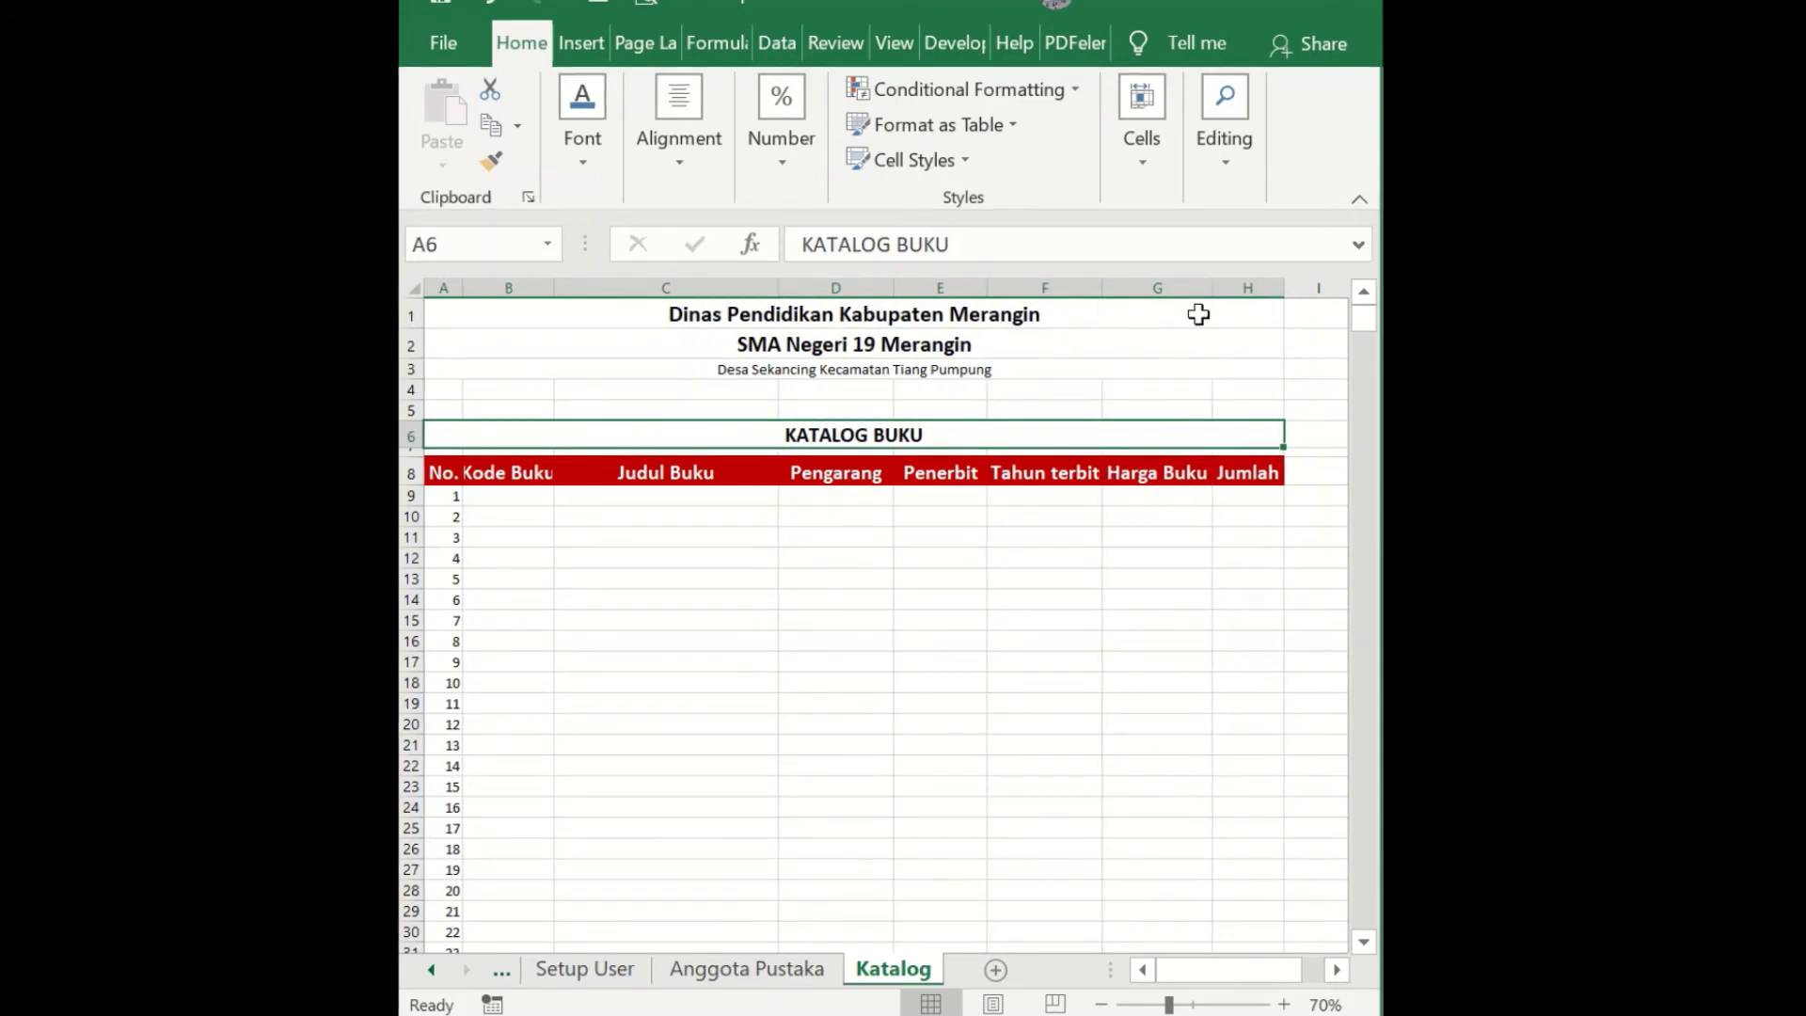
- Center the contents of column A, including the row numbers below the No. header
{"action": "left_click", "coordinate": [440, 472]}
{"action": "left_click", "coordinate": [443, 287]}
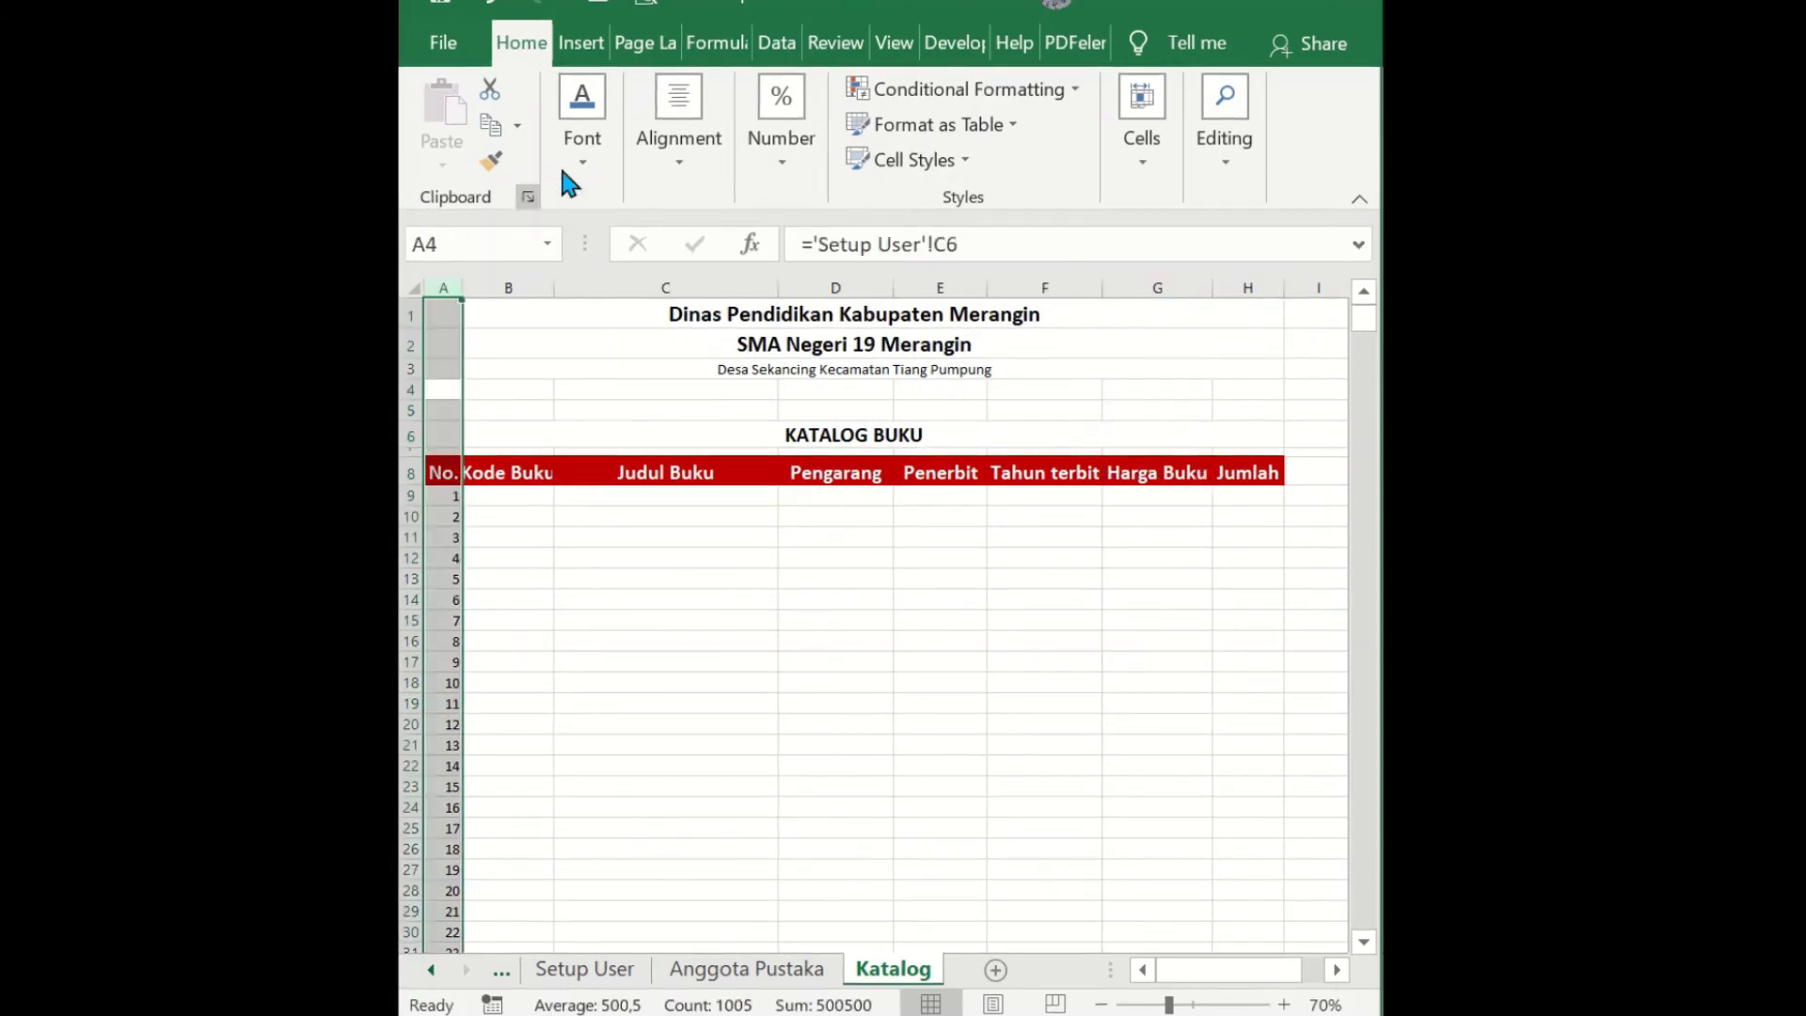
{"action": "left_click", "coordinate": [680, 151]}
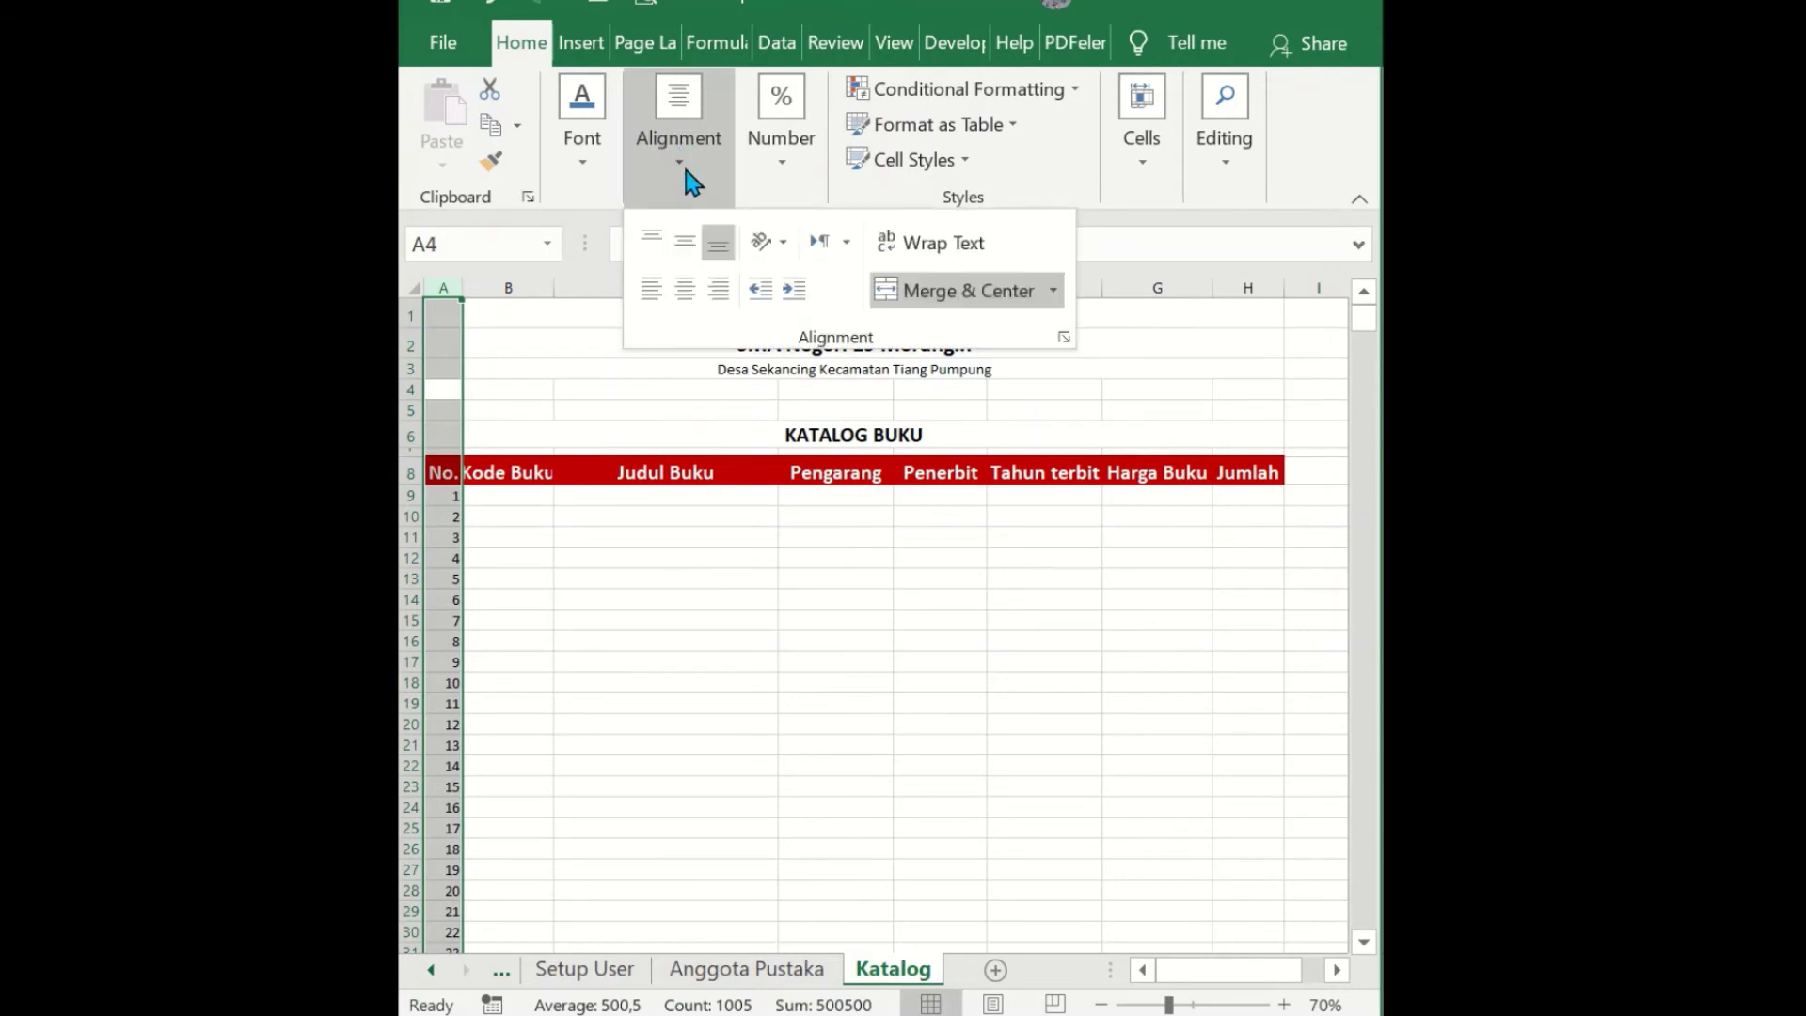
{"action": "left_click", "coordinate": [684, 288]}
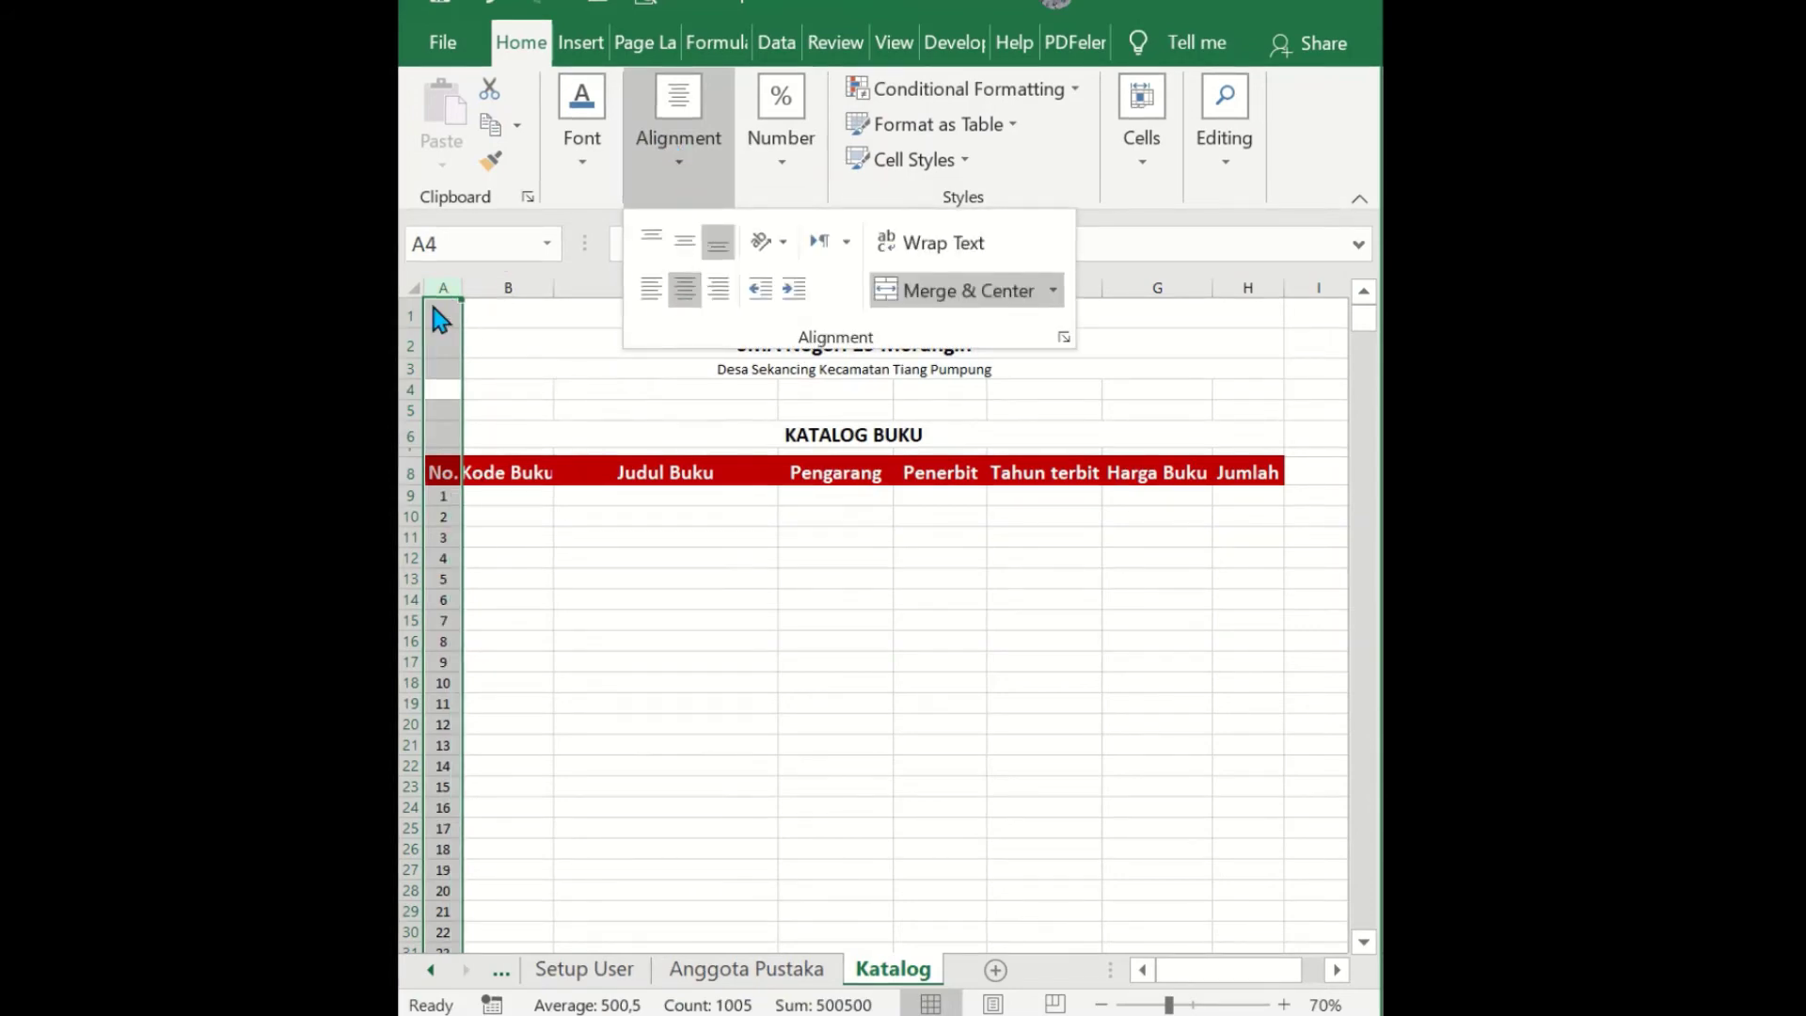
- Select the whole catalogue table from the No. header in A8 through the Jumlah column at row 1008
{"action": "left_click", "coordinate": [439, 473]}
{"action": "left_click", "coordinate": [440, 478]}
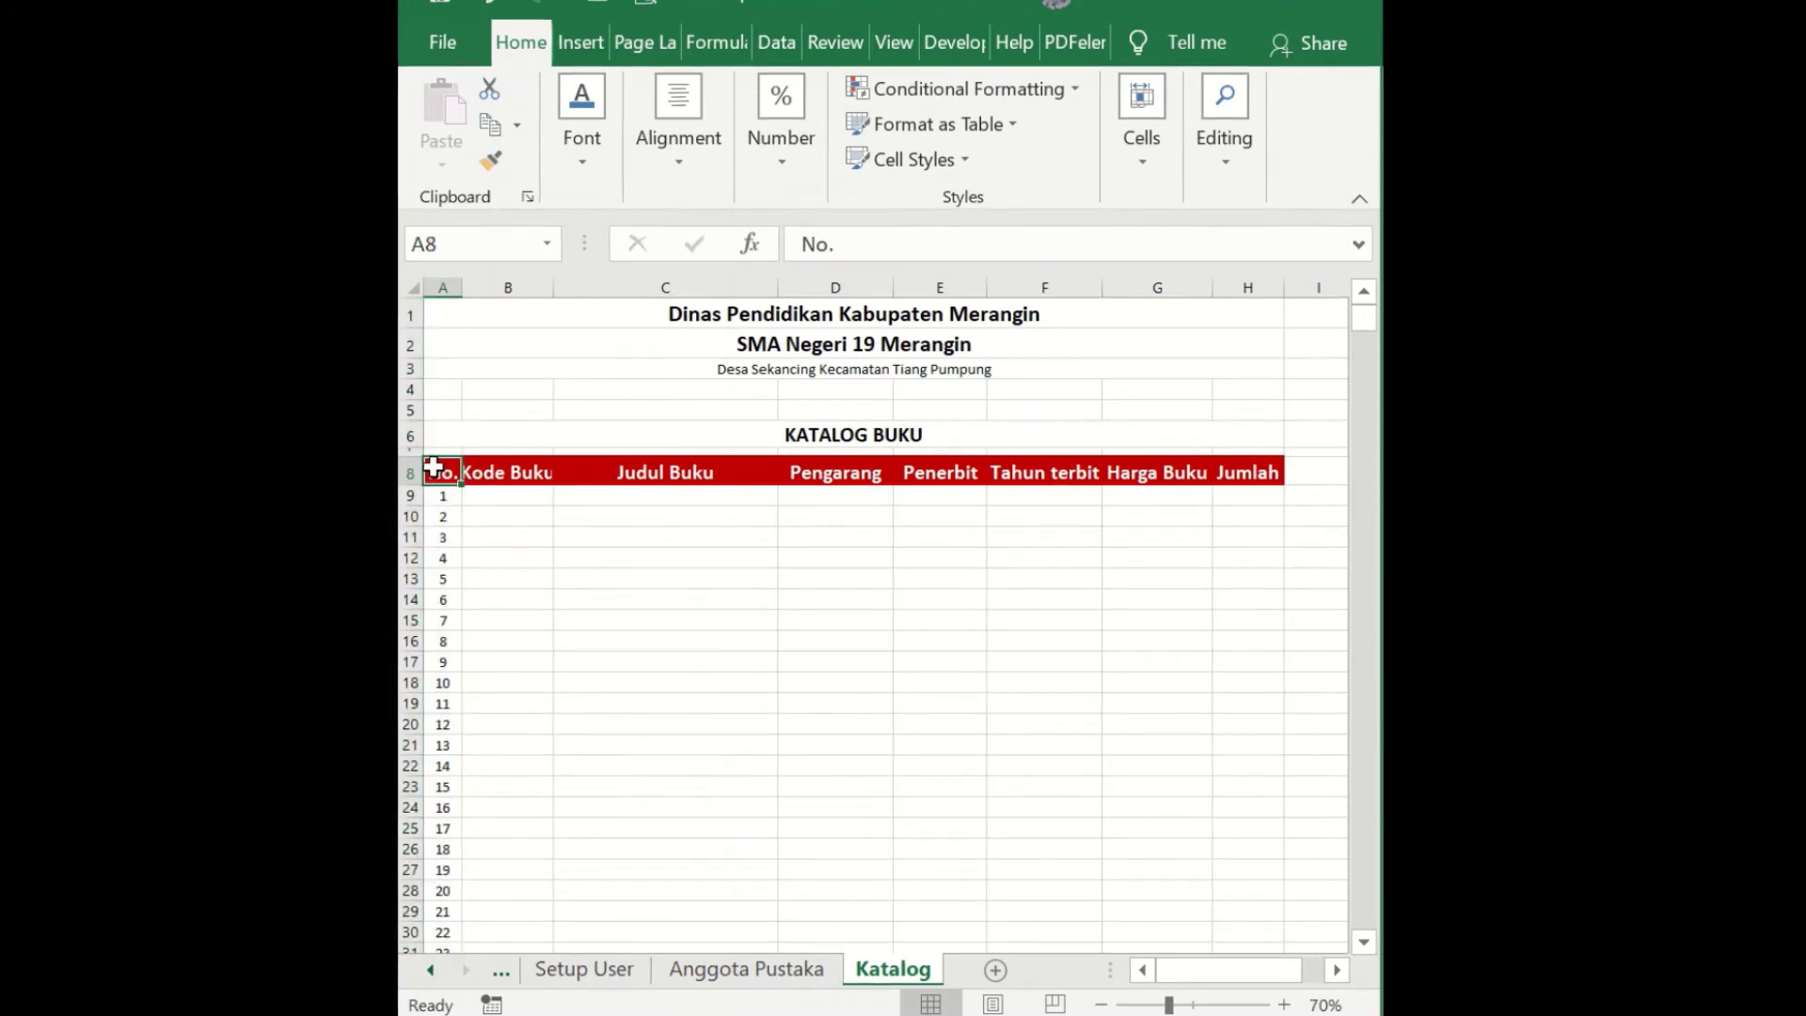
{"action": "key", "text": "ctrl+shift+Down"}
{"action": "key", "text": "shift+Right"}
{"action": "key", "text": "shift+Right"}
{"action": "key", "text": "ctrl+q"}
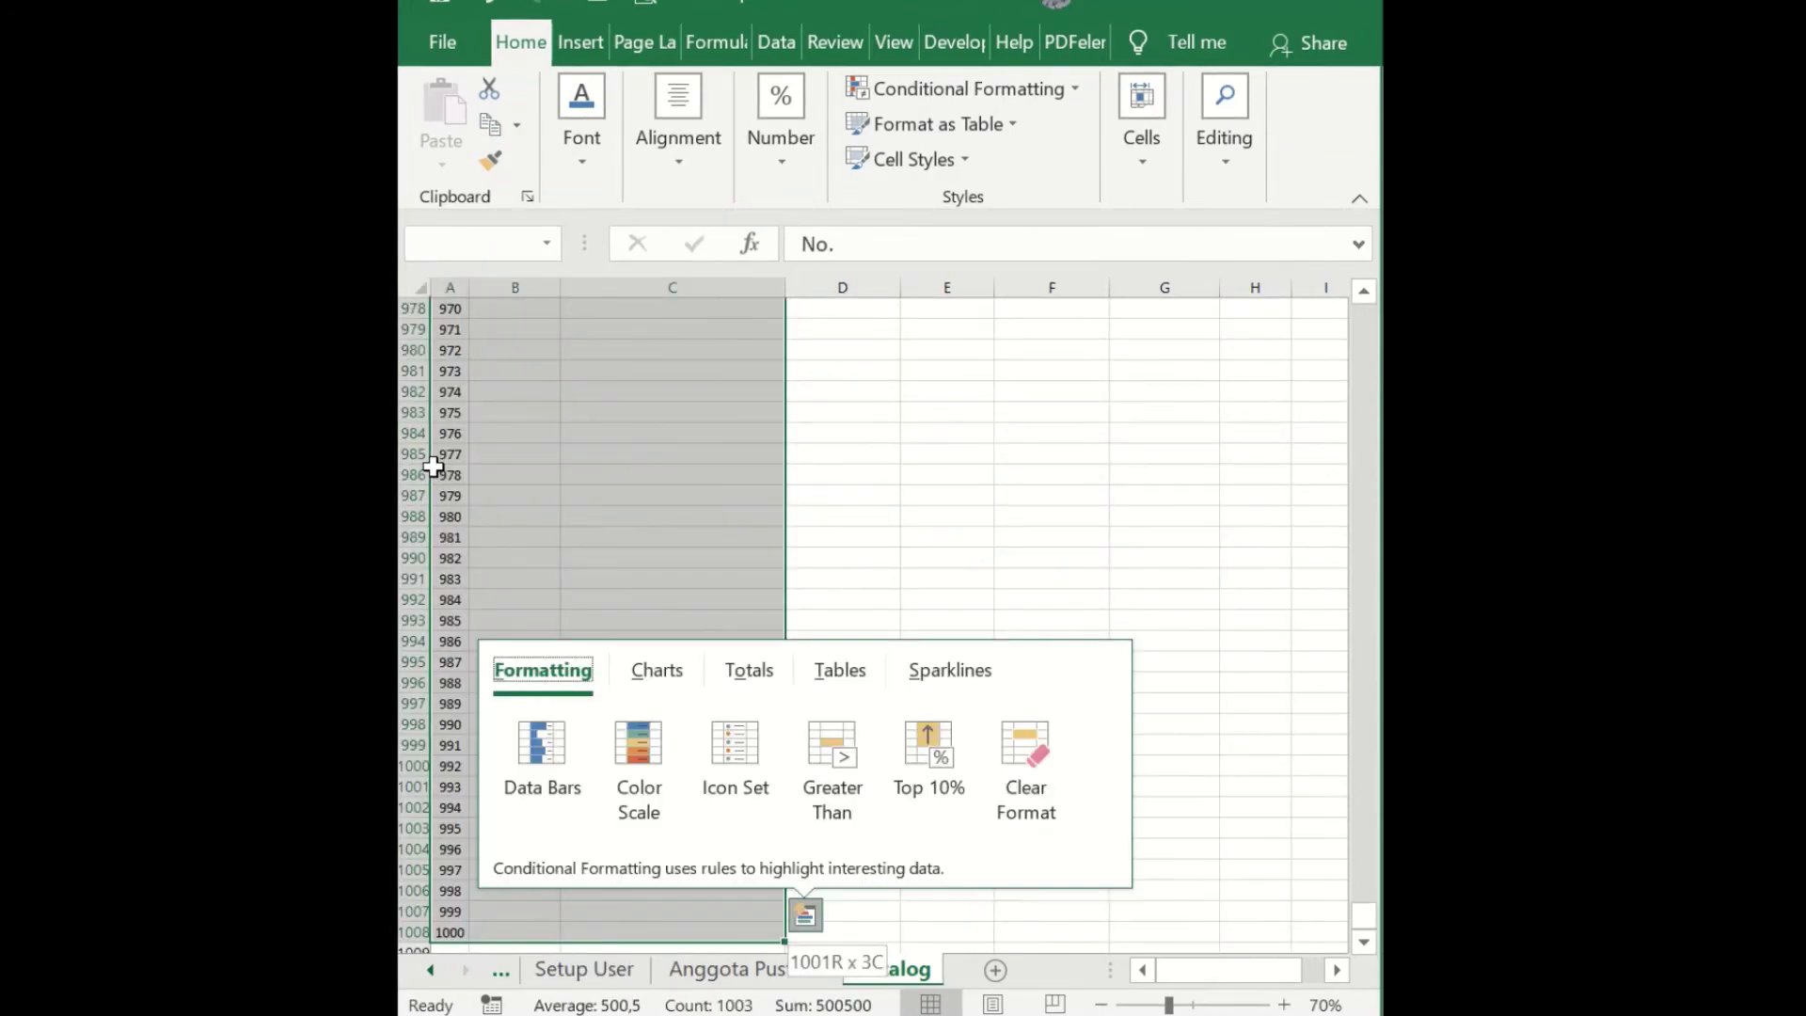
{"action": "key", "text": "Right"}
{"action": "key", "text": "Right"}
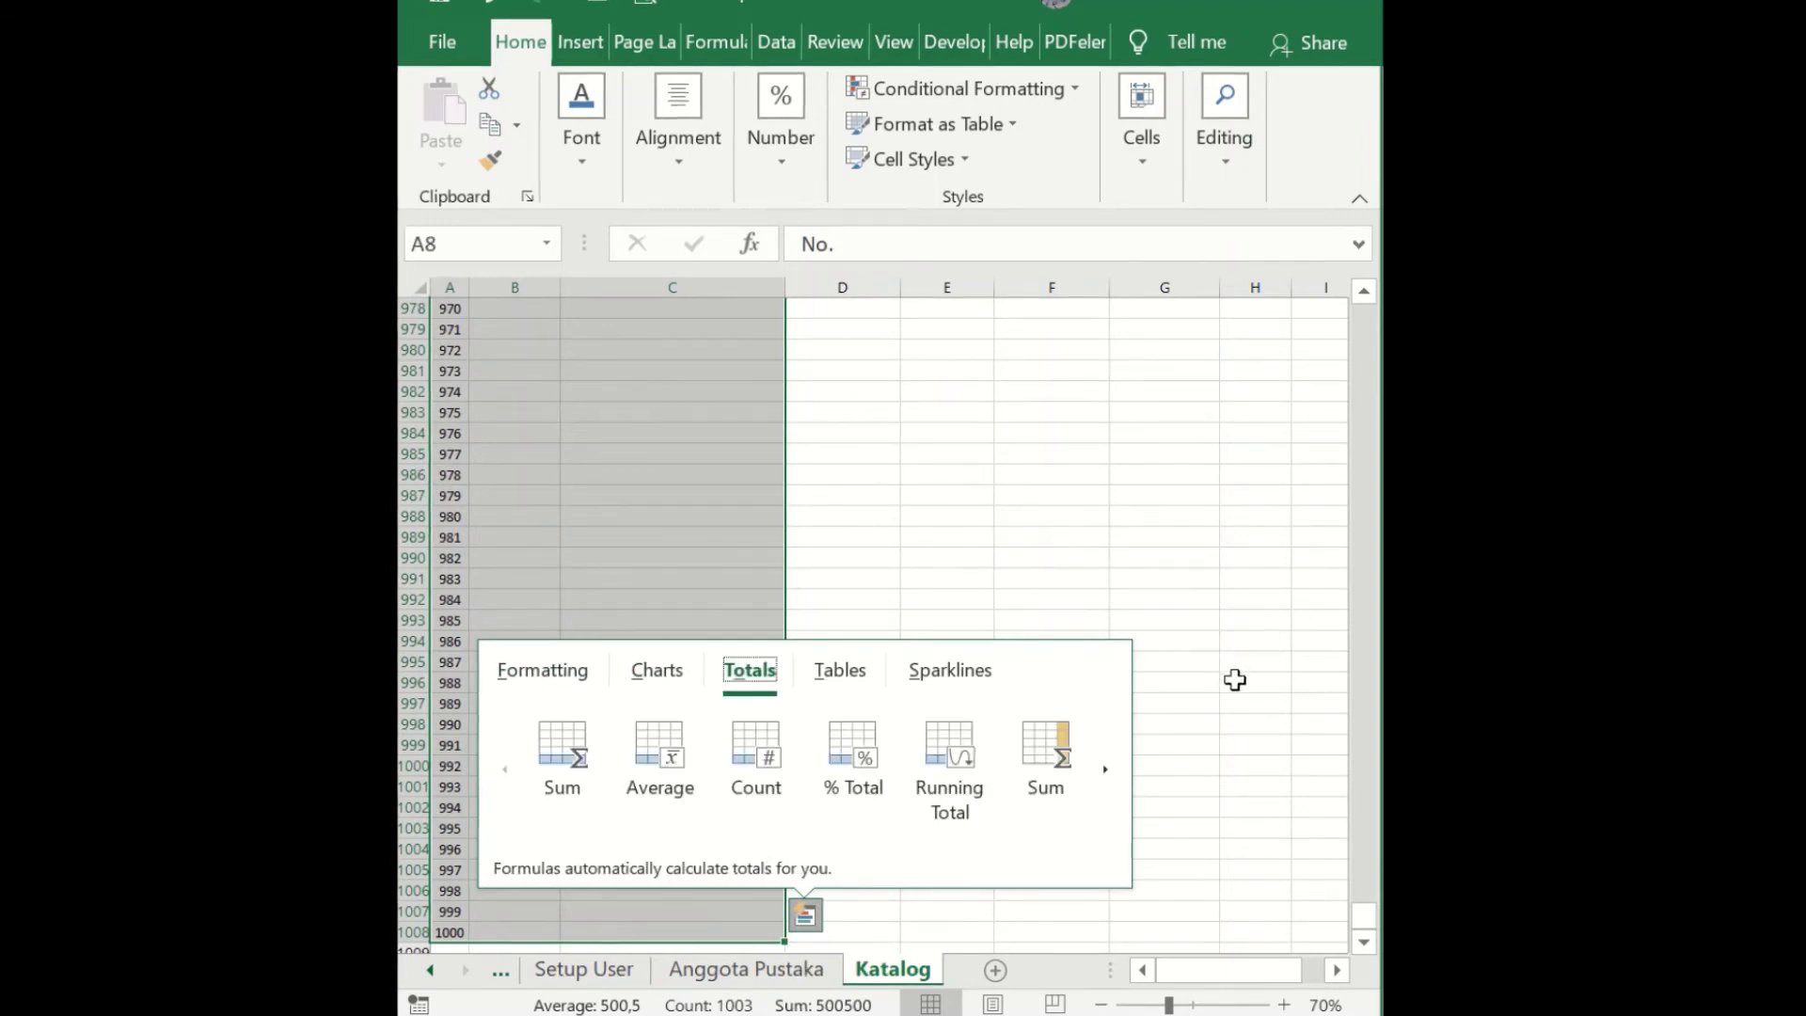
{"action": "scroll", "coordinate": [1236, 679], "scroll_direction": "down", "scroll_amount": 3}
{"action": "scroll", "coordinate": [1235, 679], "scroll_direction": "up", "scroll_amount": 5}
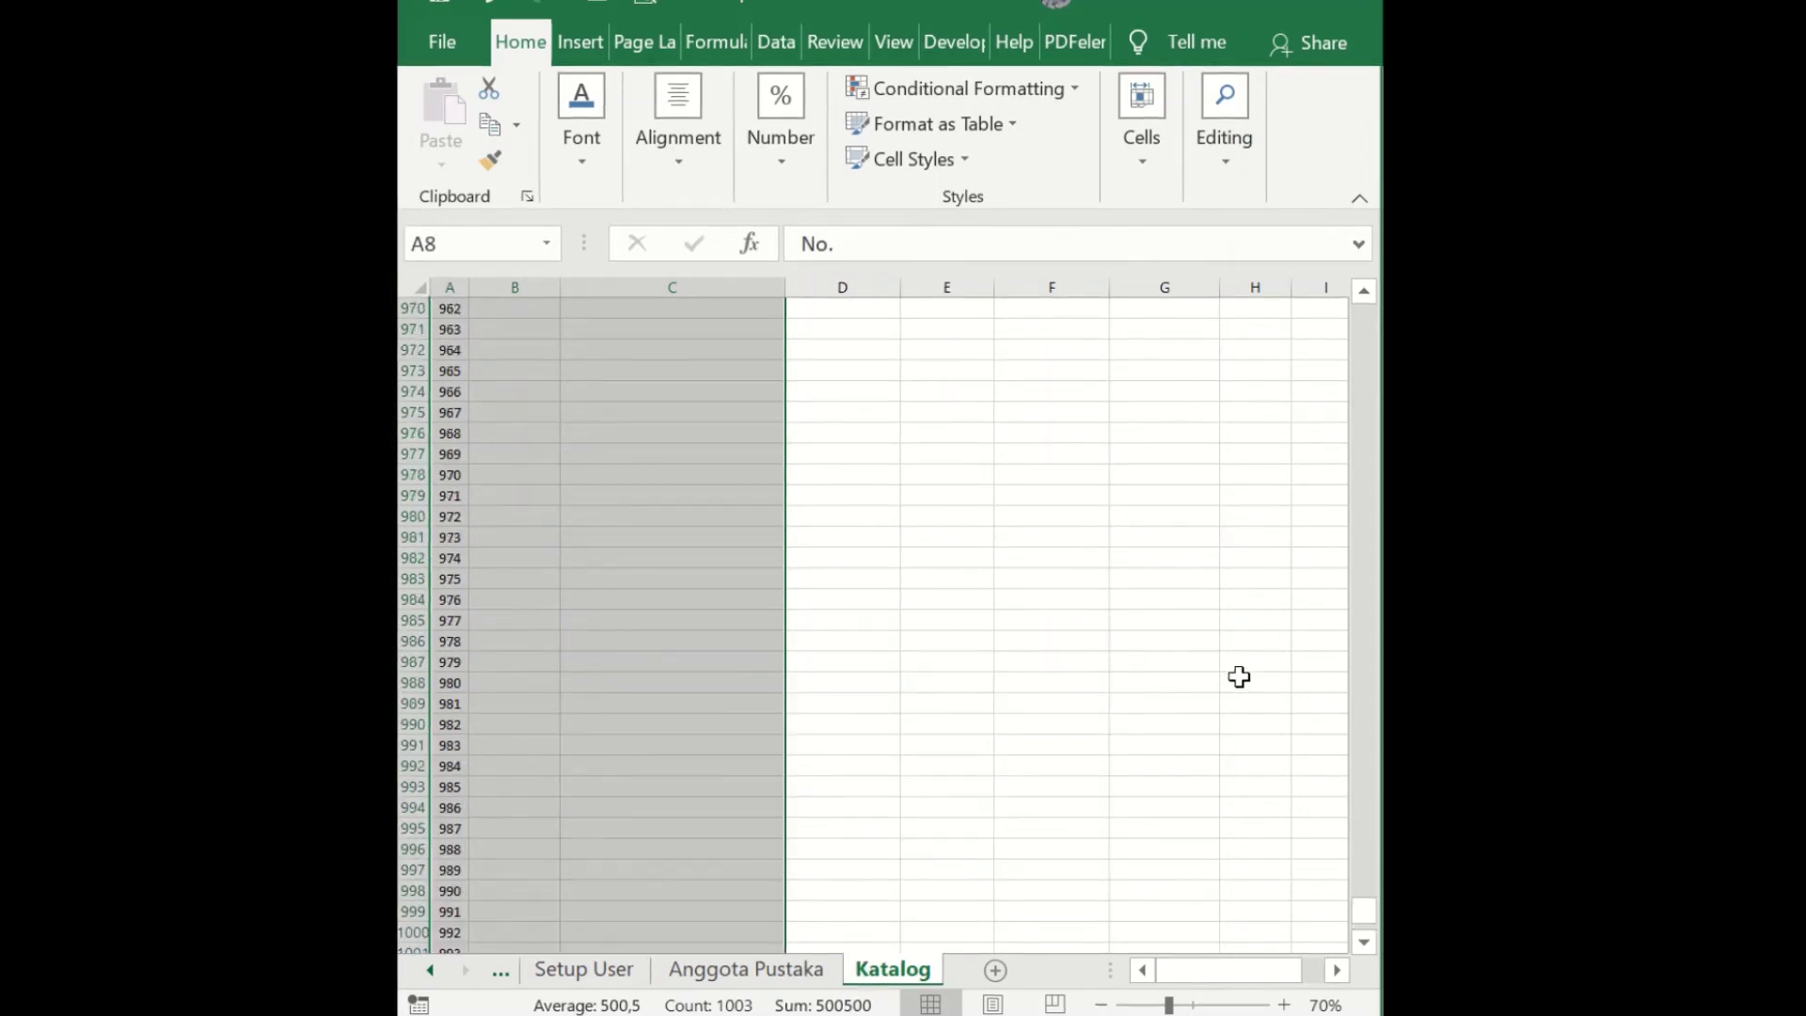
{"action": "key", "text": "shift+Right"}
{"action": "key", "text": "shift+Right"}
{"action": "key", "text": "shift+Right"}
{"action": "key", "text": "shift+Right"}
{"action": "key", "text": "shift+Right"}
{"action": "key", "text": "ctrl+q"}
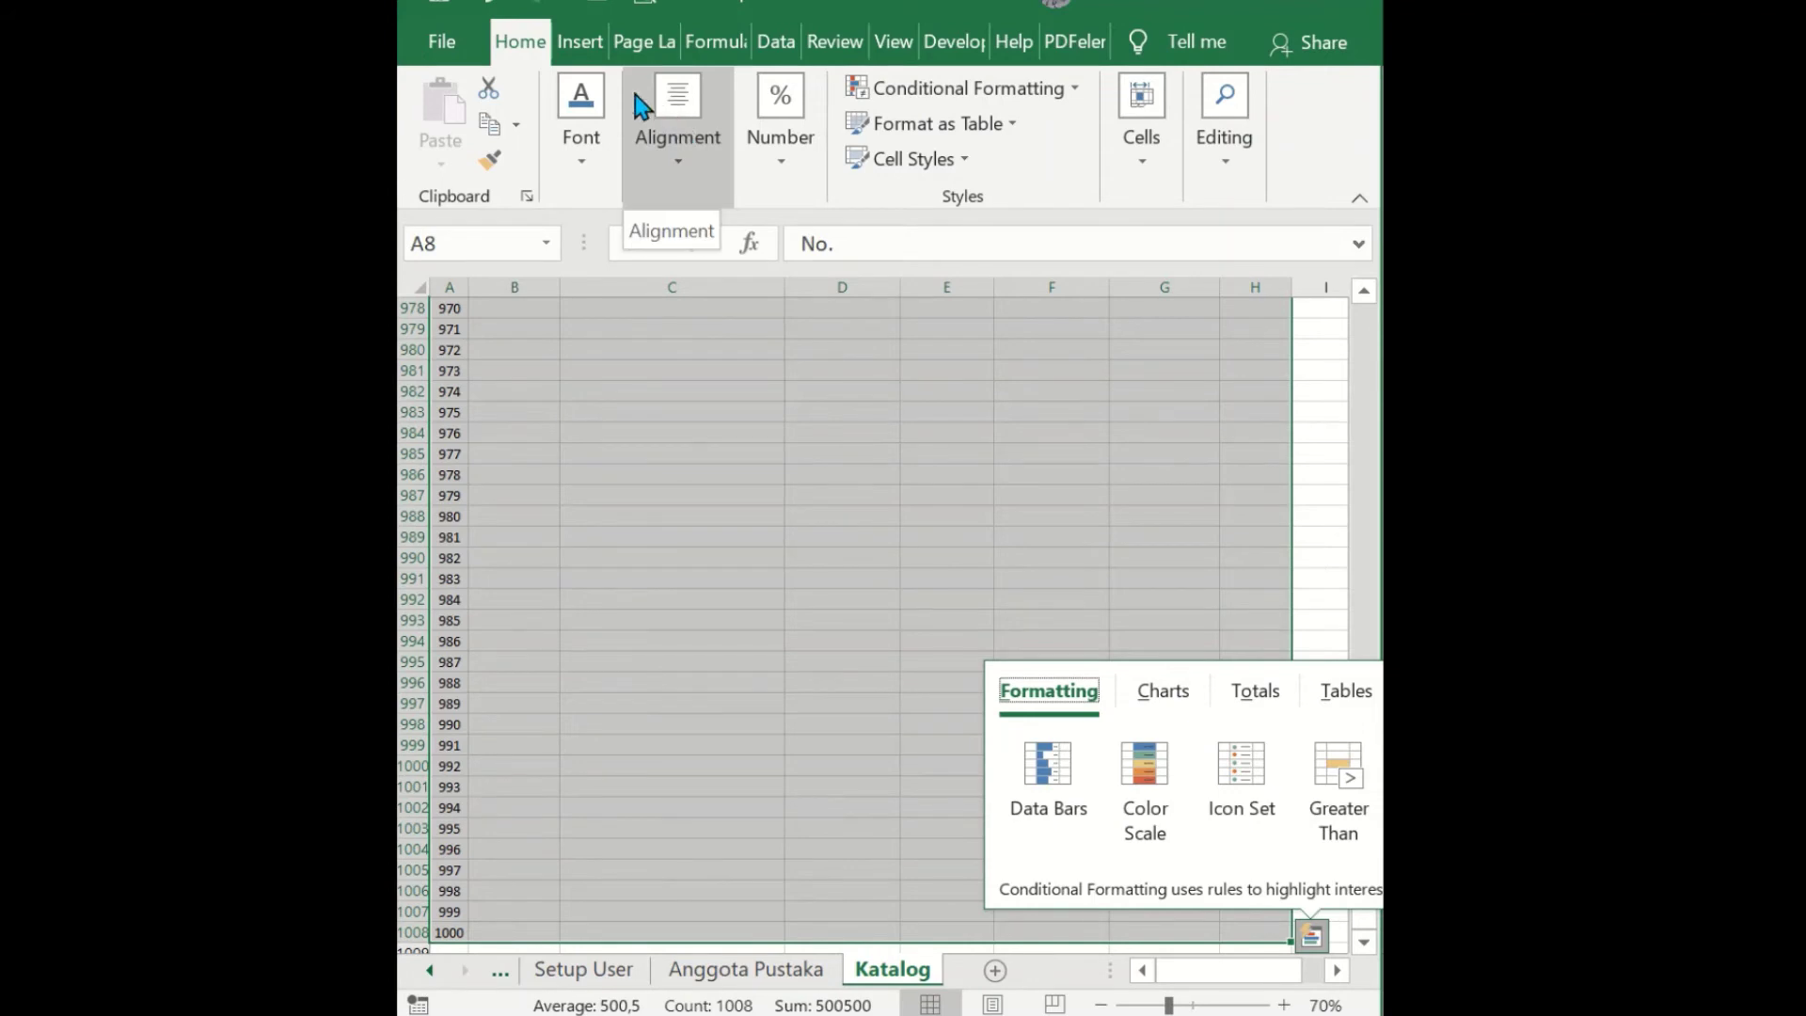
- Apply red borders to the selected table, with a thick top line and medium lines for the other outer edges and inner gridlines
{"action": "left_click", "coordinate": [607, 174]}
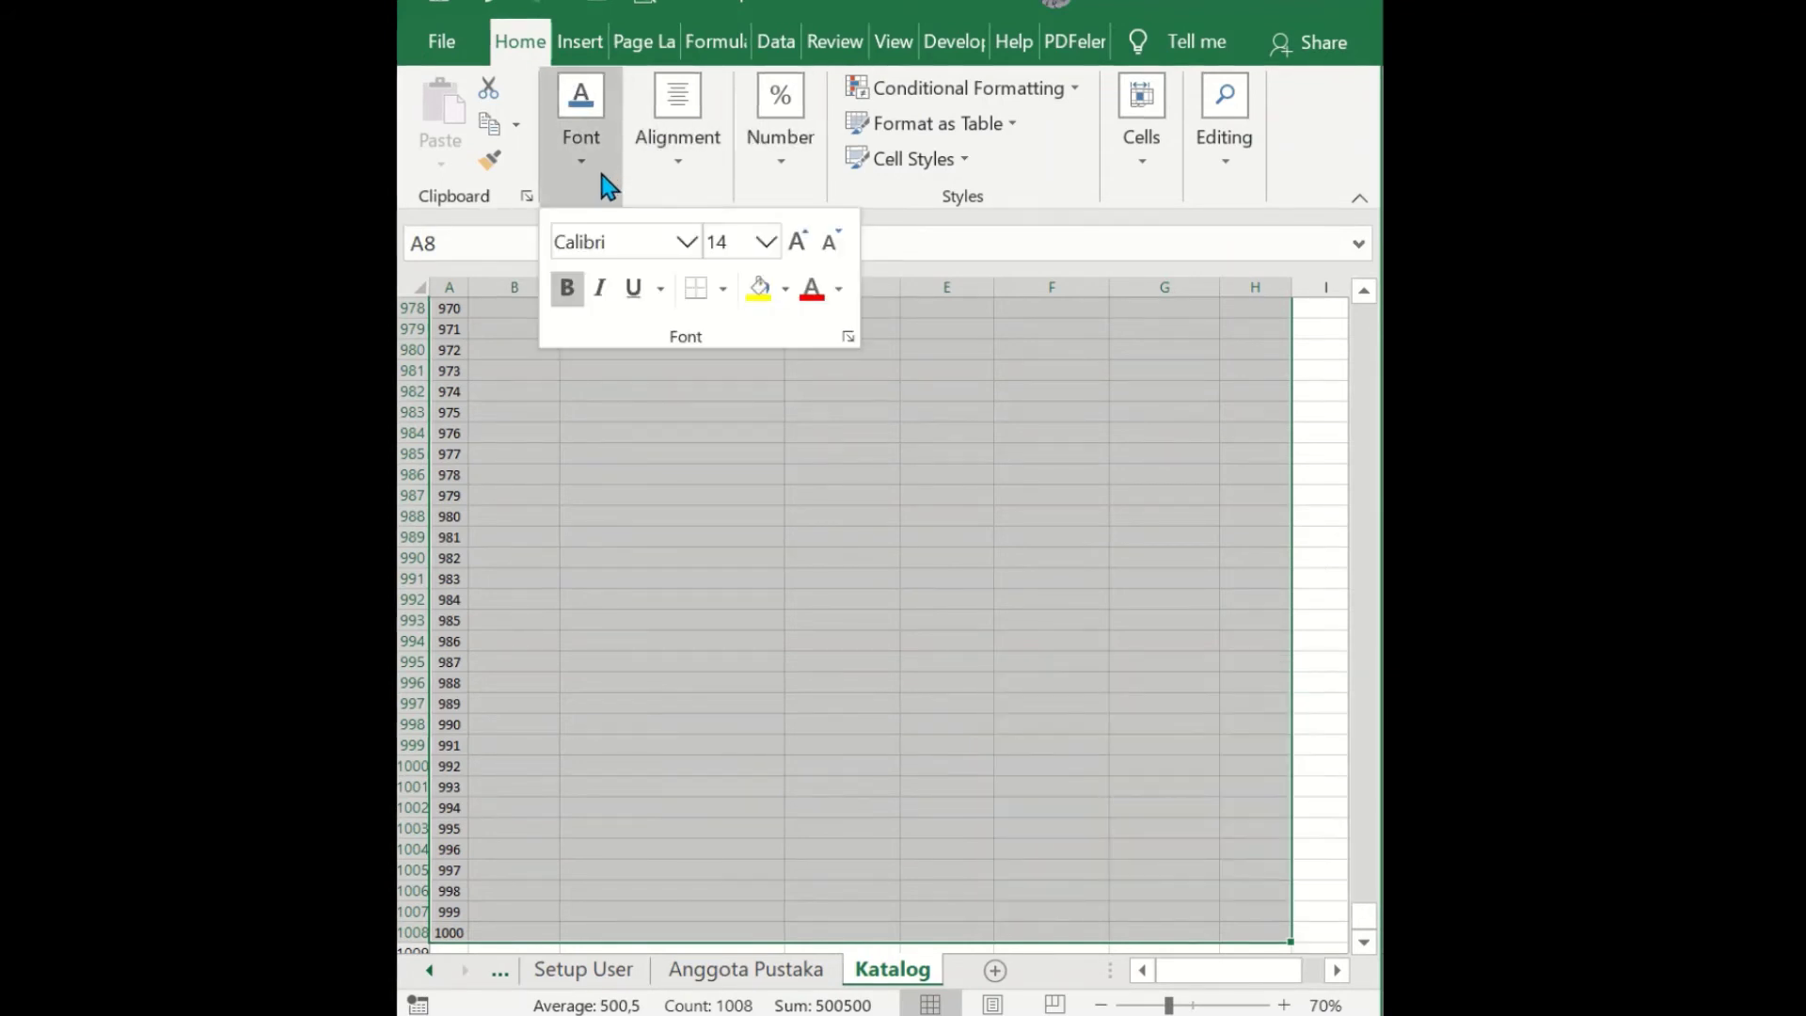
{"action": "left_click", "coordinate": [721, 288]}
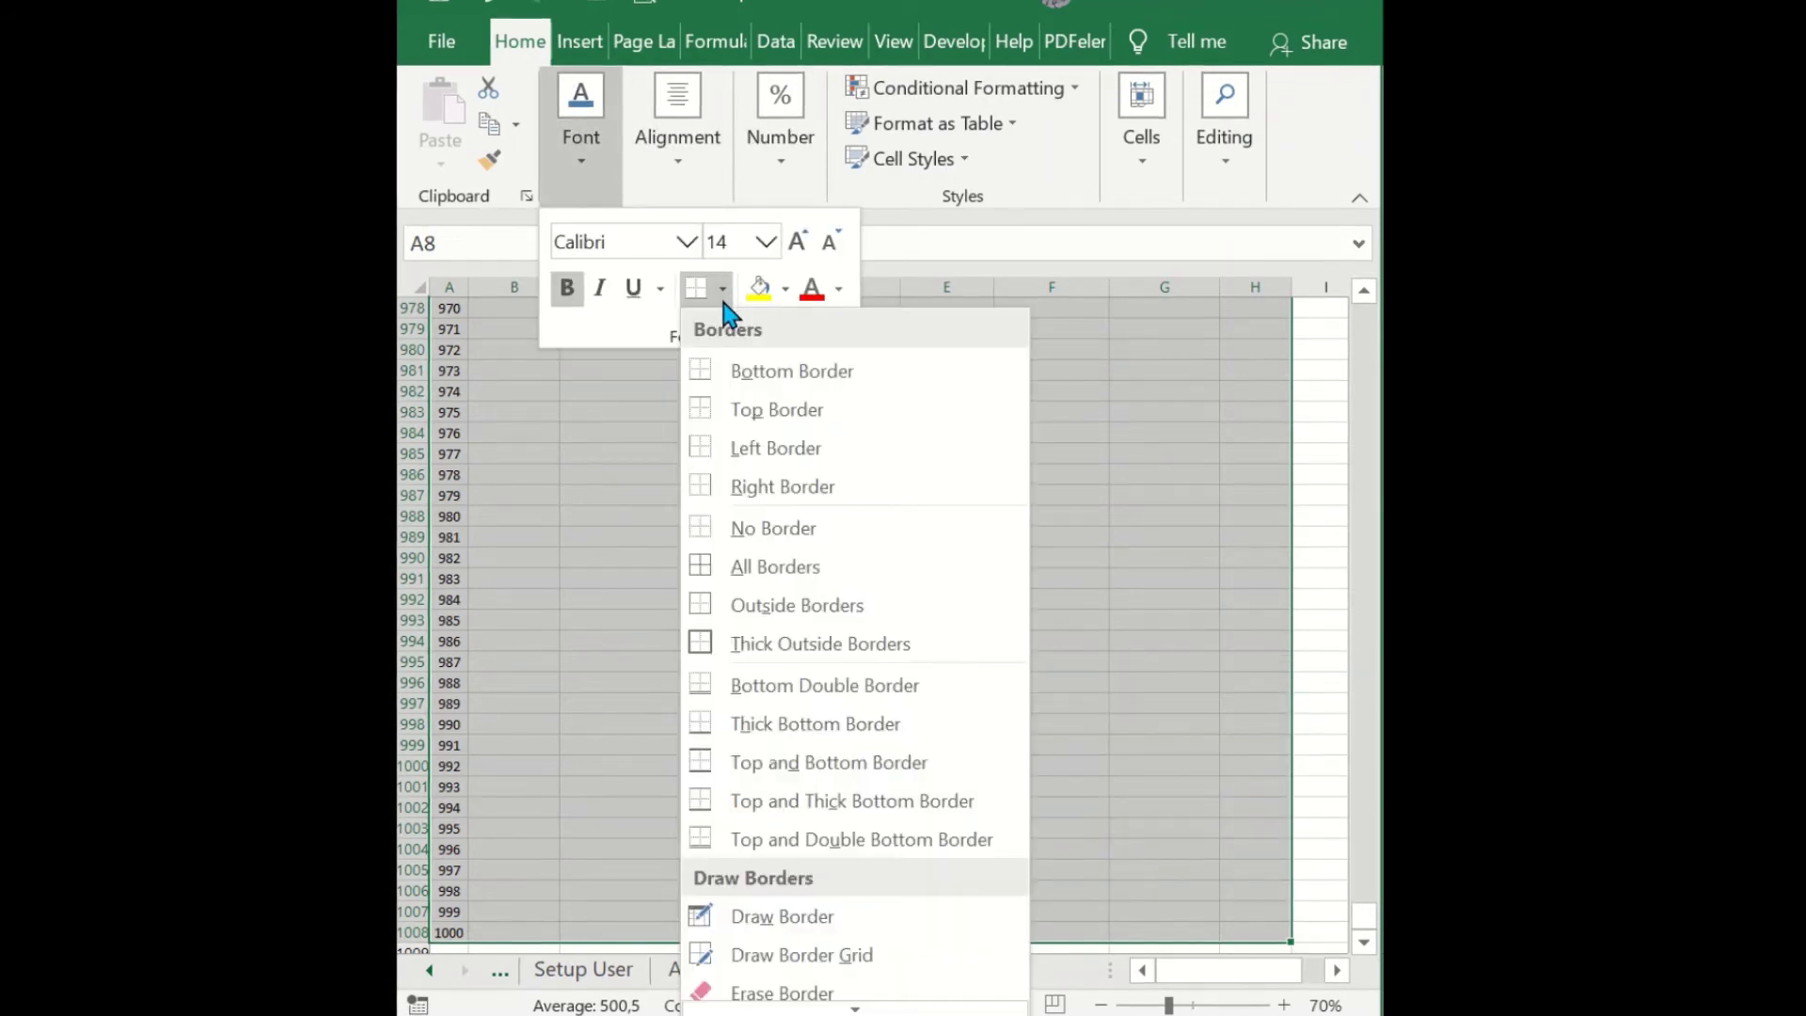
{"action": "scroll", "coordinate": [847, 781], "scroll_direction": "down", "scroll_amount": 1}
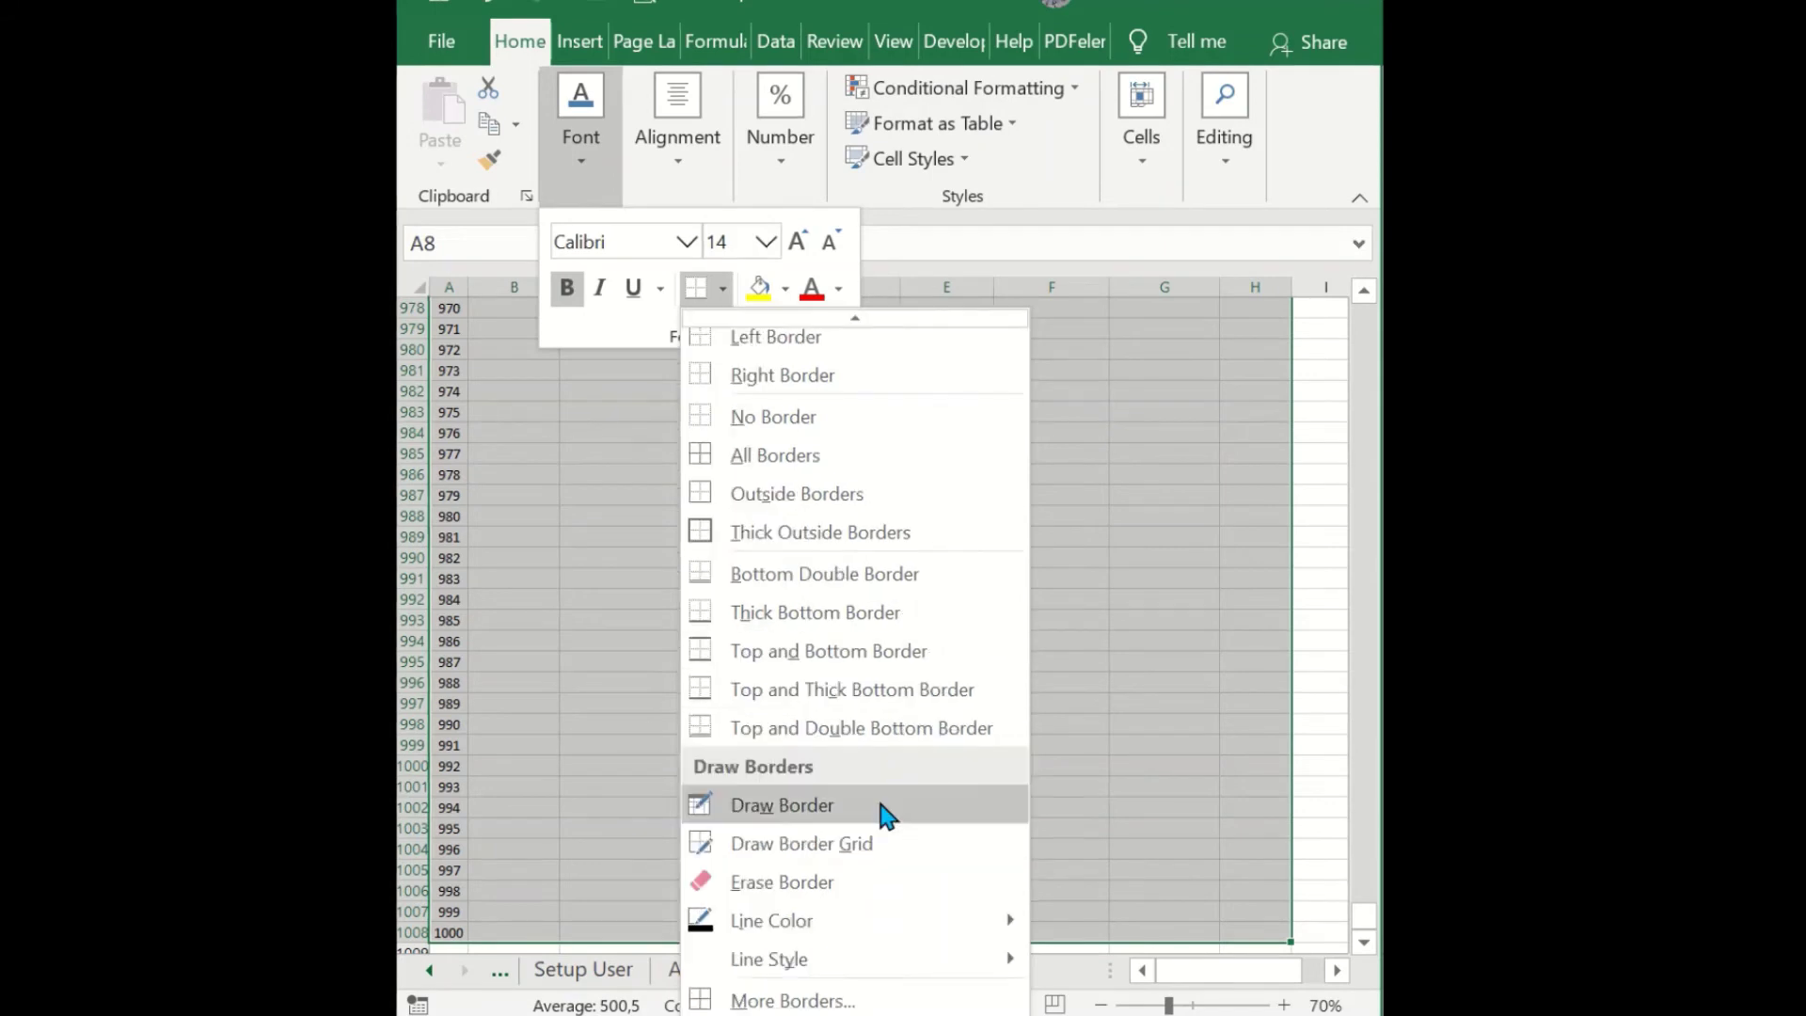
{"action": "left_click", "coordinate": [784, 1001]}
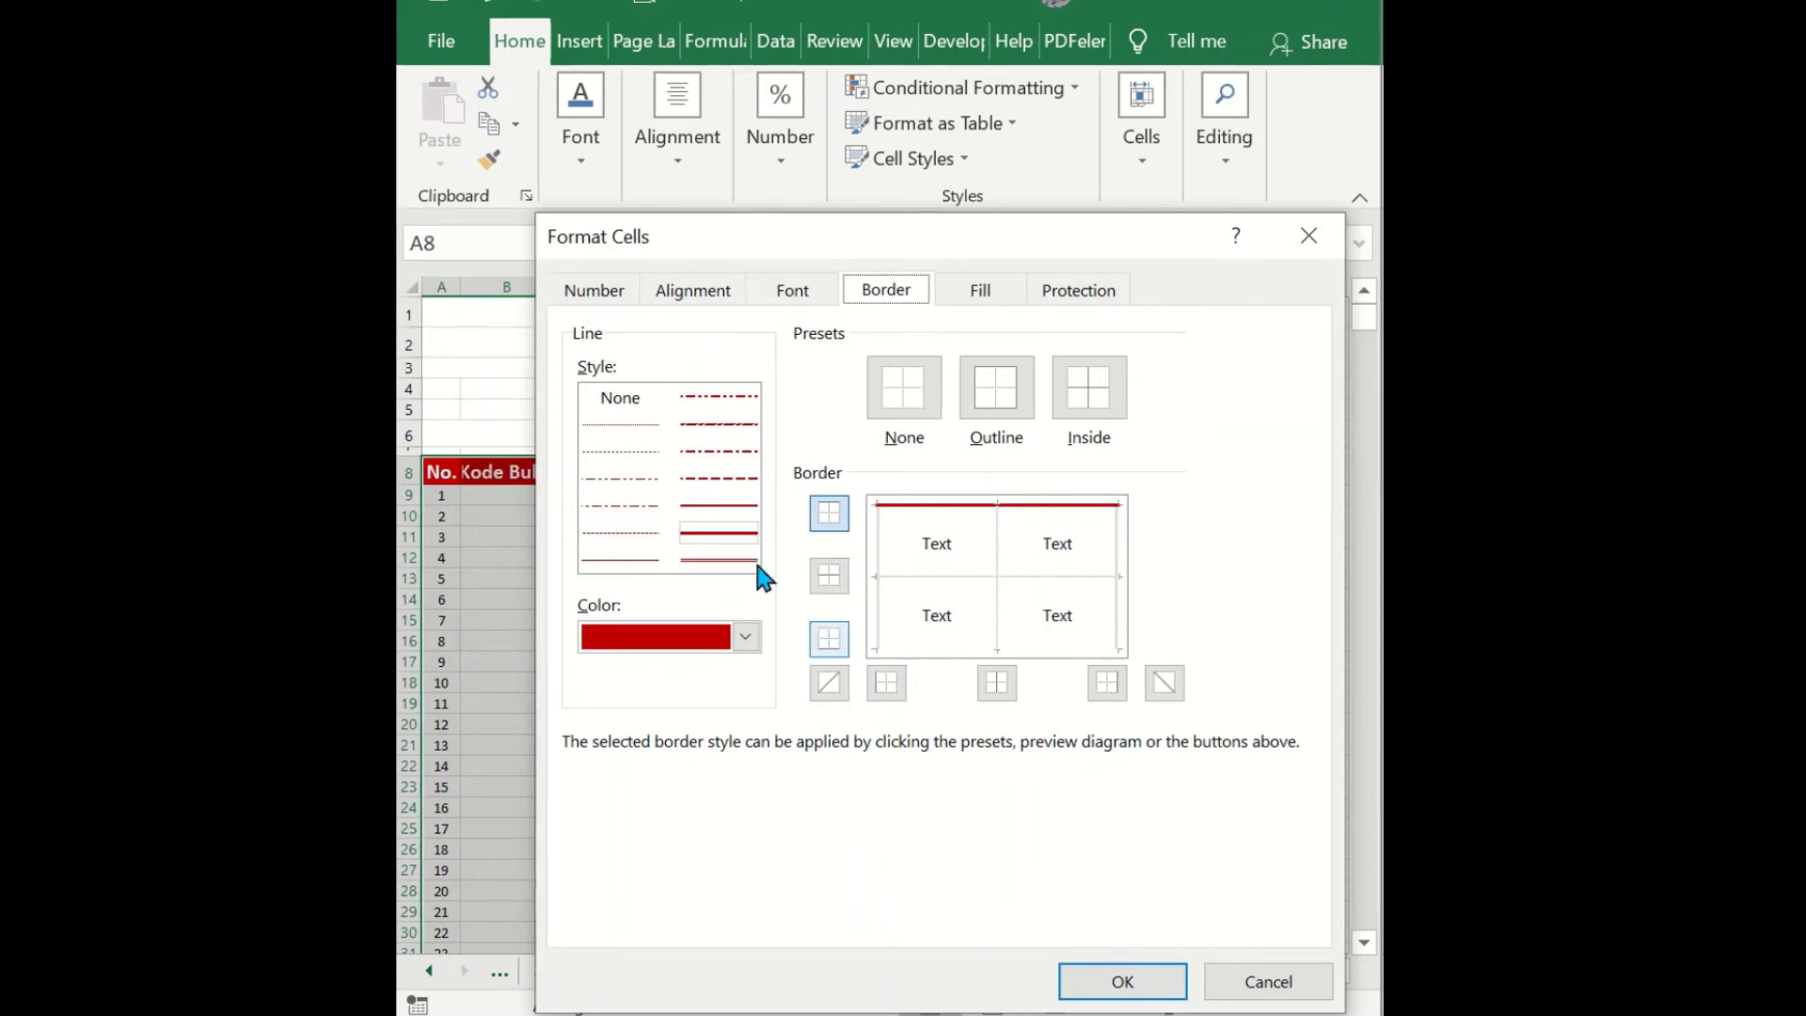
{"action": "left_click", "coordinate": [734, 507]}
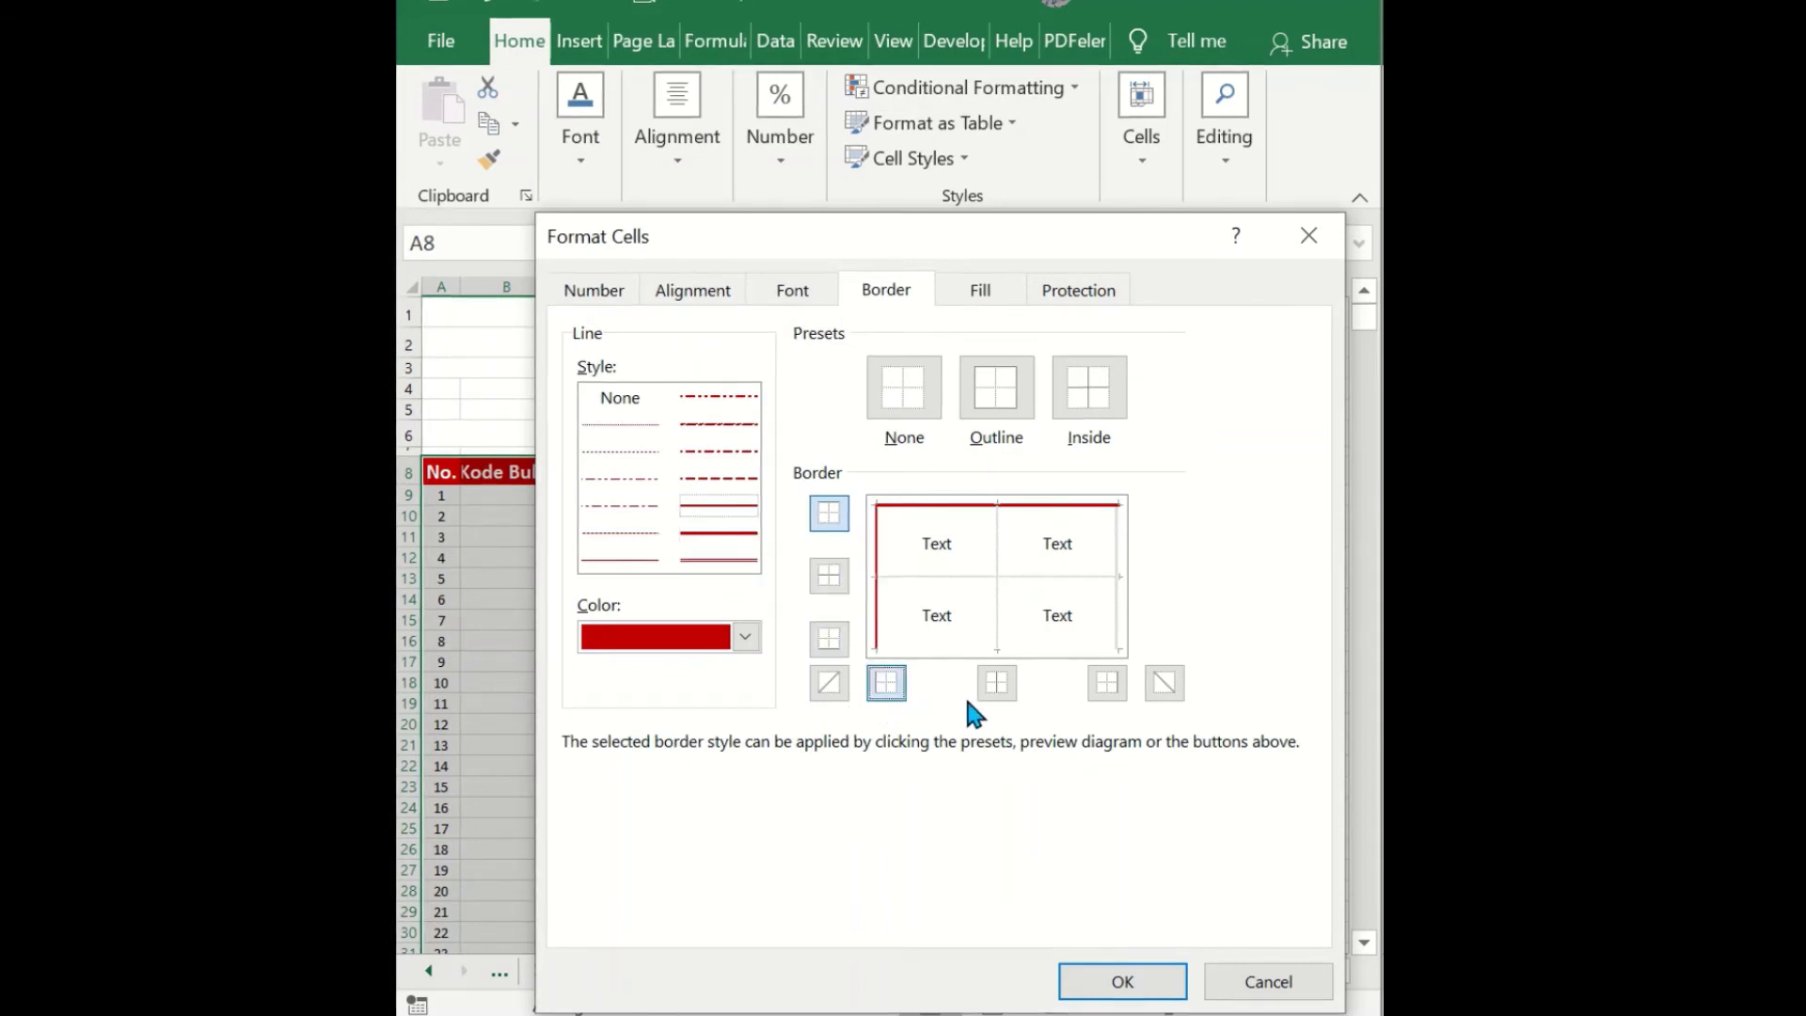
{"action": "left_click", "coordinate": [1106, 683]}
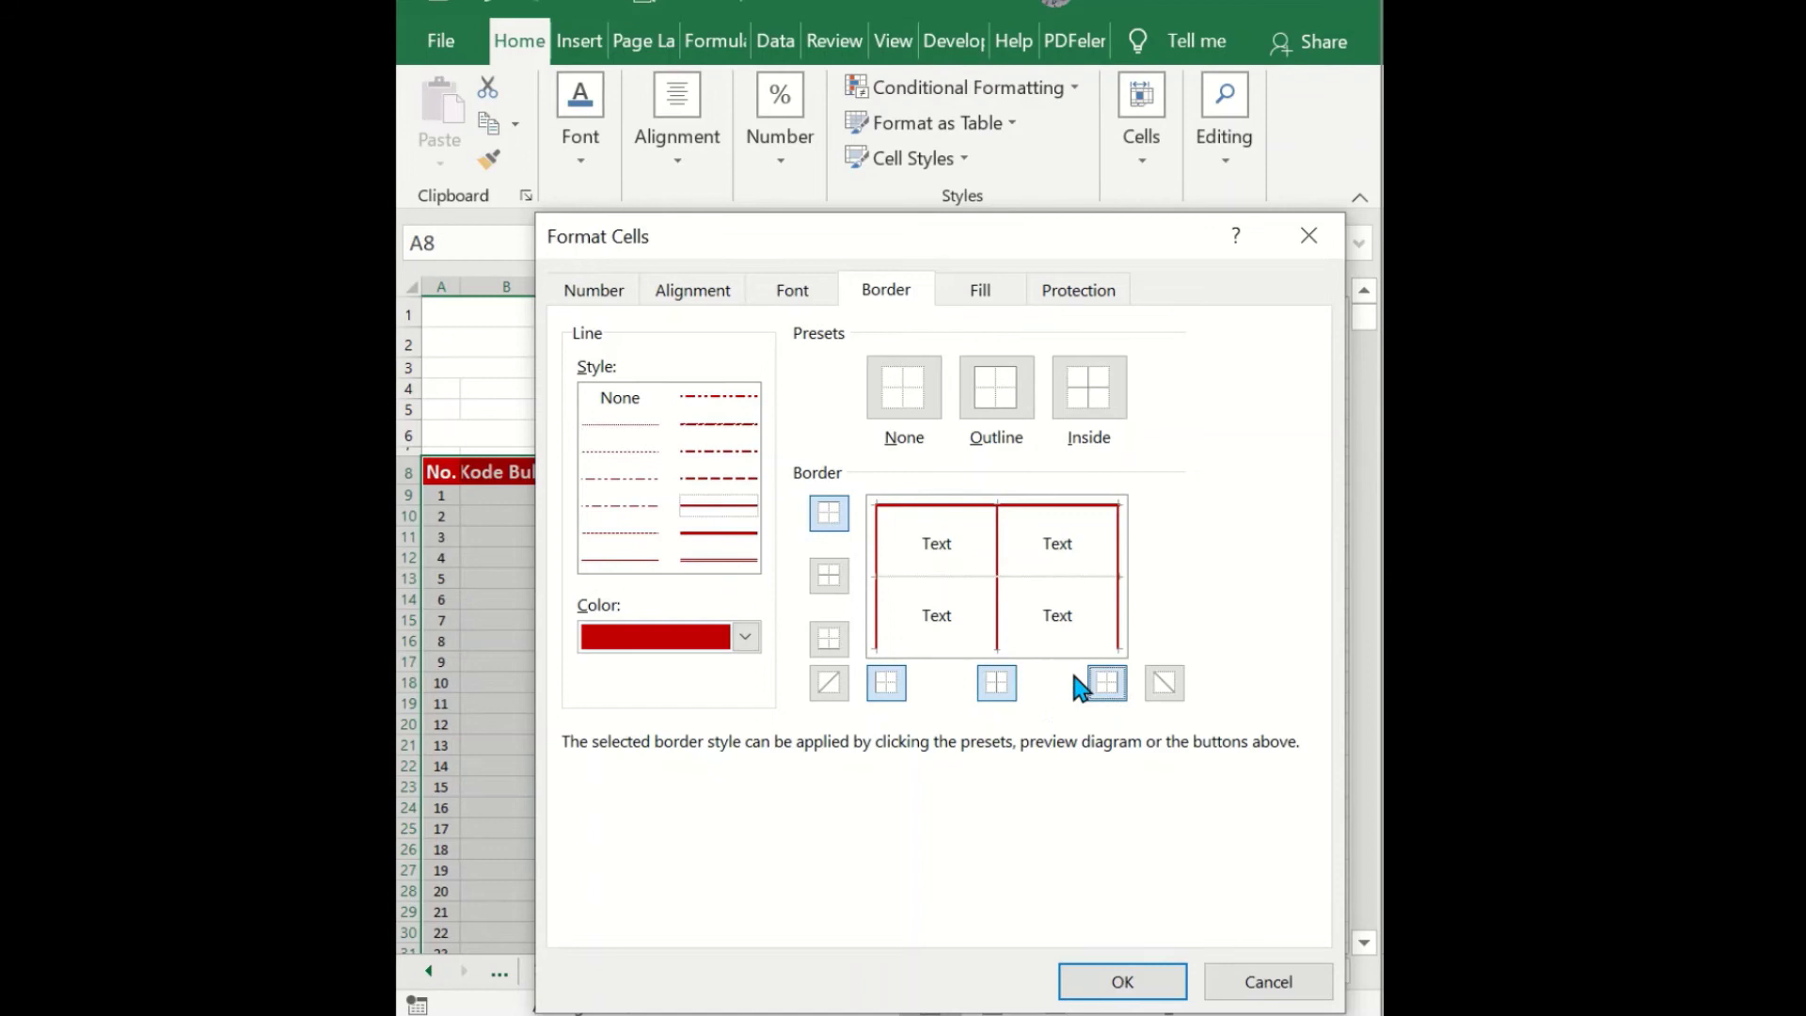
{"action": "left_click", "coordinate": [828, 639]}
{"action": "left_click", "coordinate": [829, 575]}
{"action": "left_click", "coordinate": [1124, 981]}
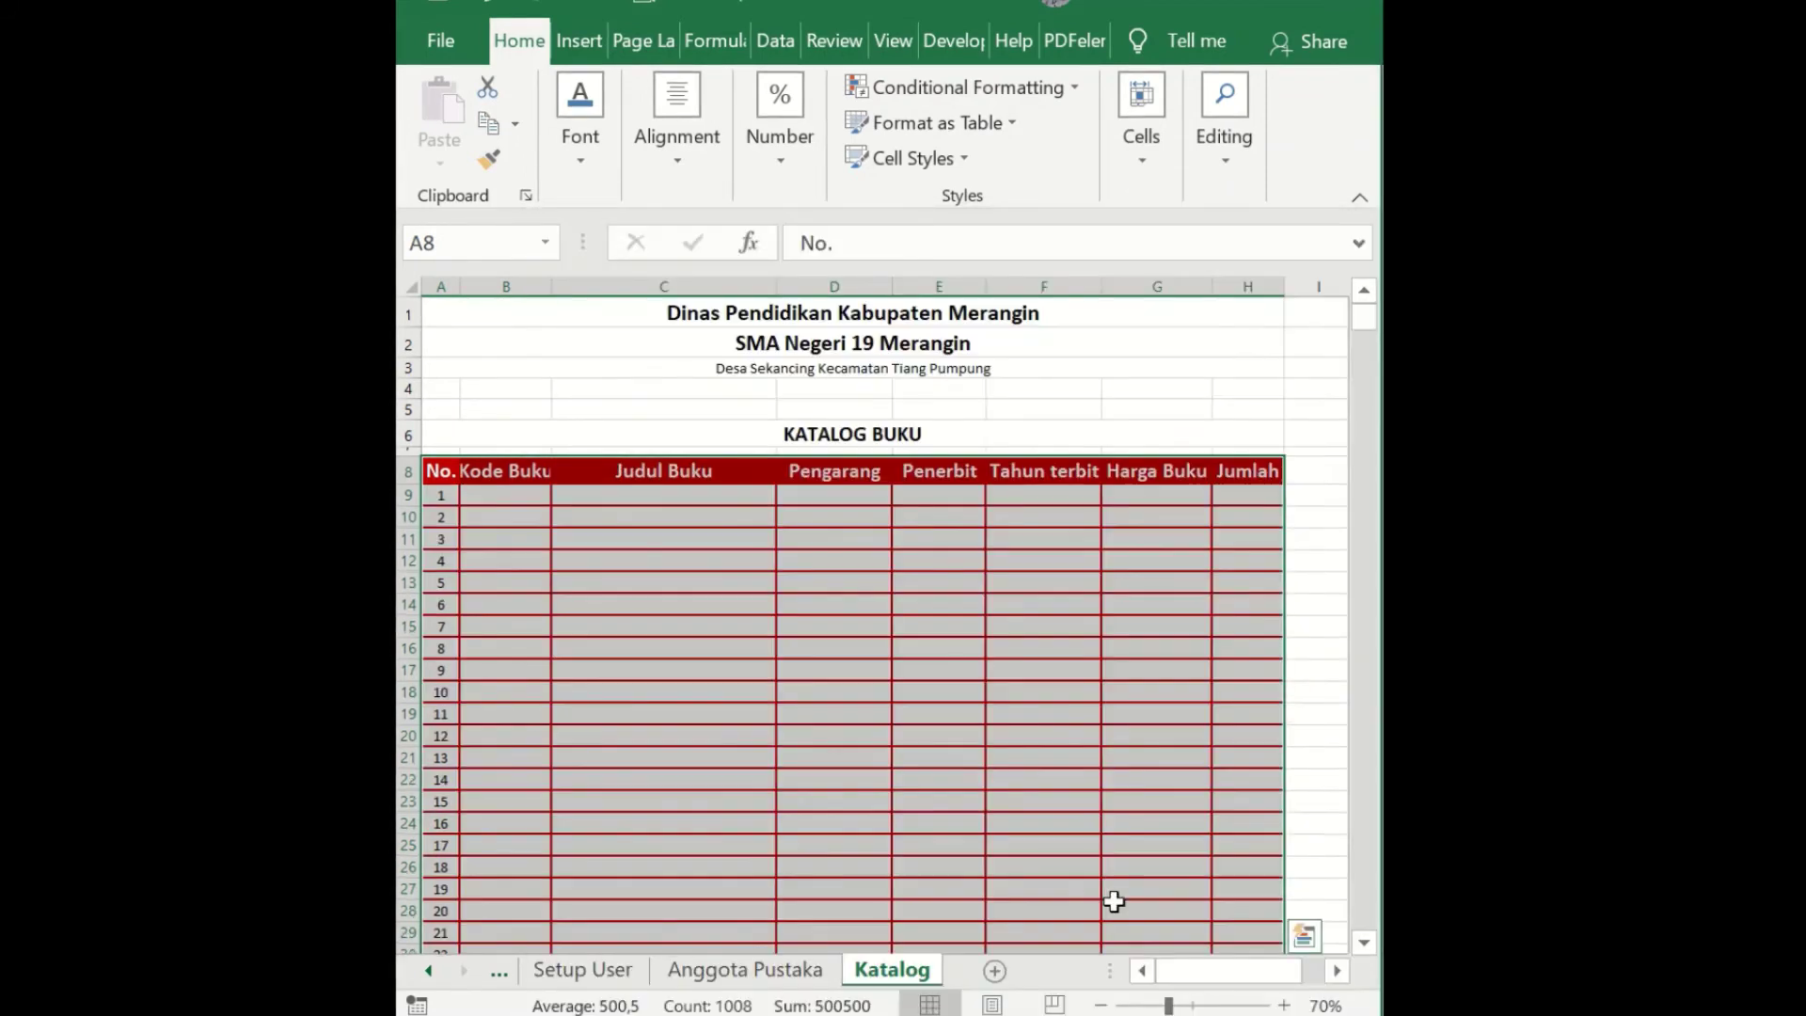
{"action": "left_click", "coordinate": [774, 543]}
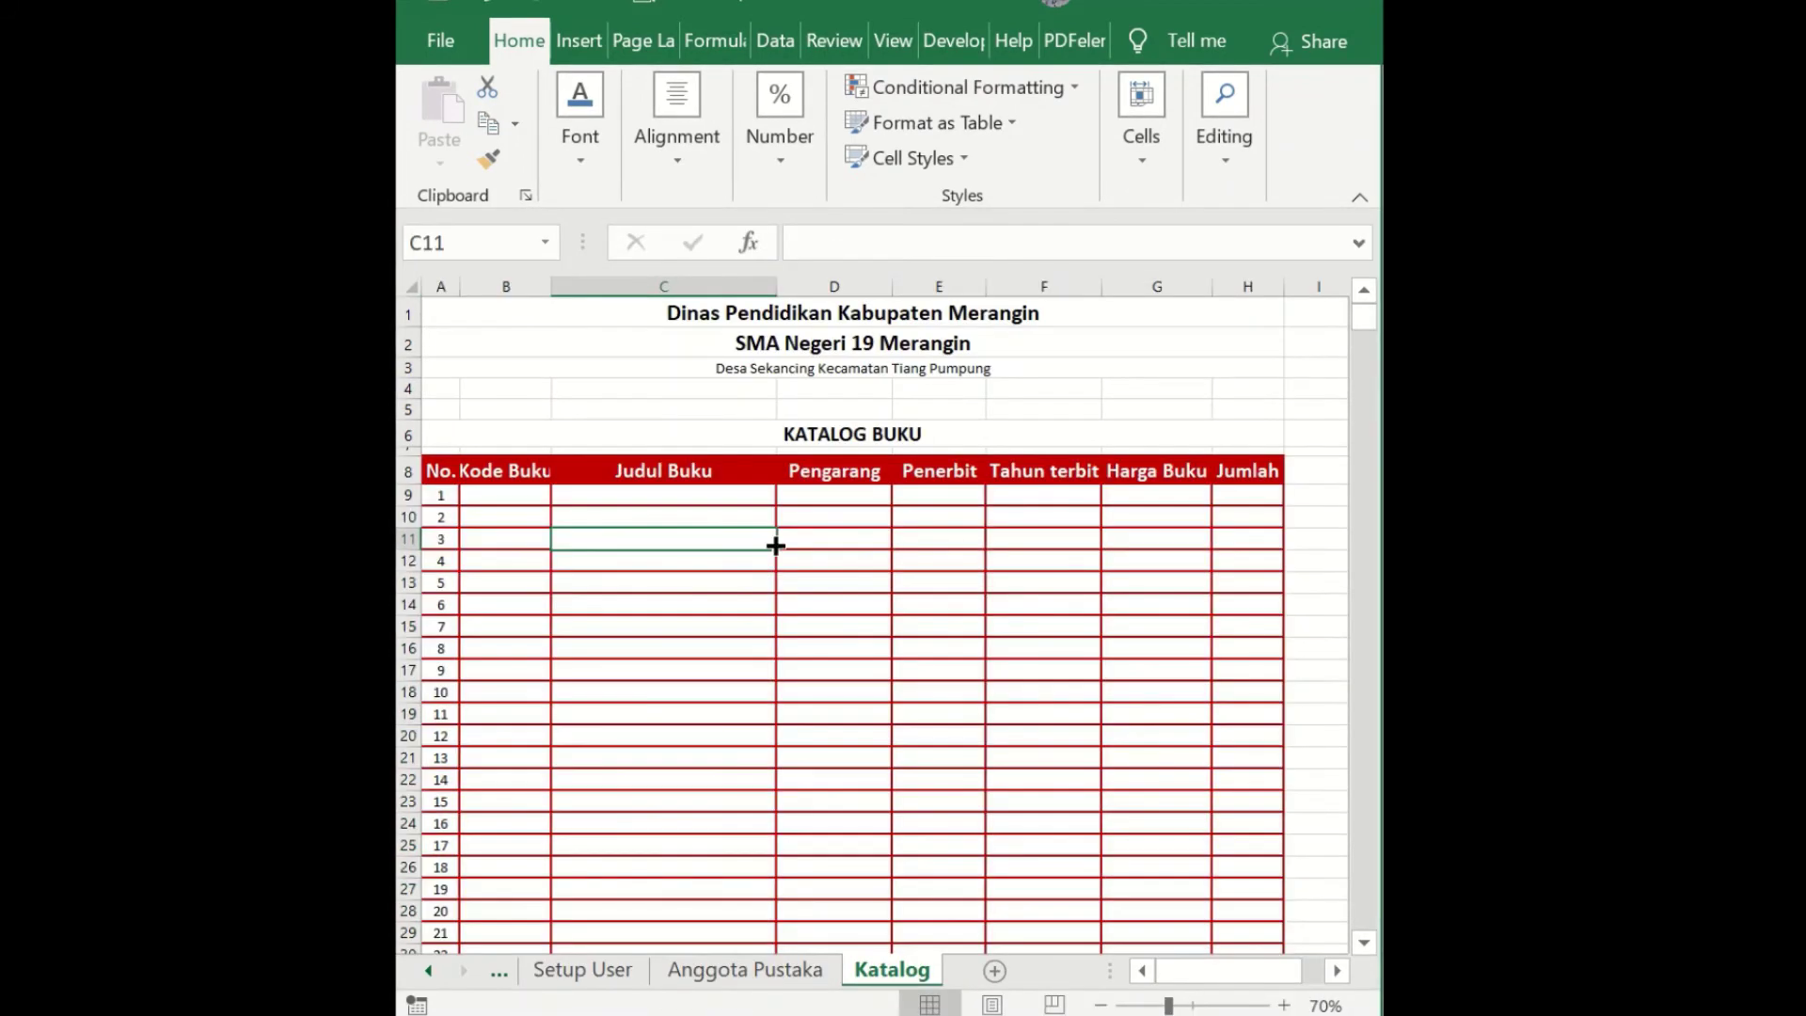
- Examine the borders down the catalogue table and the letterhead and title rows above it
{"action": "scroll", "coordinate": [905, 546], "scroll_direction": "down", "scroll_amount": 9}
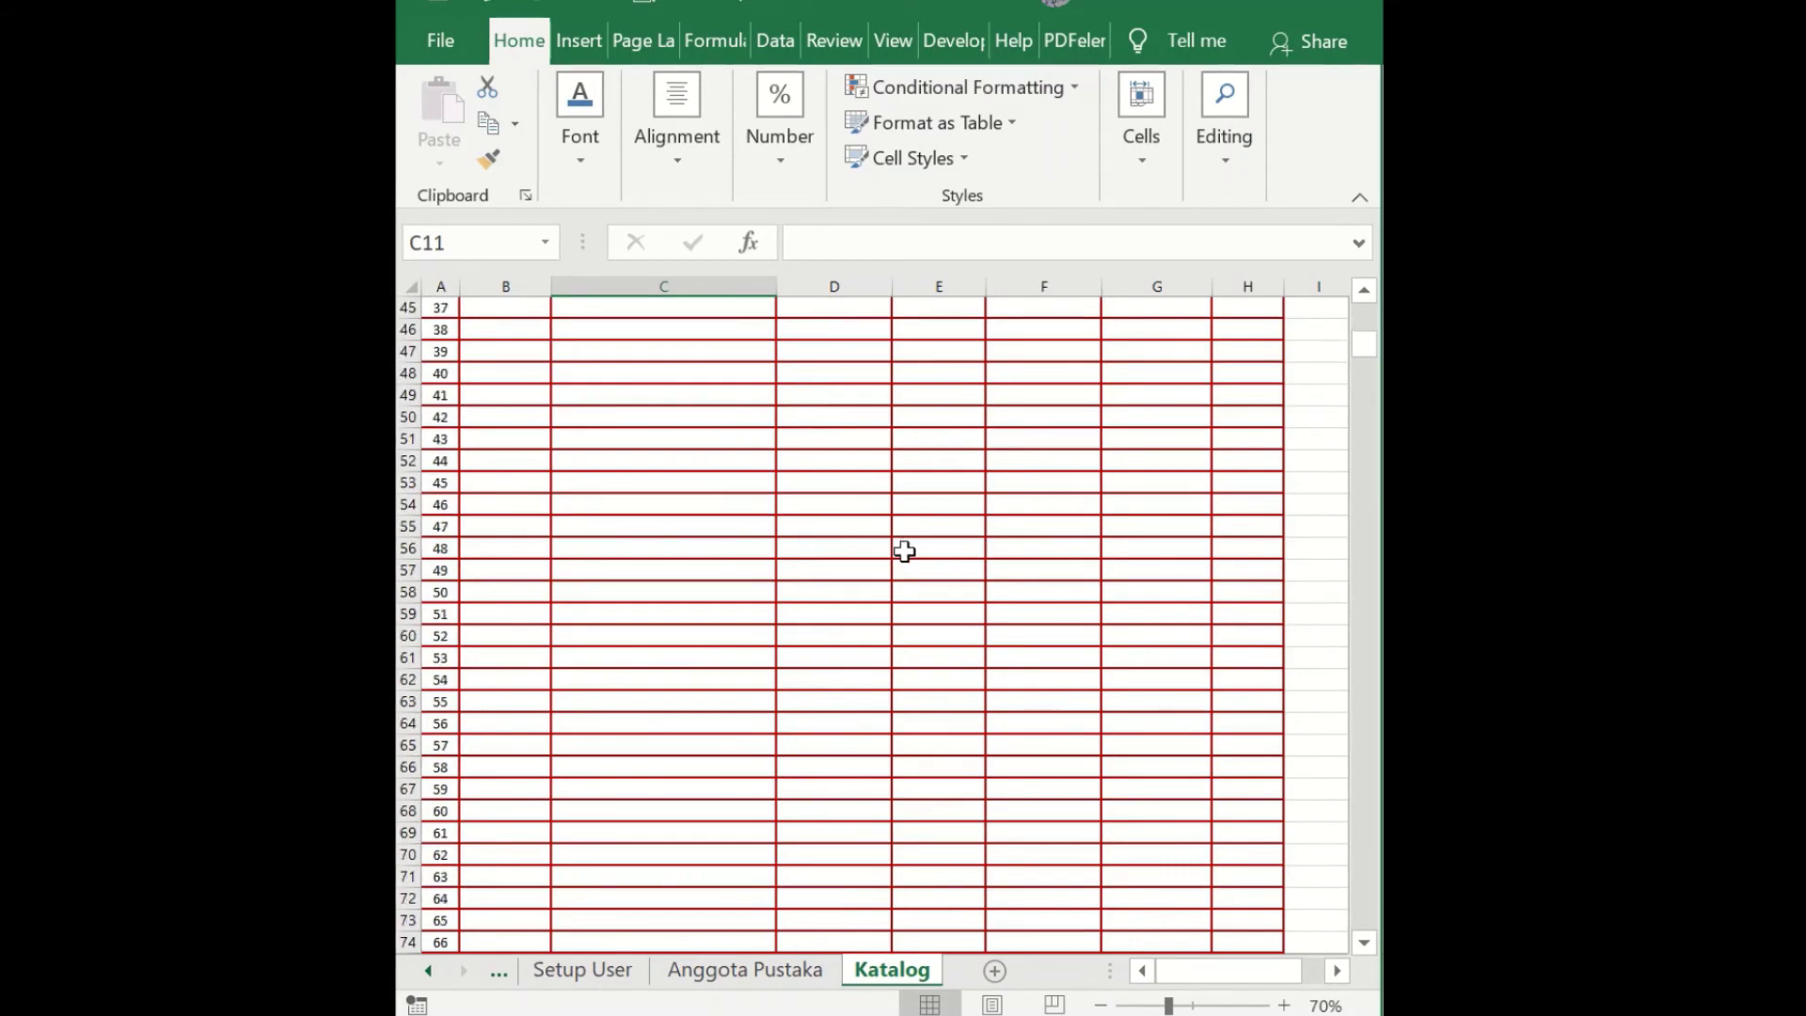
{"action": "scroll", "coordinate": [903, 548], "scroll_direction": "up", "scroll_amount": 8}
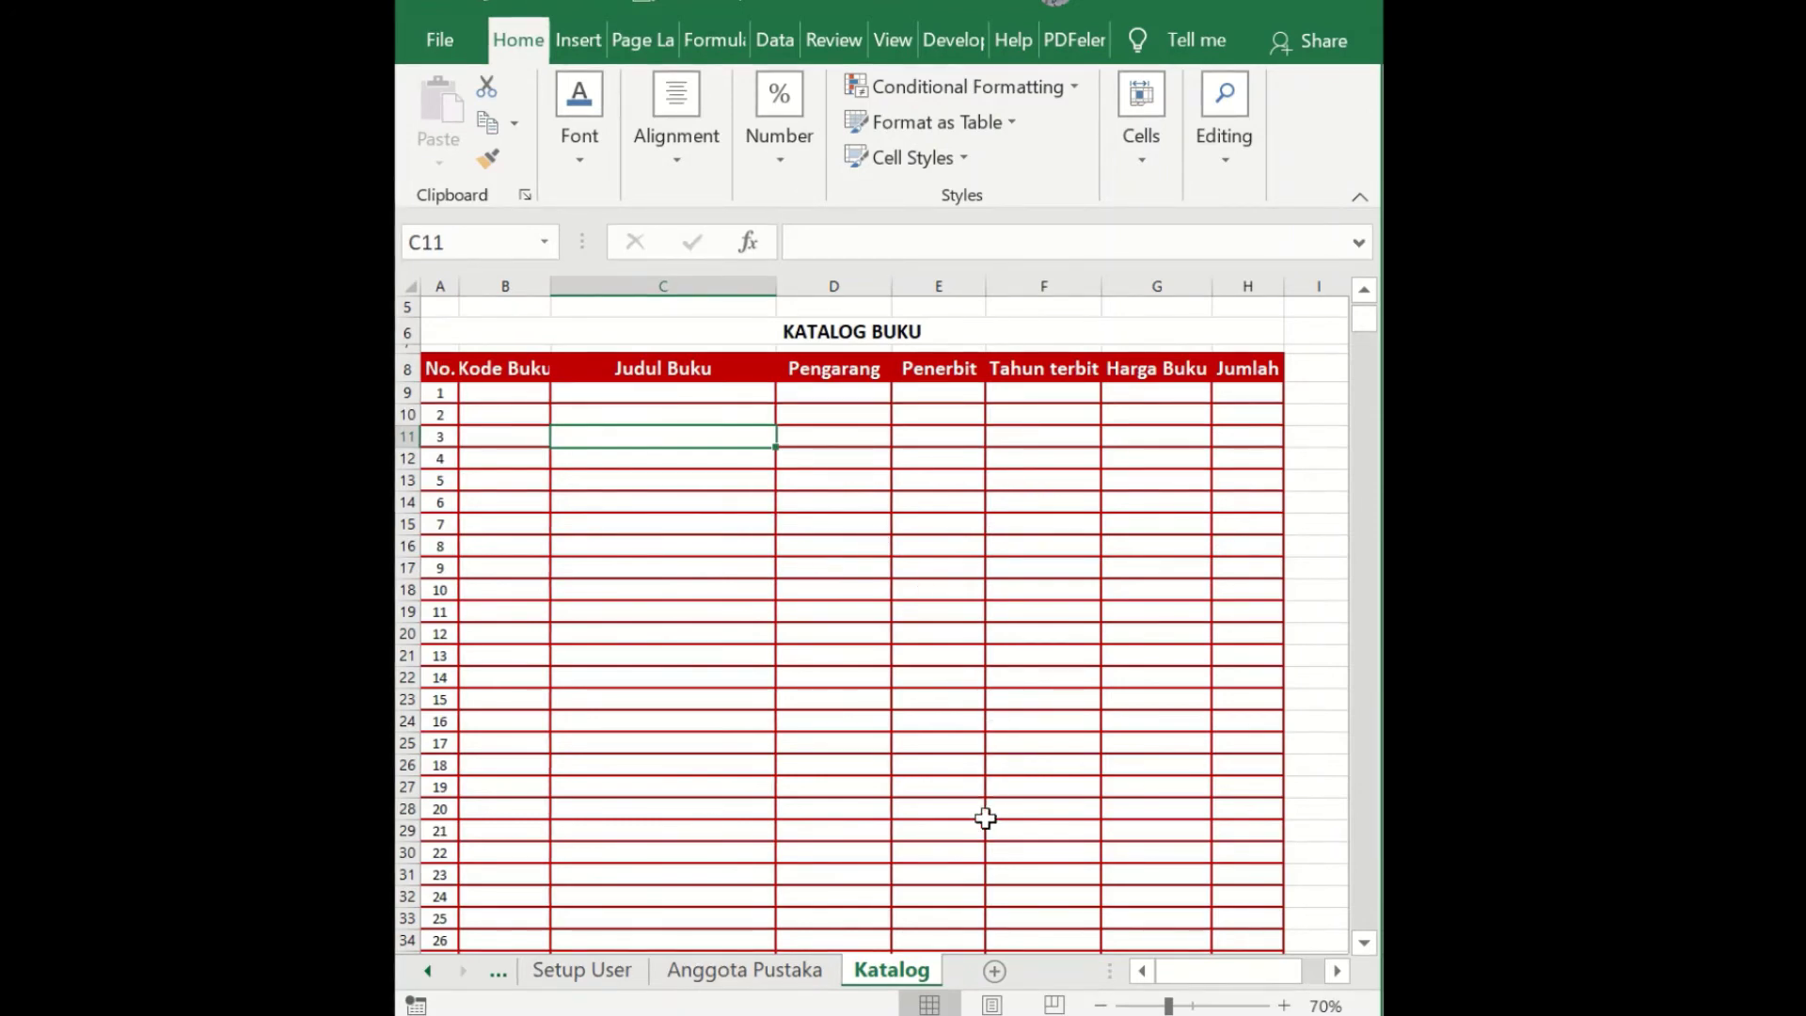
{"action": "scroll", "coordinate": [988, 709], "scroll_direction": "up", "scroll_amount": 2}
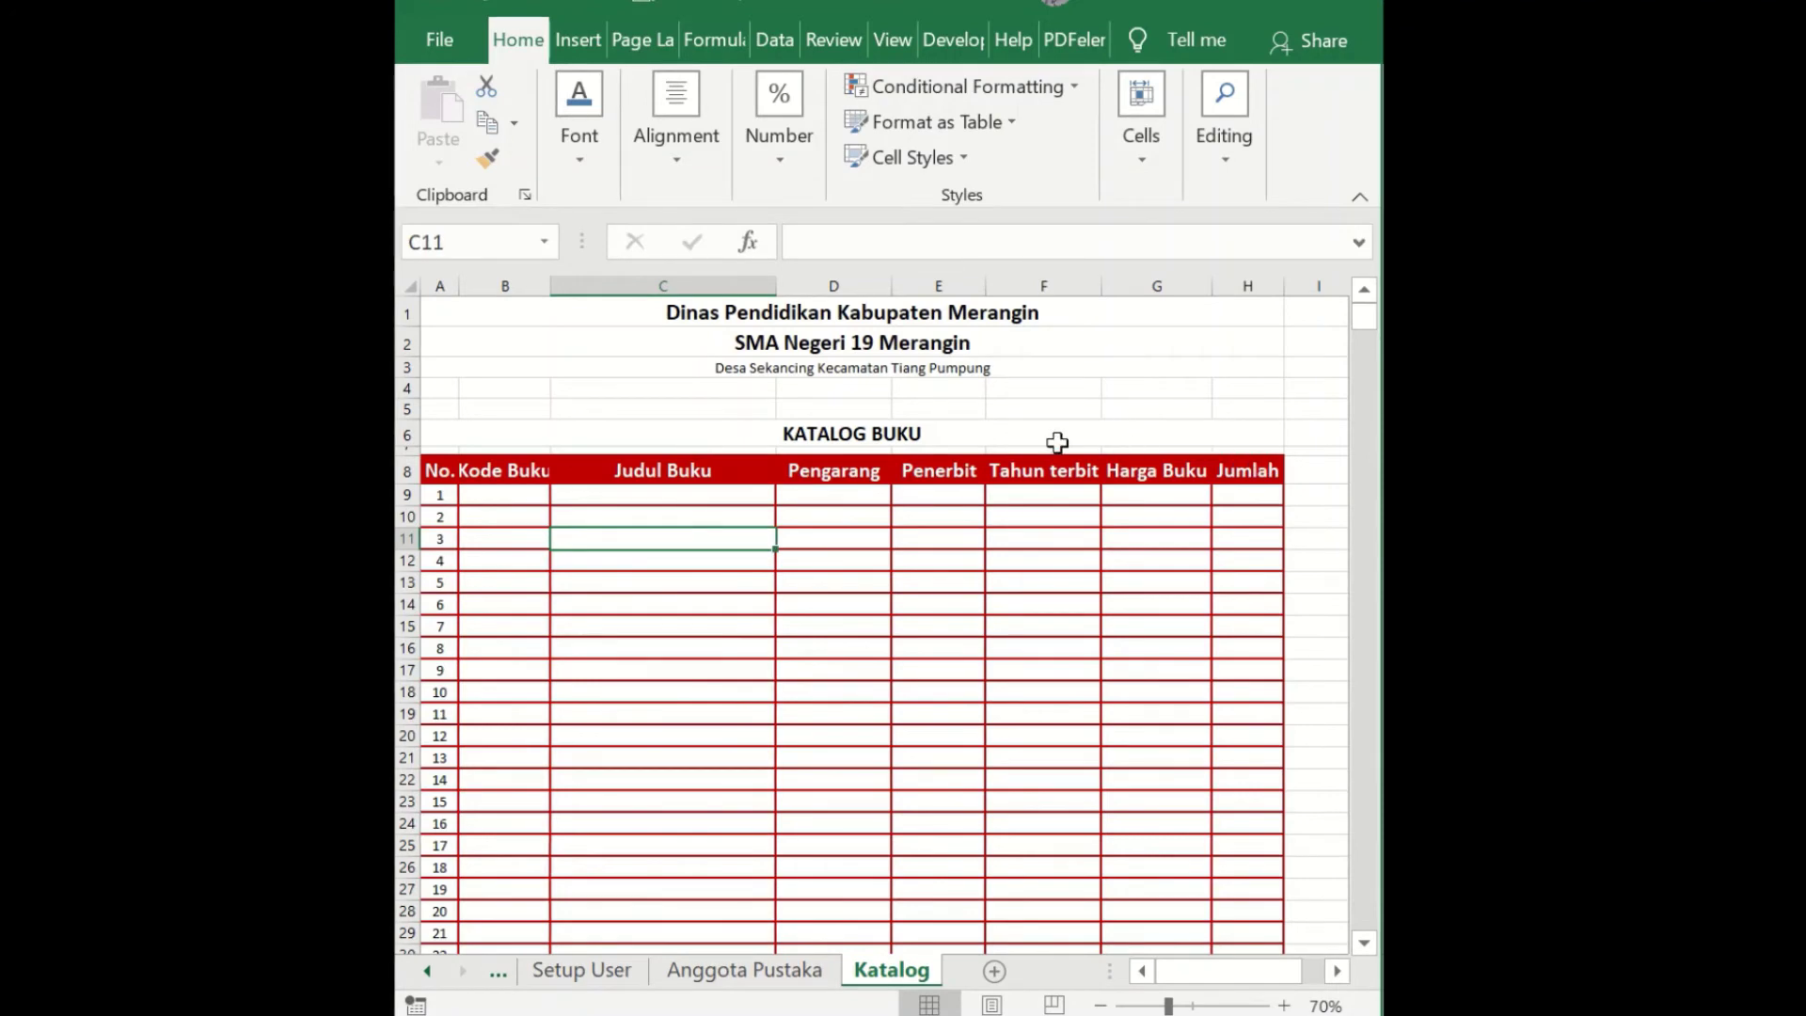
{"action": "left_click", "coordinate": [905, 367]}
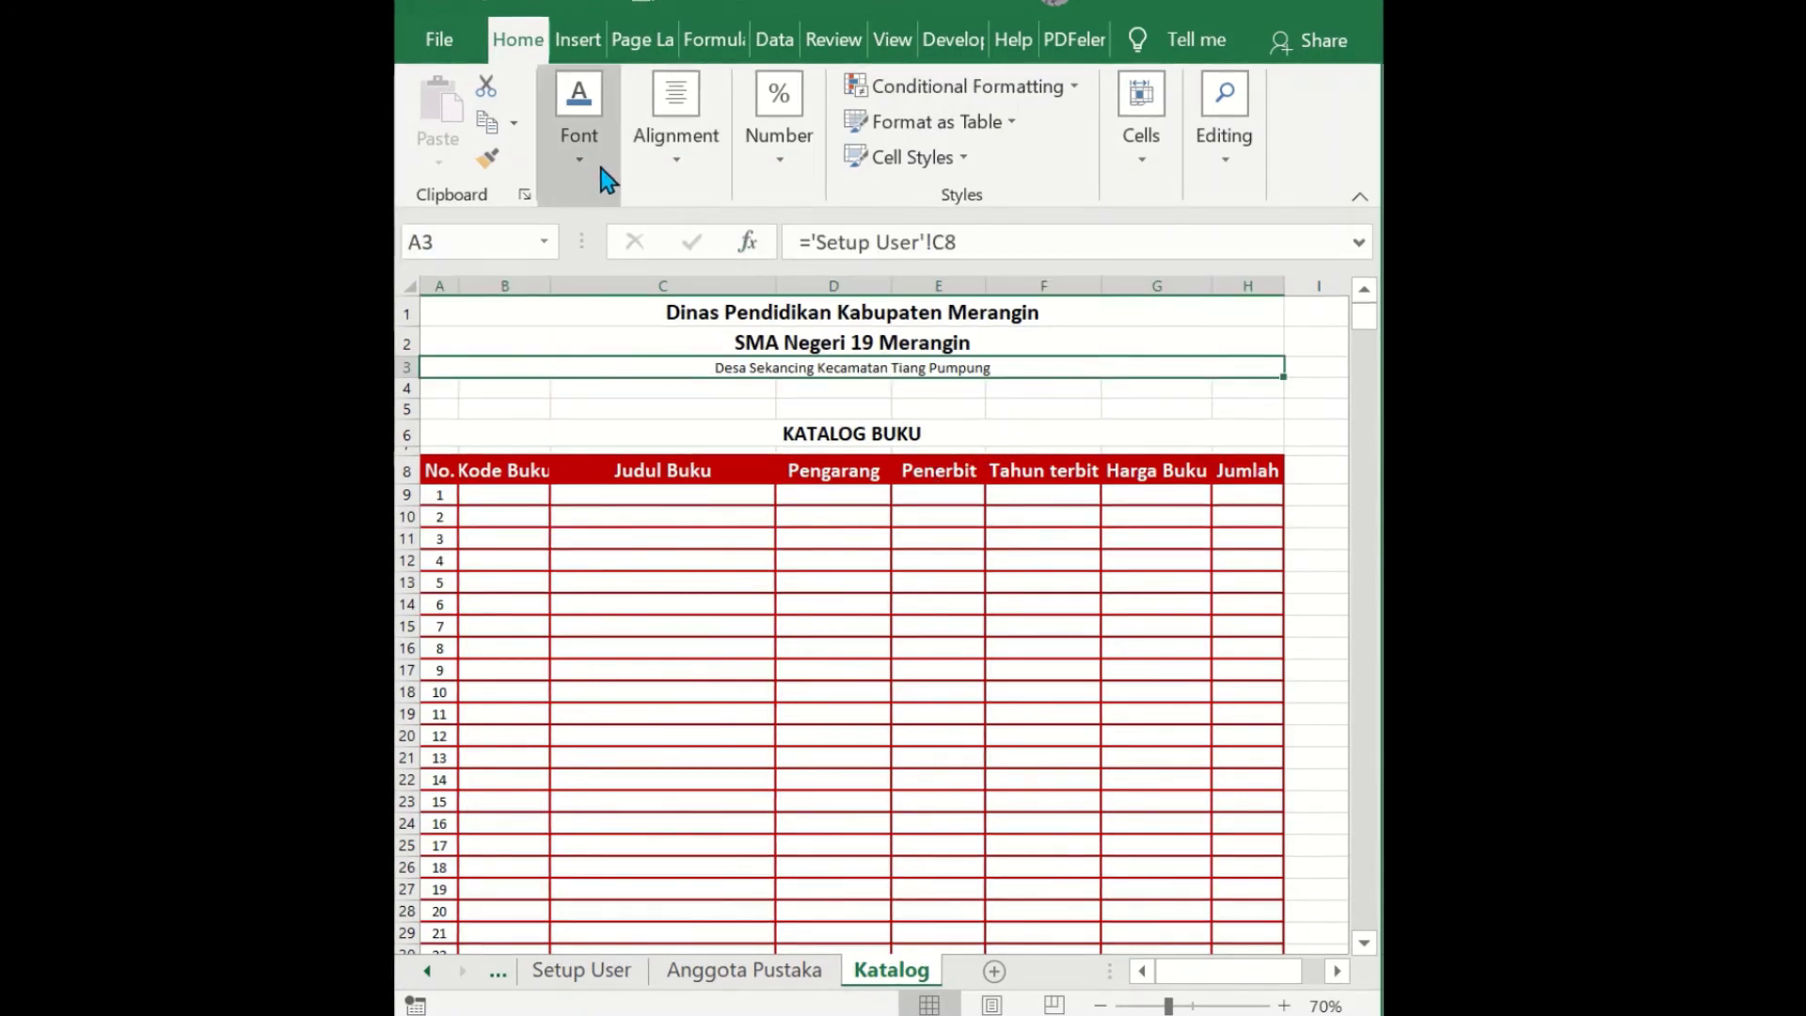
{"action": "left_click", "coordinate": [1110, 434]}
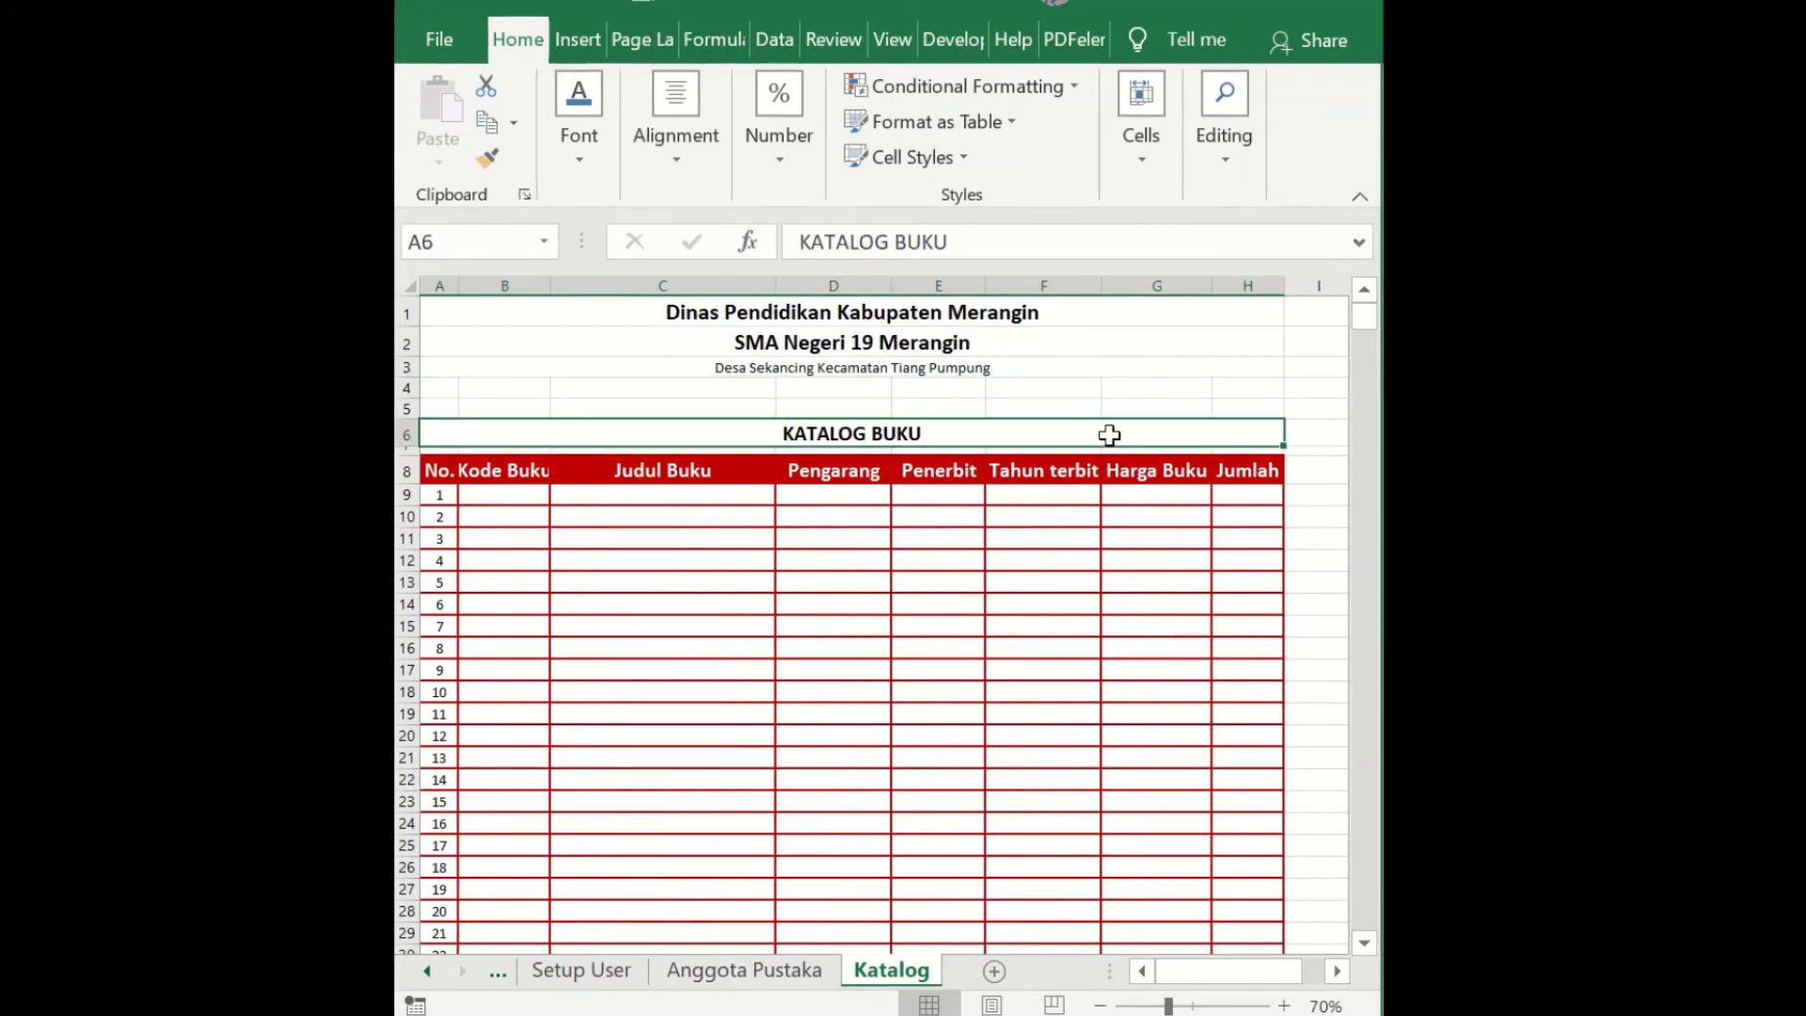
{"action": "left_click", "coordinate": [1137, 369]}
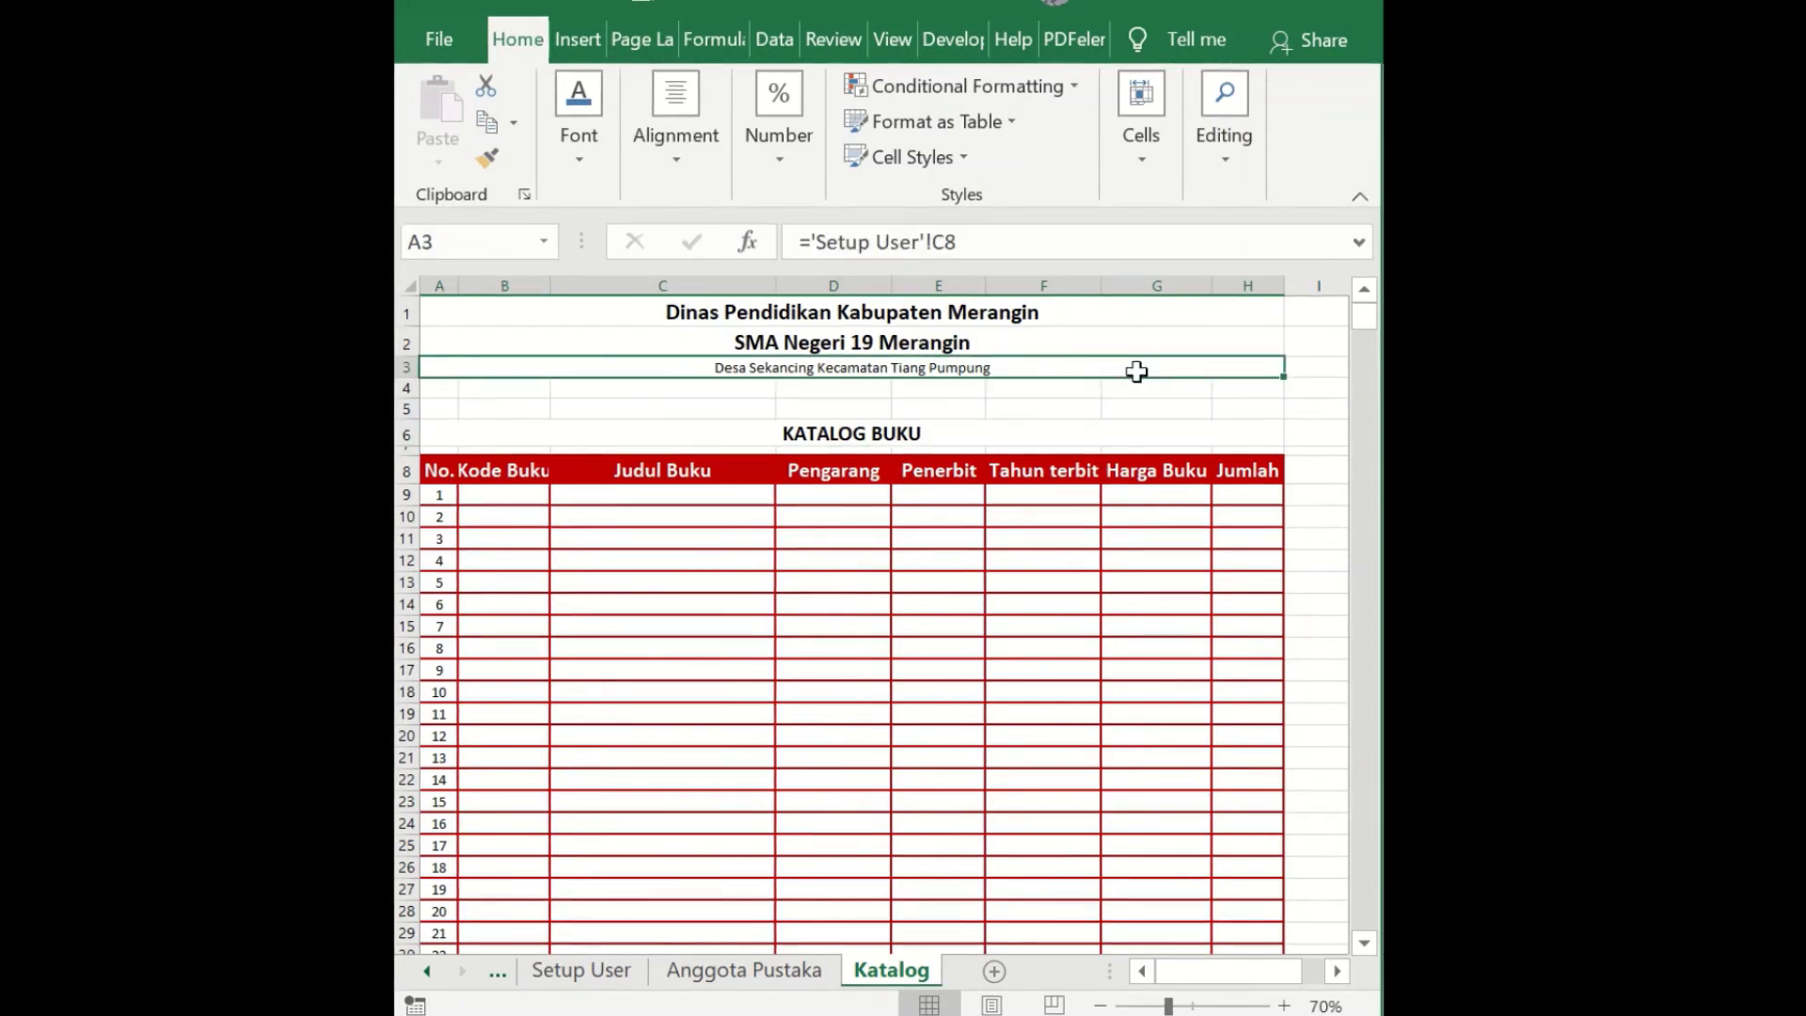
- Test the Kembali ke MENU link in the Anggota Pustaka sheet and return through the menu's Anggota Perpustakaan link
{"action": "left_click", "coordinate": [792, 972]}
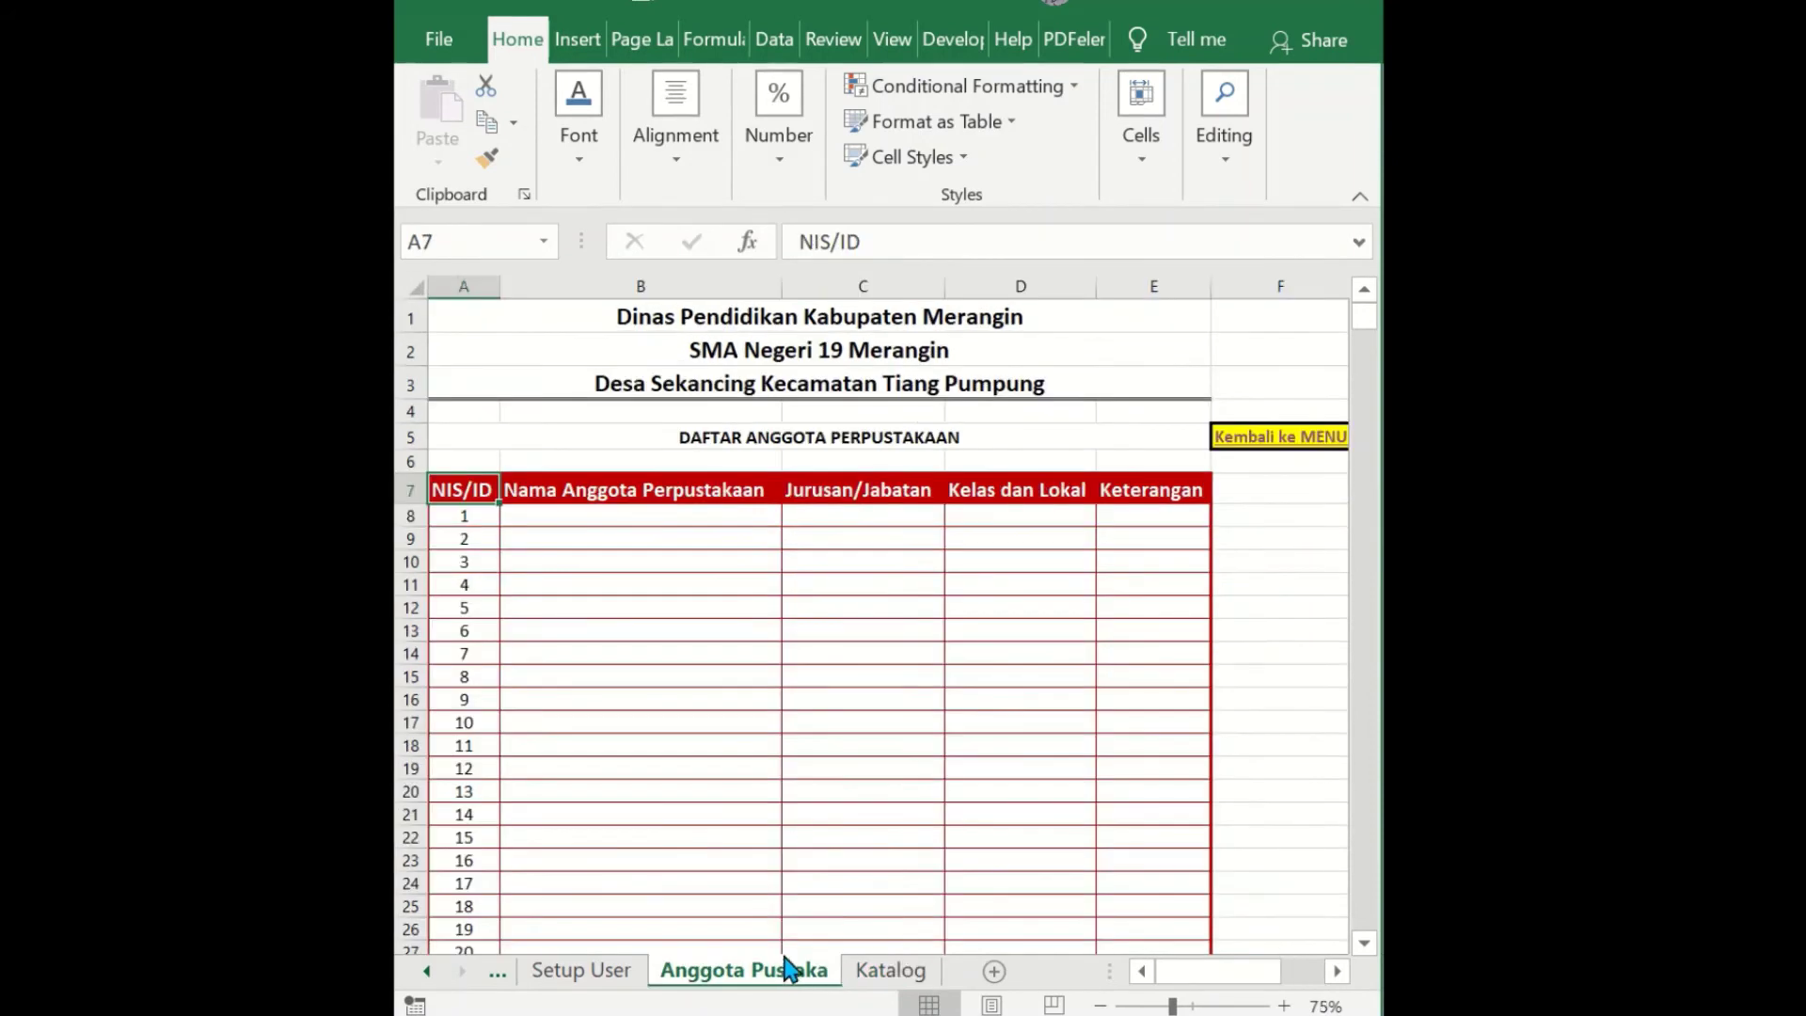
{"action": "left_click", "coordinate": [1240, 472]}
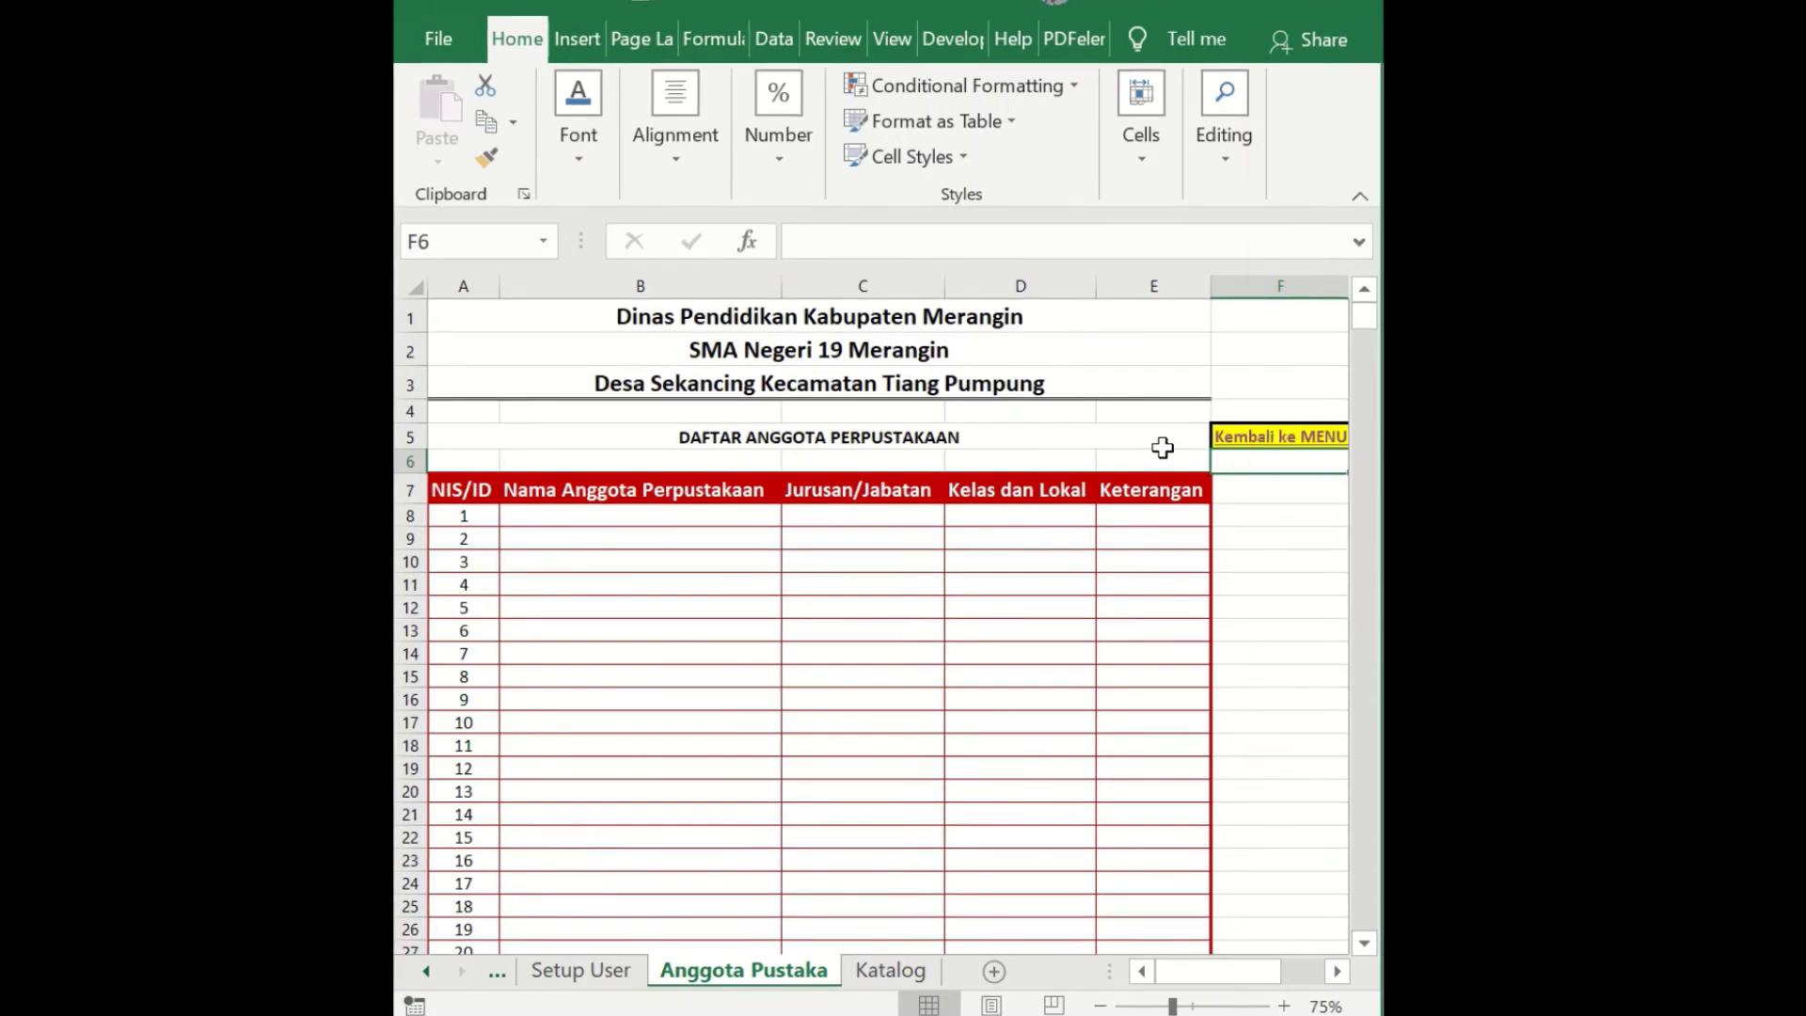
{"action": "key", "text": "Up"}
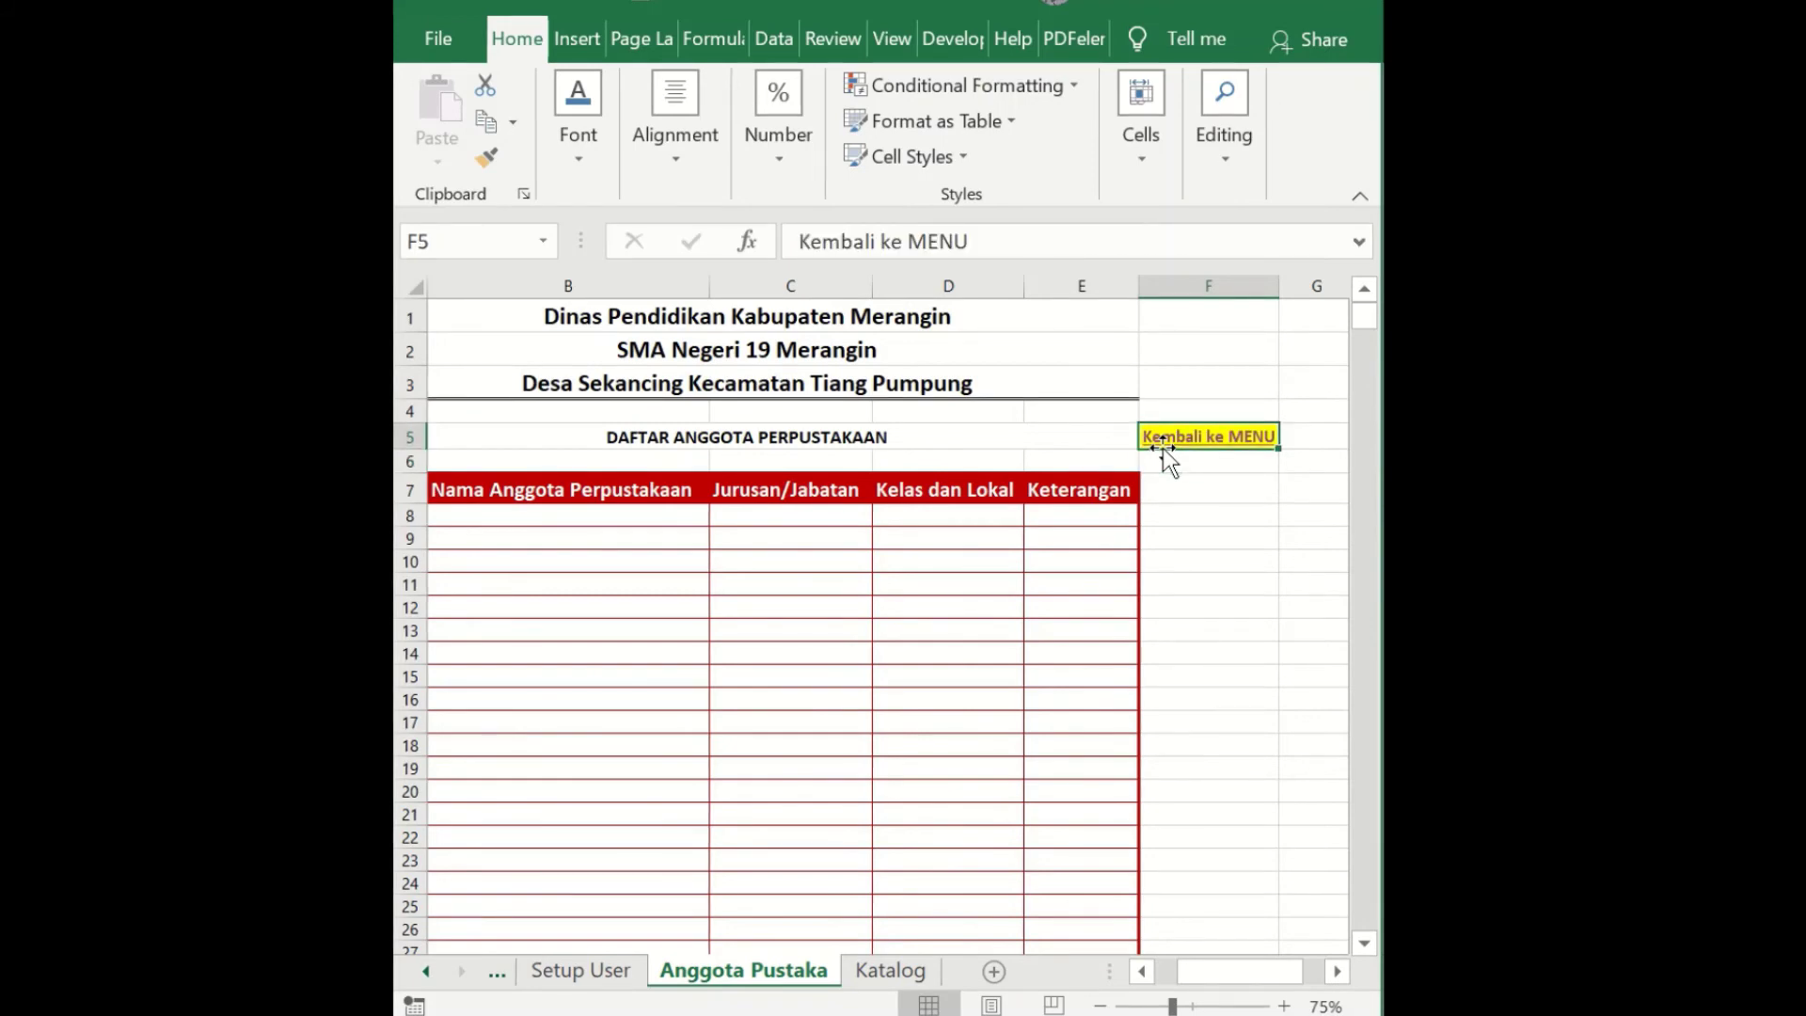
{"action": "left_click", "coordinate": [1214, 433]}
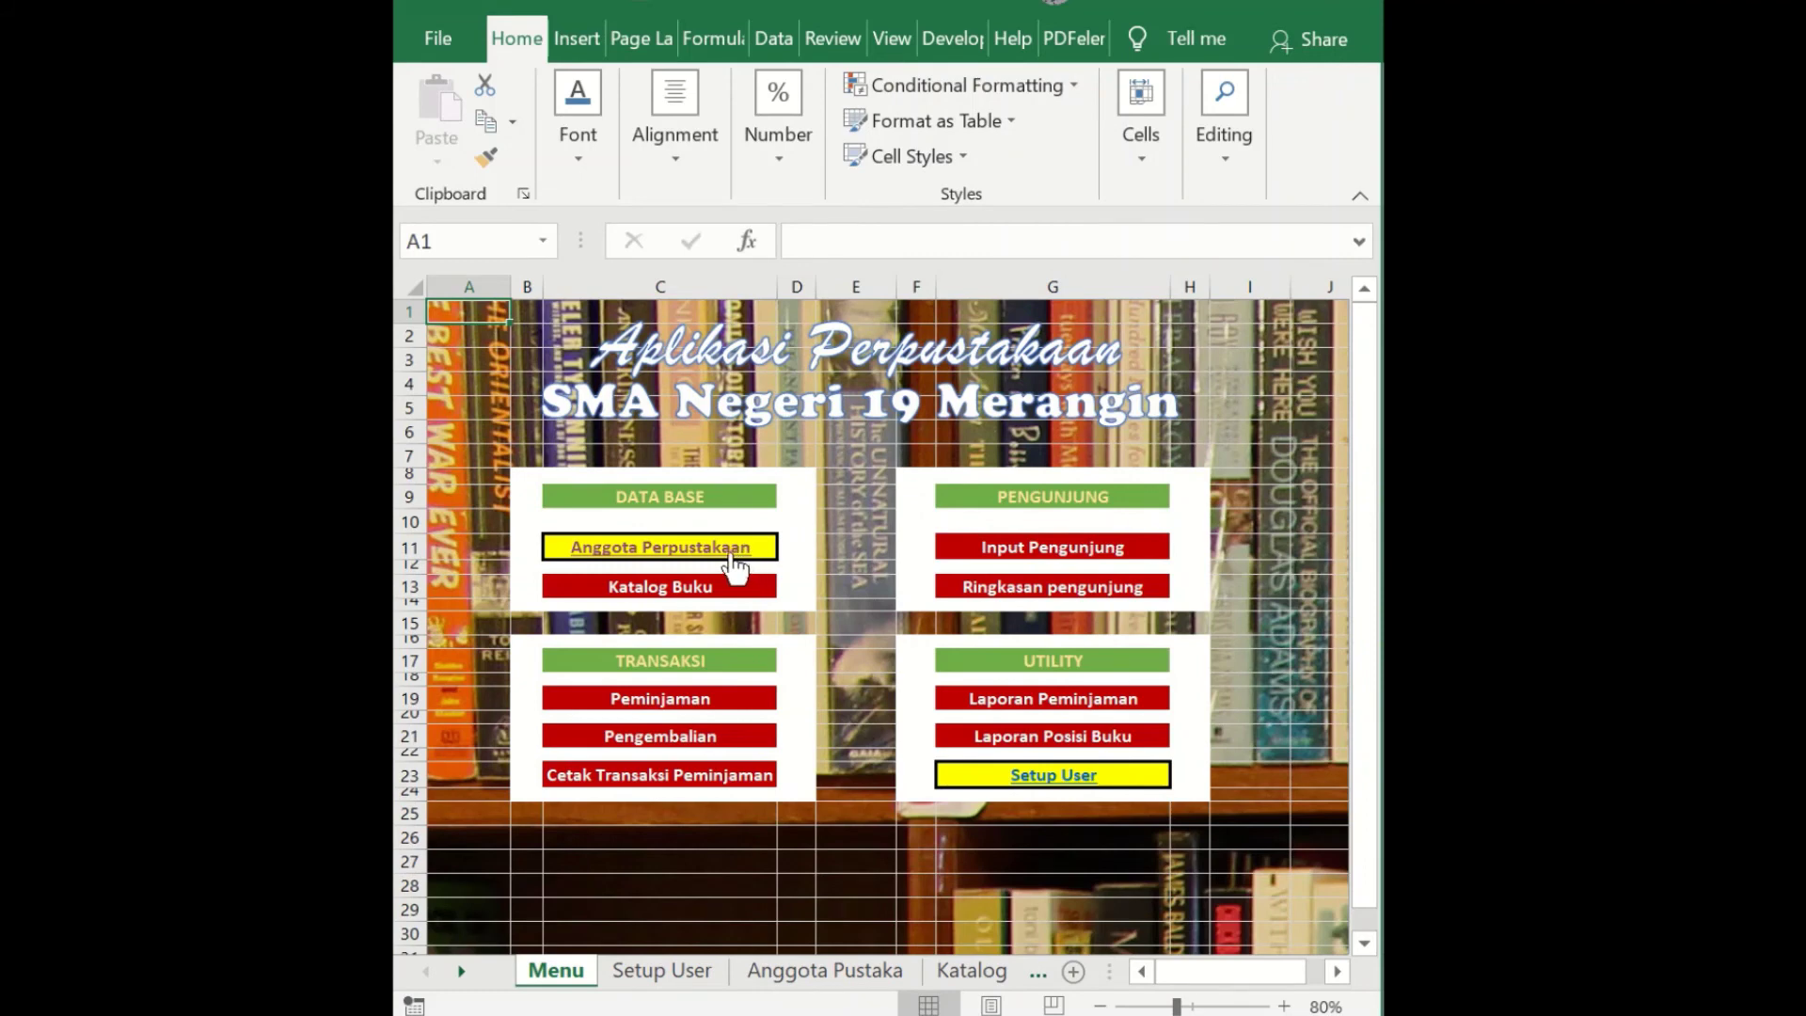
{"action": "left_click", "coordinate": [732, 551]}
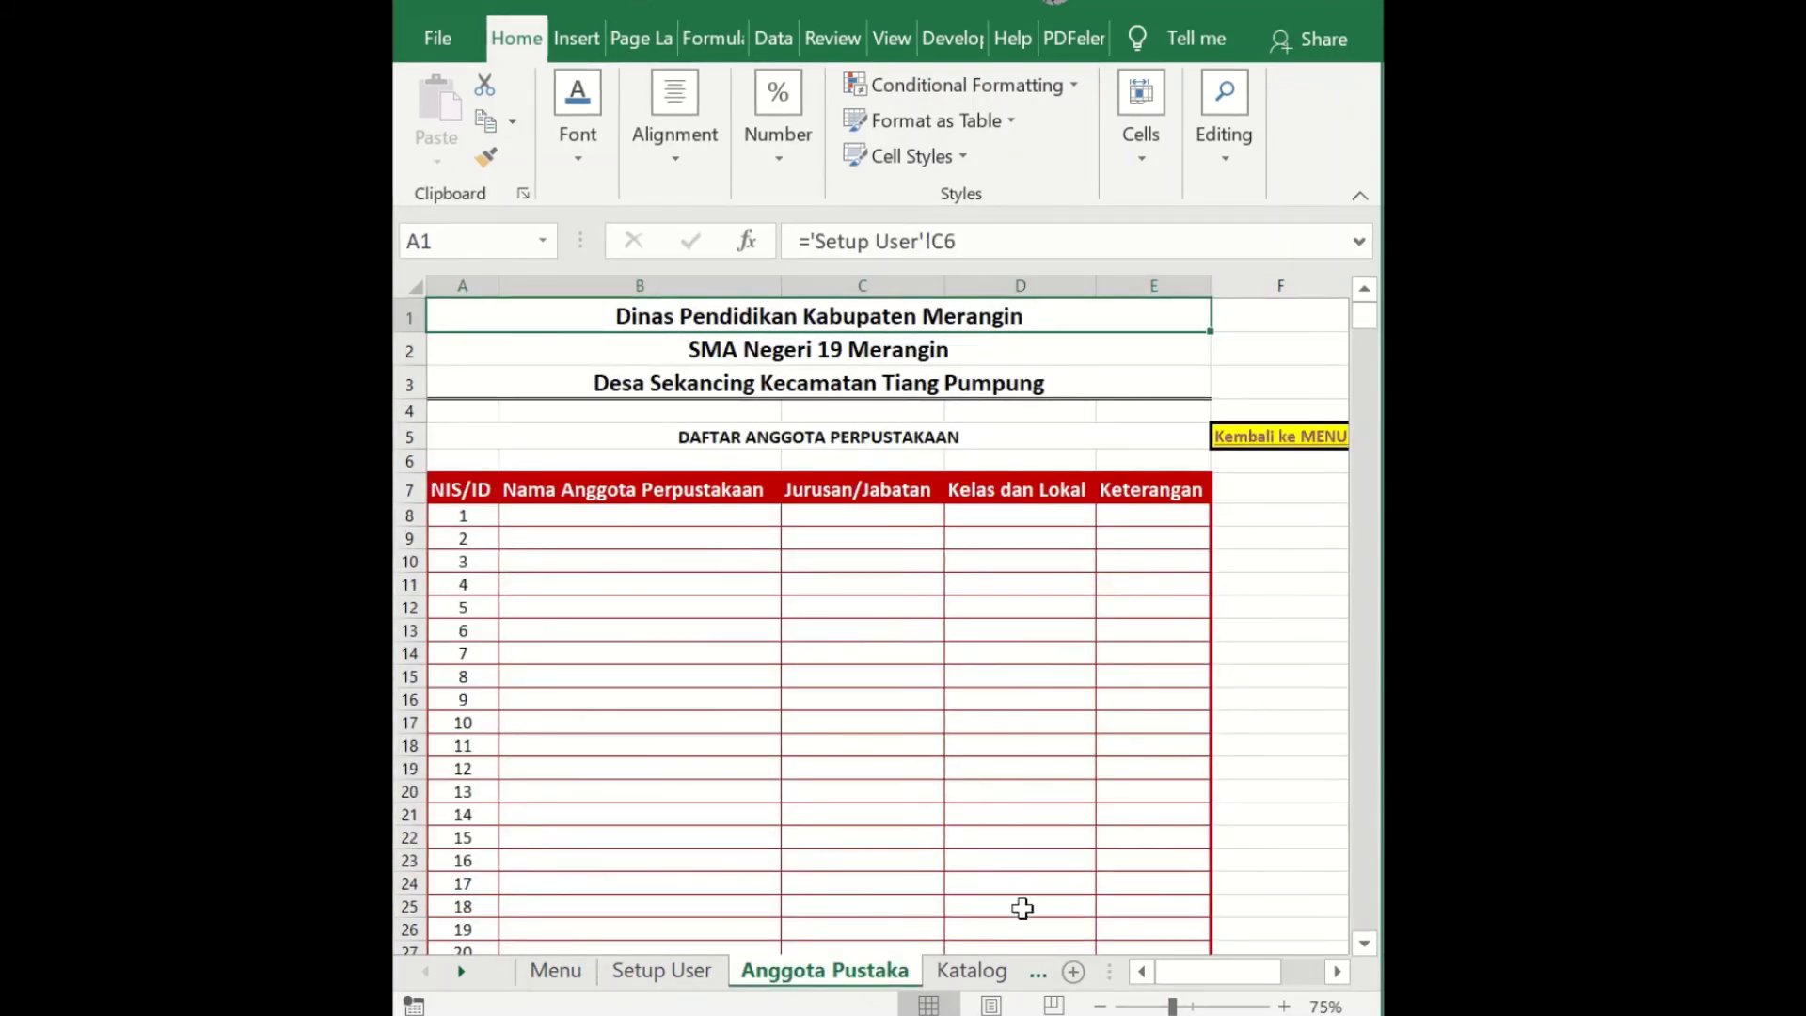
- Copy the Kembali ke MENU link from cell F5 of the Anggota Pustaka sheet into cell I5 of the Katalog sheet
{"action": "left_click", "coordinate": [973, 971]}
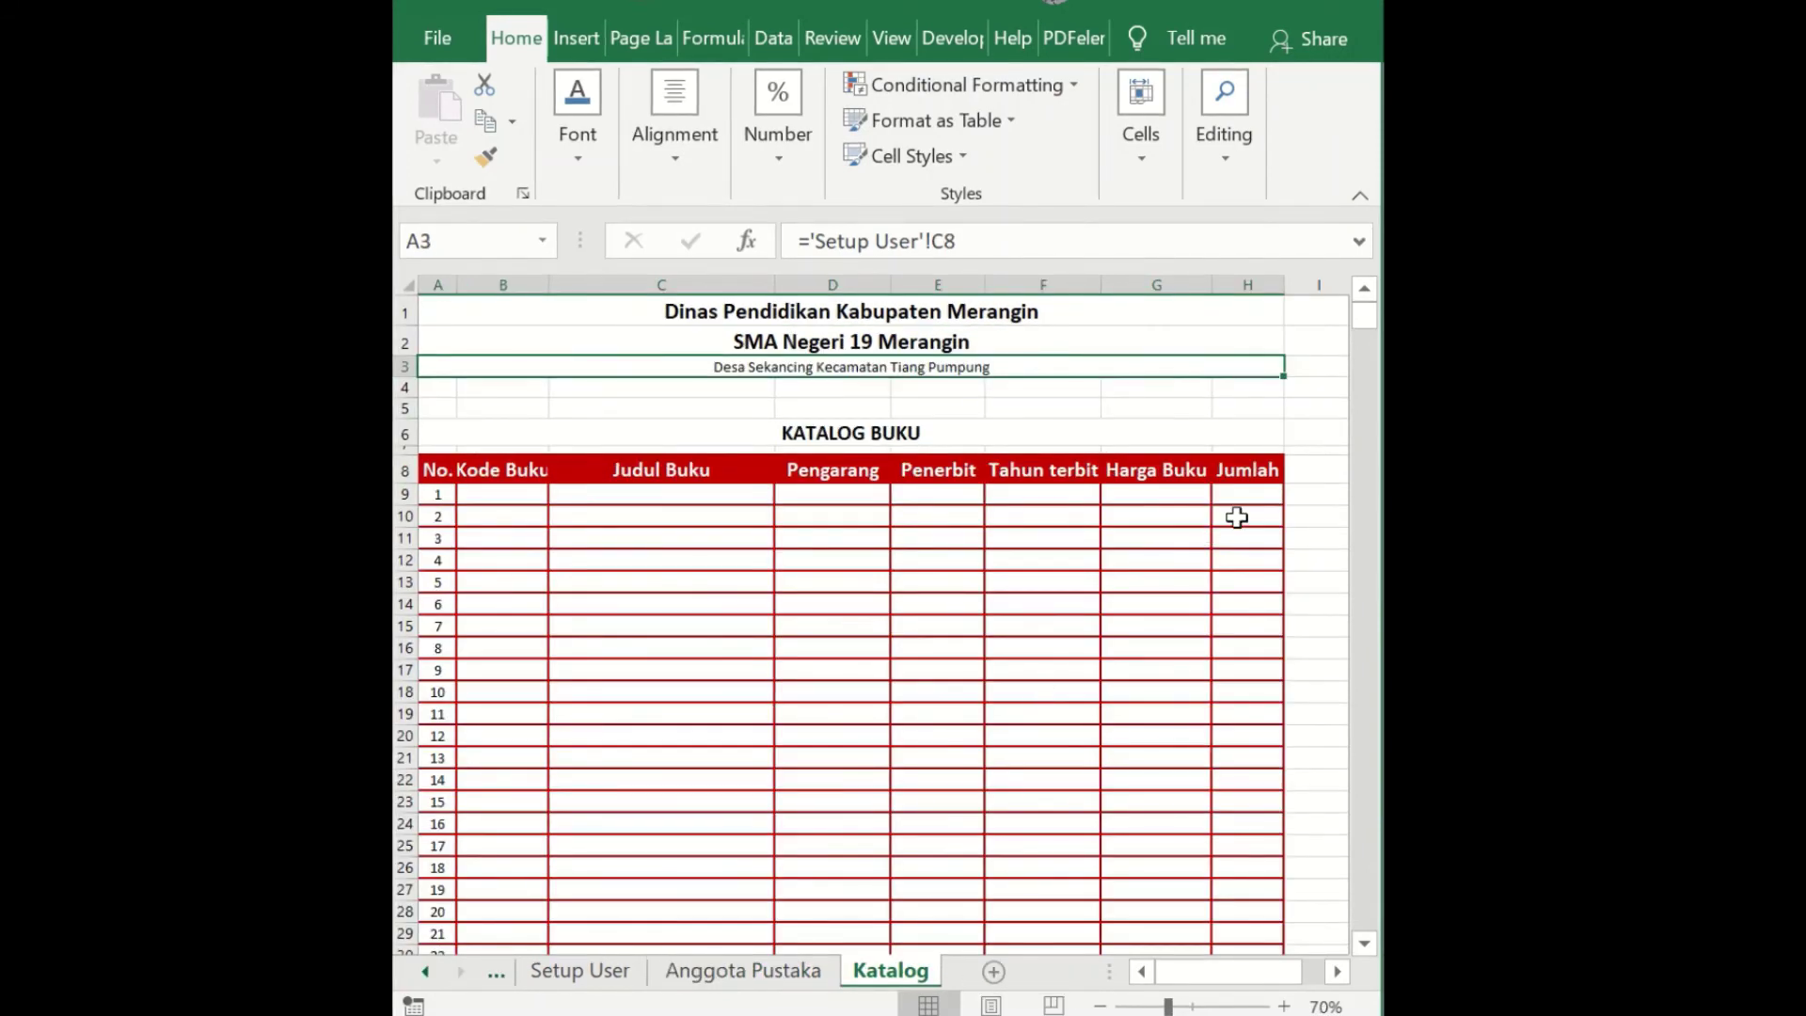
{"action": "left_click", "coordinate": [772, 981]}
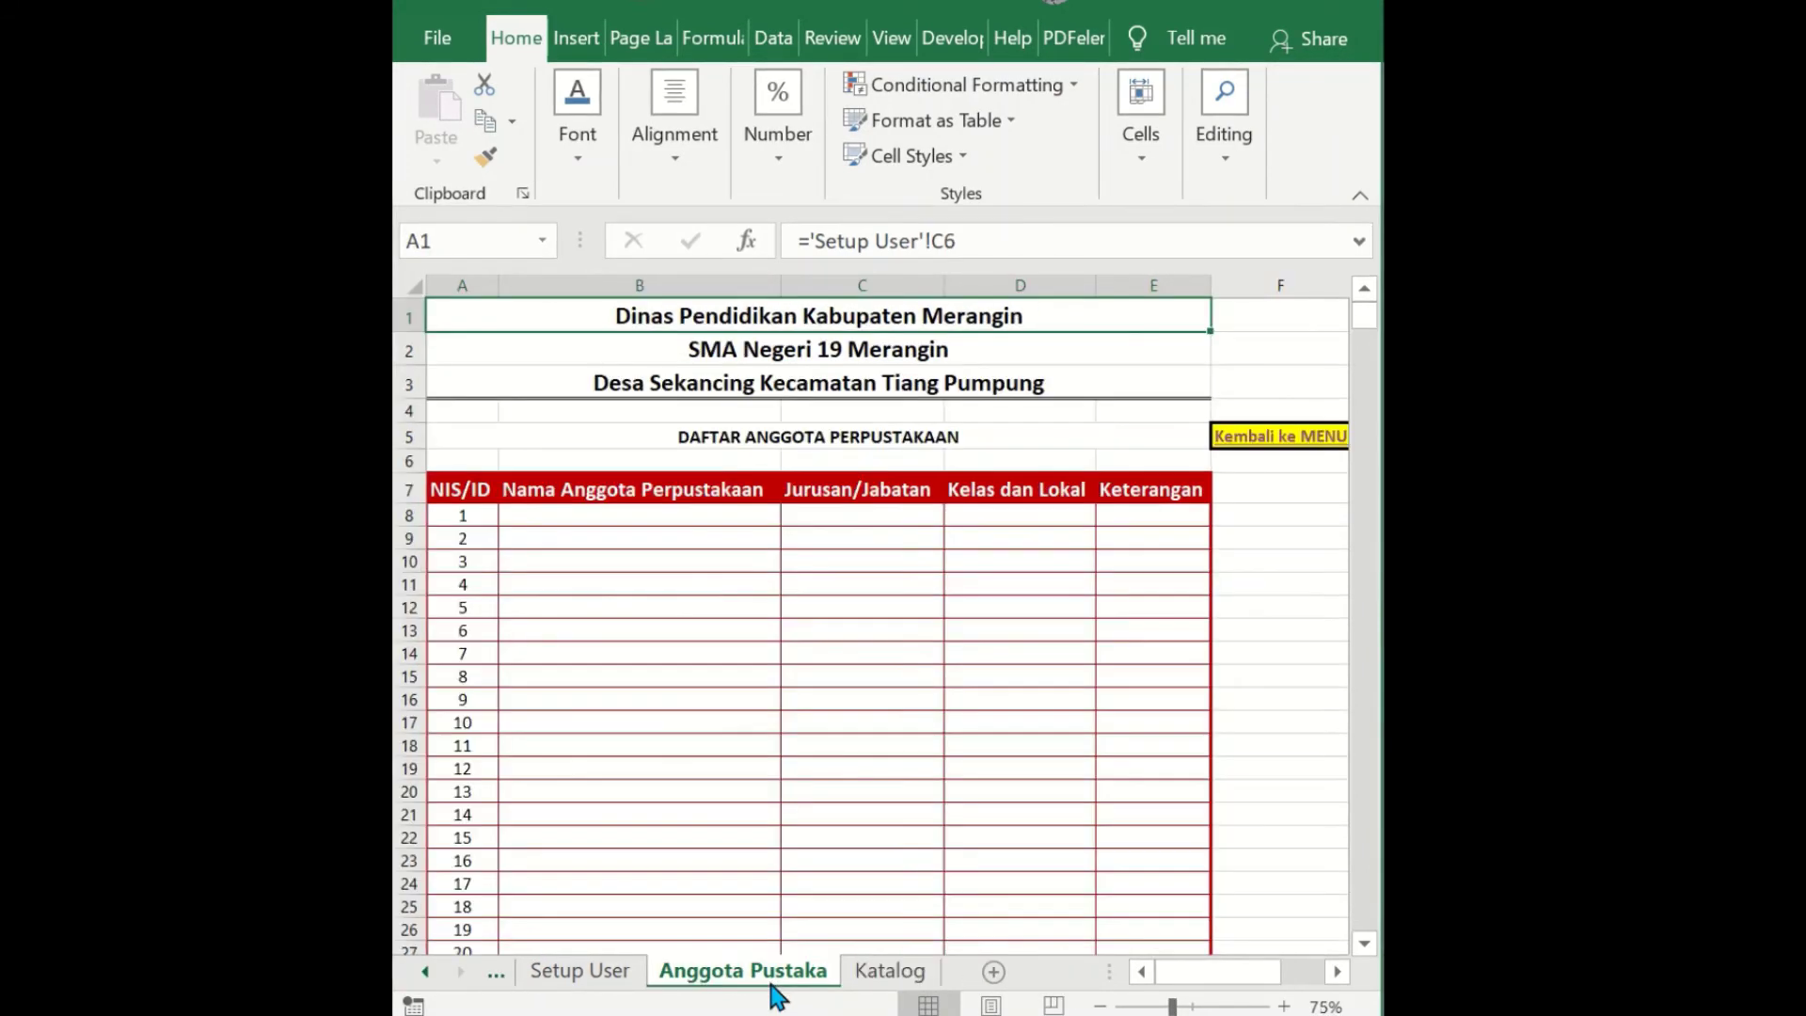
{"action": "left_click", "coordinate": [1290, 491]}
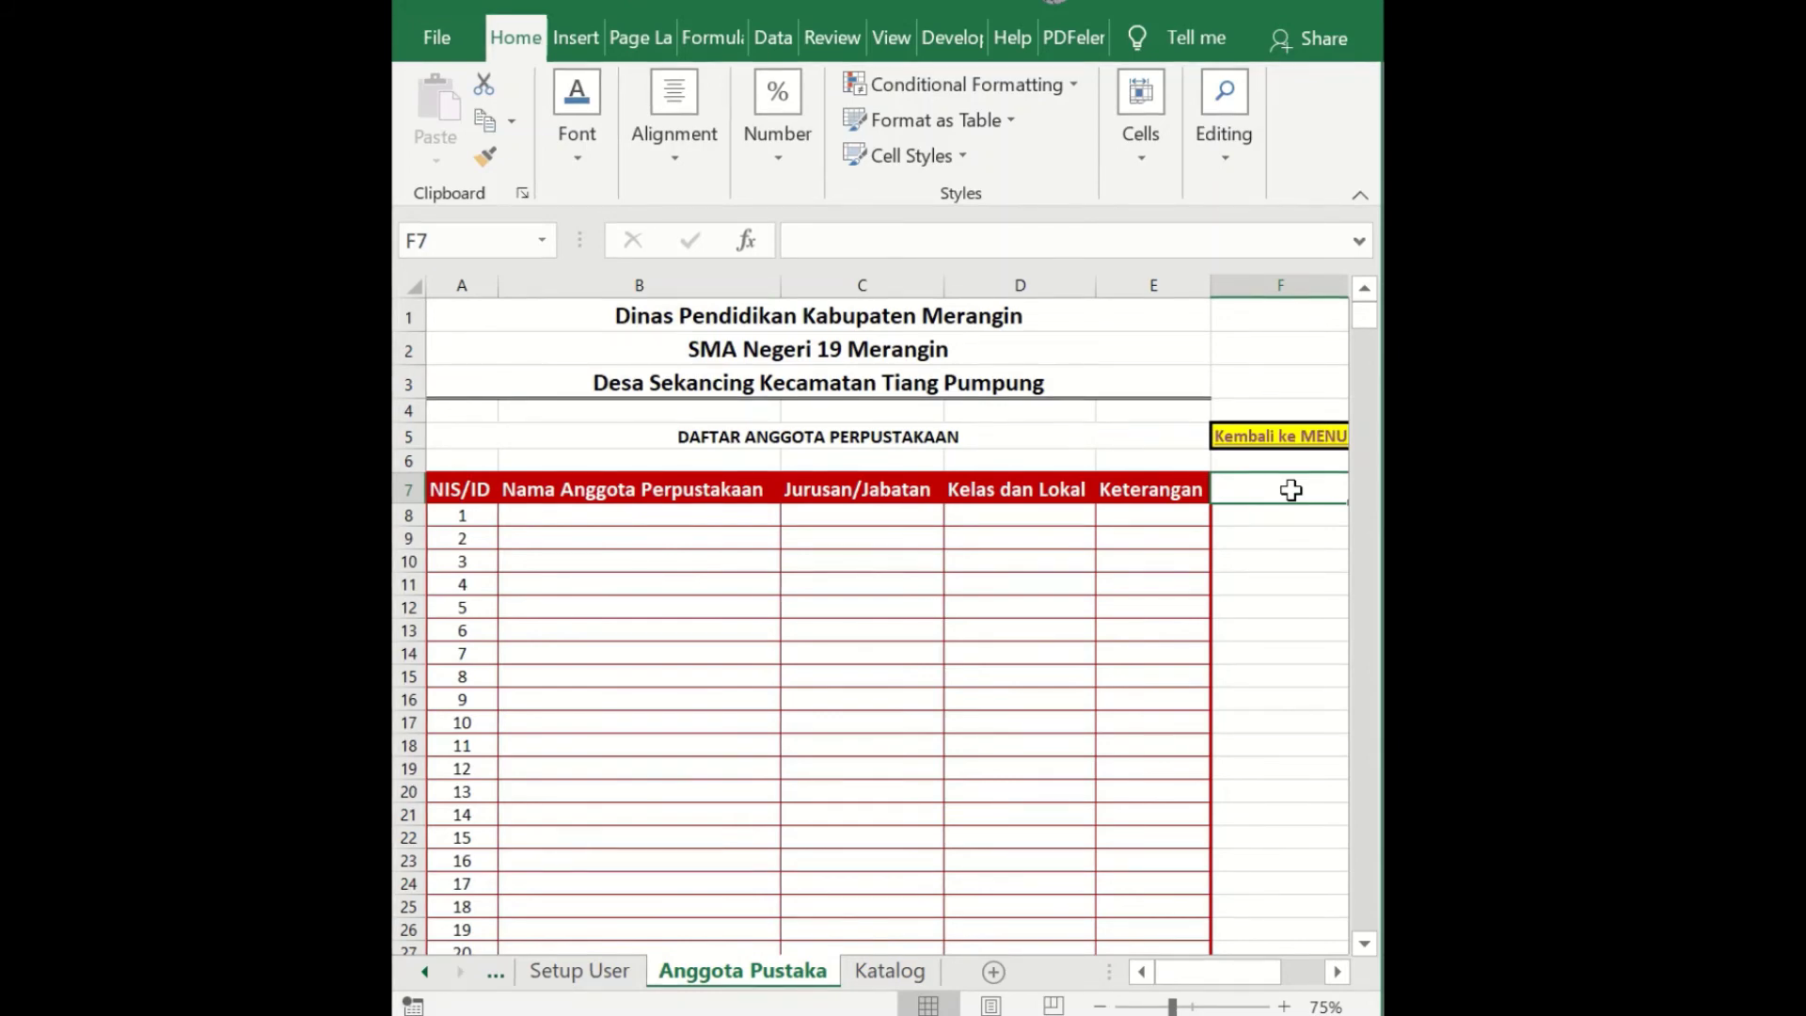
{"action": "key", "text": "Up"}
{"action": "key", "text": "Up"}
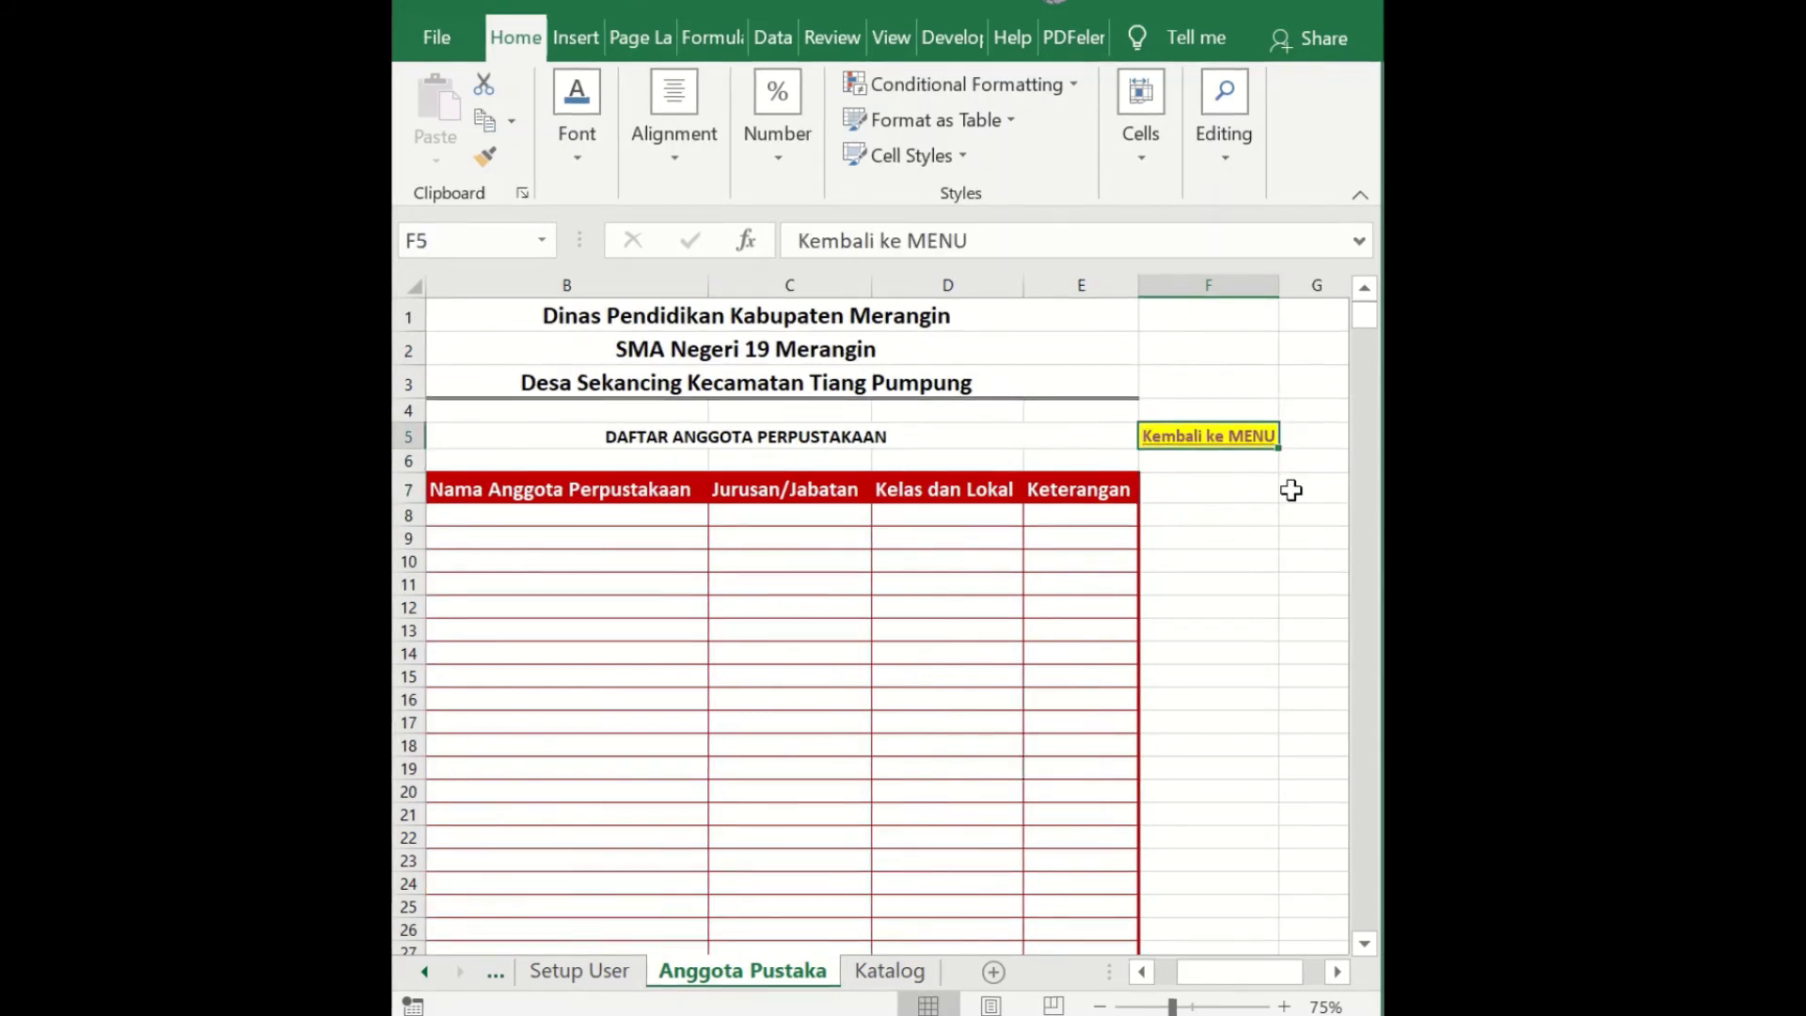
{"action": "left_click", "coordinate": [486, 124]}
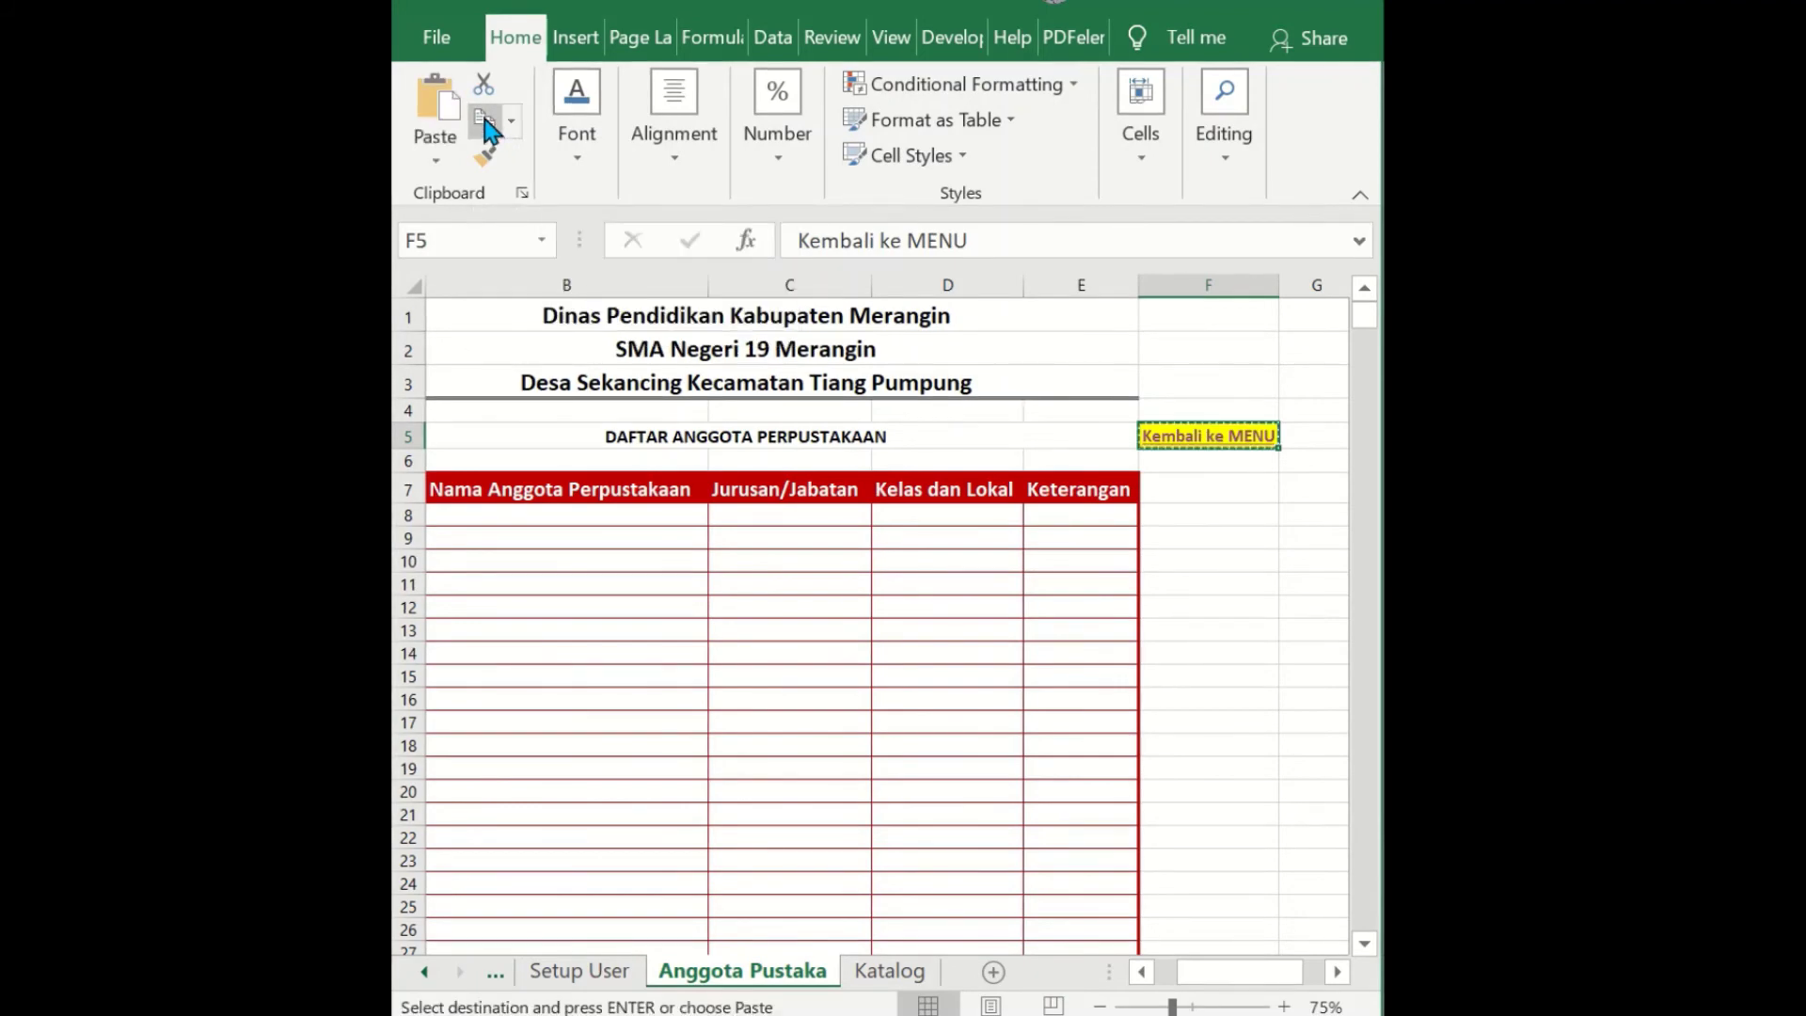
{"action": "left_click", "coordinate": [891, 978]}
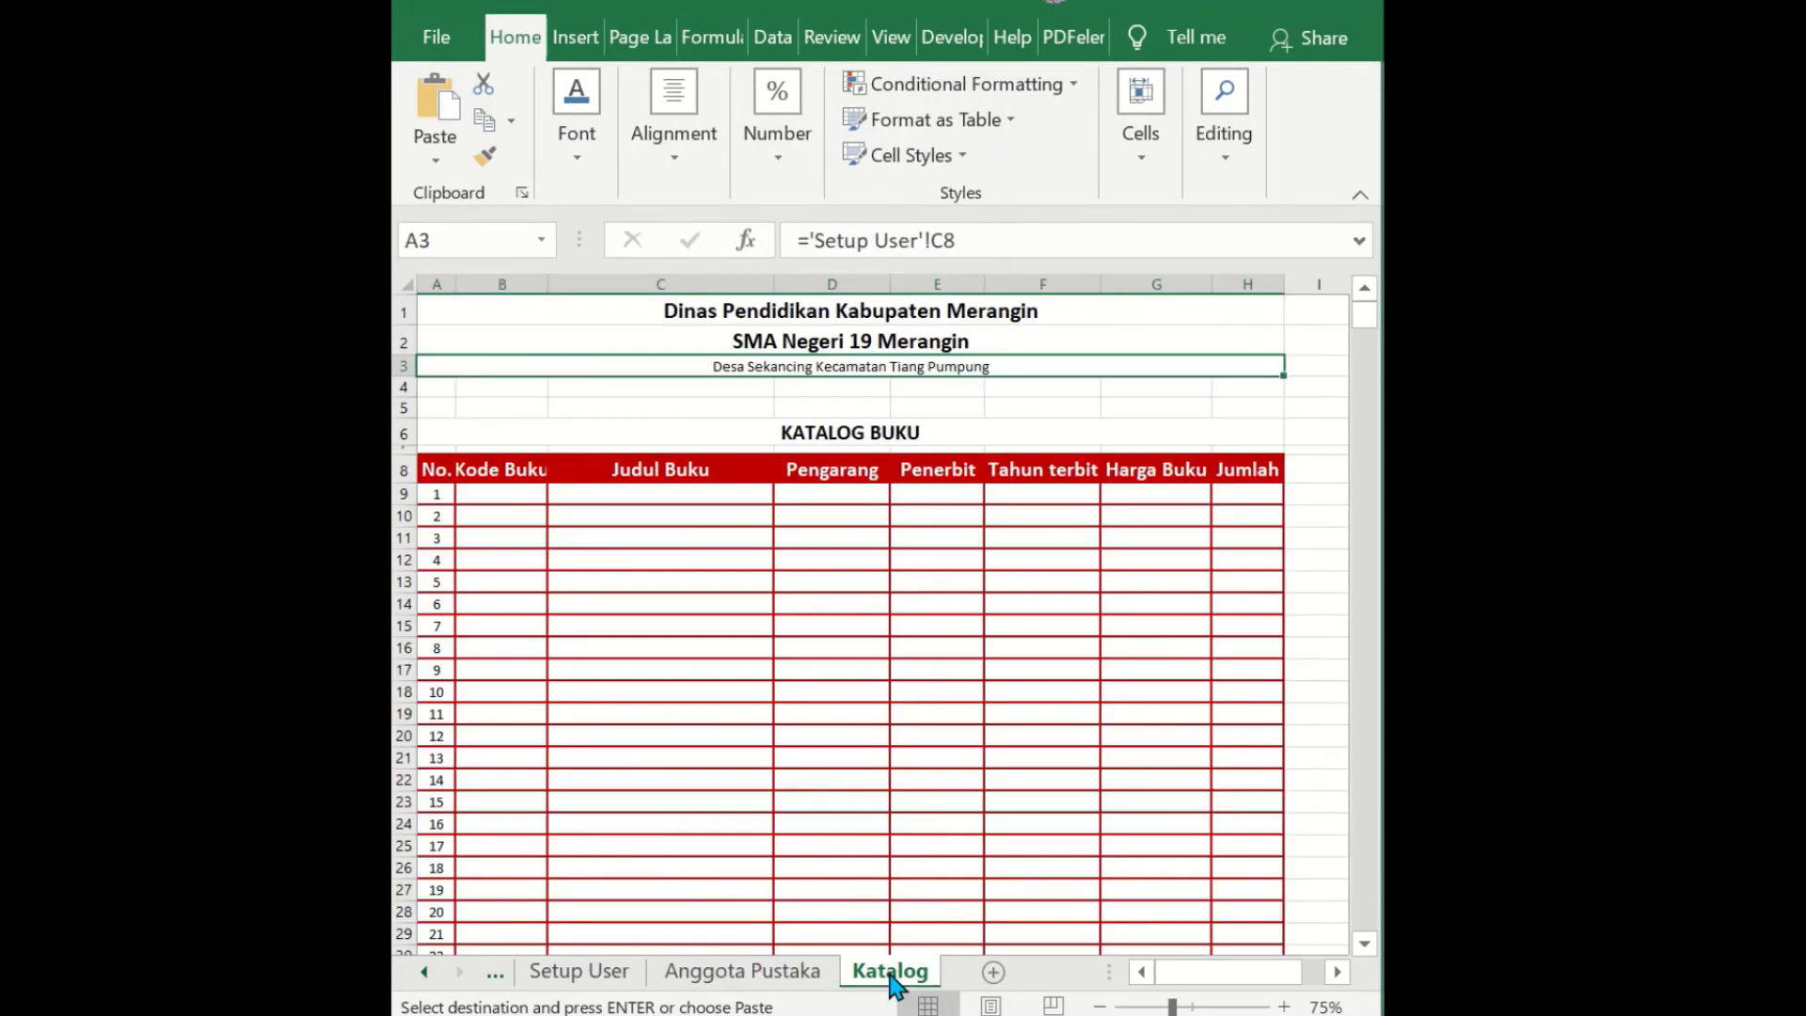
{"action": "right_click", "coordinate": [1308, 407]}
{"action": "left_click", "coordinate": [1364, 494]}
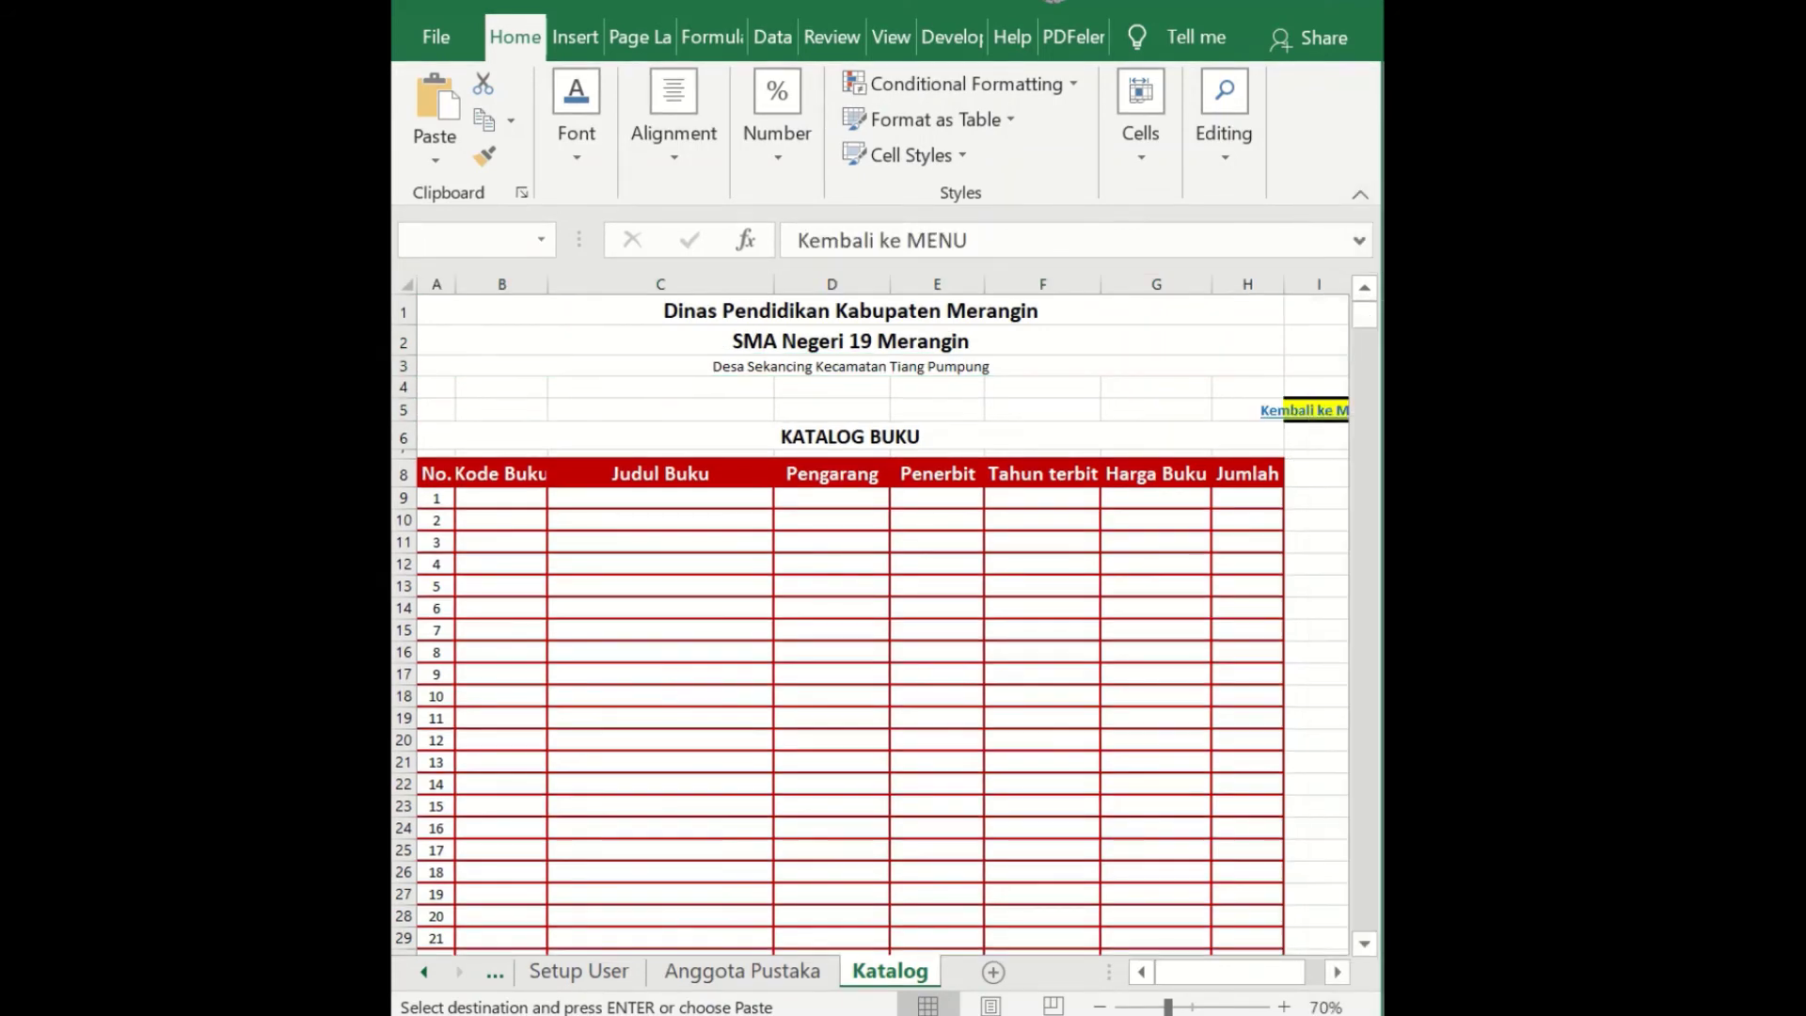
- Auto-fit the width of column I in the Katalog sheet to the Kembali ke MENU link text
{"action": "left_click", "coordinate": [1369, 596]}
{"action": "left_click", "coordinate": [1337, 971]}
{"action": "left_click", "coordinate": [1337, 971]}
{"action": "left_click", "coordinate": [1337, 972]}
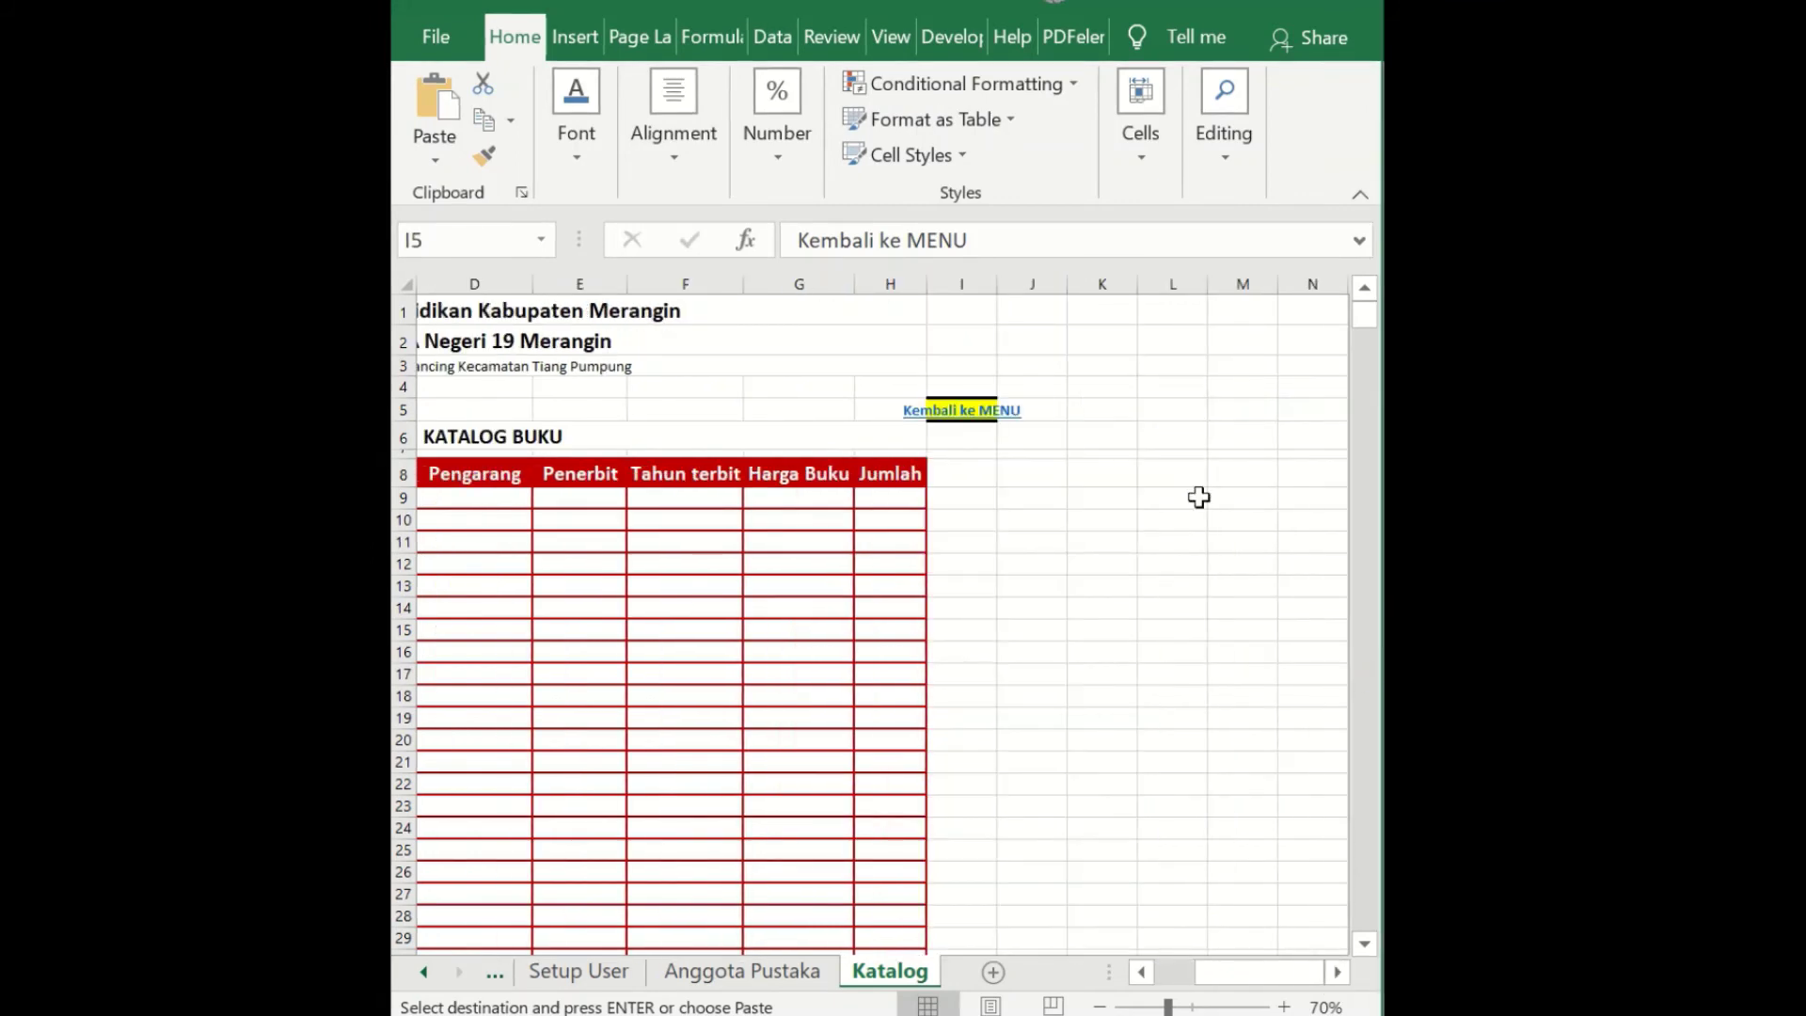
{"action": "double_click", "coordinate": [996, 283]}
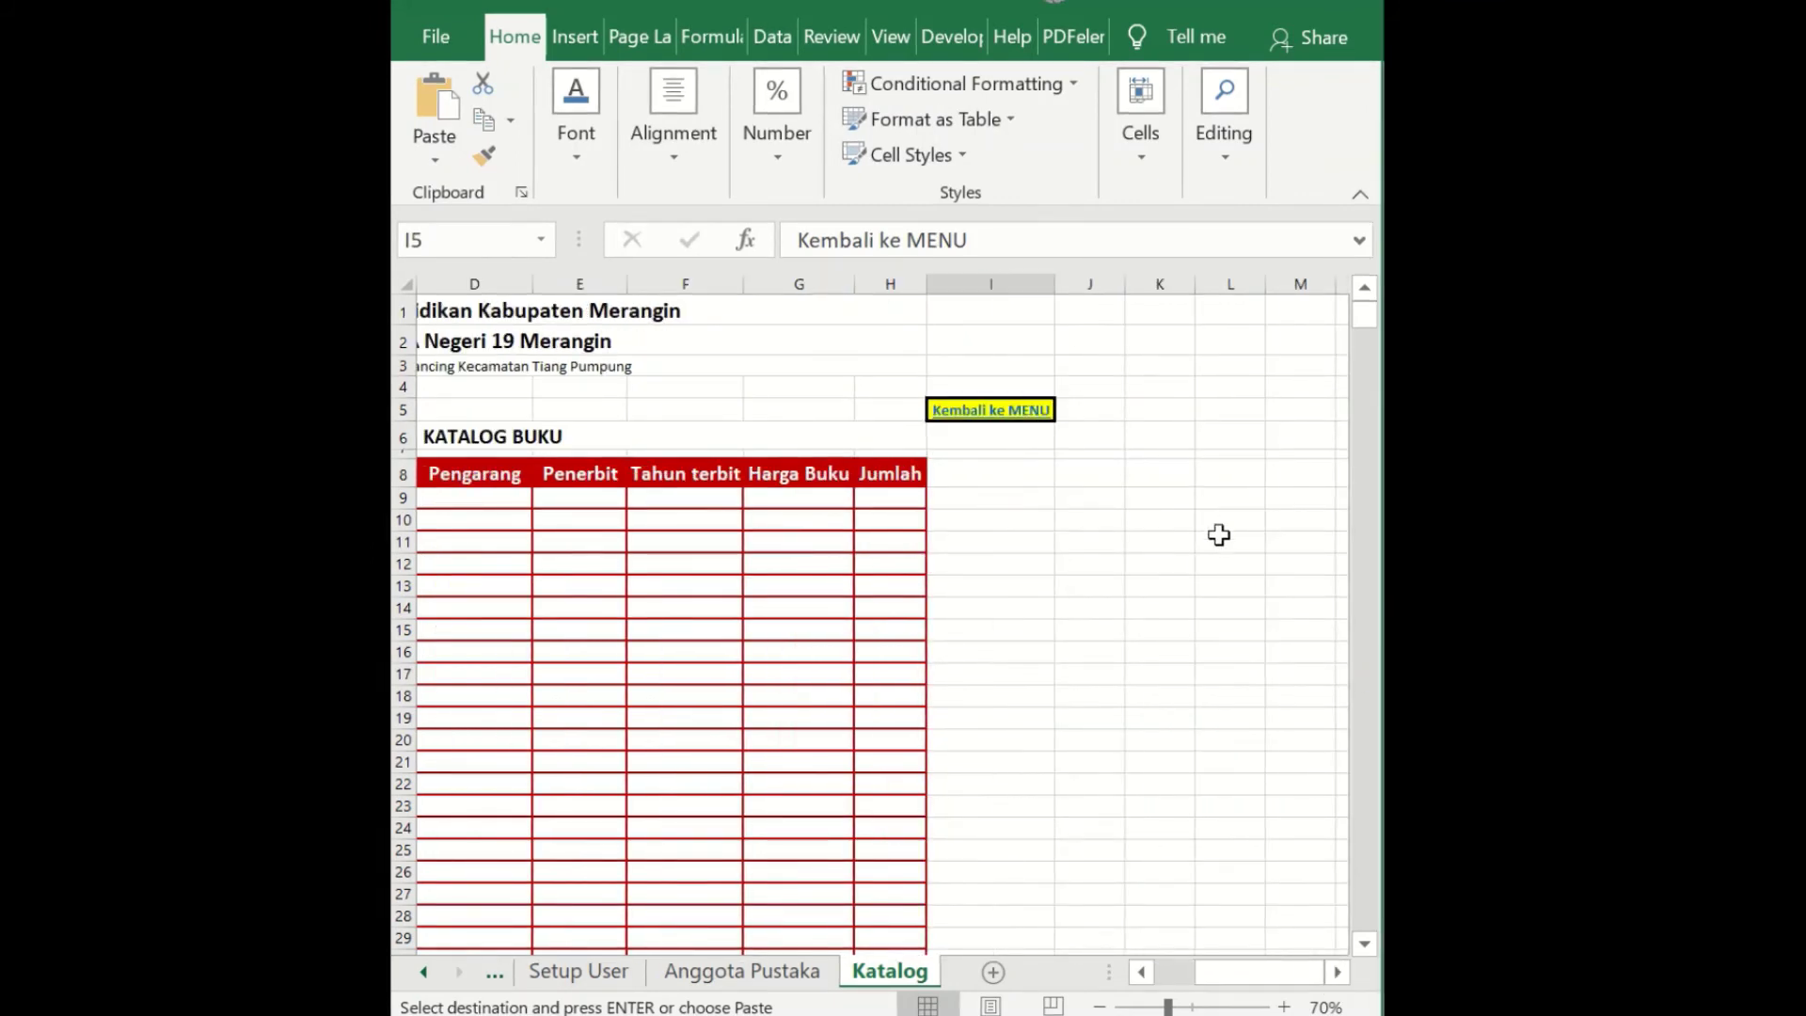
- Follow the pasted link to the Menu sheet and copy the Anggota Perpustakaan cell's formatting onto the Katalog Buku cell
{"action": "left_click", "coordinate": [1014, 412]}
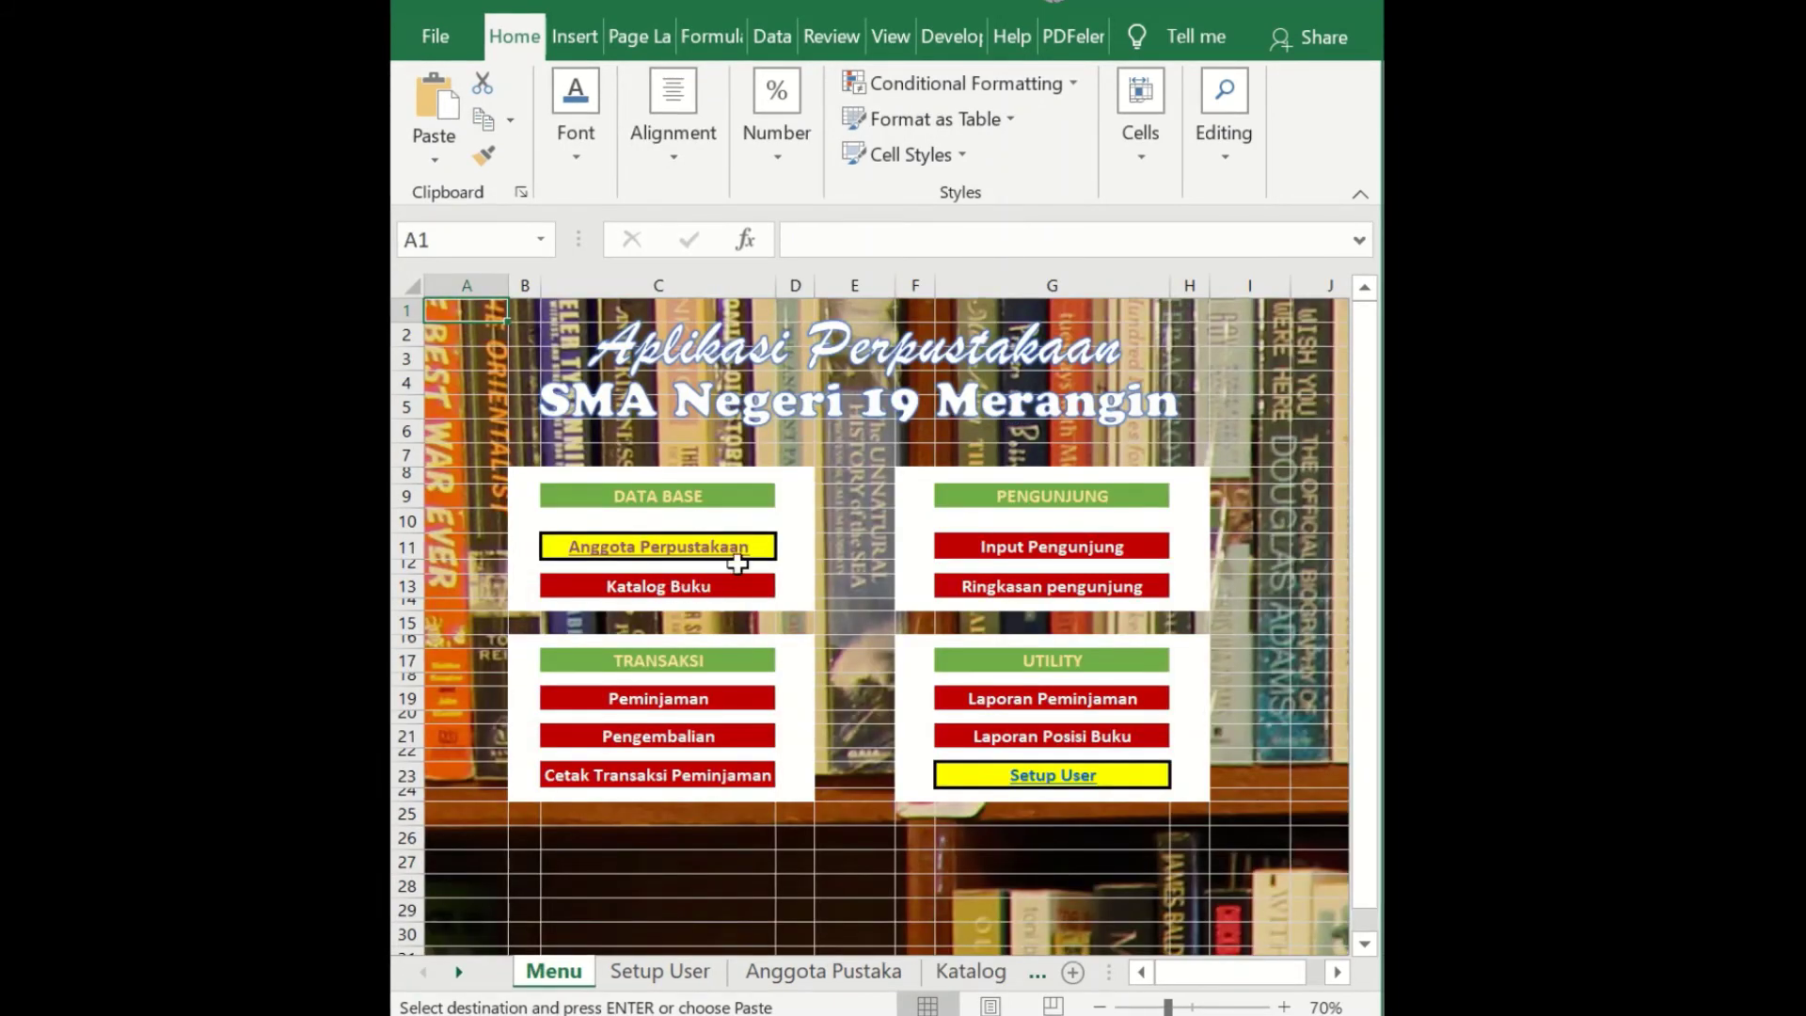
{"action": "left_click", "coordinate": [807, 529]}
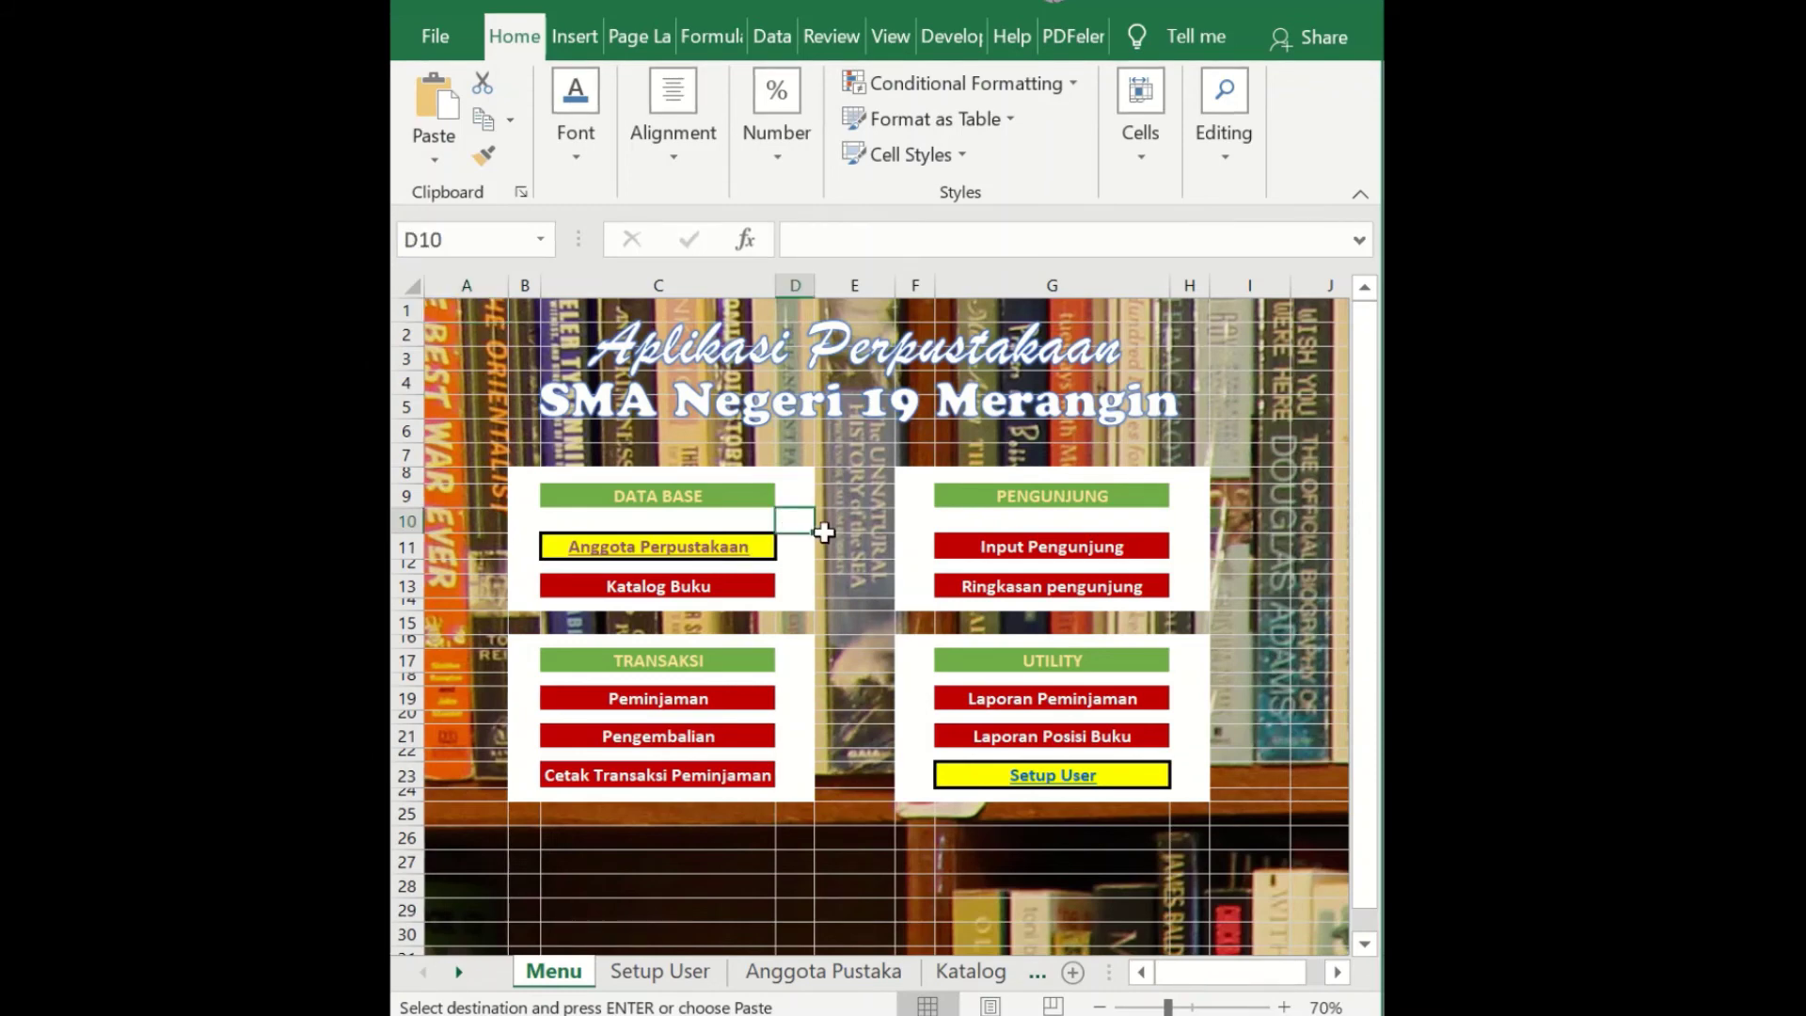
{"action": "key", "text": "Down"}
{"action": "key", "text": "Left"}
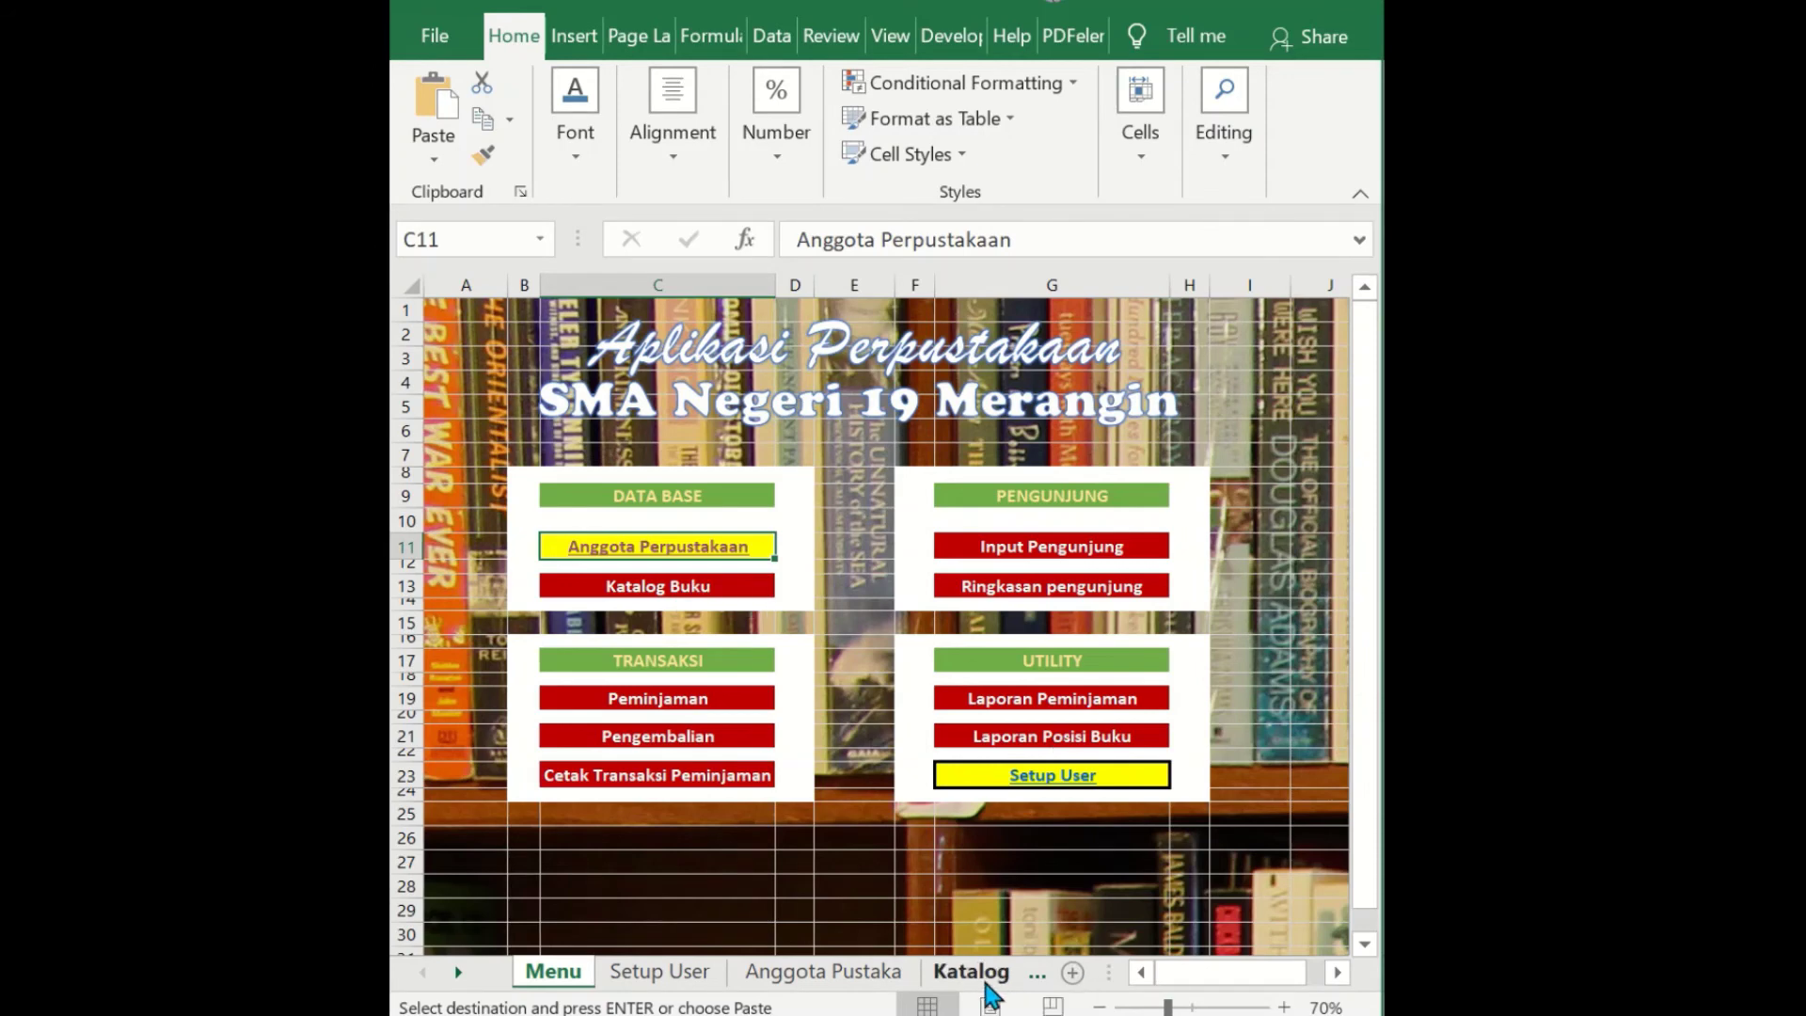
{"action": "left_click_drag", "start_coordinate": [1120, 977], "coordinate": [1172, 977]}
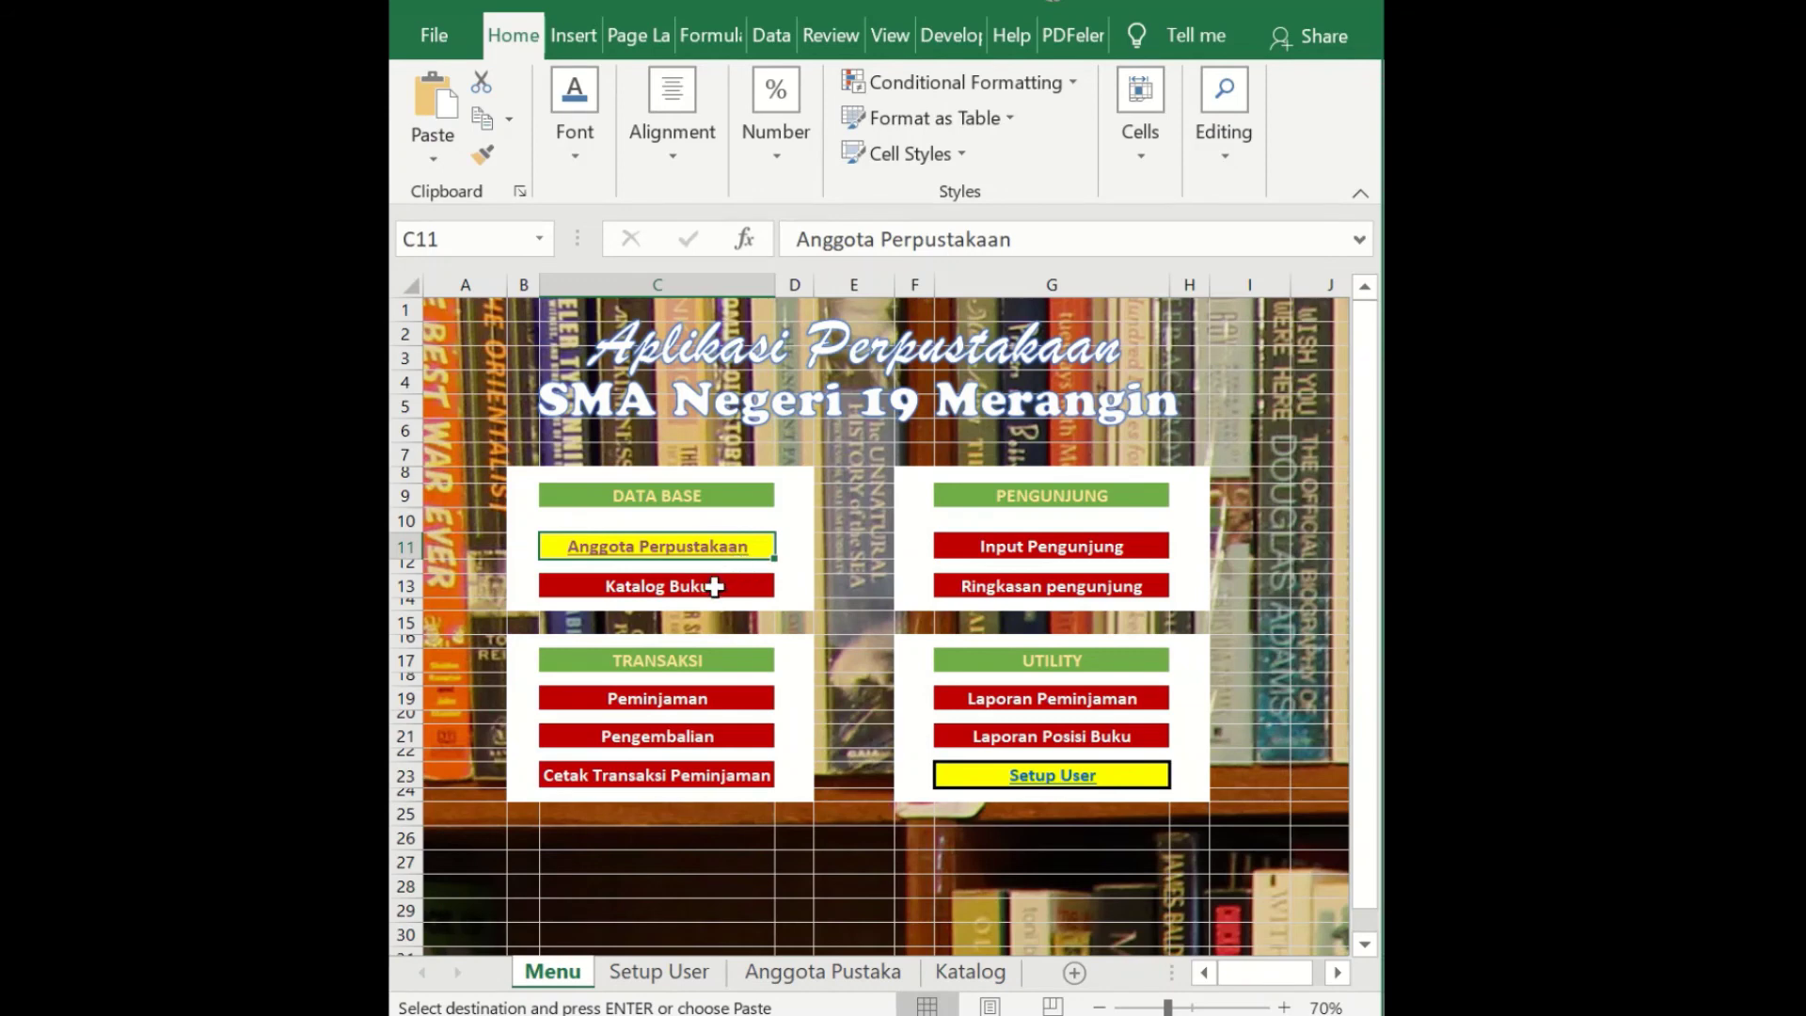
{"action": "left_click", "coordinate": [482, 156]}
{"action": "left_click", "coordinate": [630, 585]}
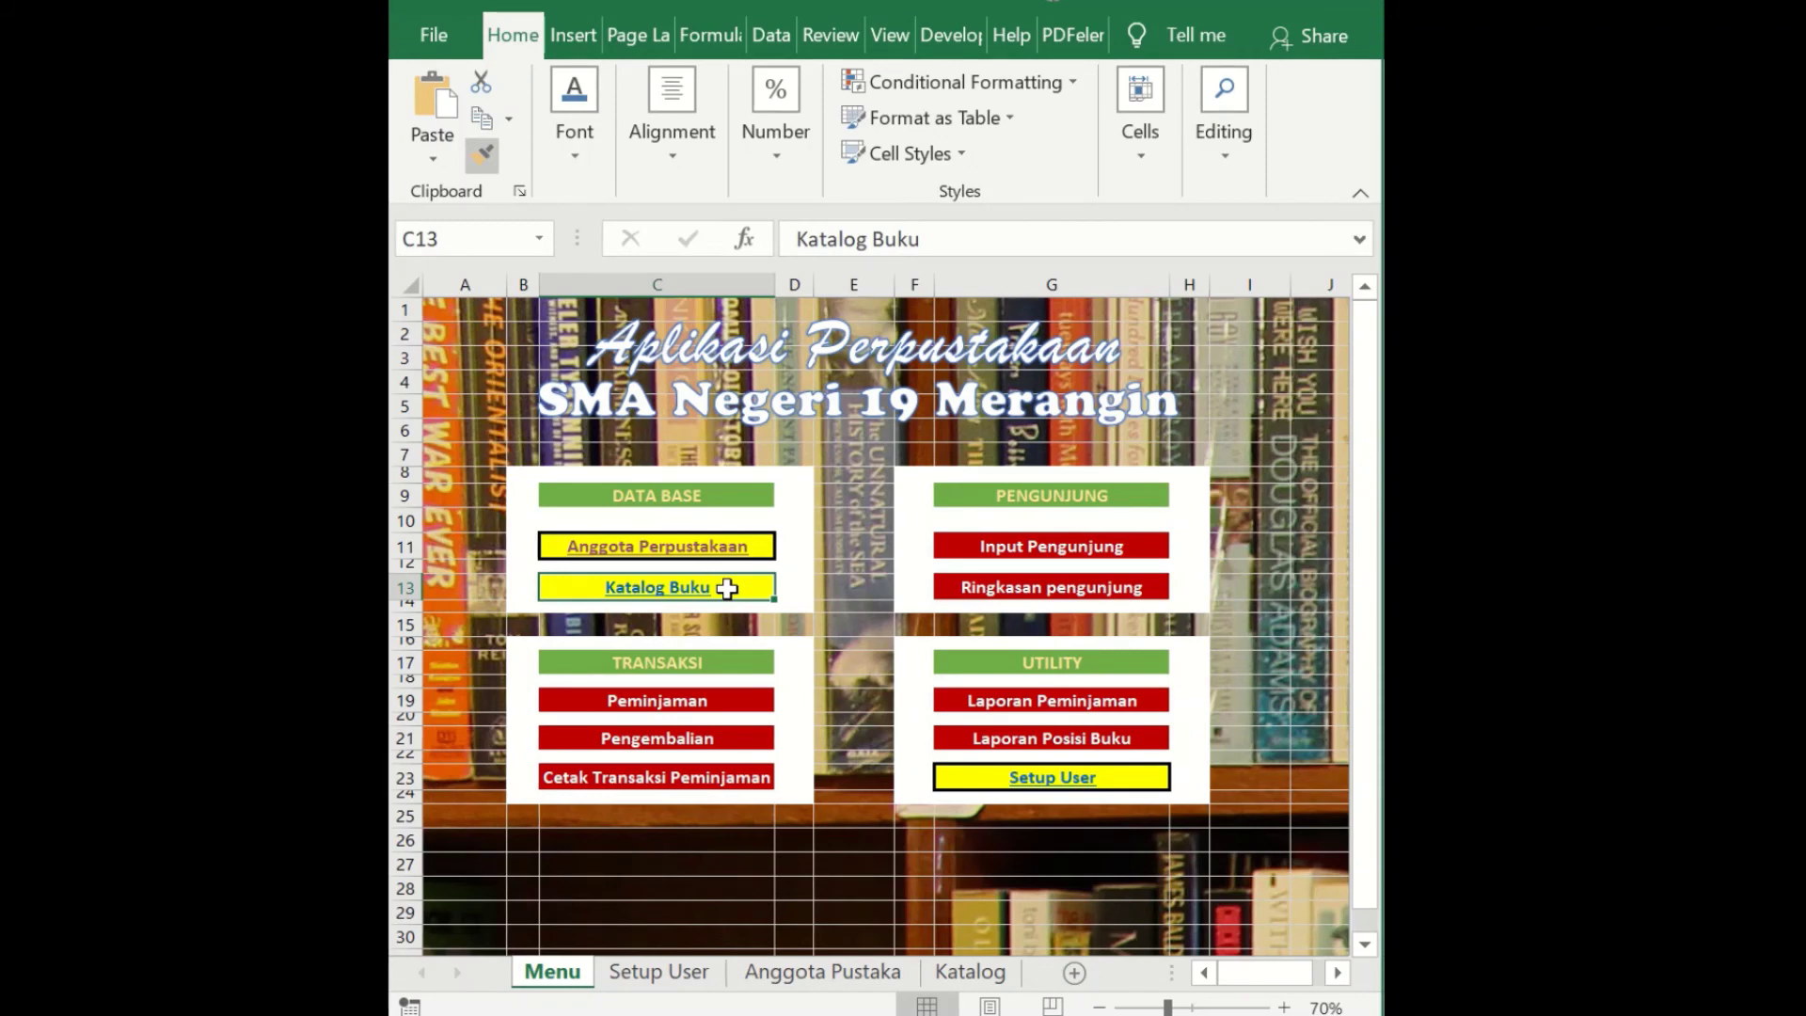
- Insert a hyperlink on the Katalog Buku cell C13 that leads to cell A1 of the Katalog sheet
{"action": "key", "text": "Down"}
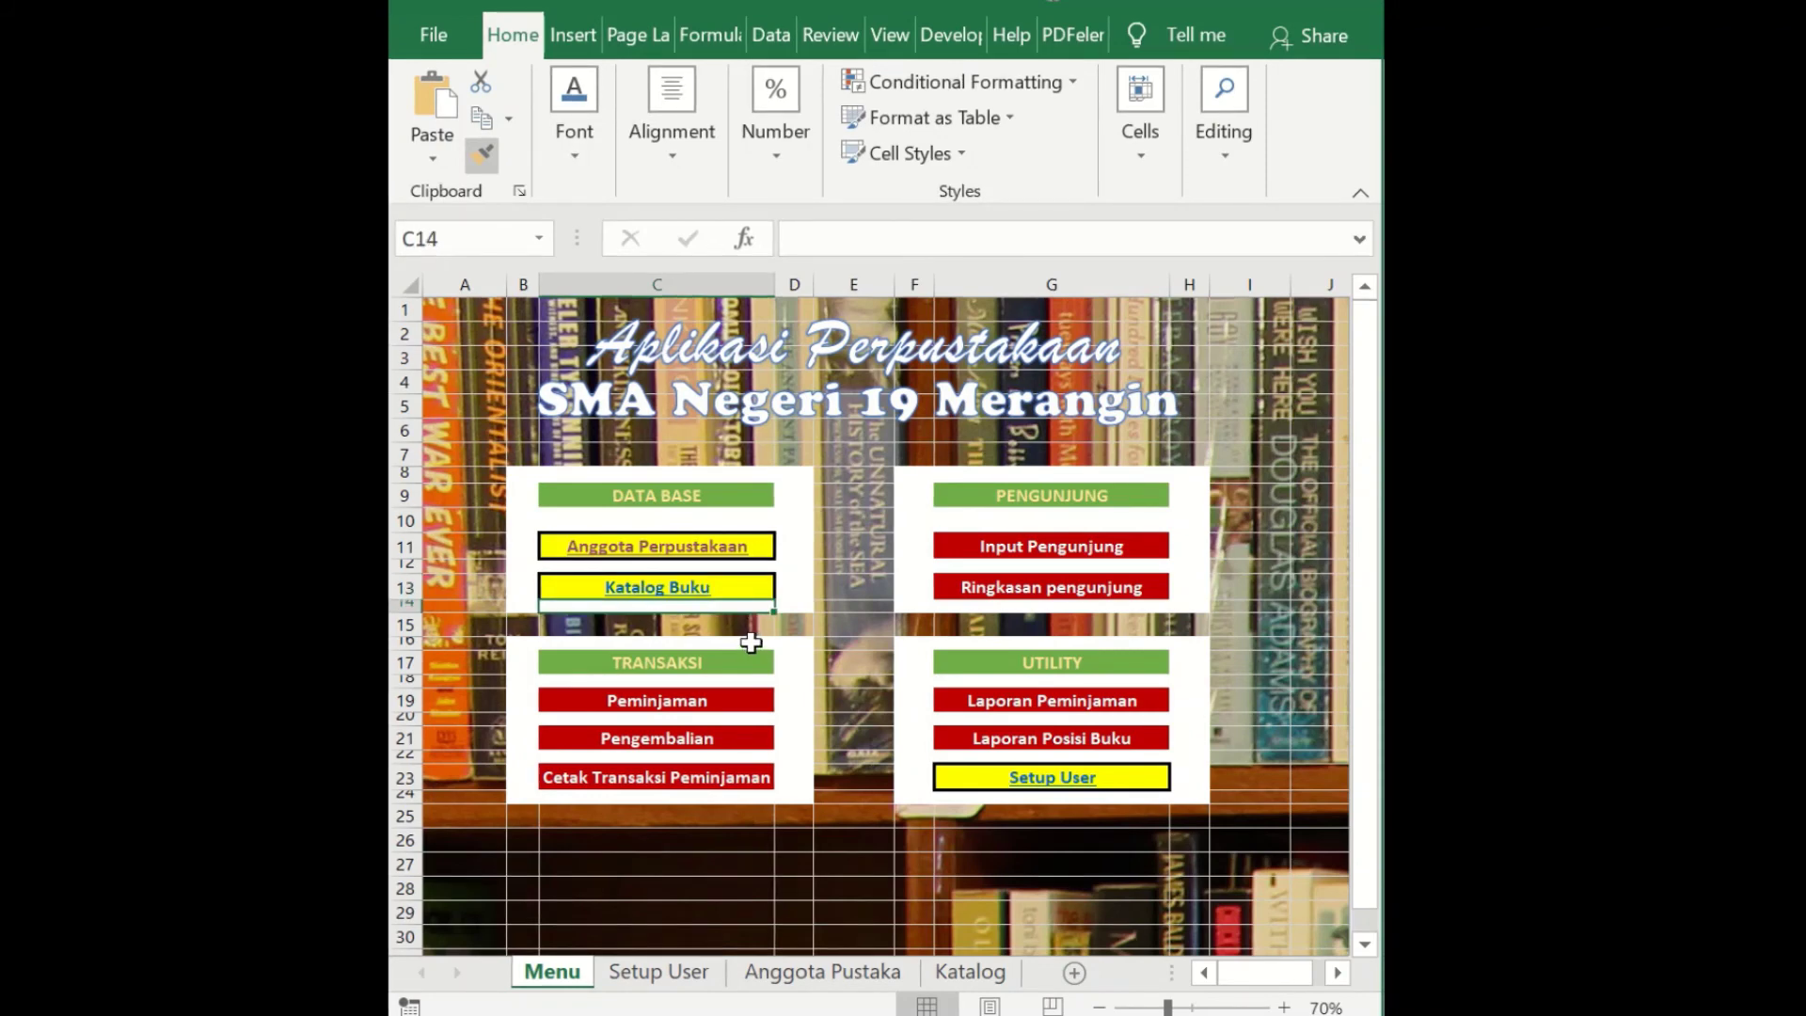
{"action": "key", "text": "Up"}
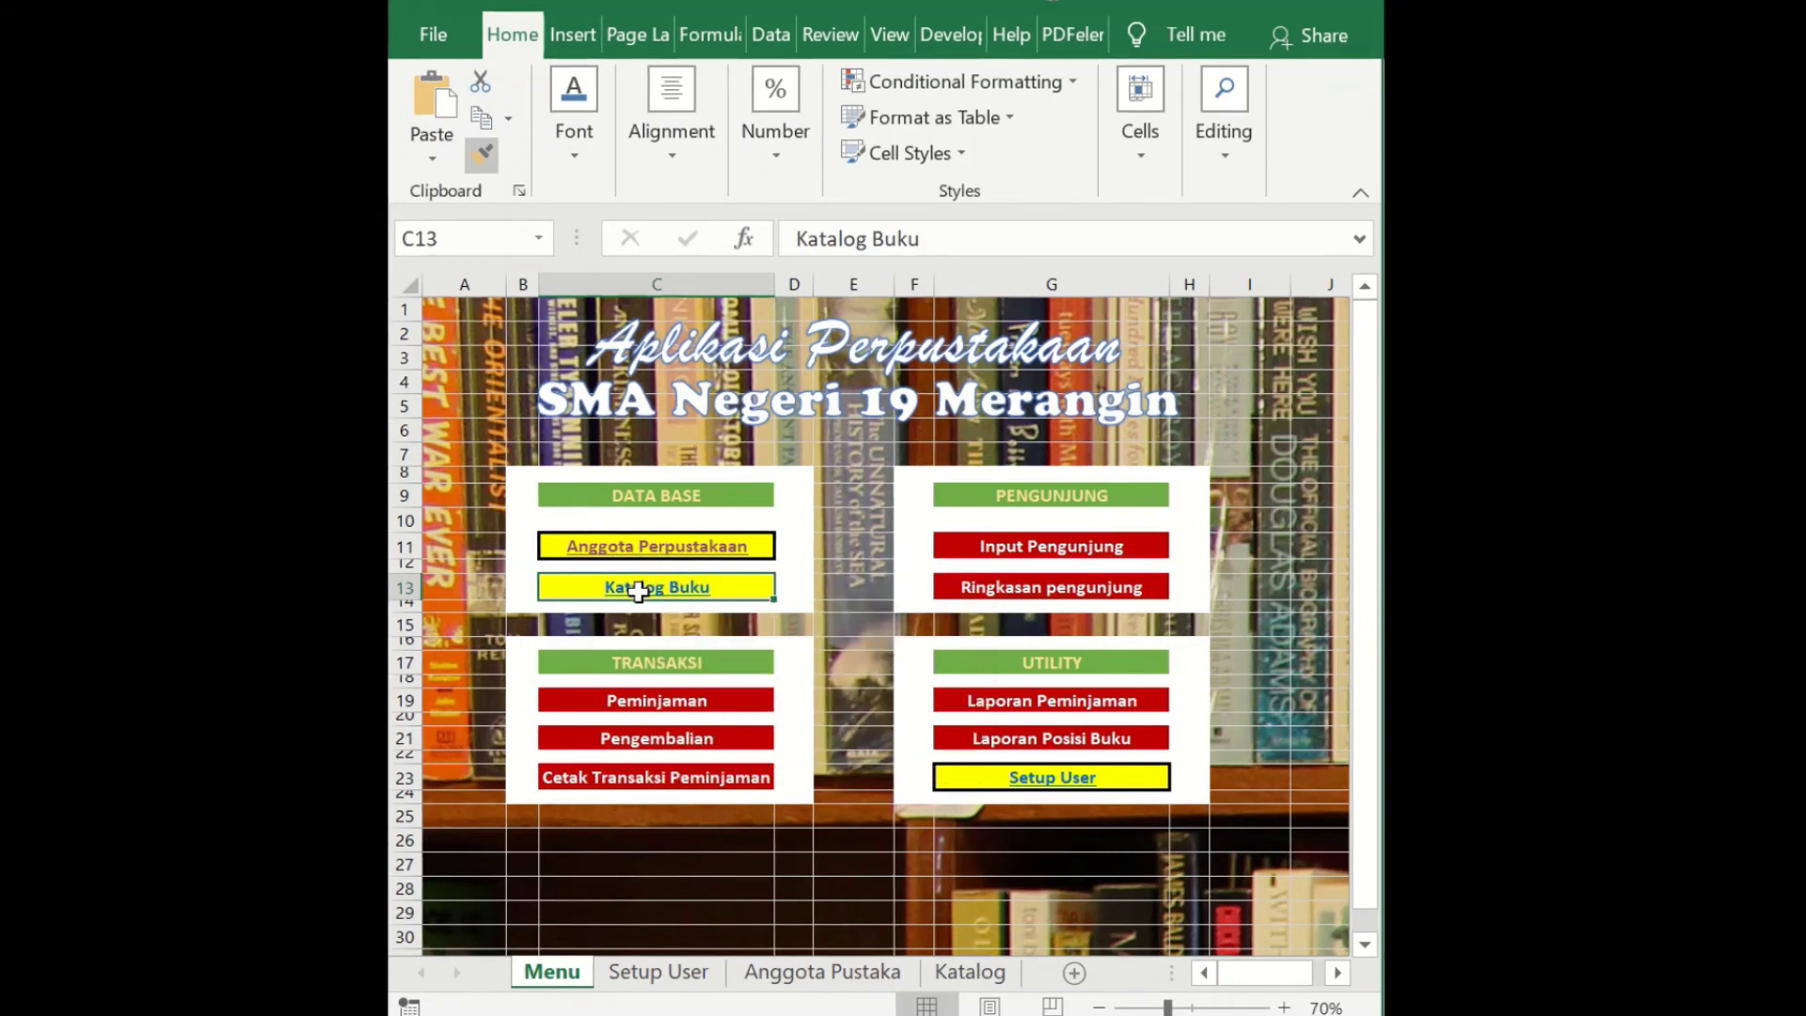
{"action": "right_click", "coordinate": [746, 588]}
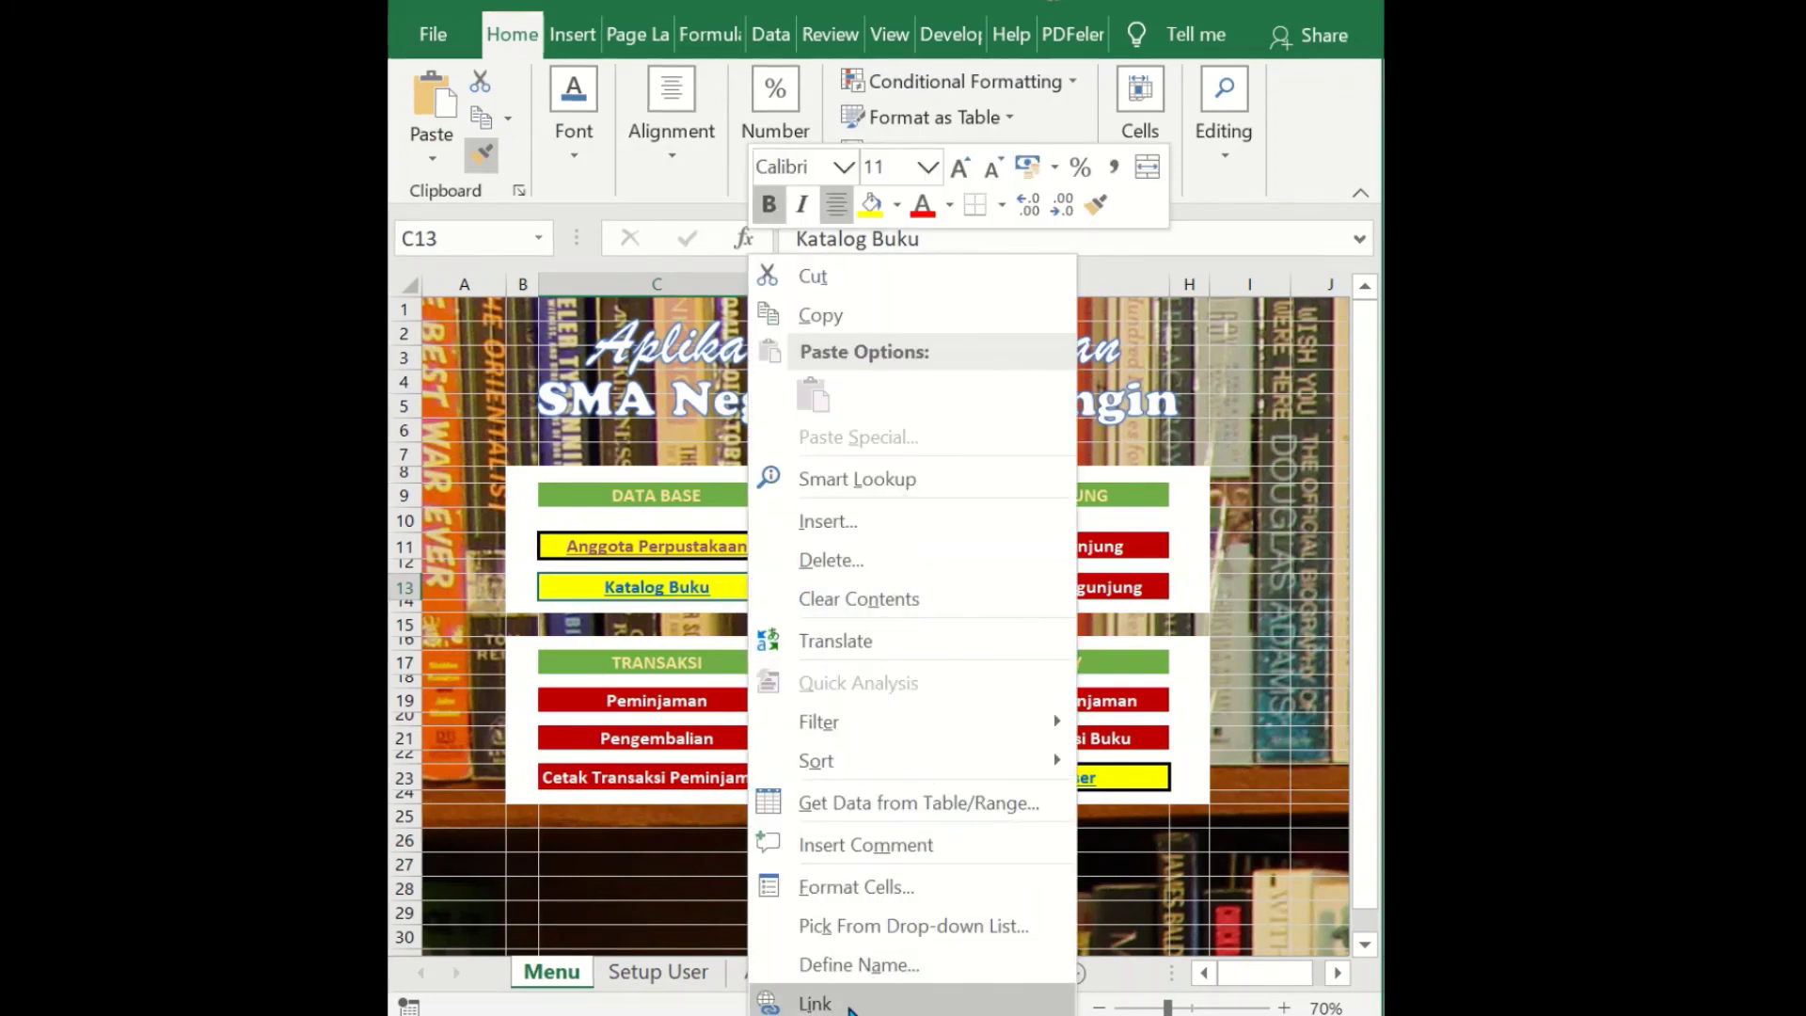
{"action": "left_click", "coordinate": [850, 1008]}
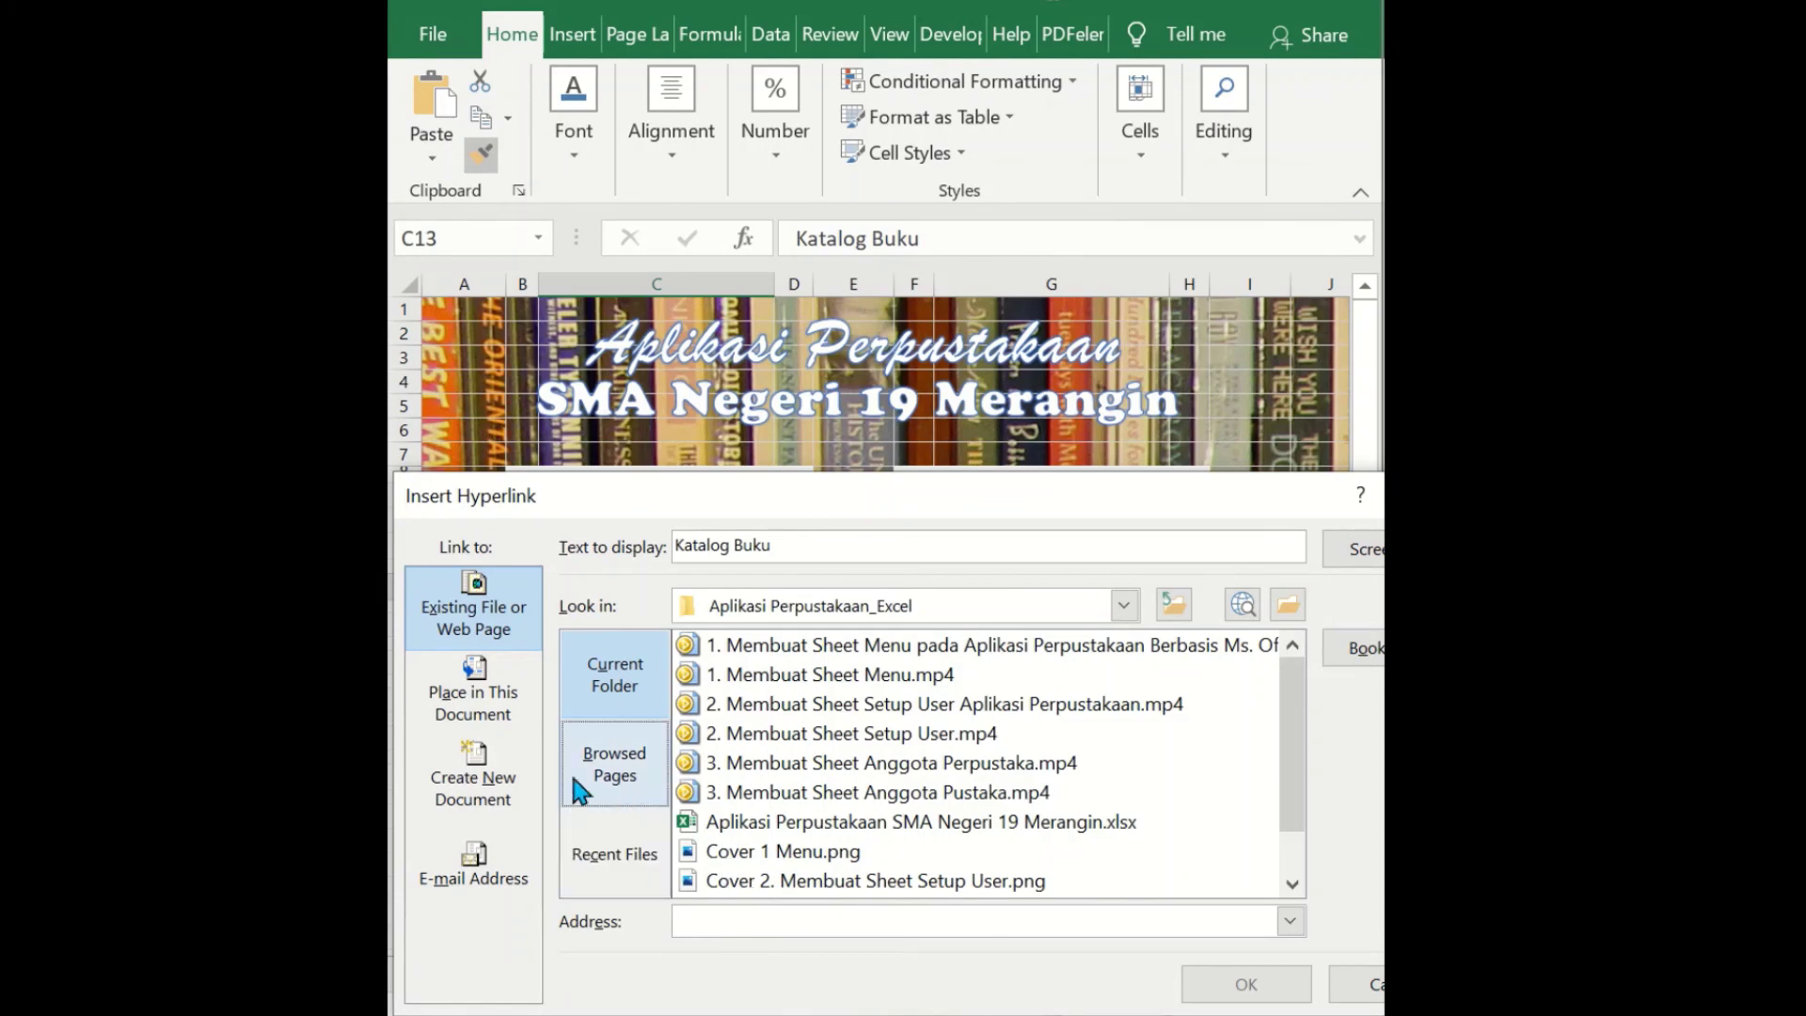
{"action": "left_click", "coordinate": [494, 696]}
{"action": "left_click", "coordinate": [650, 816]}
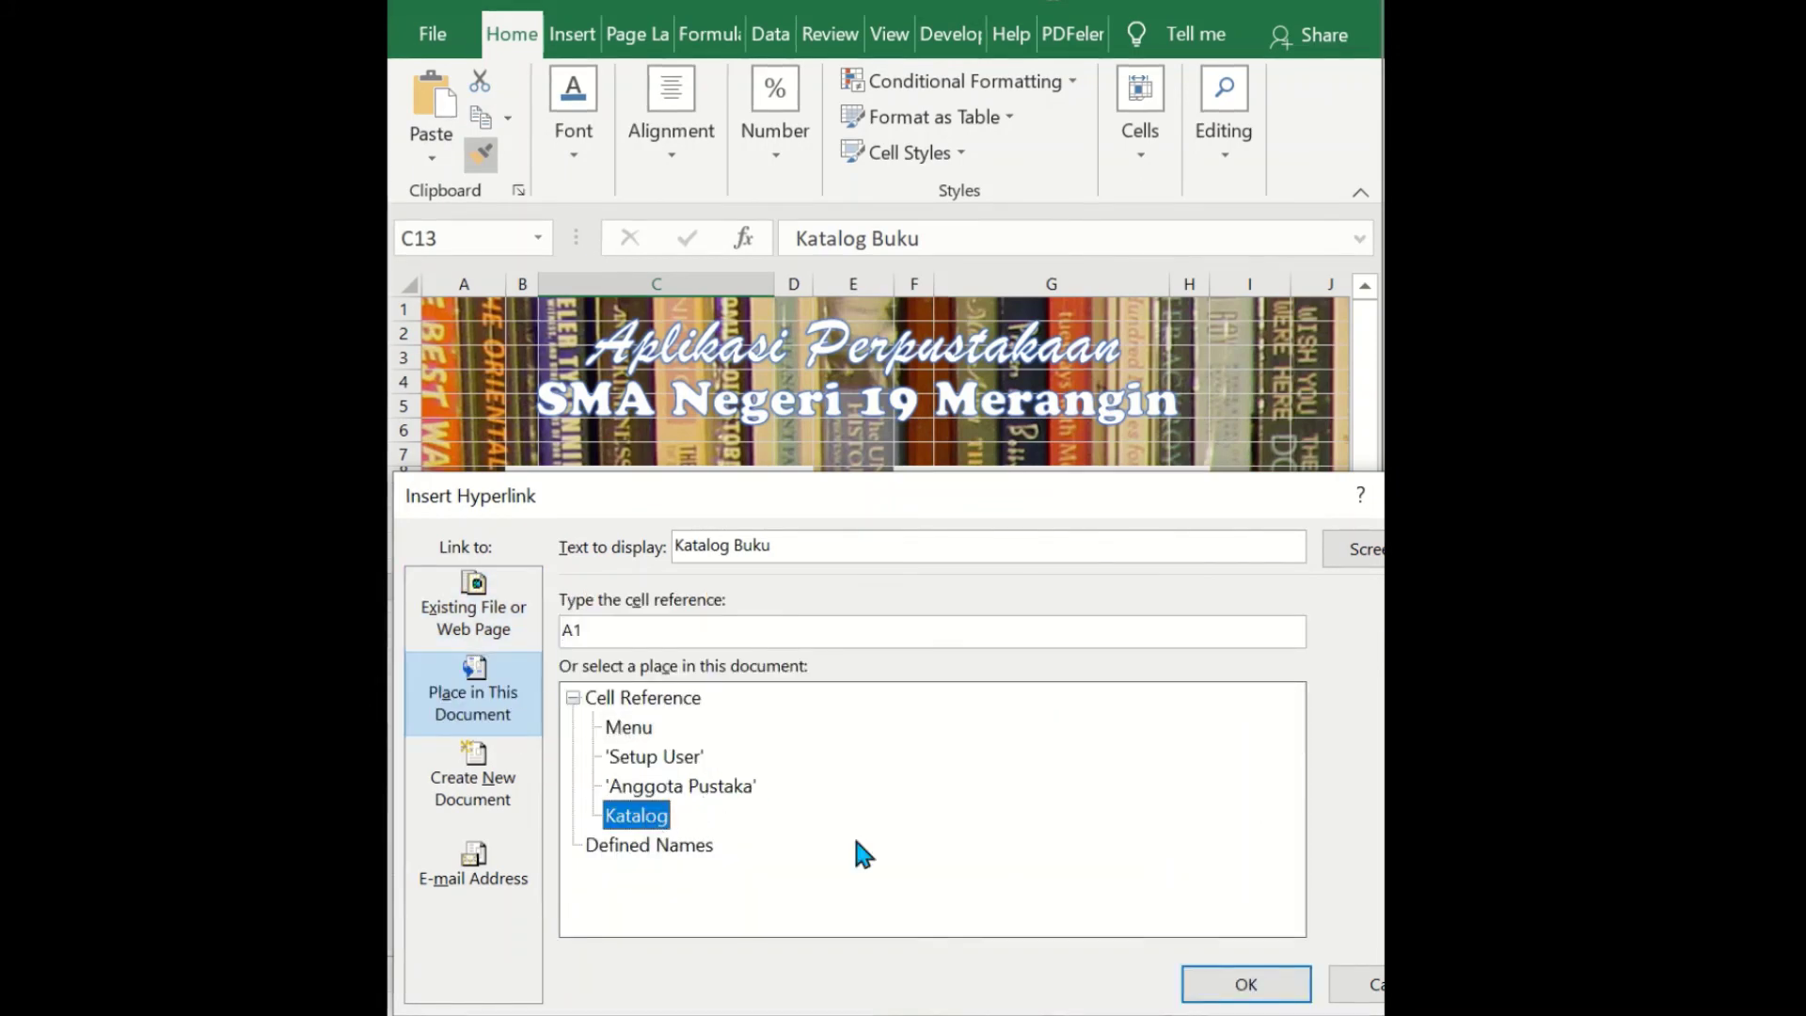
{"action": "left_click", "coordinate": [1191, 983]}
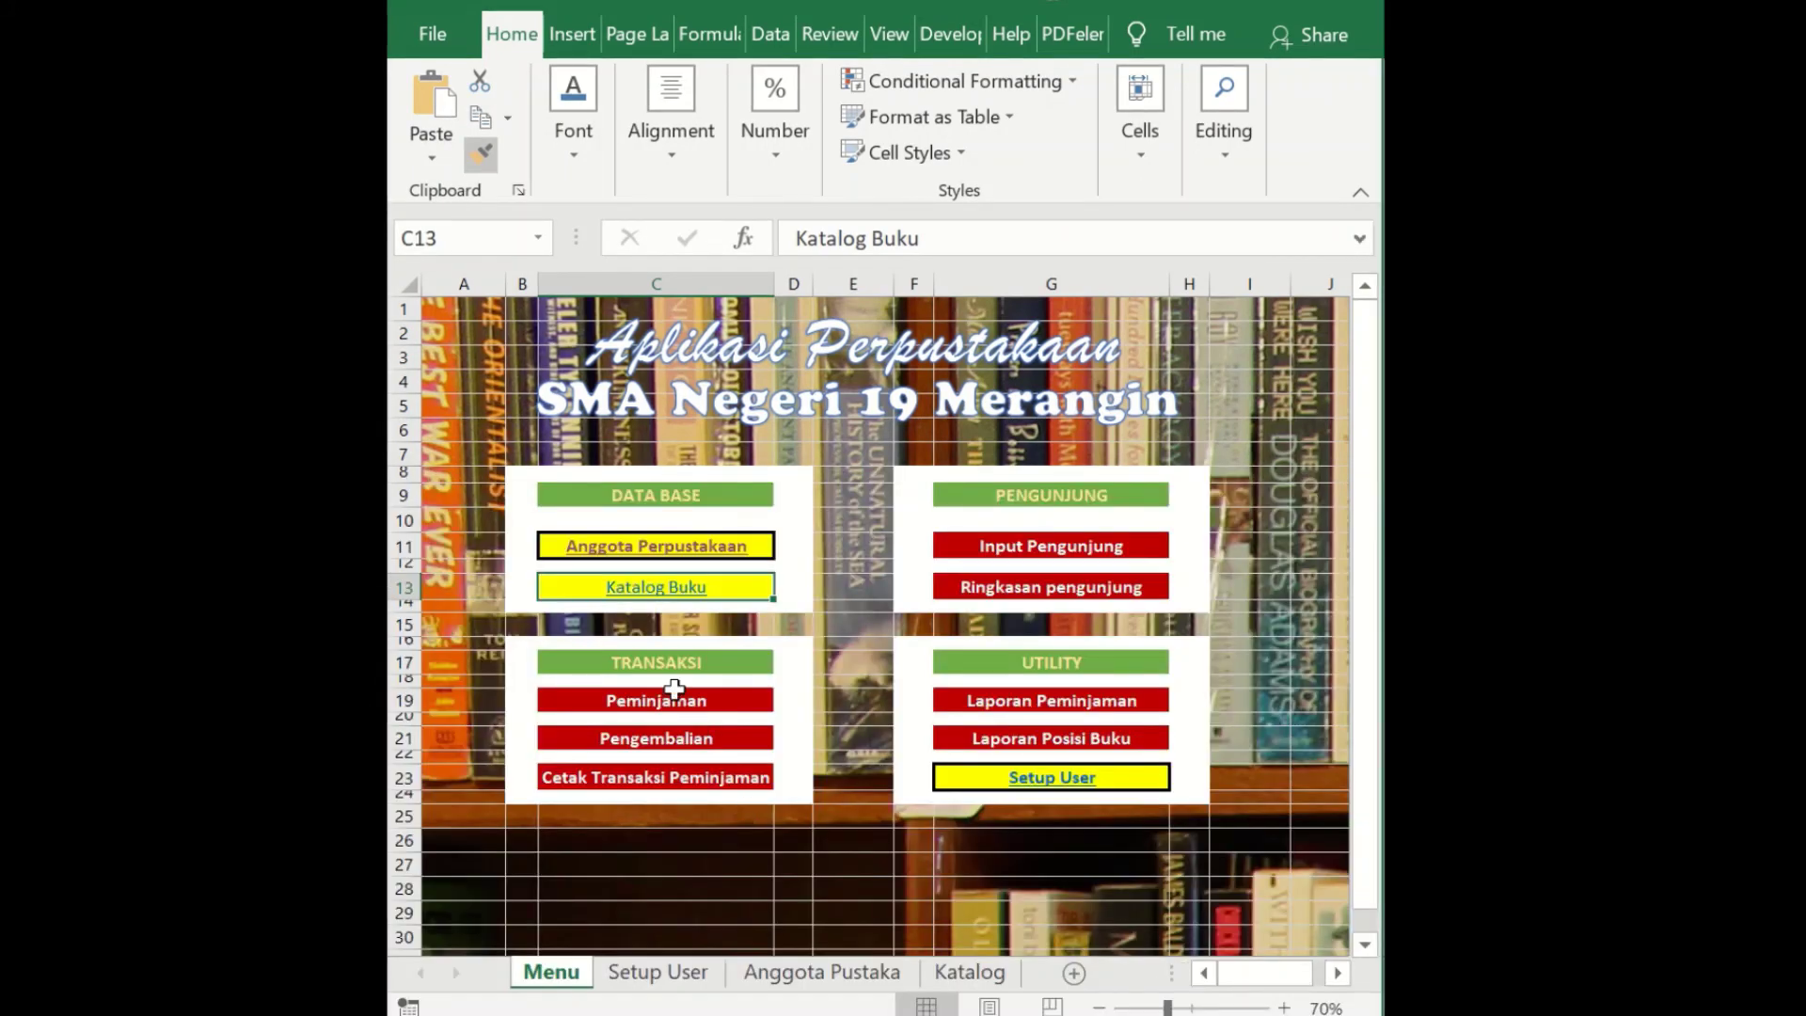
- Test the Katalog Buku link in the menu and the Kembali ke MENU link in the catalogue, ending on the Katalog sheet
{"action": "left_click", "coordinate": [674, 602]}
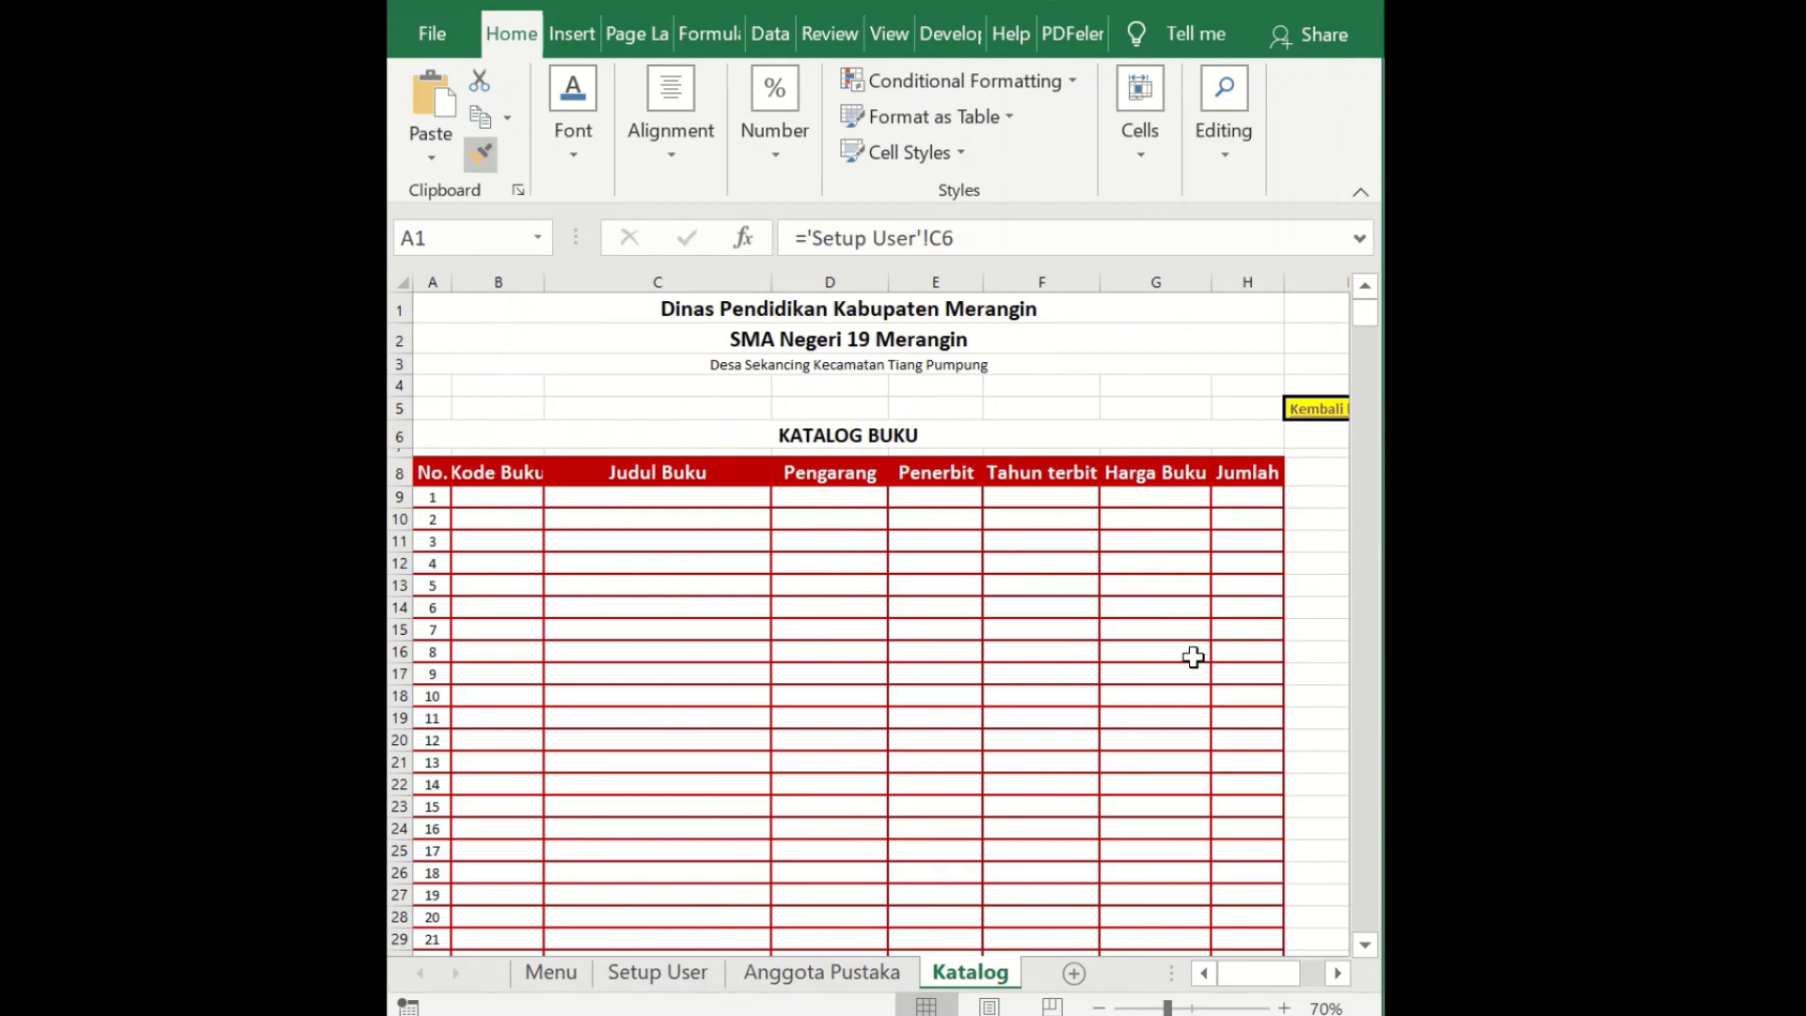
{"action": "scroll", "coordinate": [1187, 657], "scroll_direction": "down", "scroll_amount": 1}
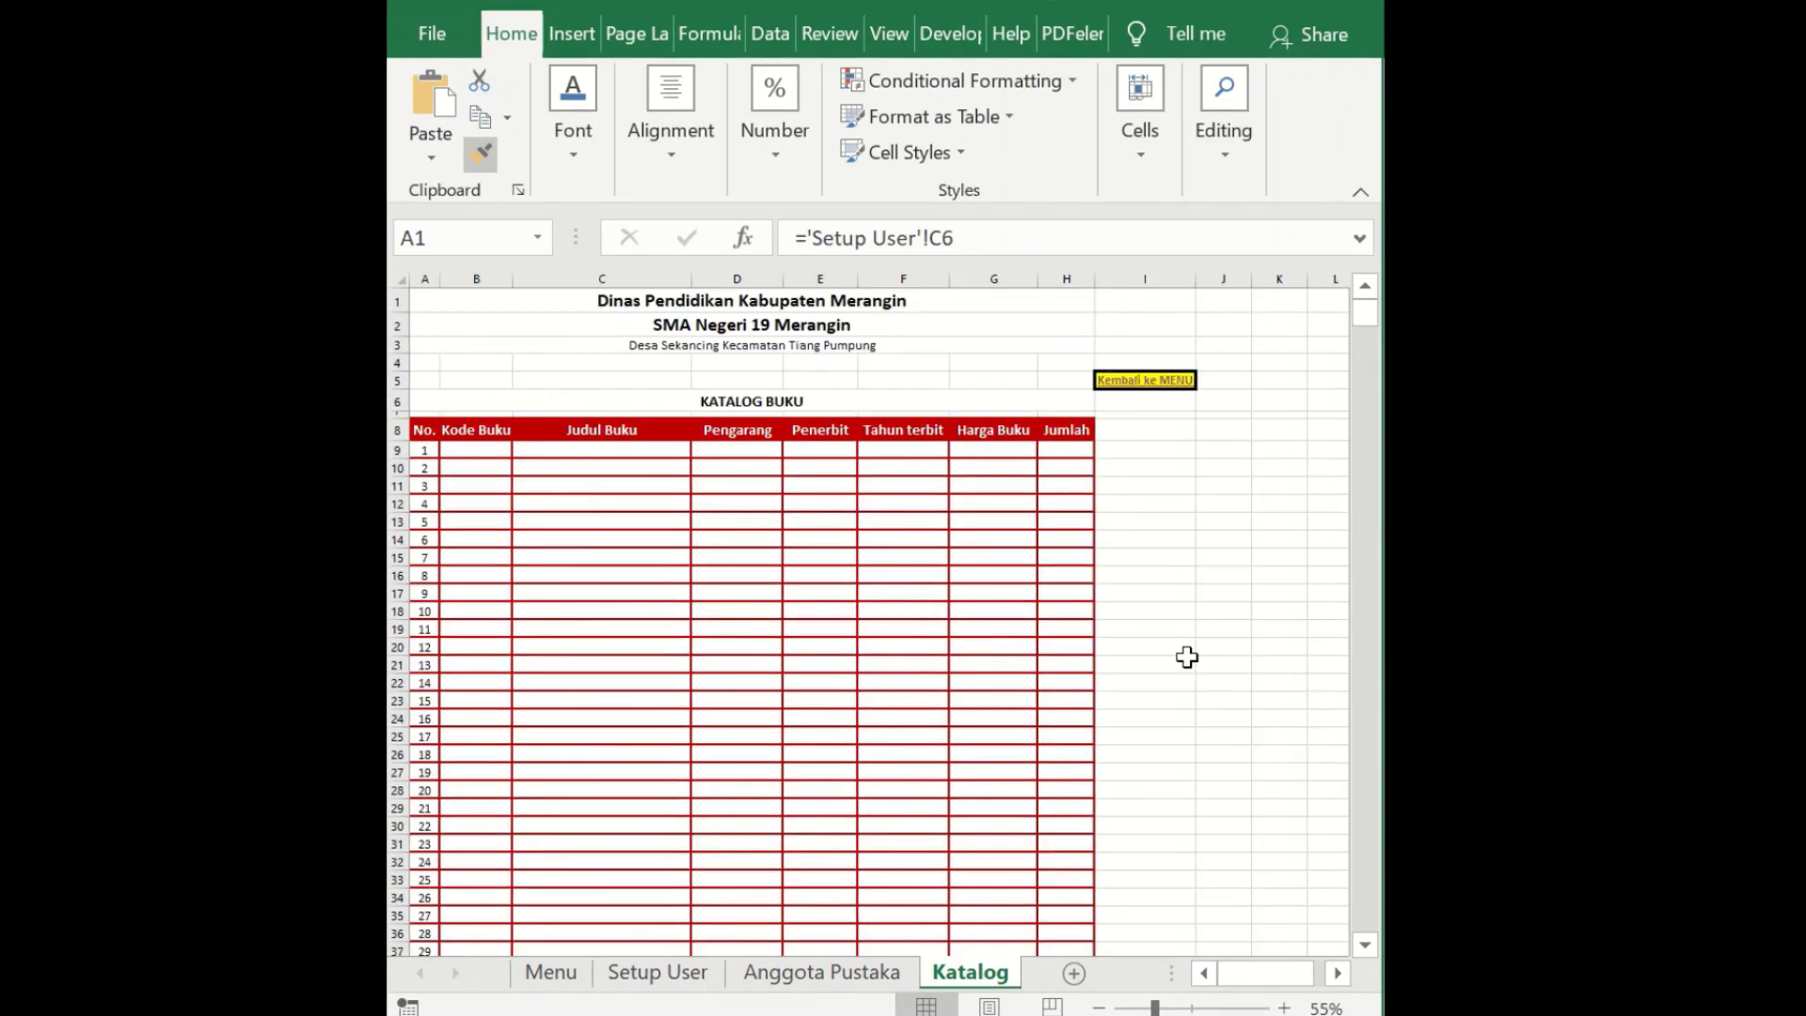
{"action": "left_click", "coordinate": [1176, 390]}
{"action": "left_click", "coordinate": [1176, 388]}
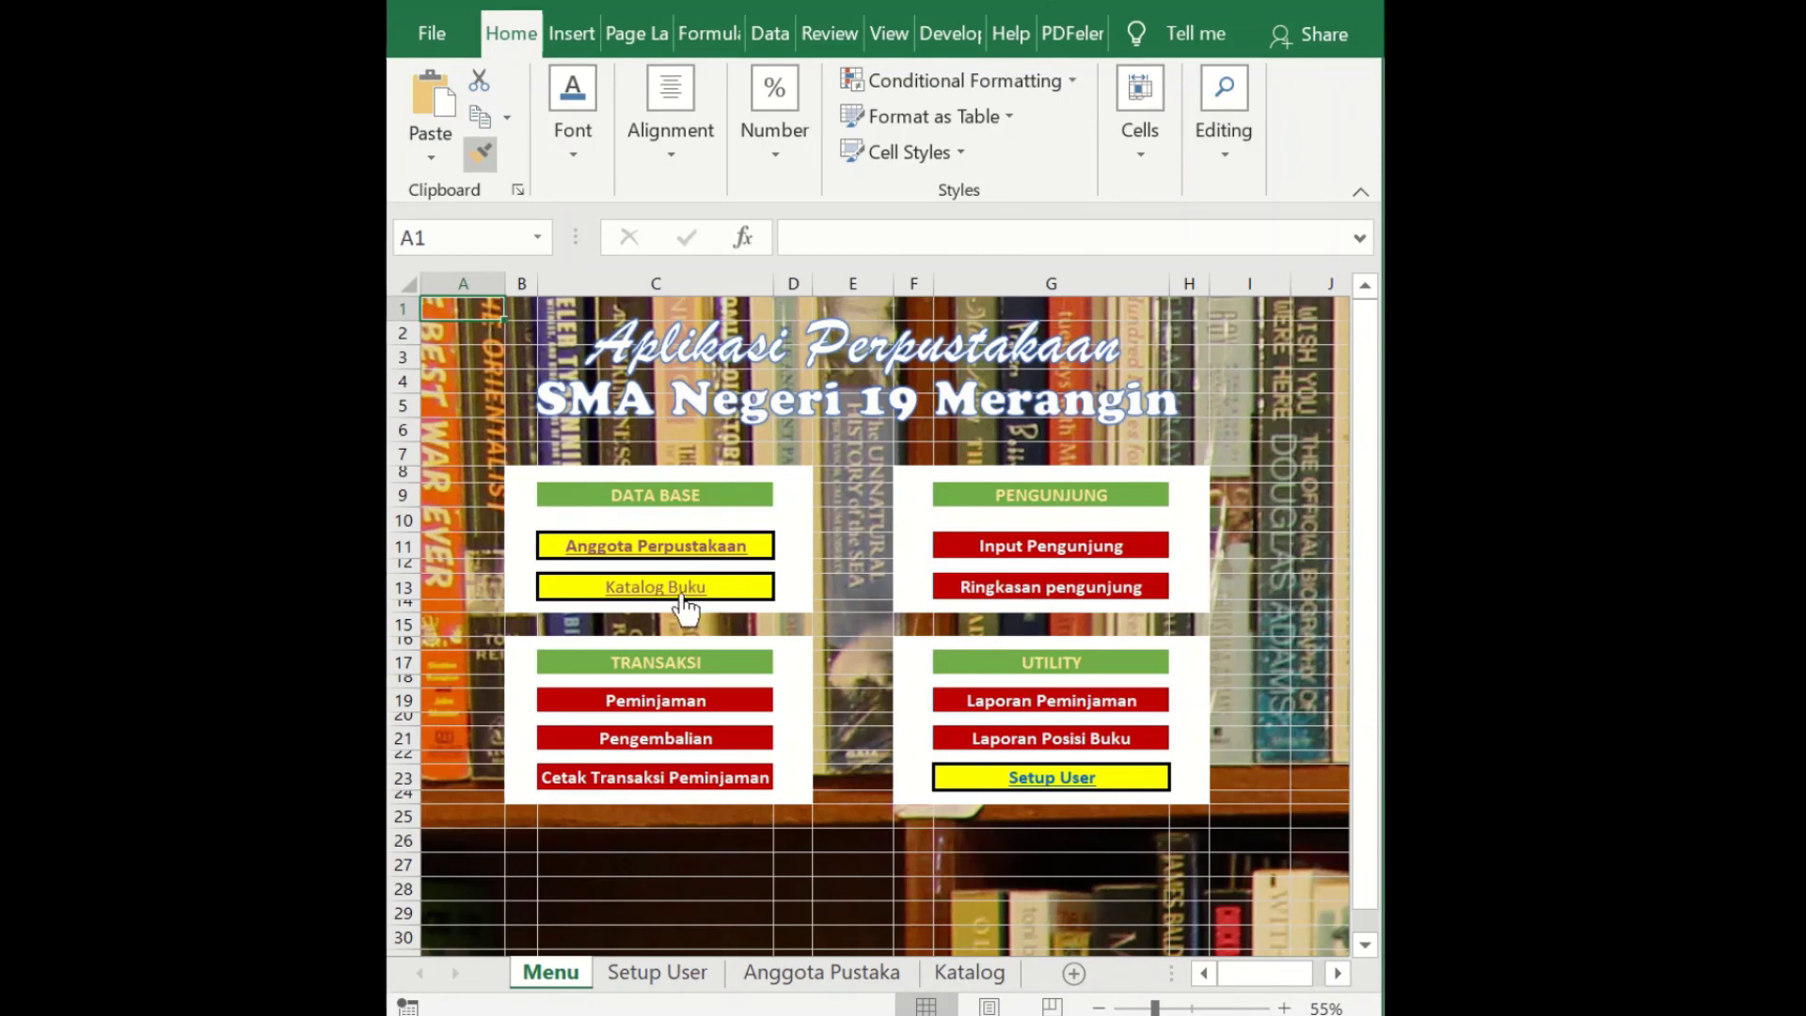
{"action": "left_click", "coordinate": [728, 589]}
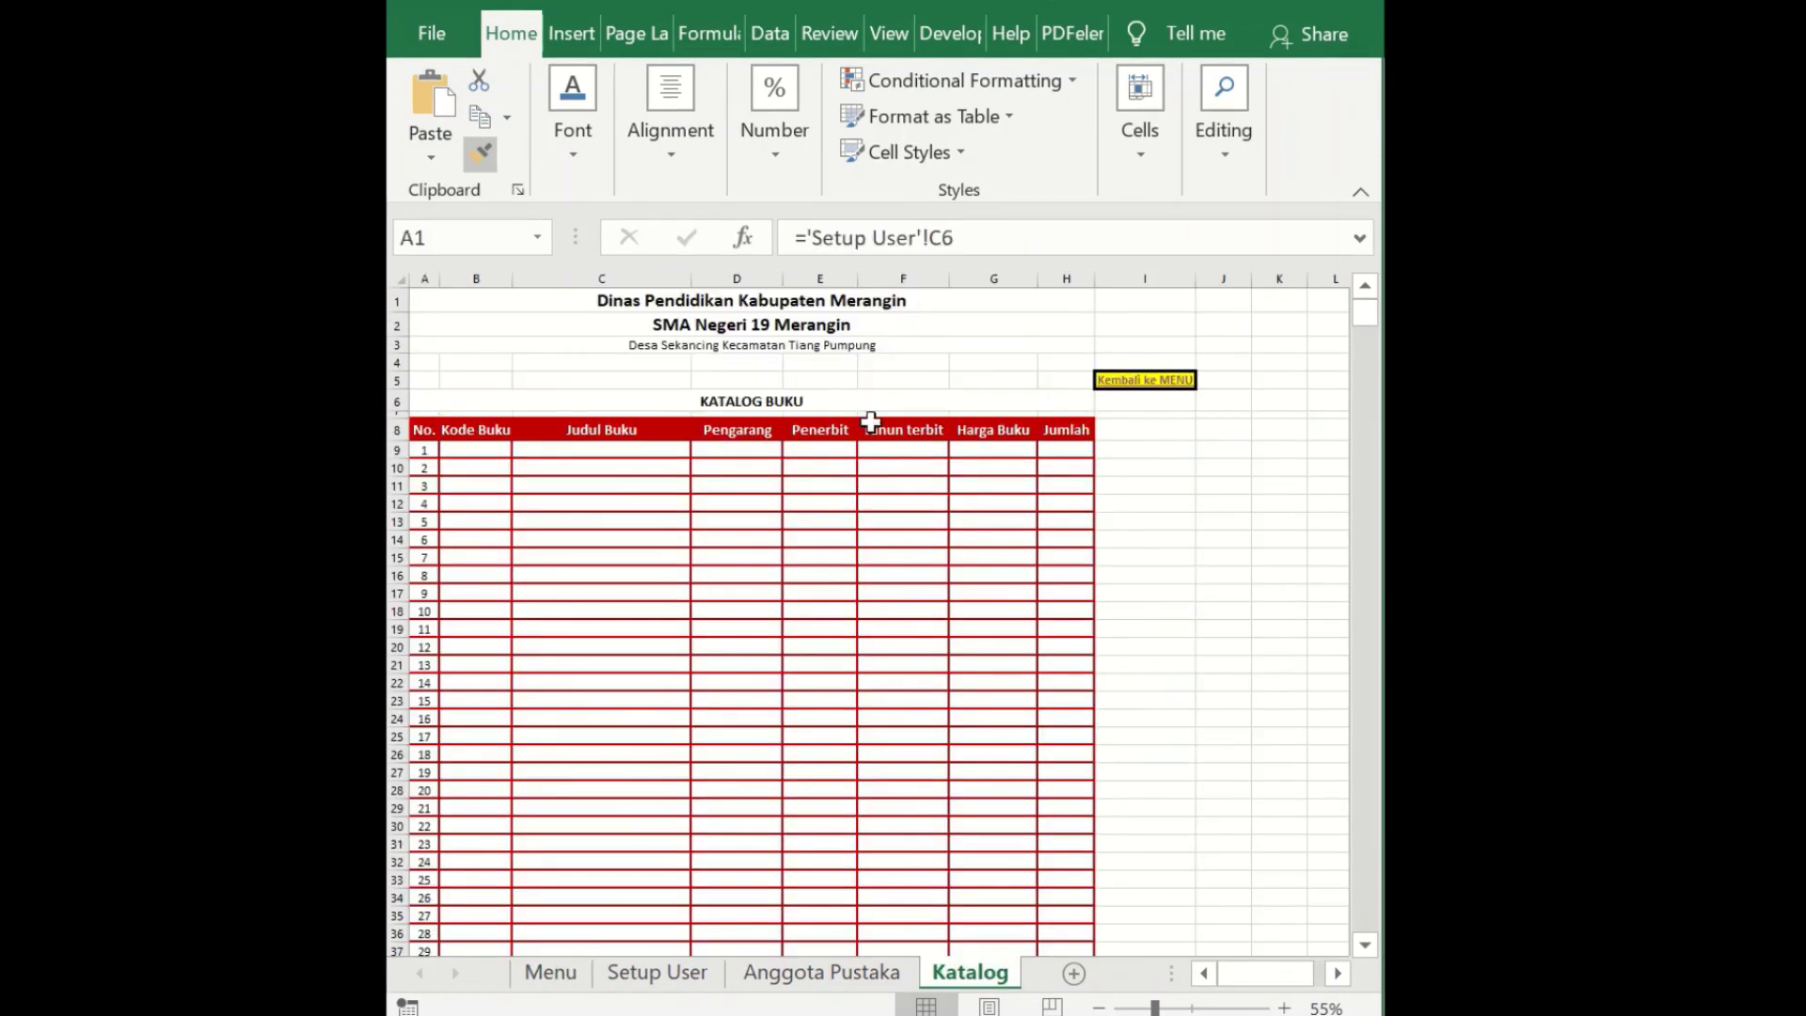
- Apply a double-line bottom border to the merged address cell A3 in the Katalog sheet's letterhead
{"action": "left_click", "coordinate": [795, 345]}
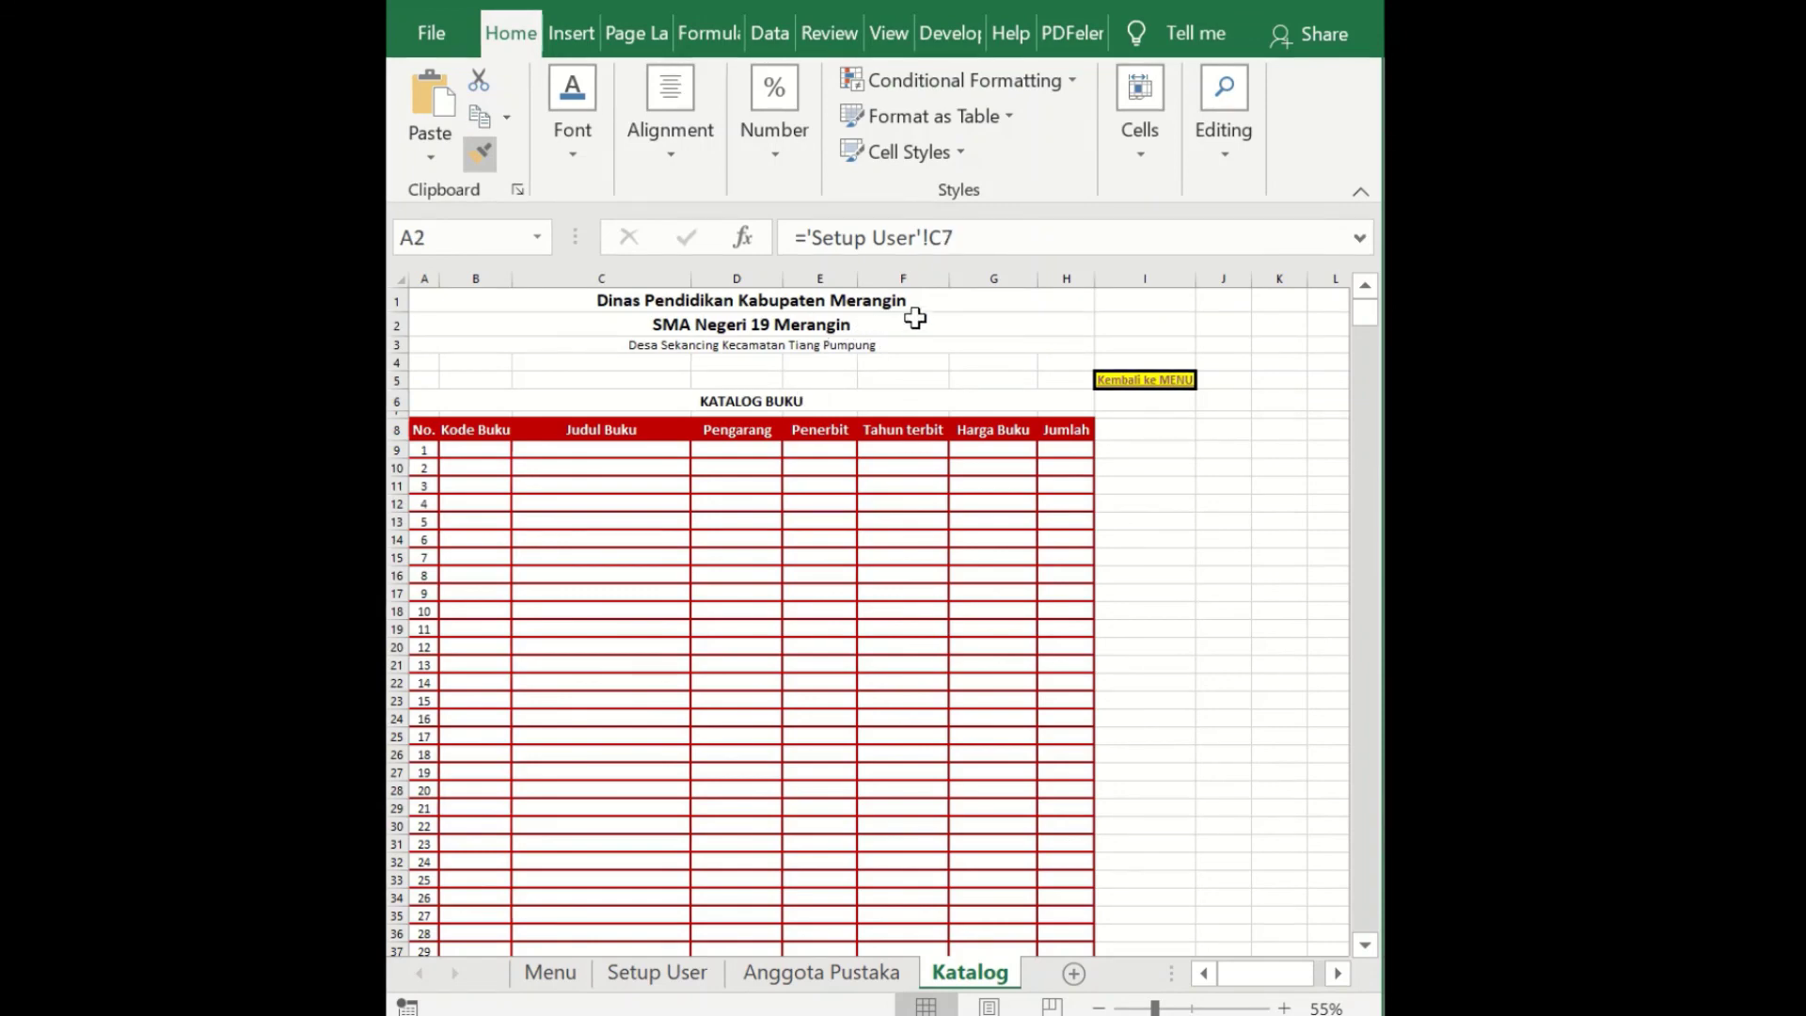
{"action": "scroll", "coordinate": [905, 403], "scroll_direction": "up", "scroll_amount": 1}
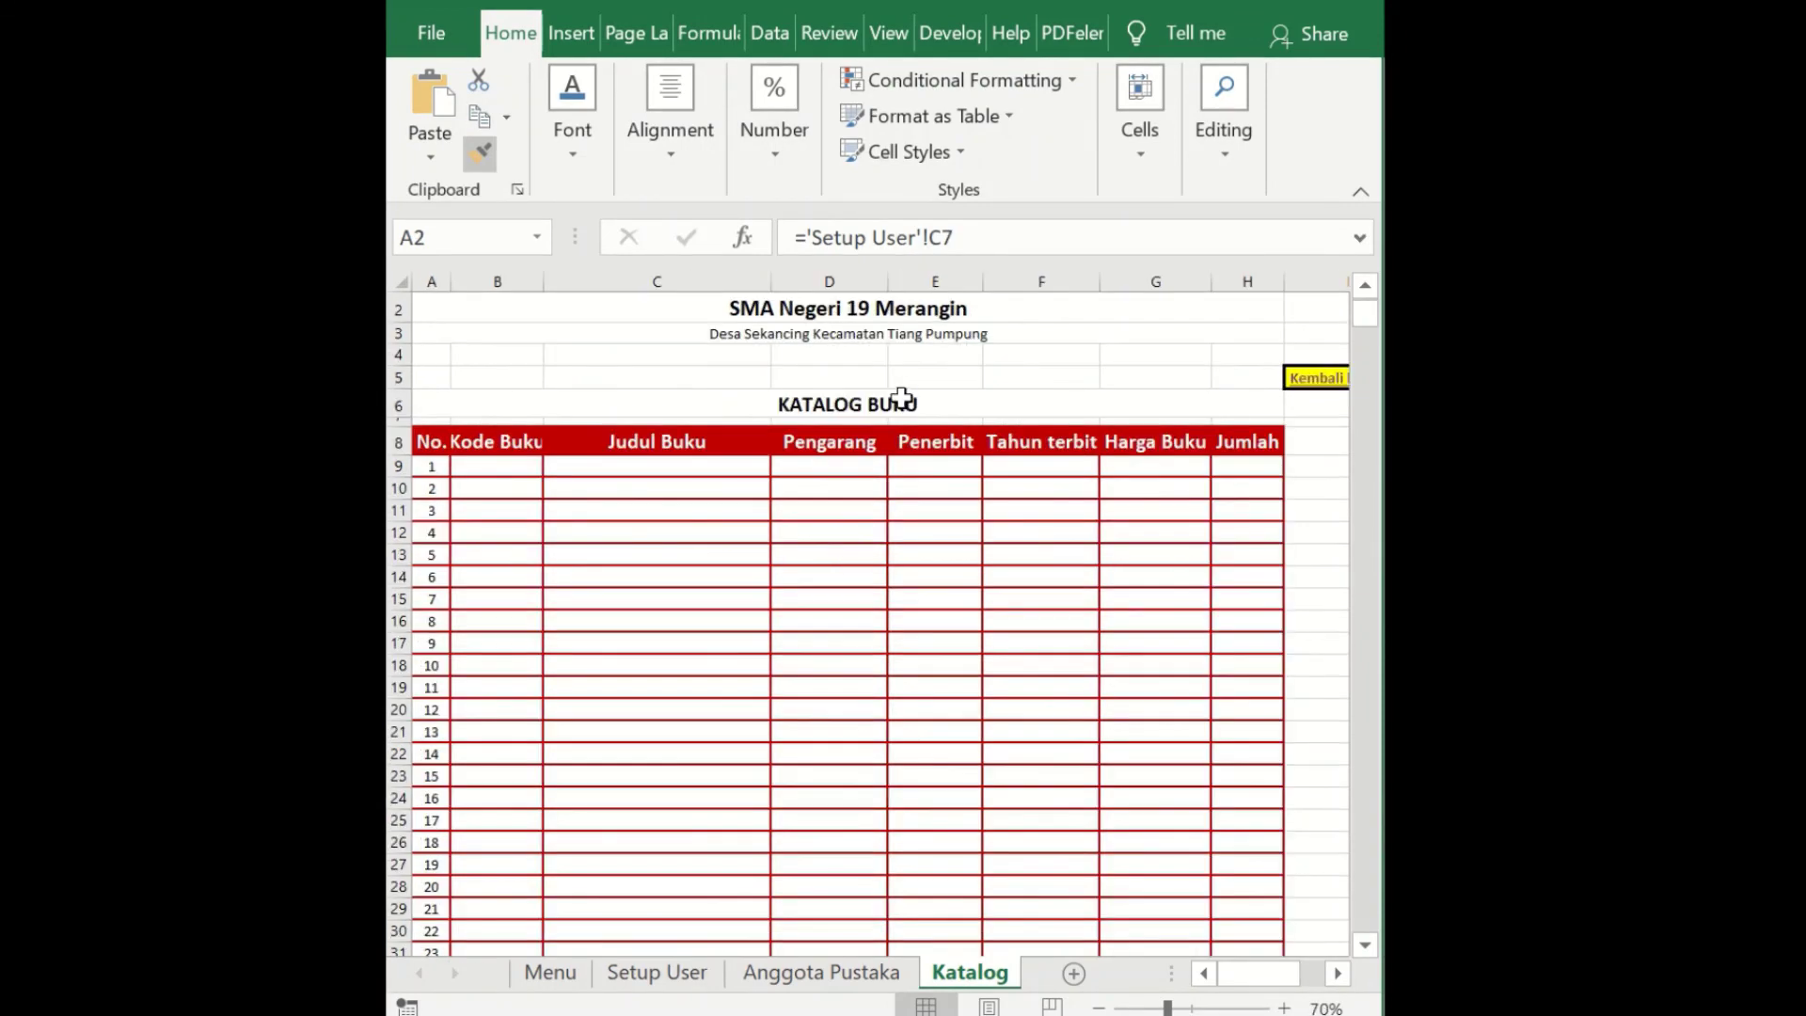
{"action": "left_click", "coordinate": [920, 337]}
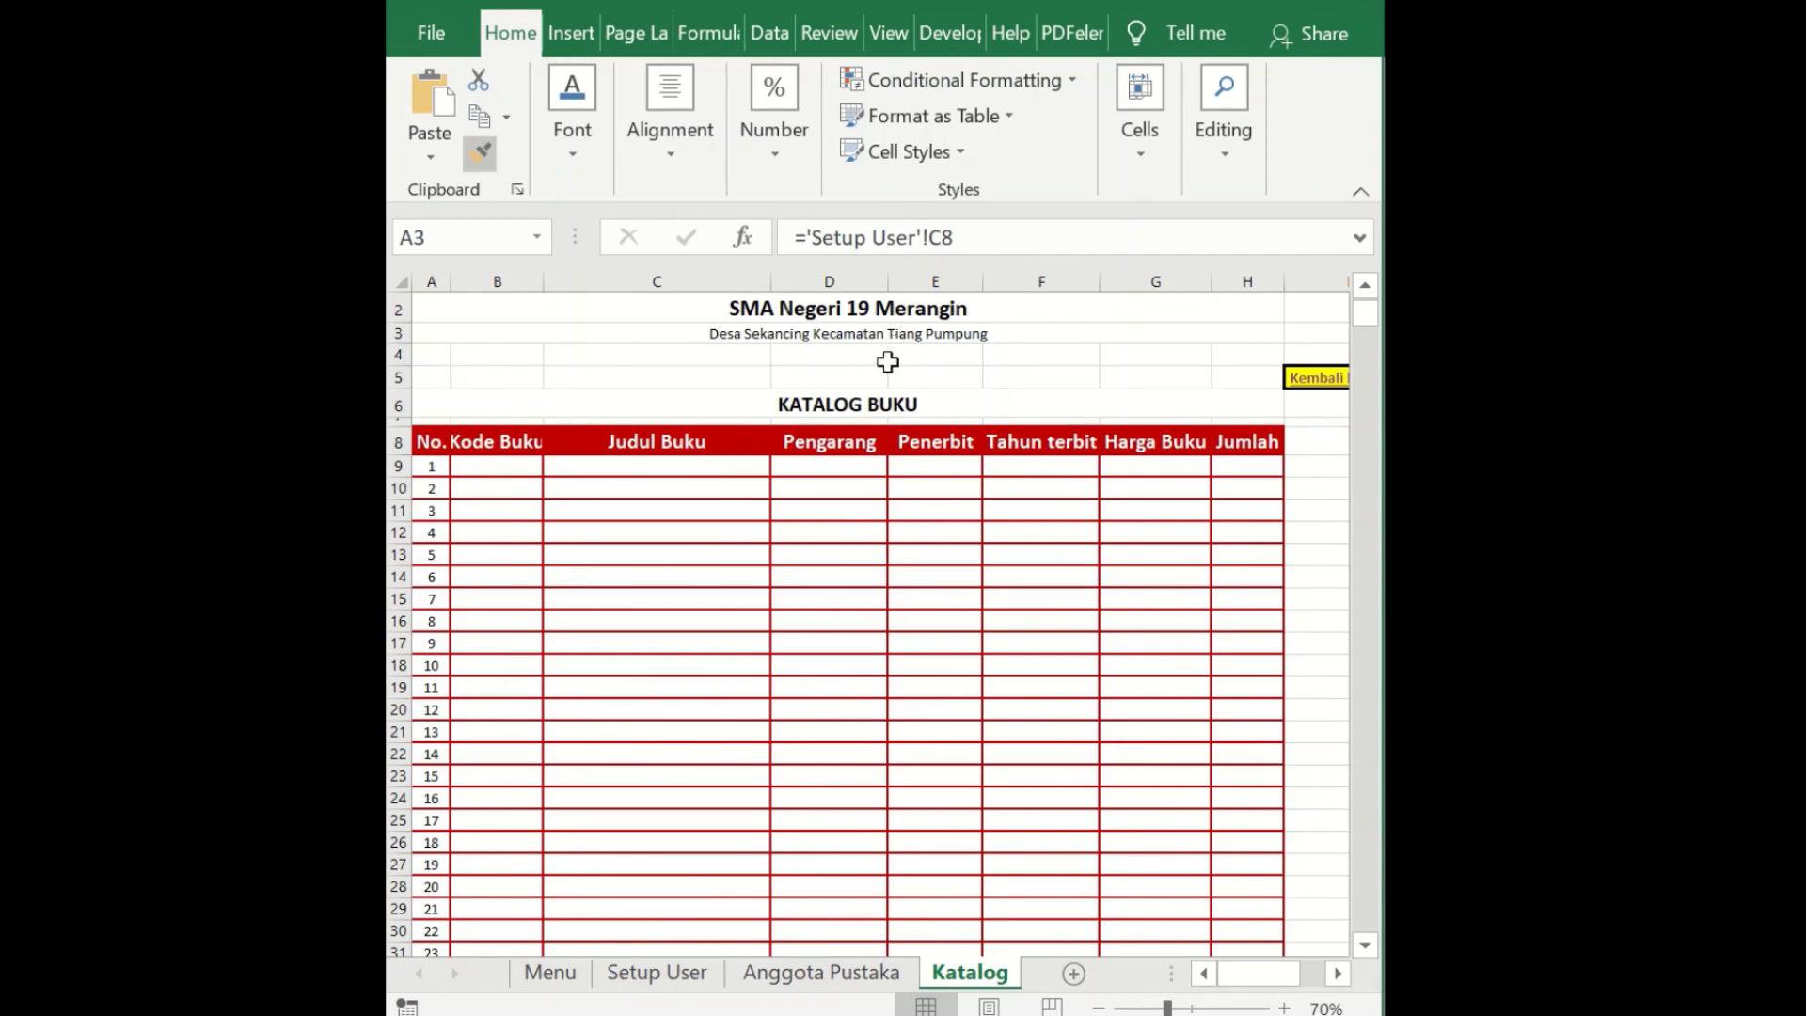
{"action": "left_click", "coordinate": [900, 376]}
{"action": "left_click", "coordinate": [907, 357]}
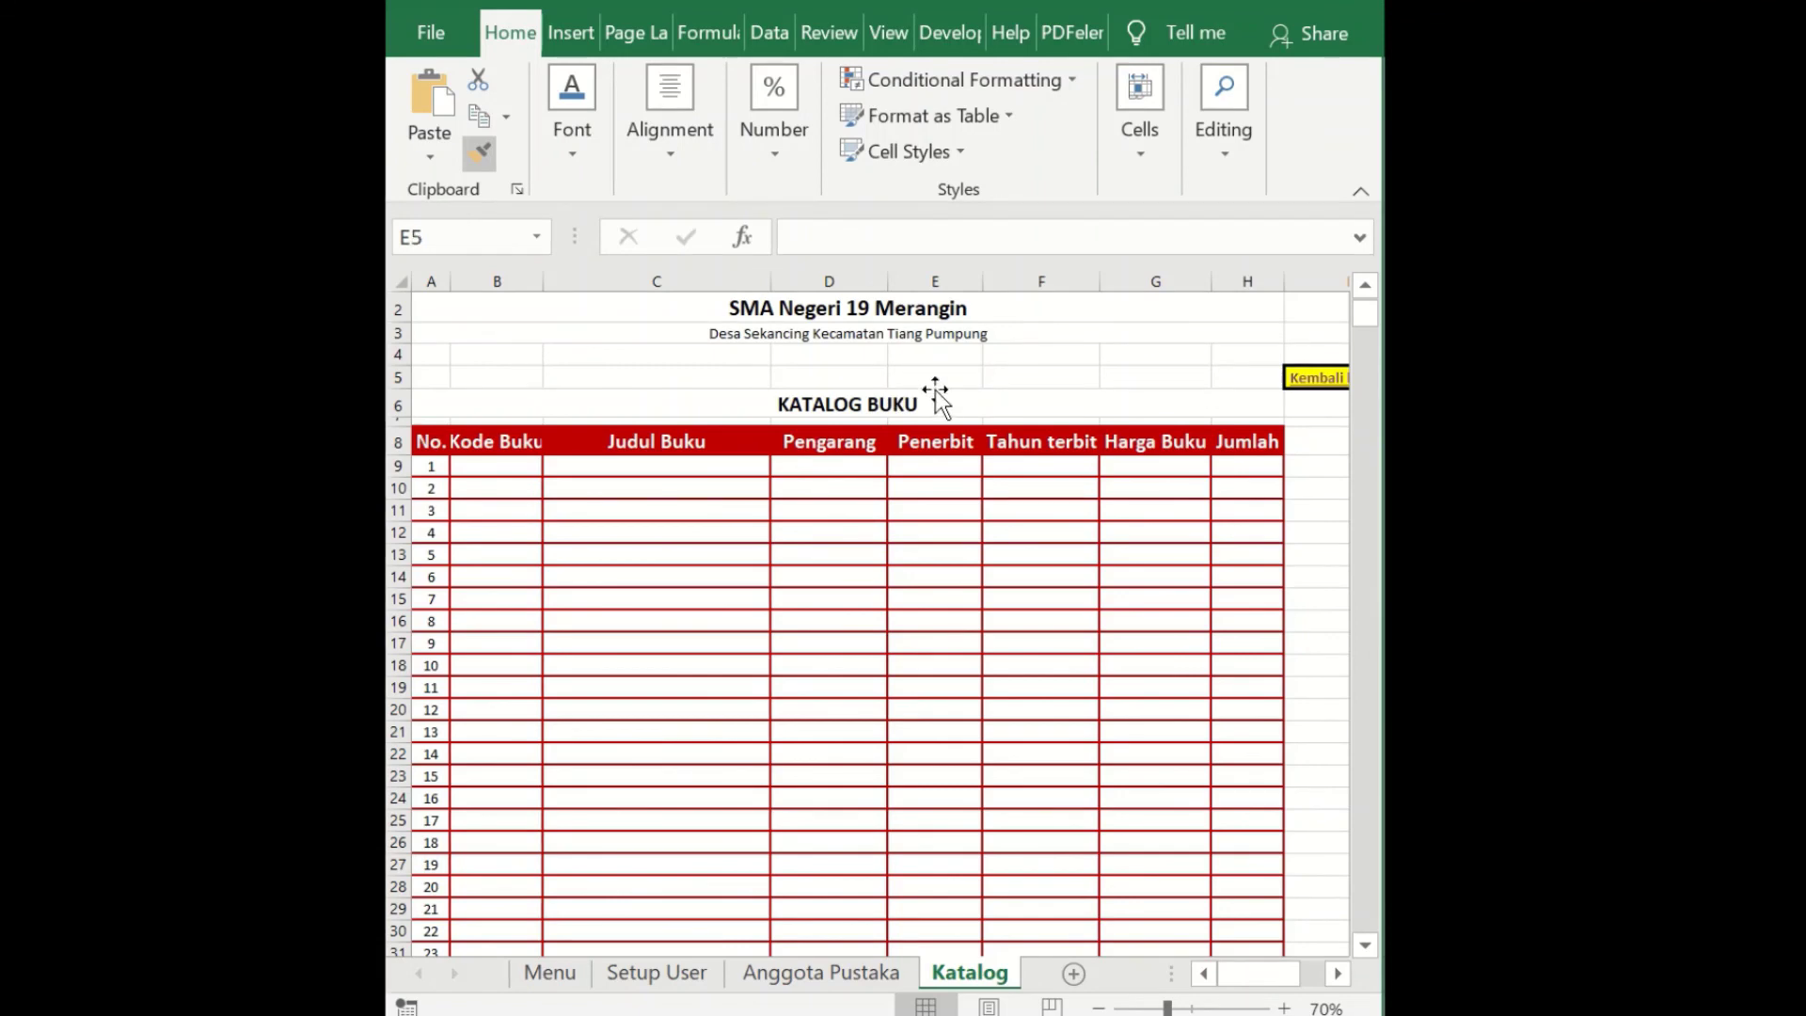
{"action": "left_click", "coordinate": [928, 336]}
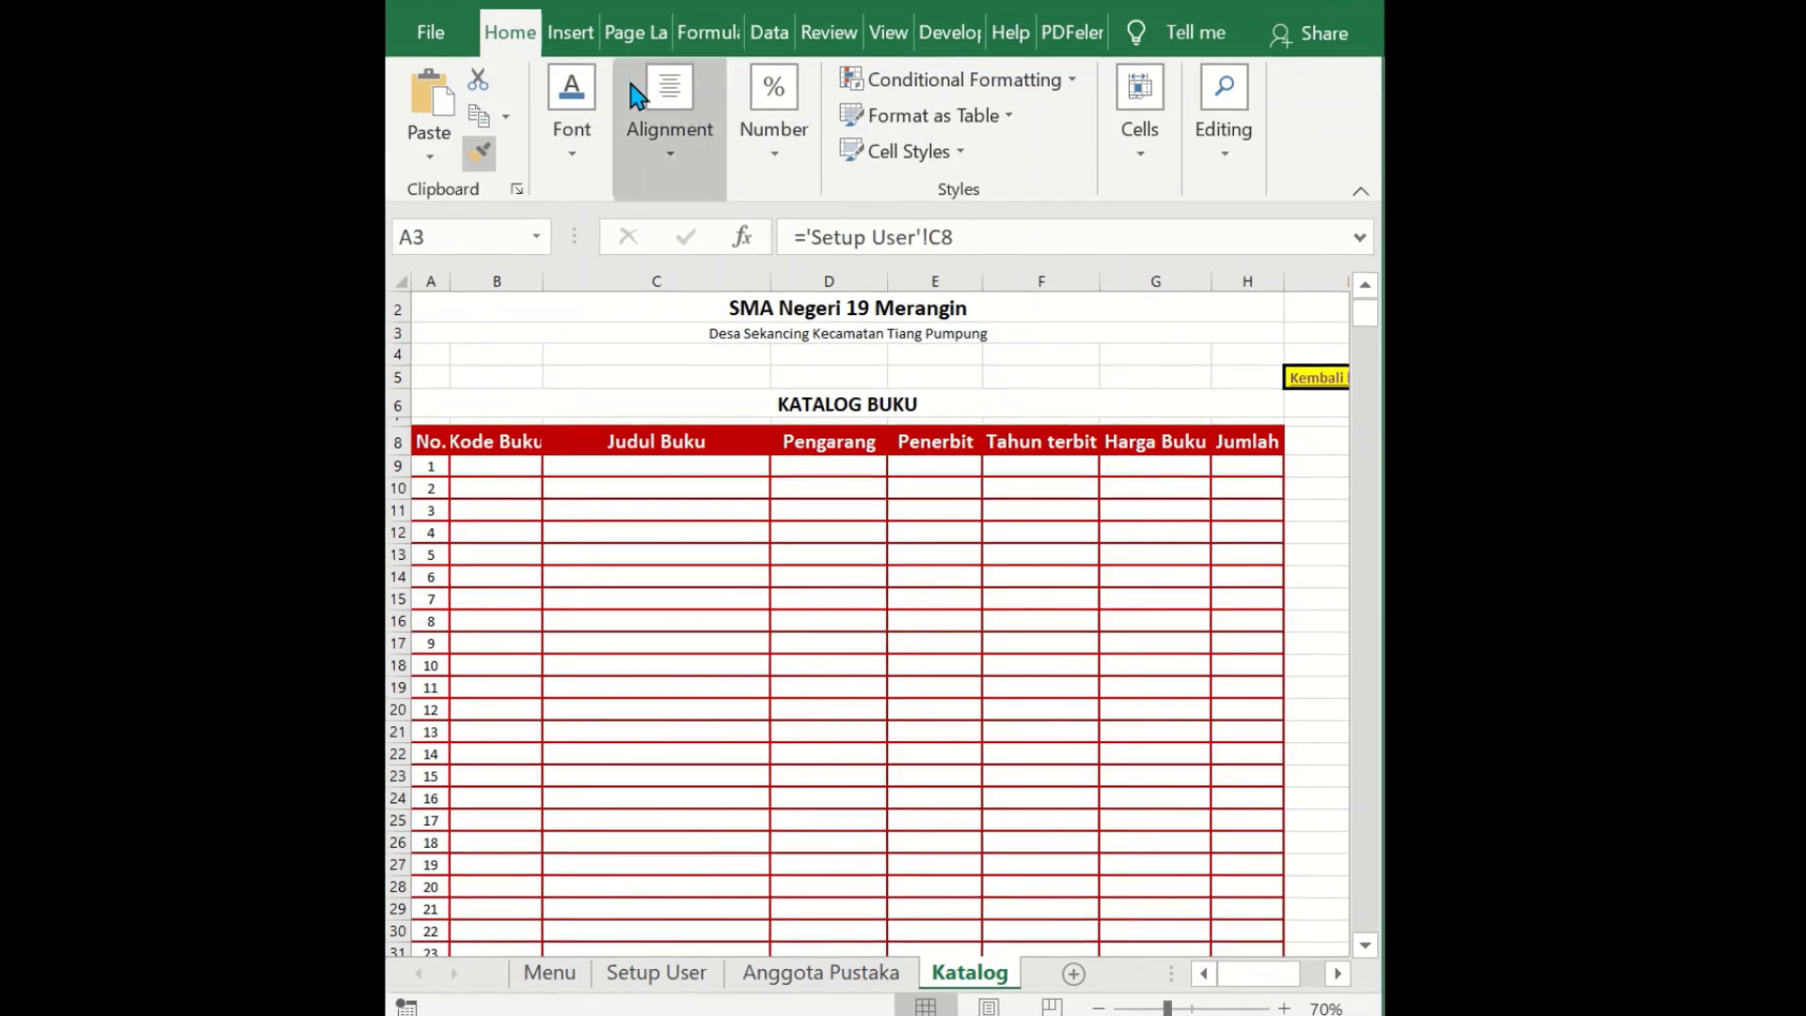
{"action": "left_click", "coordinate": [564, 143]}
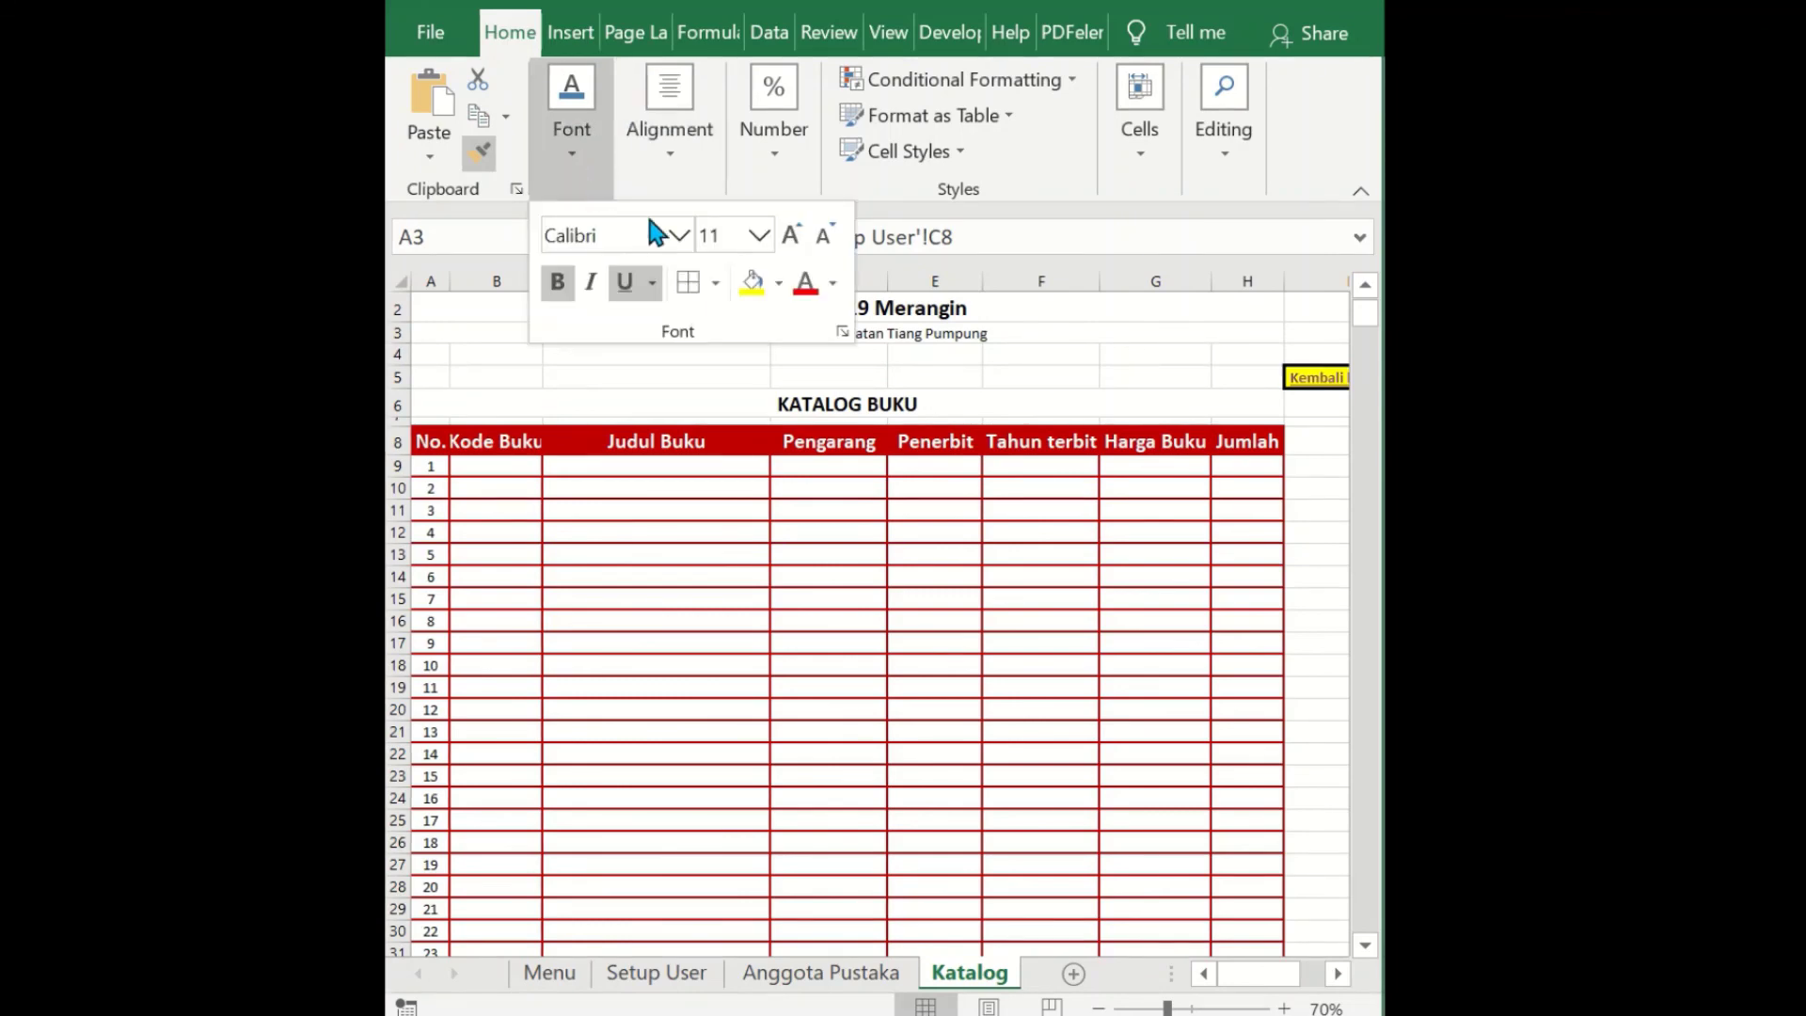
{"action": "left_click", "coordinate": [715, 282]}
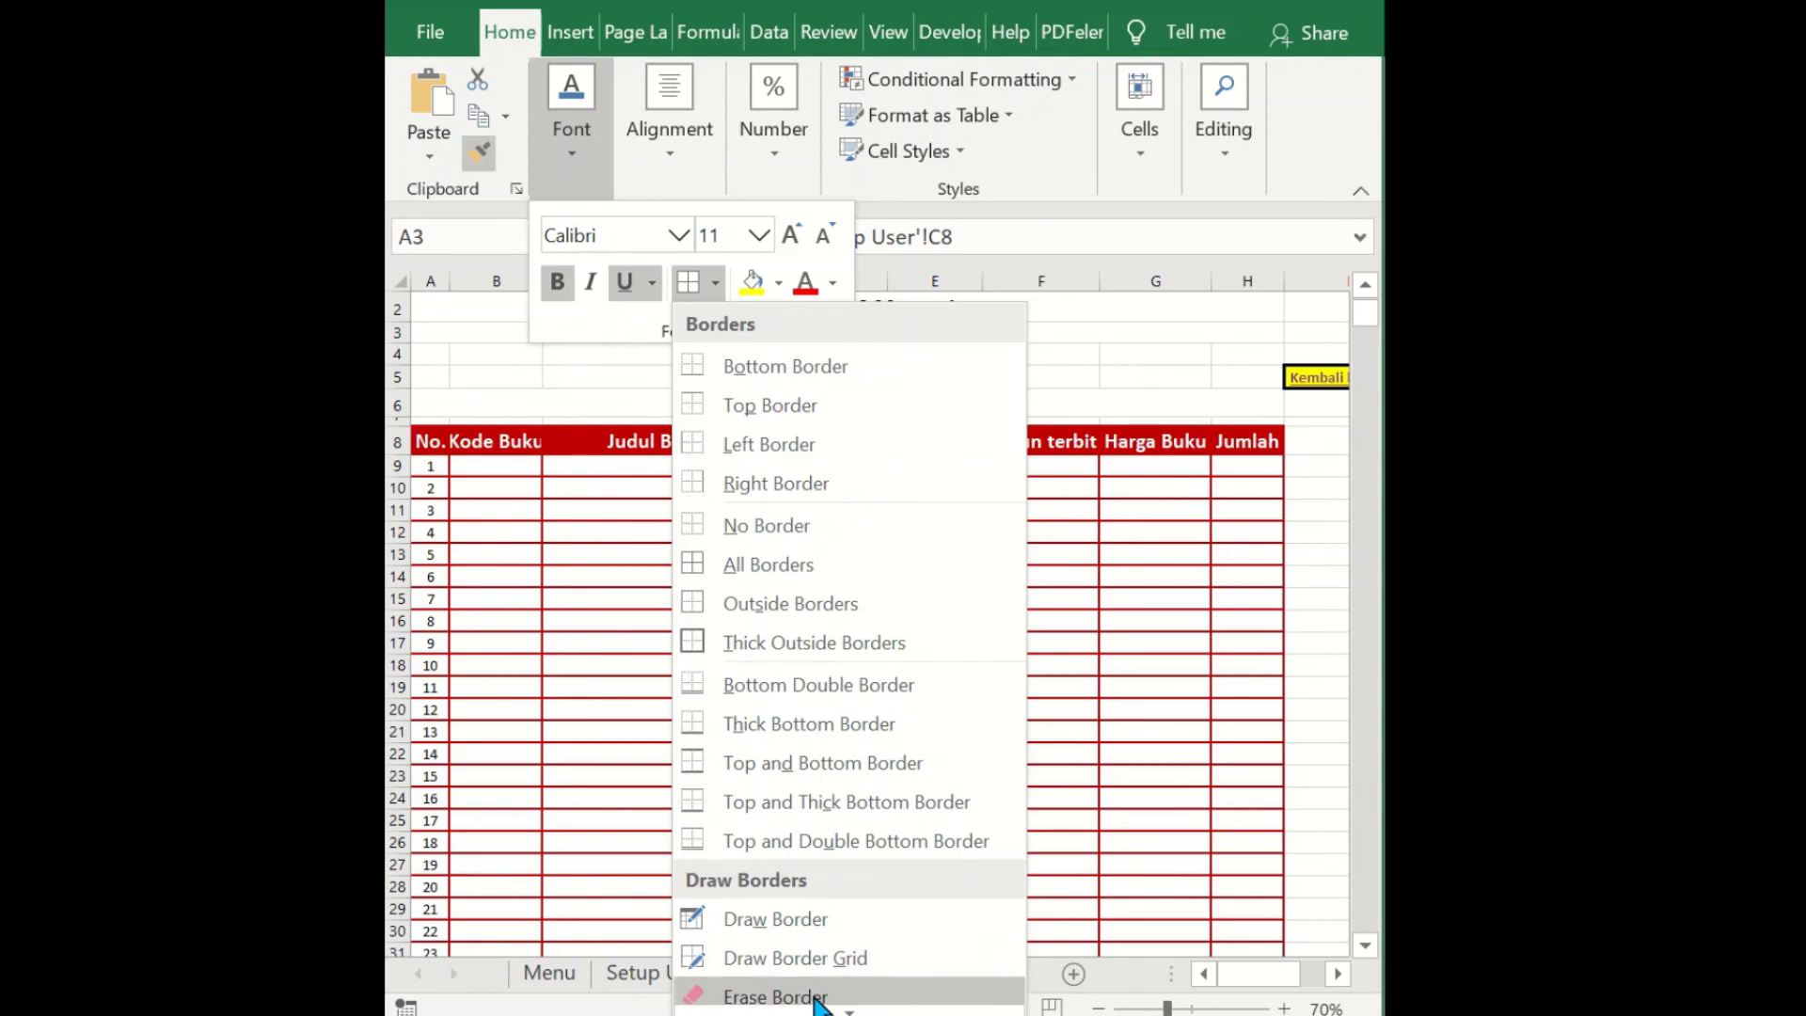
{"action": "scroll", "coordinate": [806, 945], "scroll_direction": "down", "scroll_amount": 1}
{"action": "left_click", "coordinate": [790, 1000]}
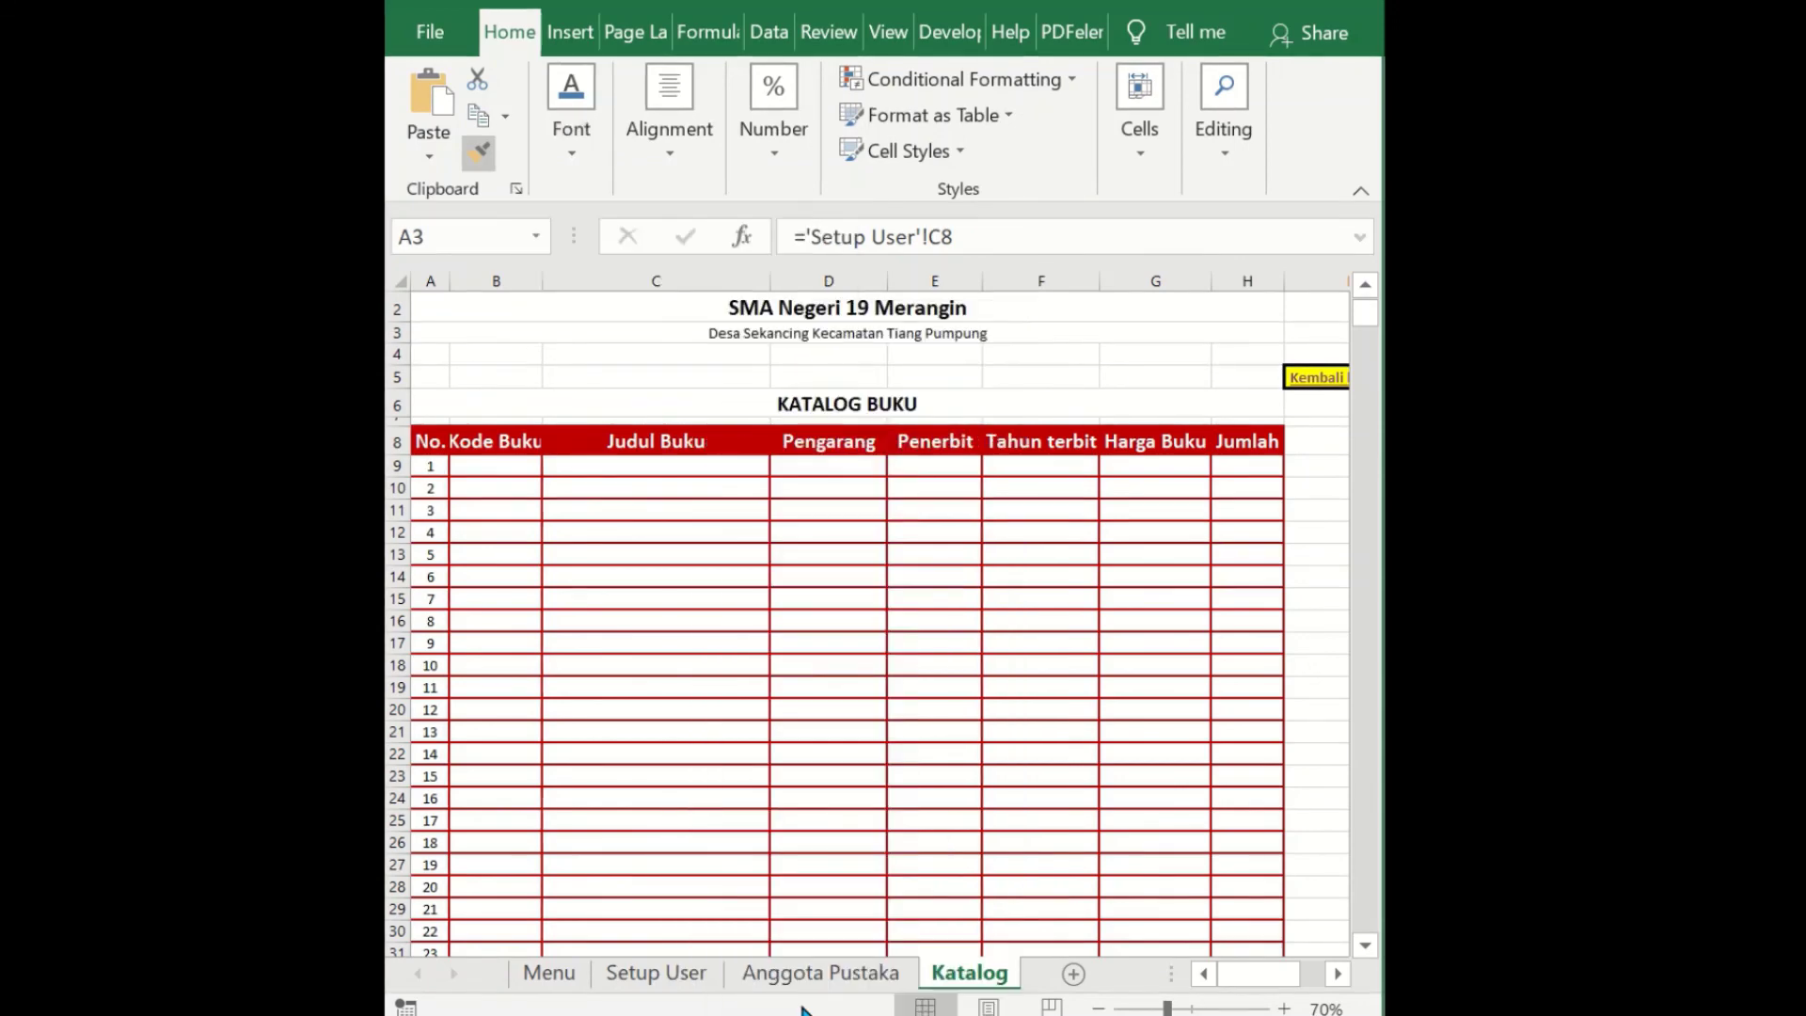
{"action": "left_click", "coordinate": [714, 558]}
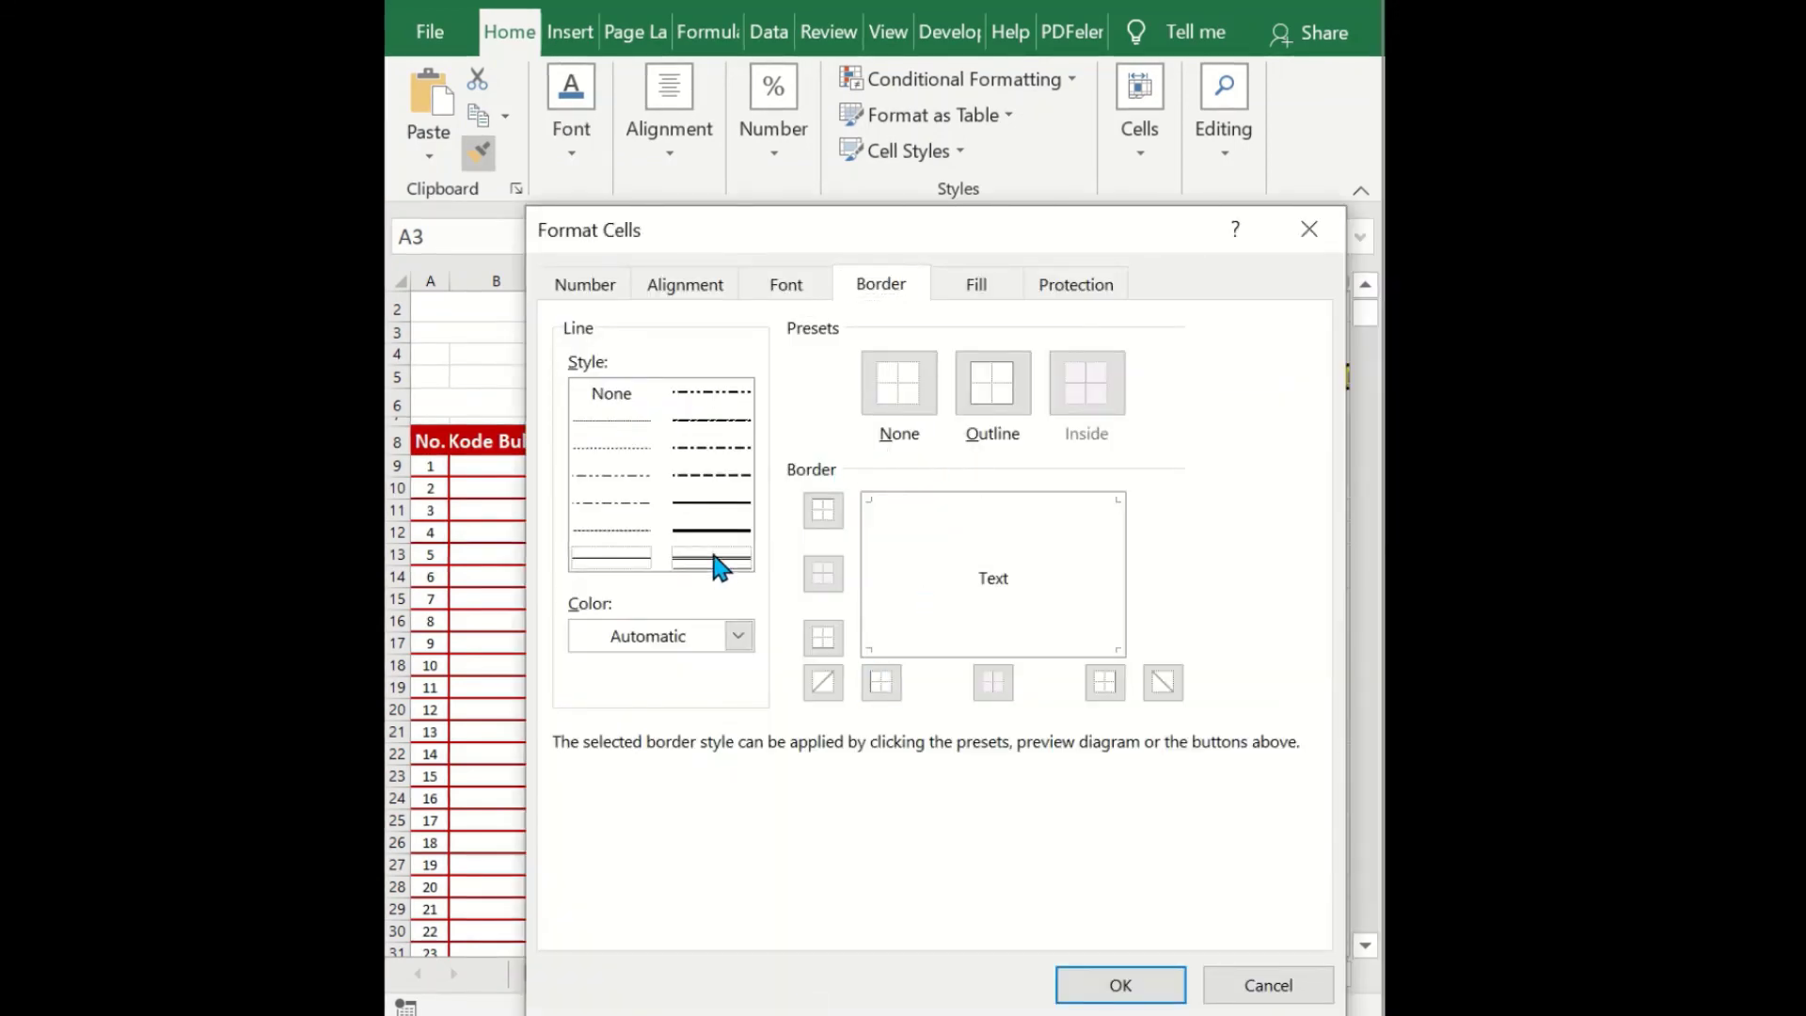
{"action": "left_click", "coordinate": [824, 637]}
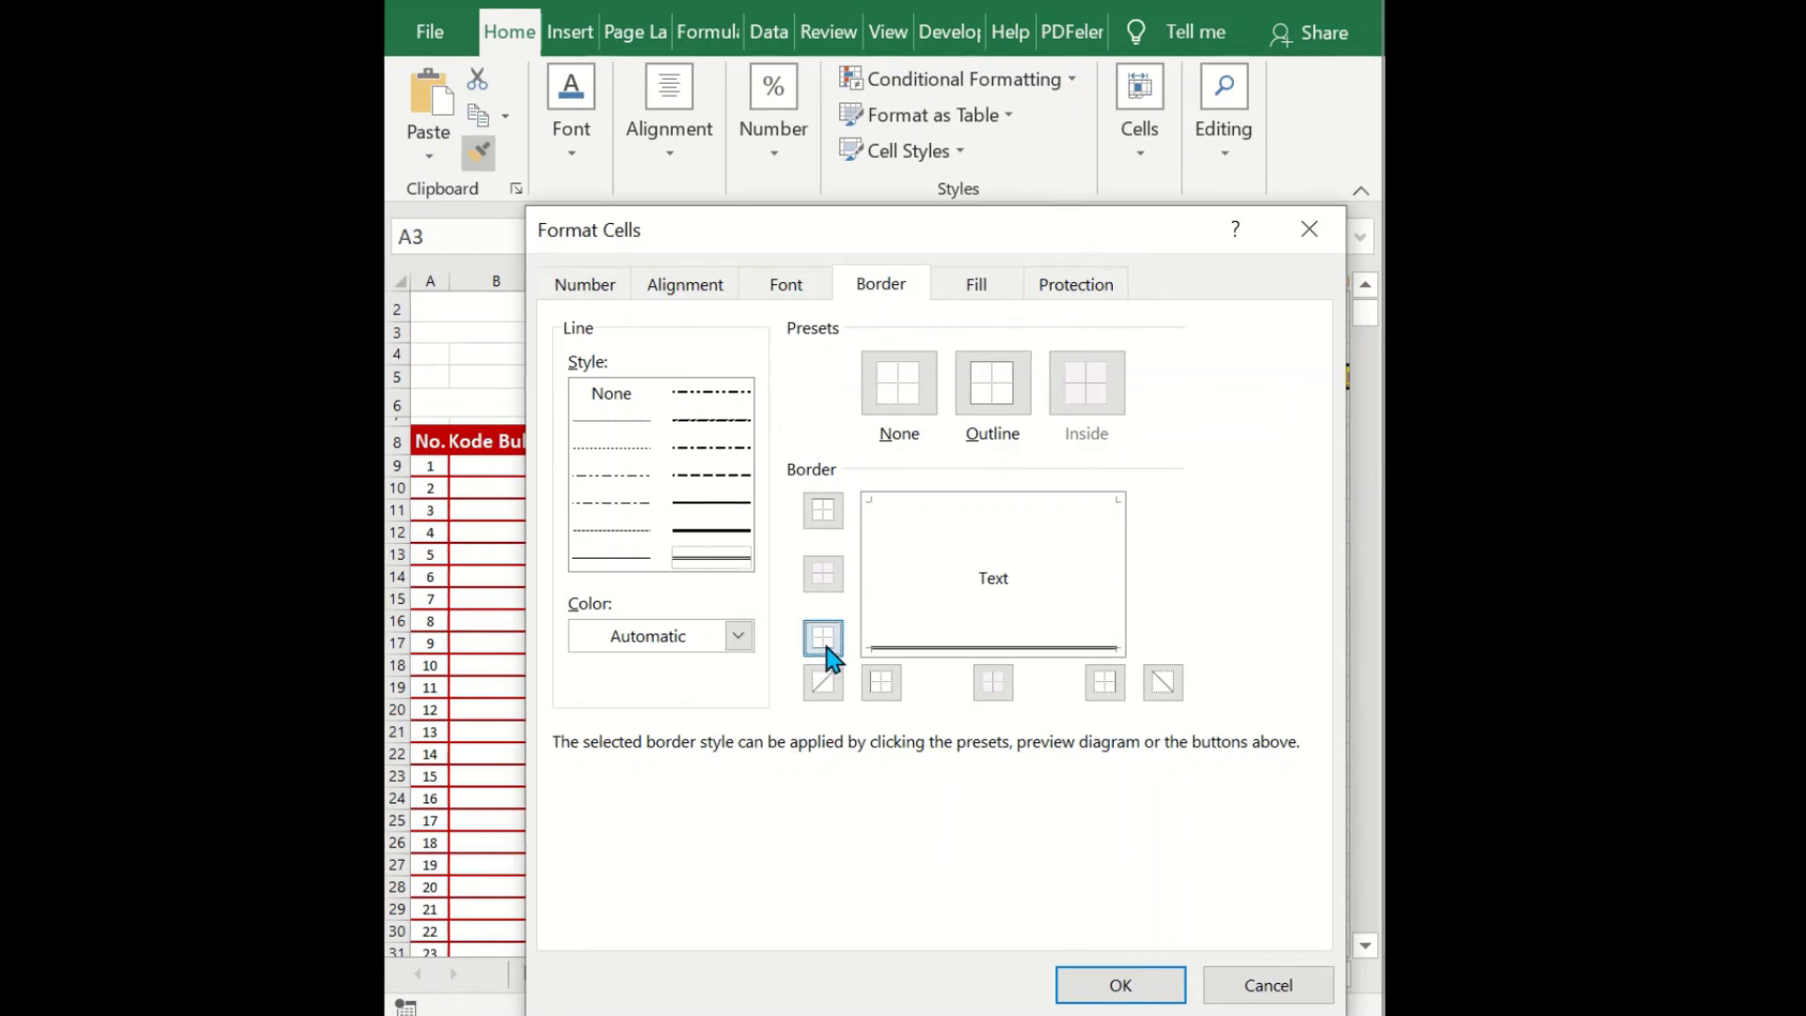
{"action": "left_click", "coordinate": [1124, 985]}
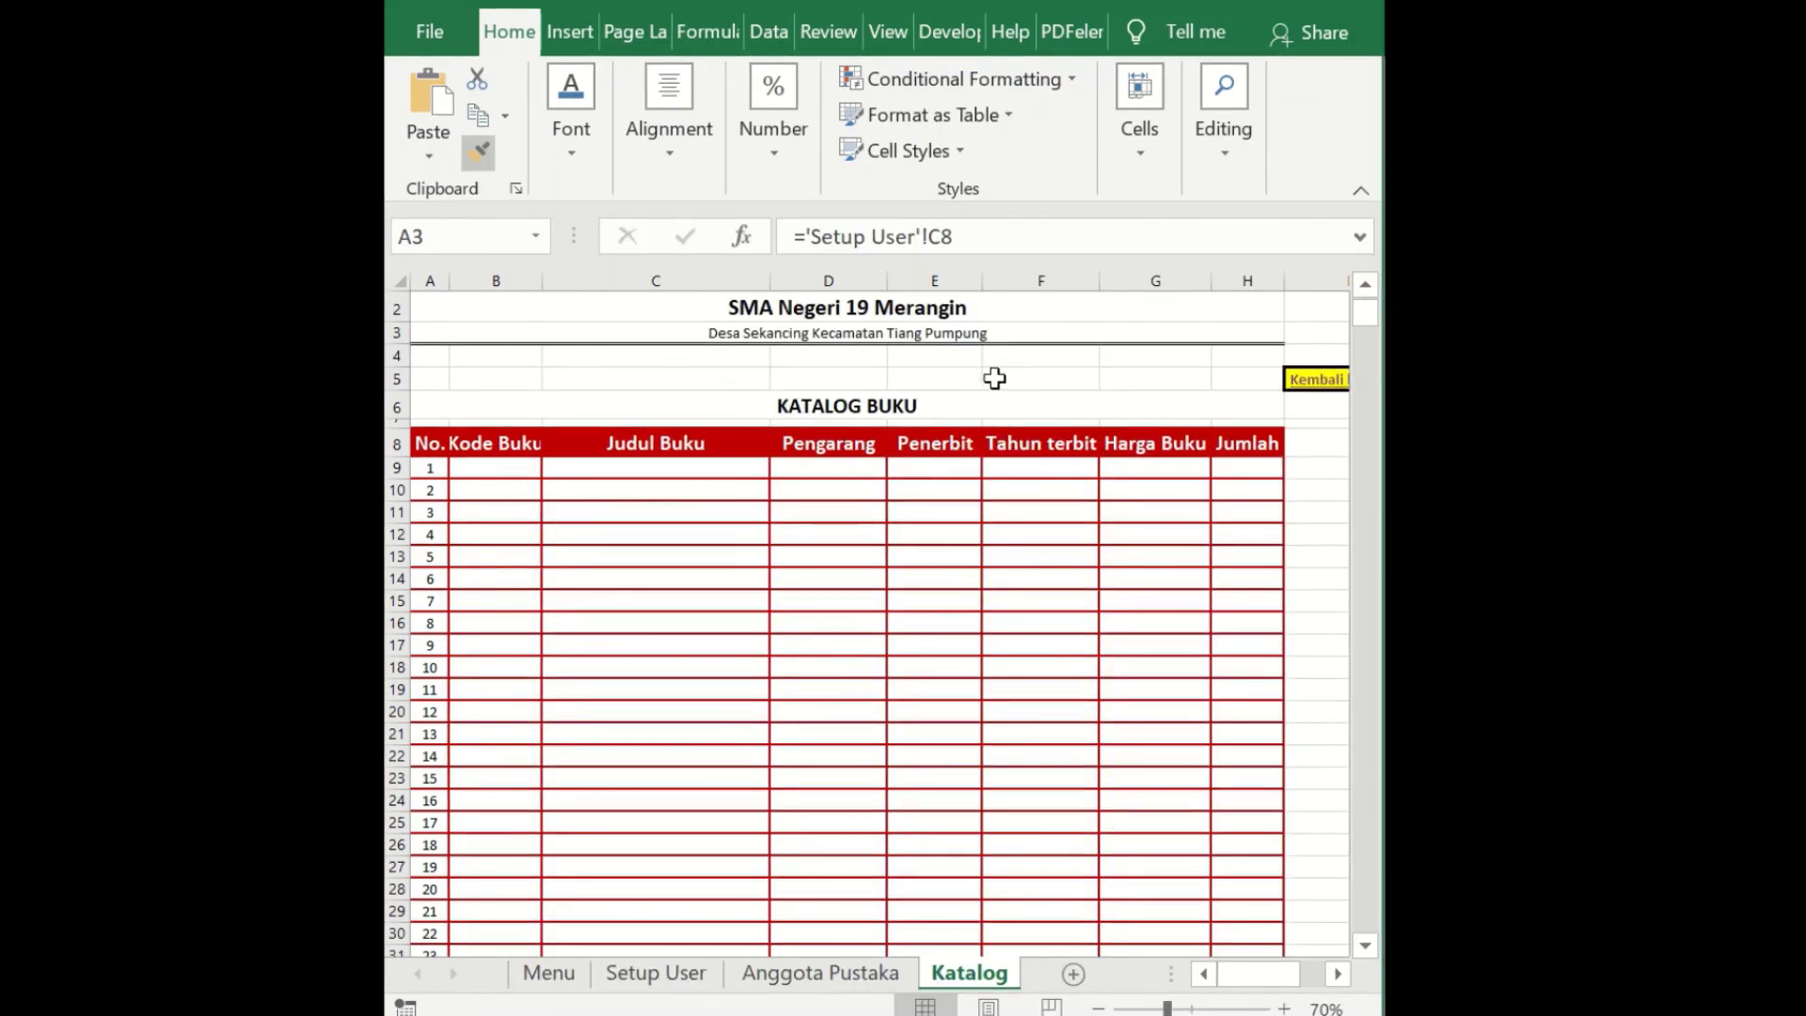
{"action": "scroll", "coordinate": [1032, 411], "scroll_direction": "up", "scroll_amount": 1}
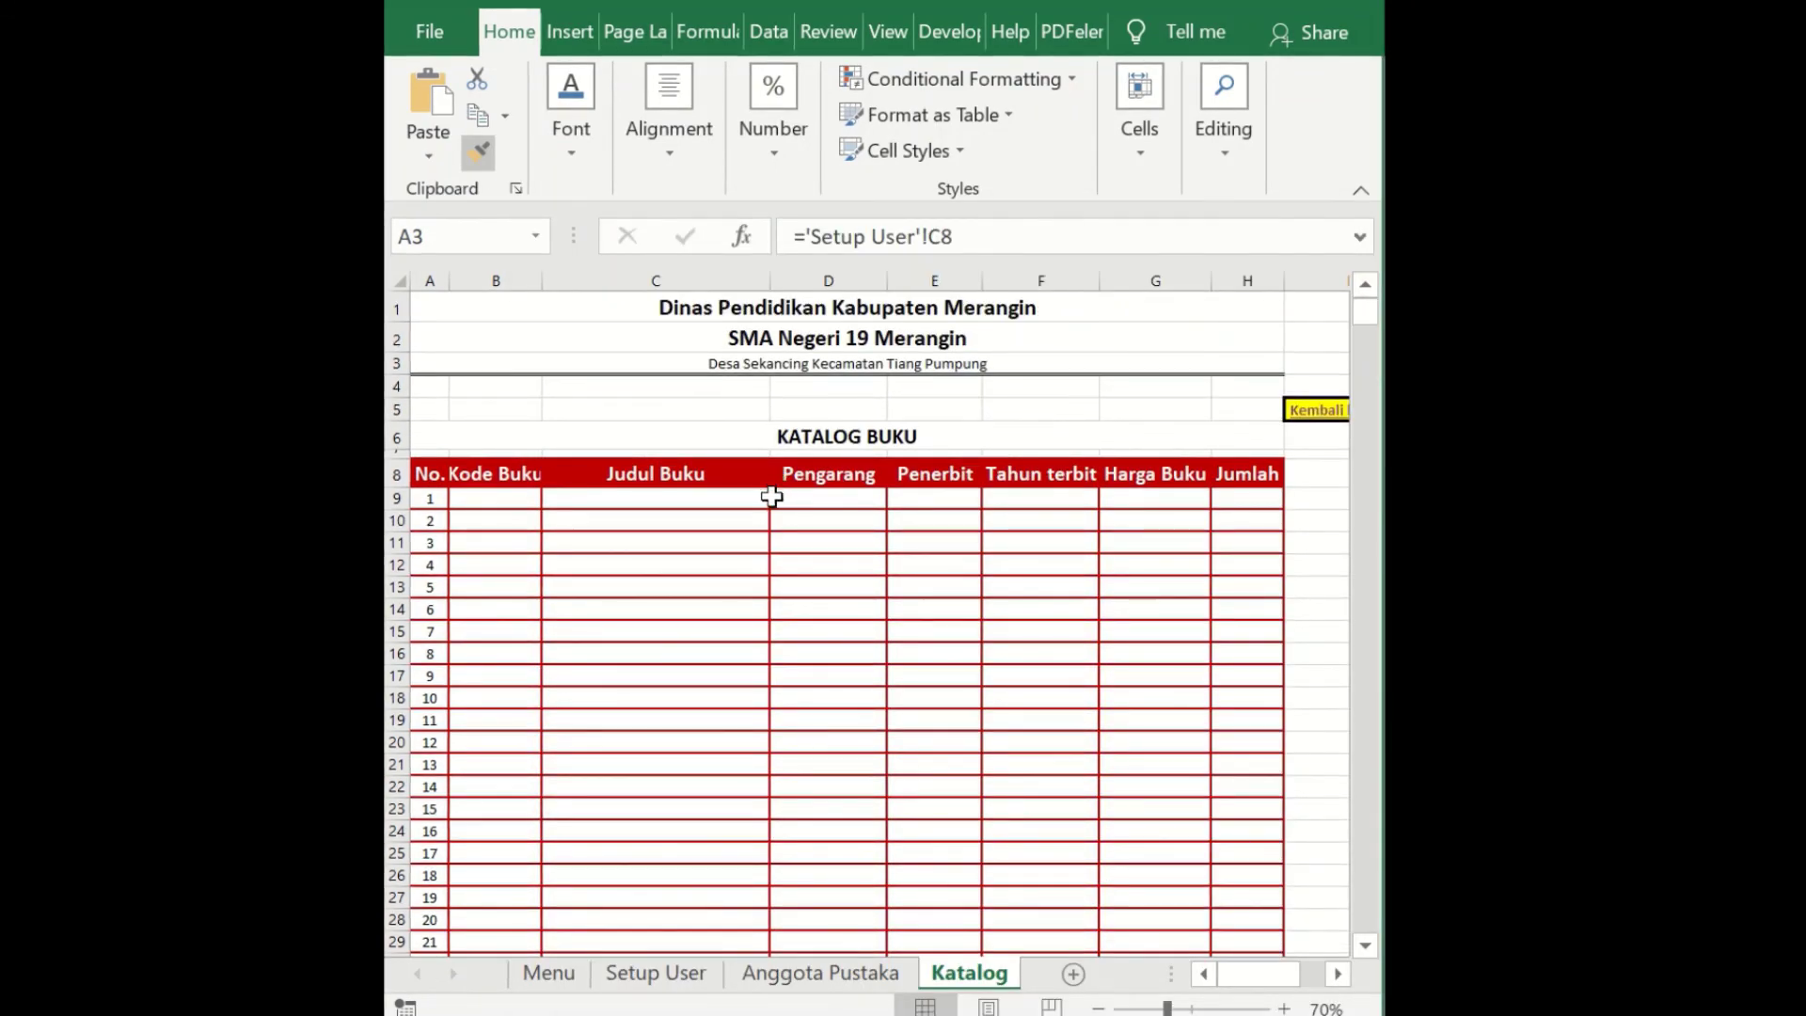